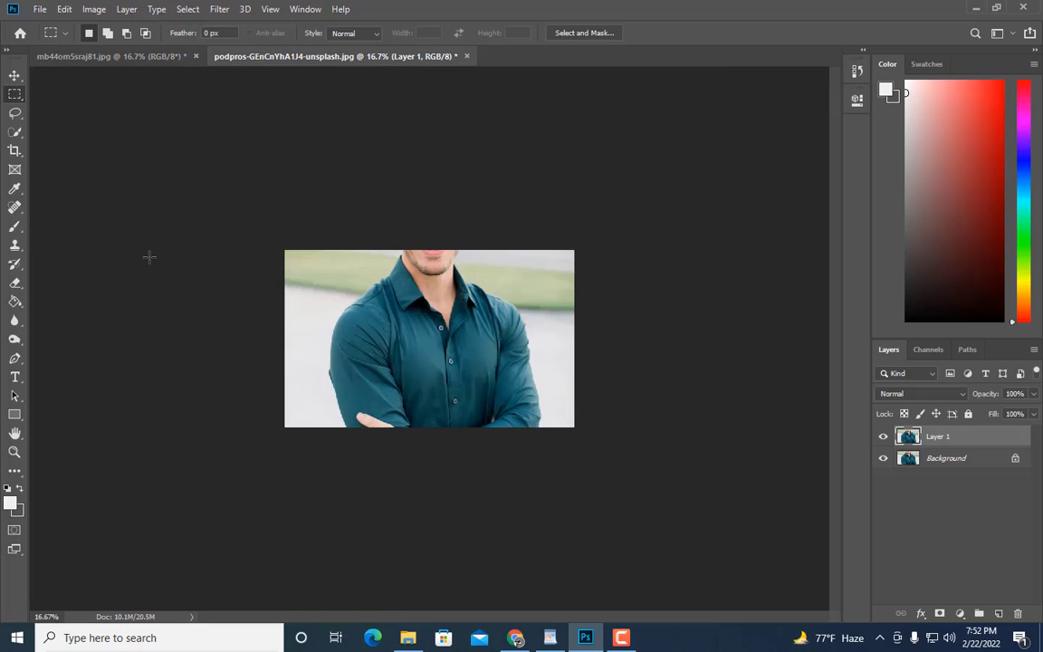
# - Copy the teal shirt image and paste it as a new layer into mb44om5sraj81.jpg, accepting the colour profile conversion
pyautogui.moveTo(242, 254); pyautogui.dragTo(610, 493)
pyautogui.click(111, 56)
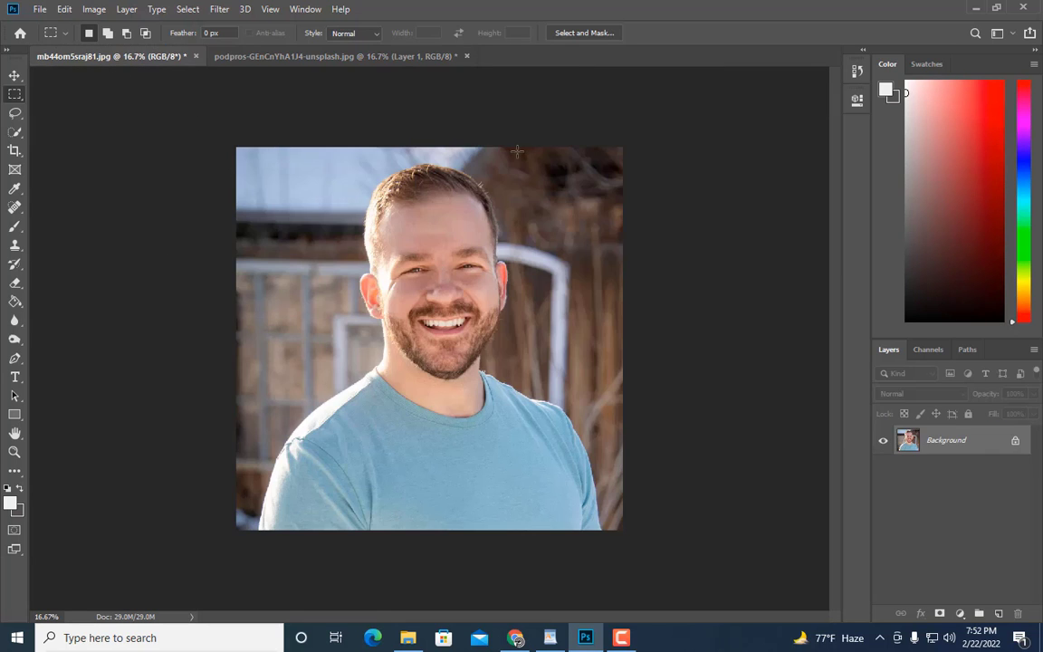
pyautogui.hotkey('ctrl', 'v')
pyautogui.click(588, 268)
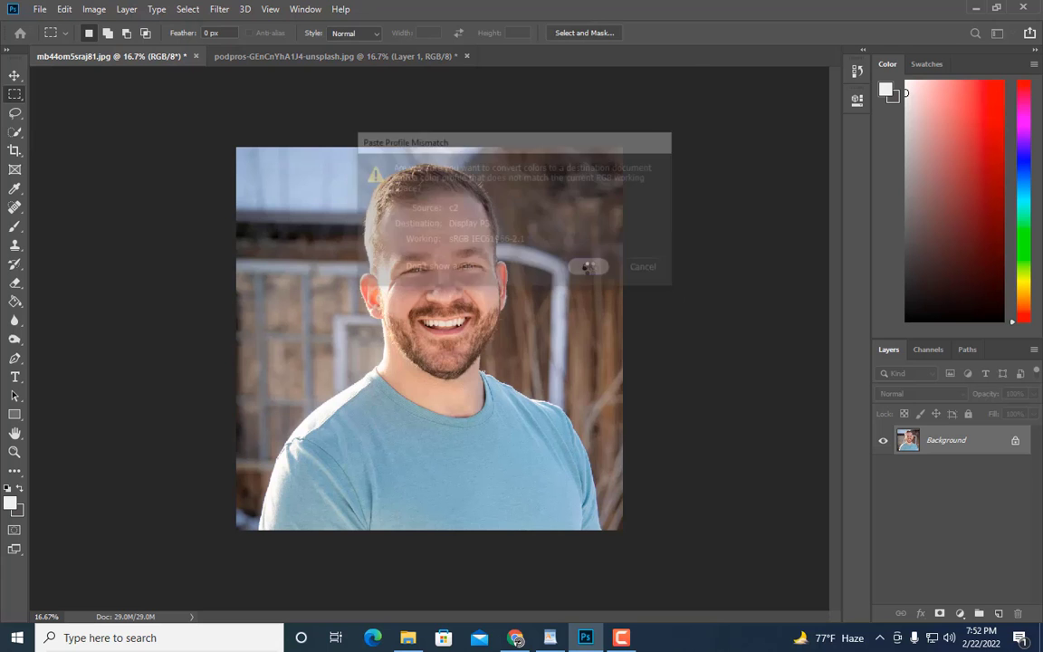
# - Convert the pasted shirt layer to a smart object
pyautogui.hotkey('ctrl', '+')
pyautogui.scroll(-2, 588, 268)
pyautogui.rightClick(950, 443)
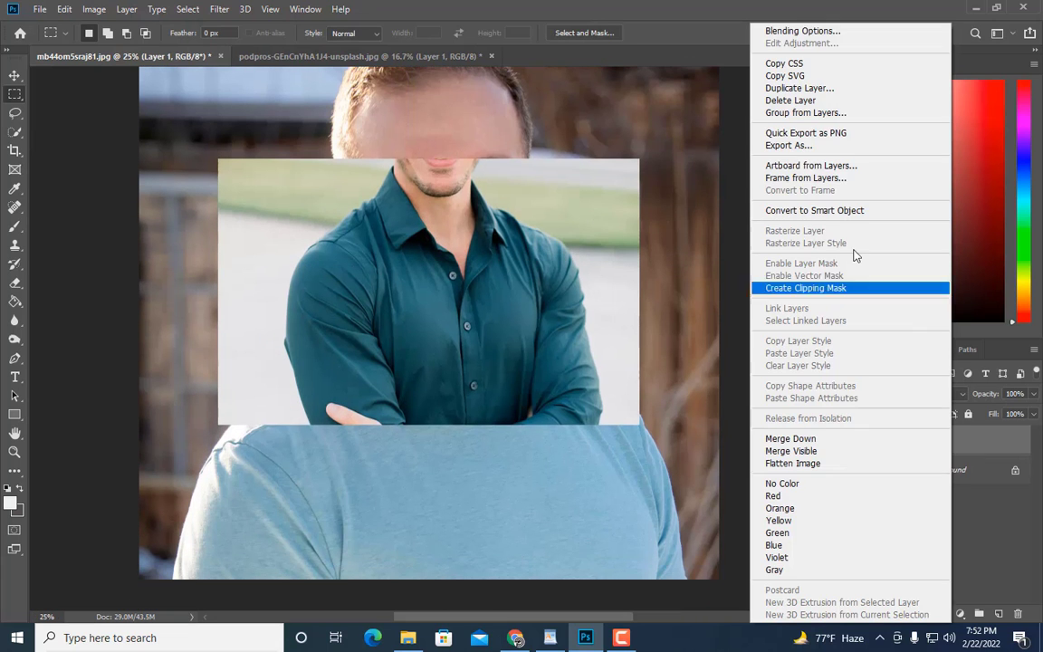
pyautogui.click(833, 210)
# - Scale the shirt layer to about 180% width and 168% height and move it down below the smiling man's face
pyautogui.hotkey('ctrl', '-')
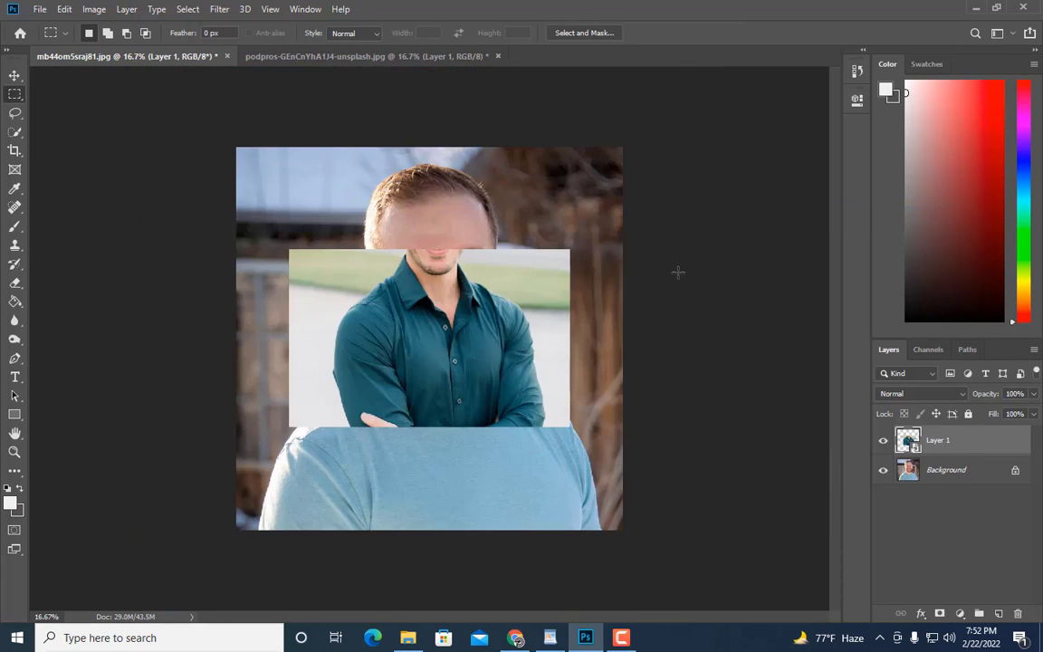
pyautogui.hotkey('ctrl', 't')
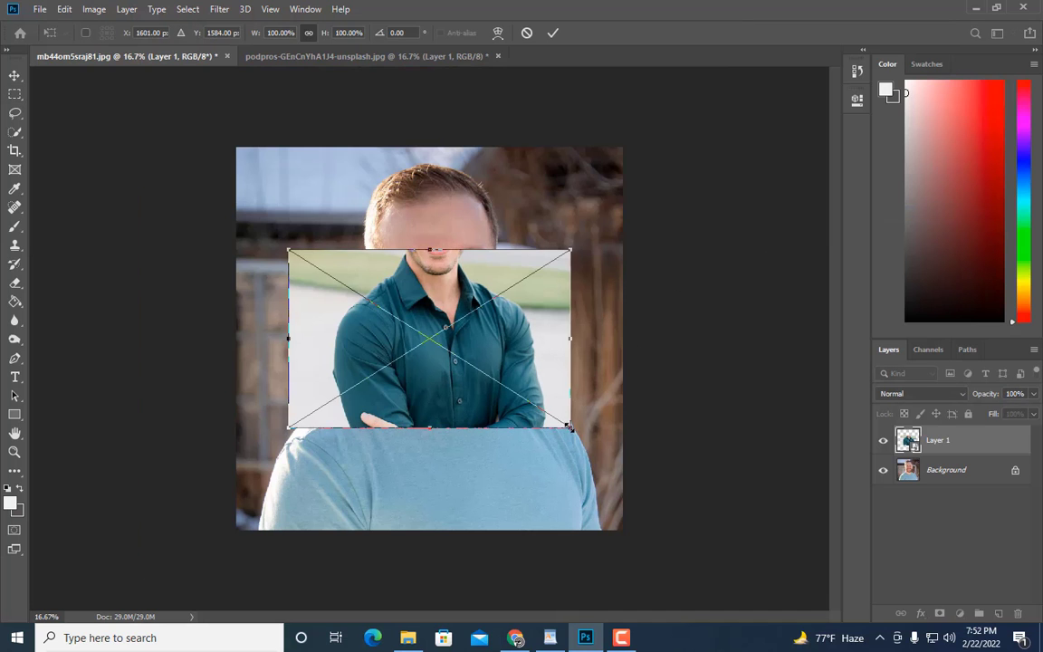
pyautogui.moveTo(568, 426); pyautogui.dragTo(624, 457)
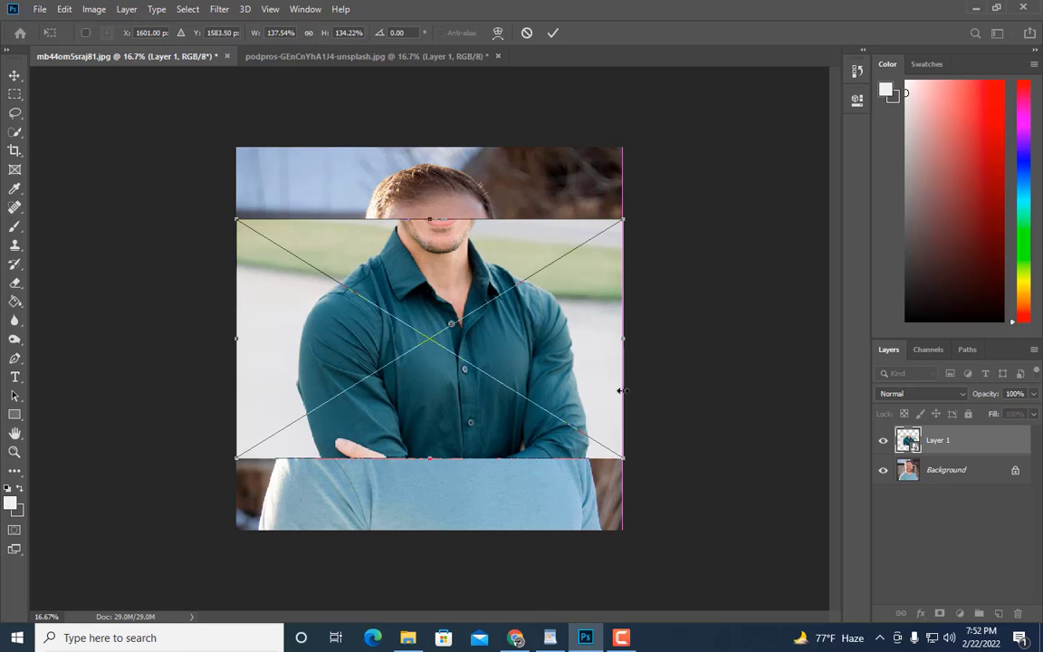
pyautogui.moveTo(567, 351); pyautogui.dragTo(642, 426)
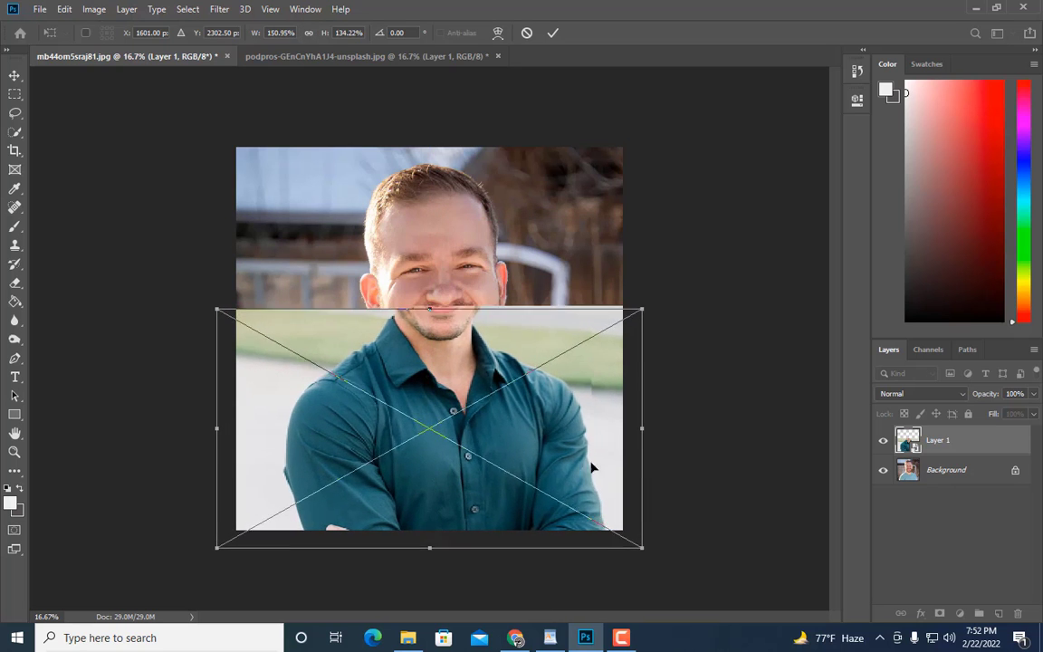
pyautogui.moveTo(593, 465)
pyautogui.mouseDown()
pyautogui.moveTo(589, 513)
pyautogui.moveTo(592, 483)
pyautogui.mouseUp()
pyautogui.hotkey('ctrl', '-')
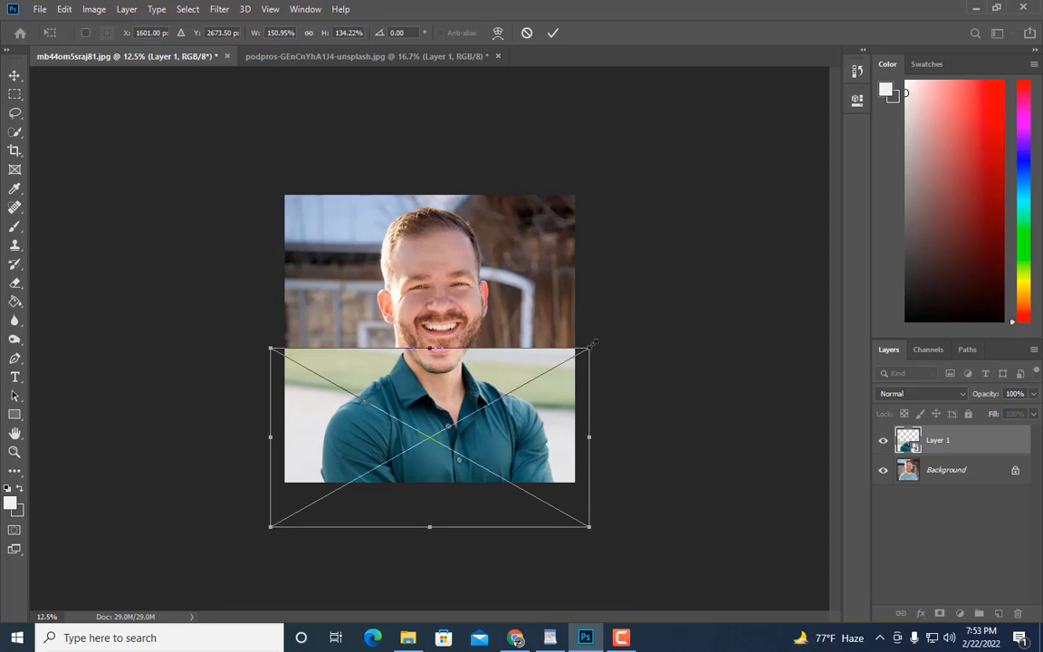
pyautogui.moveTo(592, 344); pyautogui.dragTo(623, 321)
pyautogui.moveTo(474, 349); pyautogui.dragTo(470, 373)
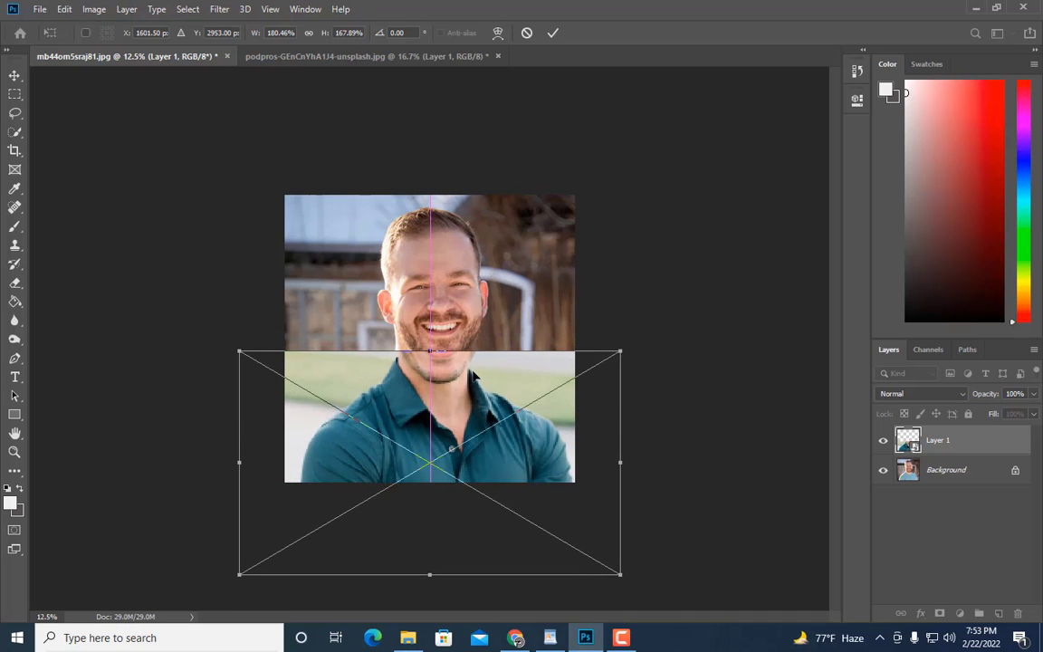
pyautogui.press('Return')
# - Lower the shirt layer's opacity to 49% and move it up so its collar and shoulders line up with the man's body
pyautogui.click(1031, 395)
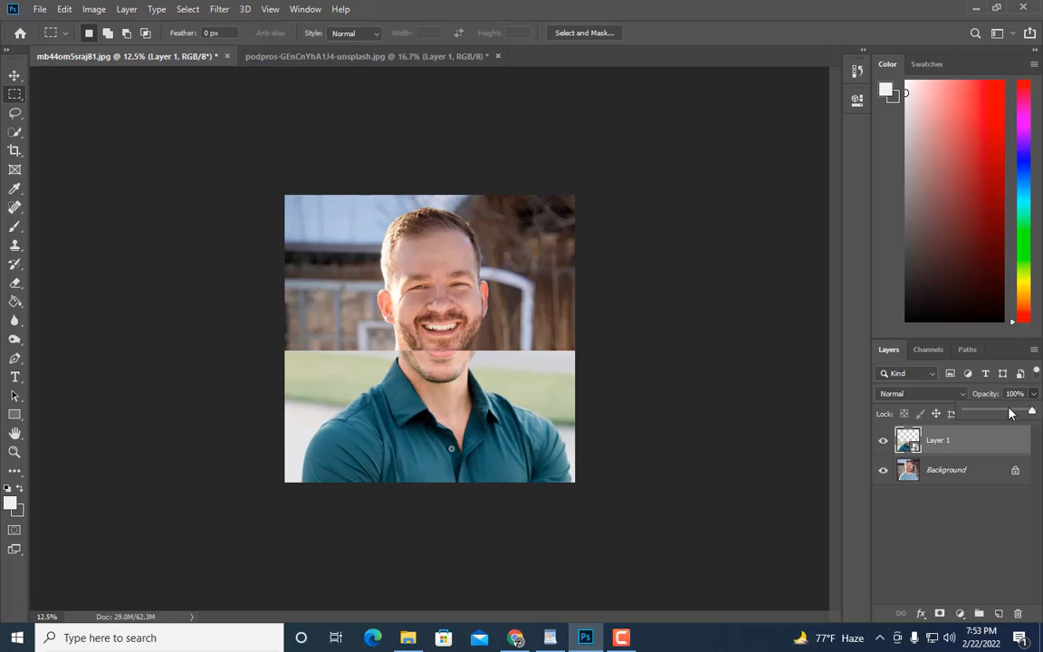
pyautogui.moveTo(1000, 413); pyautogui.dragTo(999, 412)
pyautogui.hotkey('ctrl', '+')
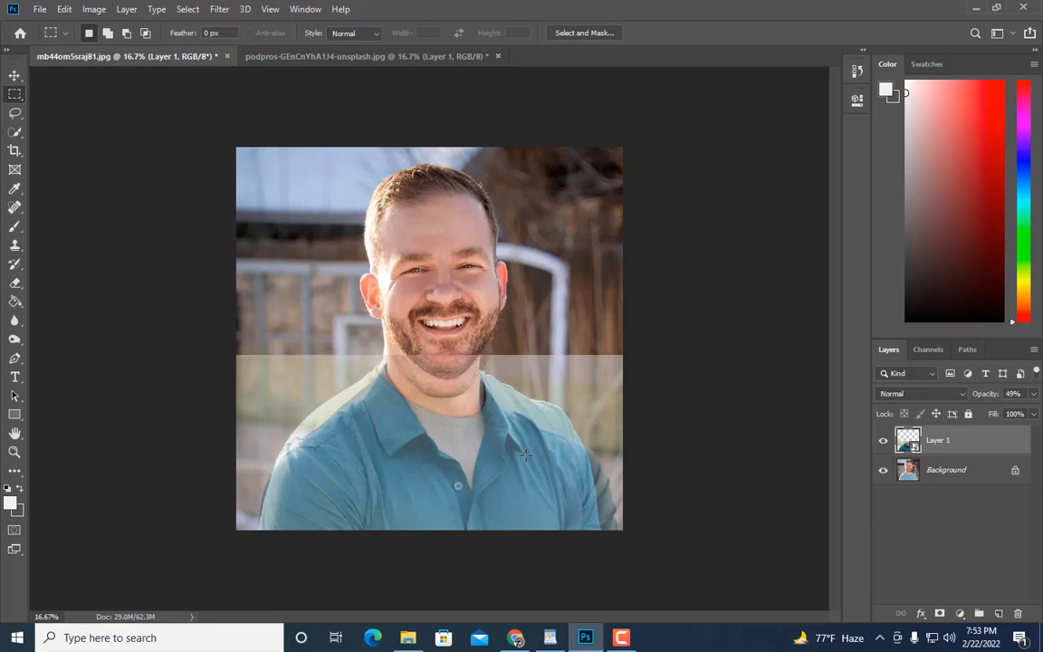
pyautogui.hotkey('ctrl', 't')
pyautogui.moveTo(507, 453); pyautogui.dragTo(503, 438)
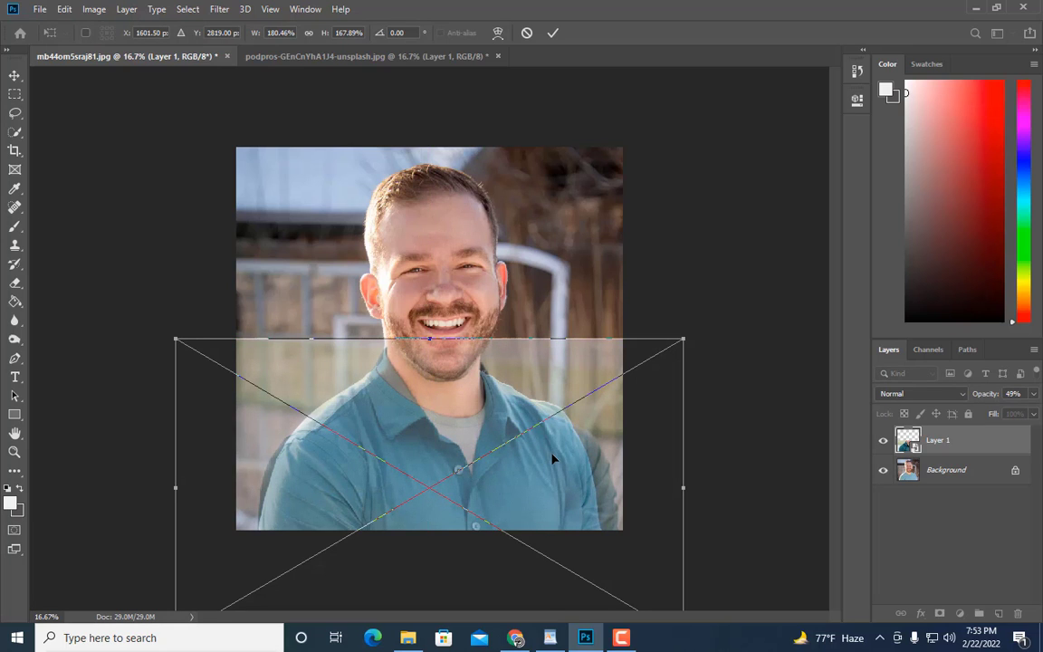
pyautogui.press('Up')
pyautogui.press('Up')
pyautogui.press('Up')
pyautogui.press('Up')
pyautogui.press('Up')
pyautogui.press('Up')
pyautogui.press('Up')
pyautogui.press('Up')
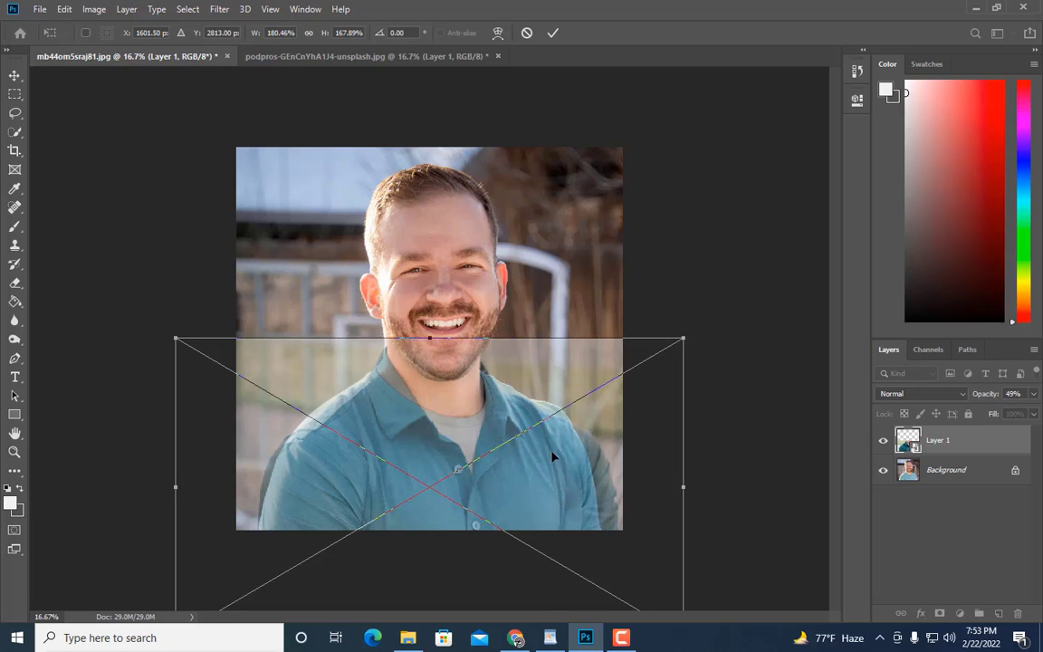
pyautogui.press('Up')
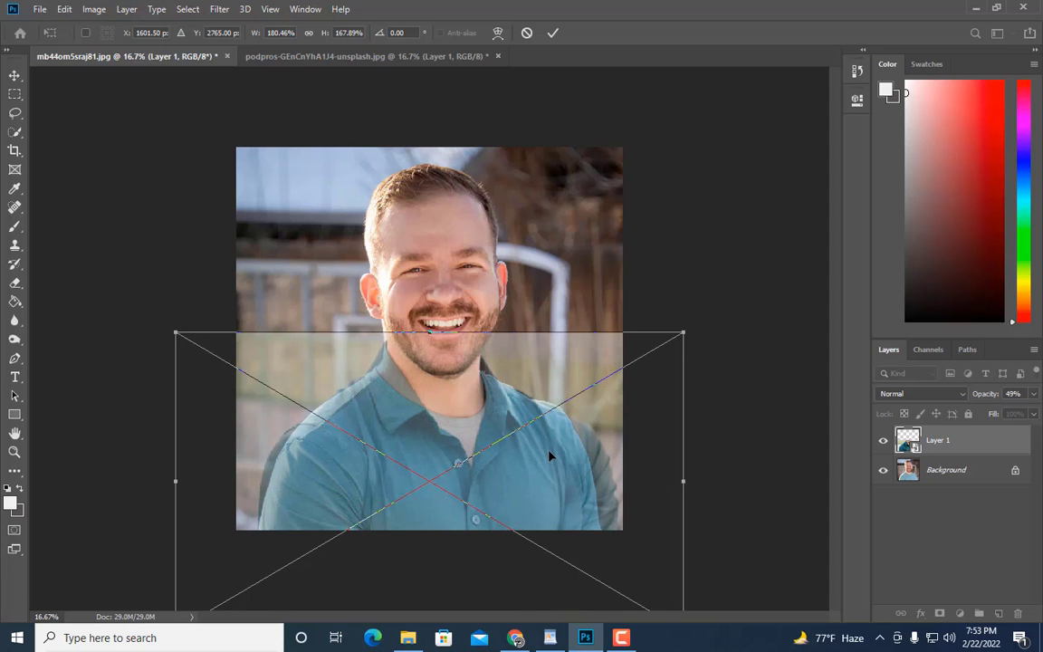
pyautogui.press('Return')
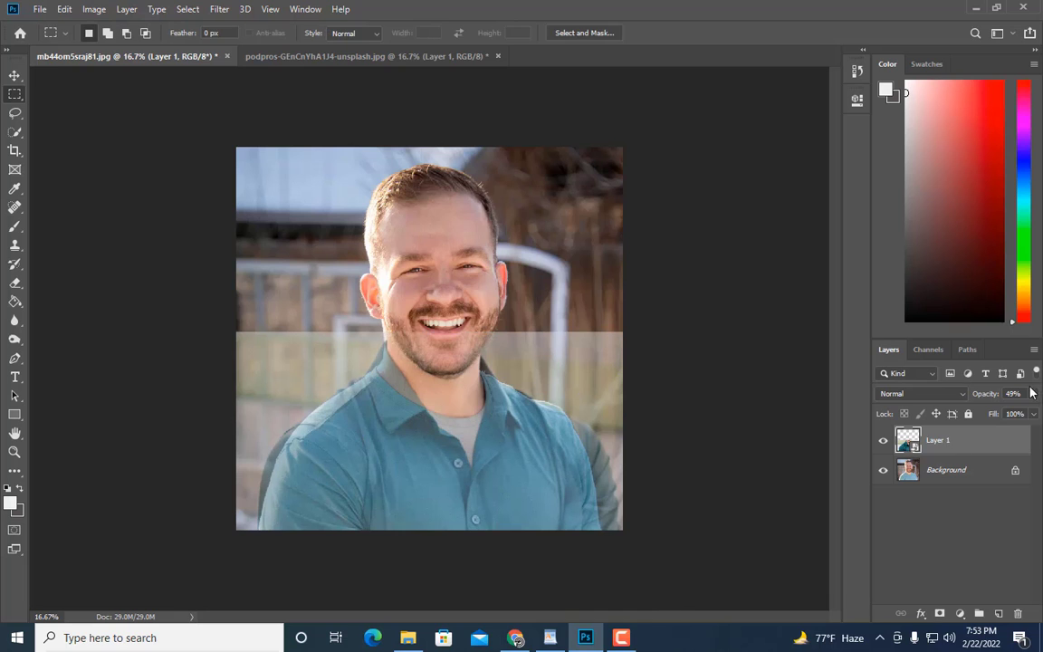
# - Restore the shirt layer's opacity to 100% and rasterize the layer
pyautogui.click(1033, 393)
pyautogui.moveTo(1011, 414); pyautogui.dragTo(1032, 412)
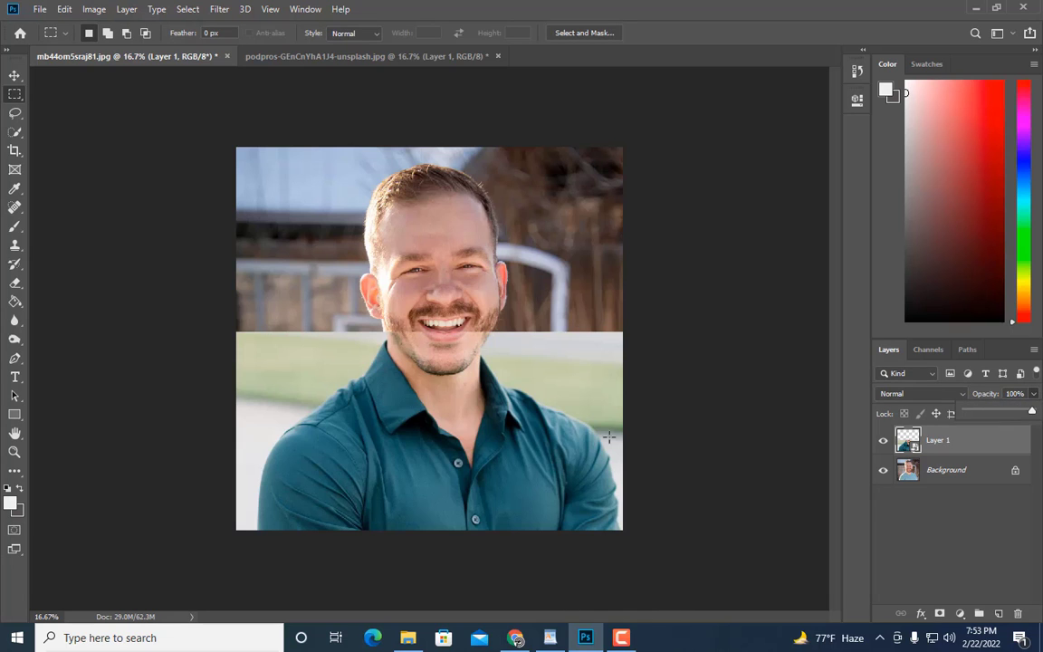
pyautogui.hotkey('ctrl', '+')
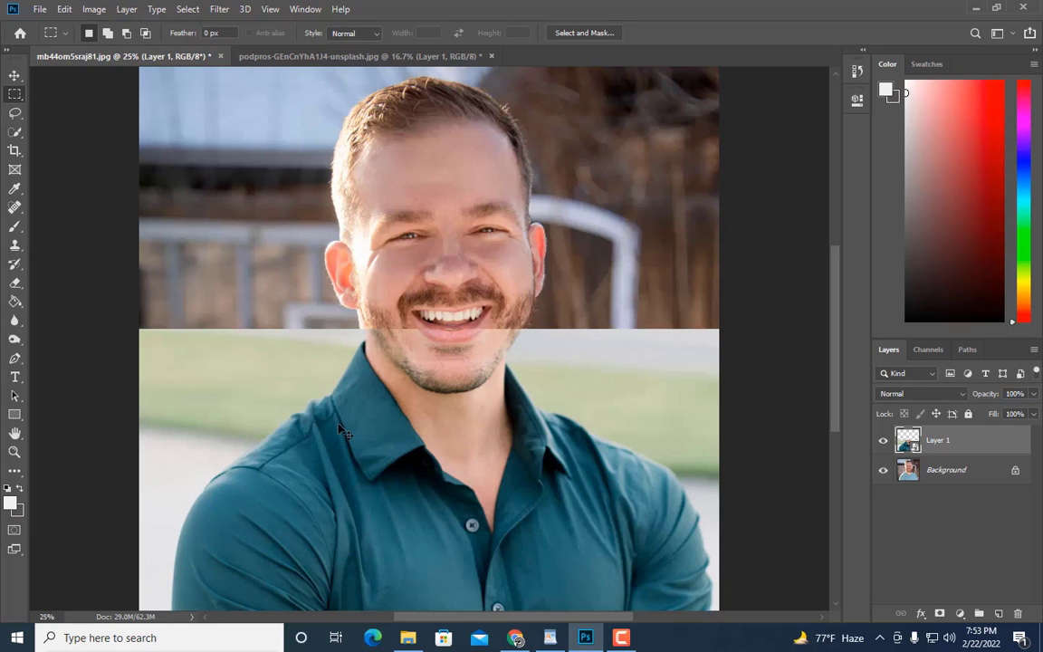
pyautogui.click(14, 282)
pyautogui.rightClick(965, 447)
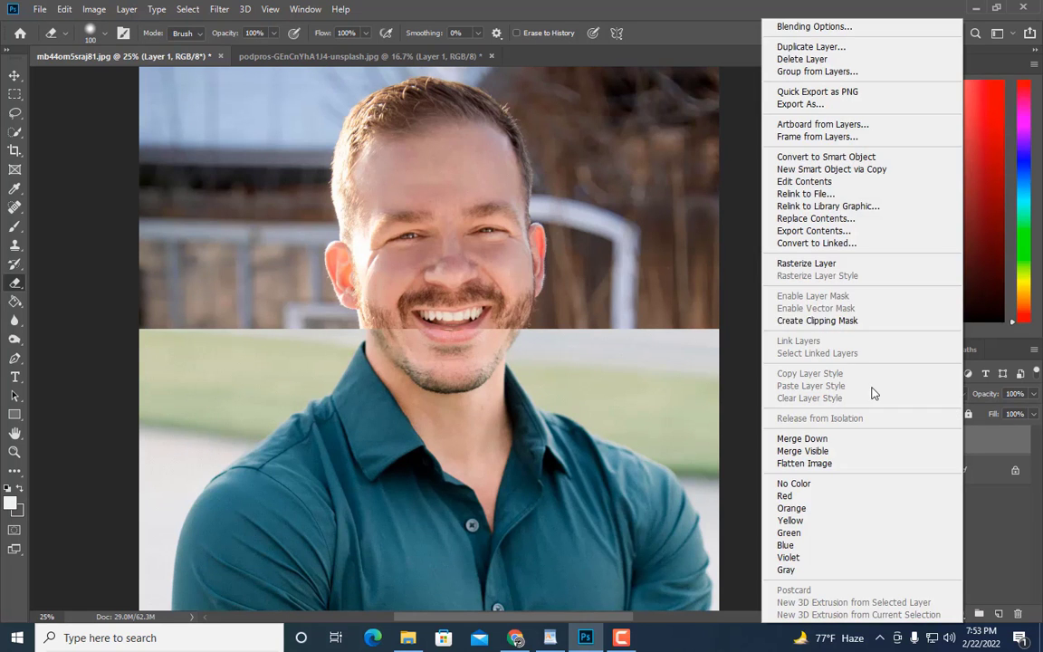
pyautogui.click(830, 265)
# - Erase the pasted chin and beard from the shirt layer with a soft eraser of about 175 px
pyautogui.press(']')
pyautogui.press(']')
pyautogui.press(']')
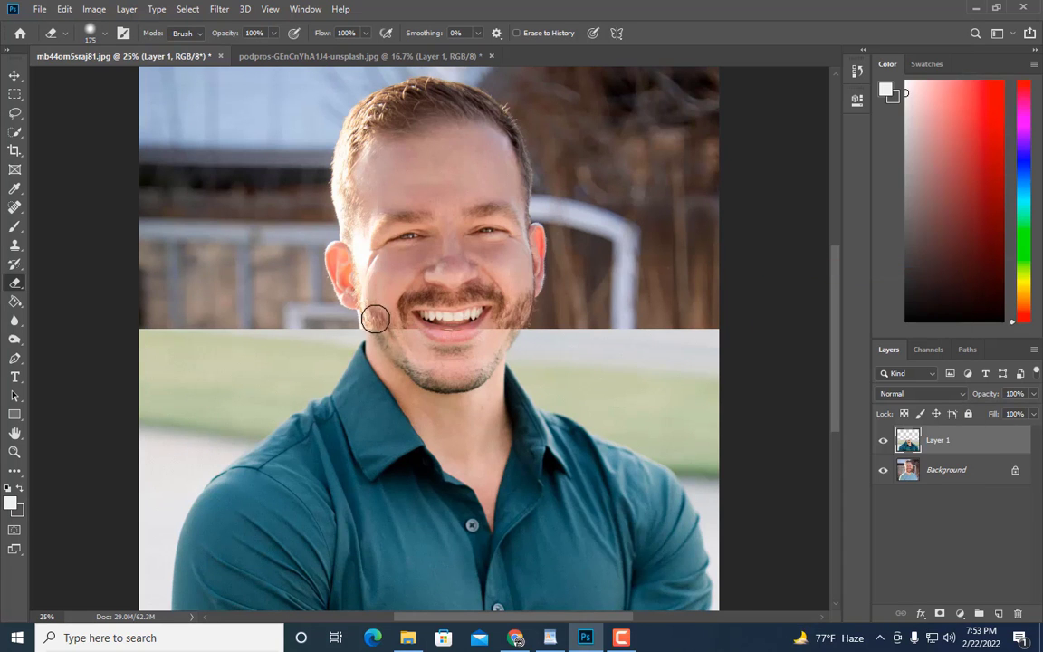
pyautogui.moveTo(424, 367)
pyautogui.mouseDown()
pyautogui.moveTo(435, 333)
pyautogui.moveTo(464, 344)
pyautogui.moveTo(500, 307)
pyautogui.mouseUp()
pyautogui.press('[')
pyautogui.press('[')
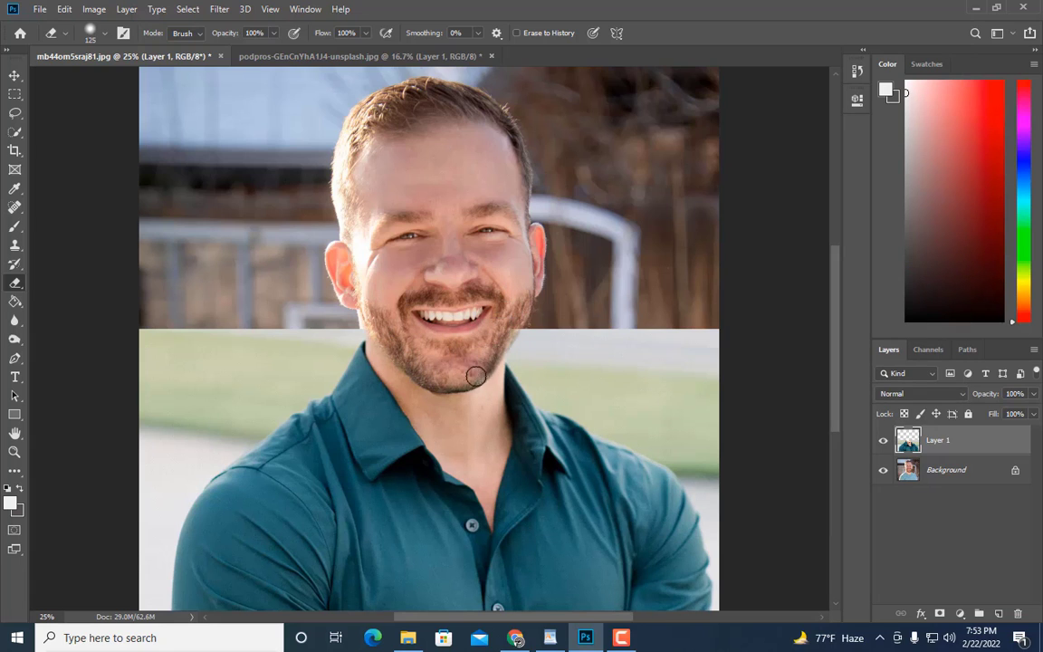
pyautogui.press(']')
pyautogui.press(']')
pyautogui.moveTo(440, 387); pyautogui.dragTo(461, 428)
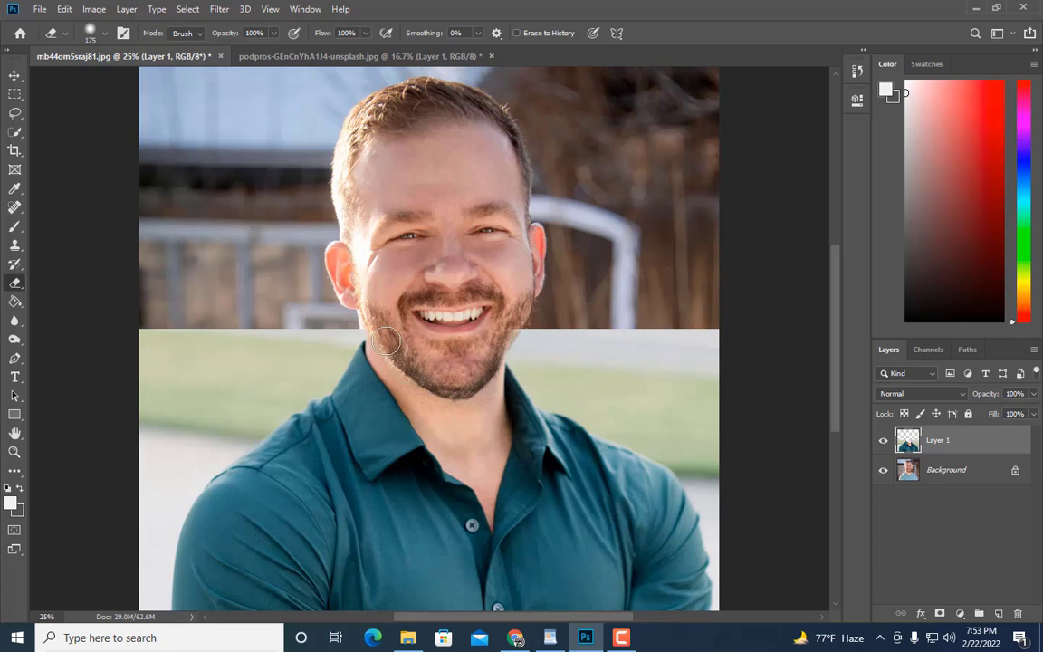
# - Erase the shirt layer along the right-hand jaw edge with a smaller eraser of about 100 px, checking against the original
pyautogui.press(']')
pyautogui.press(']')
pyautogui.press(']')
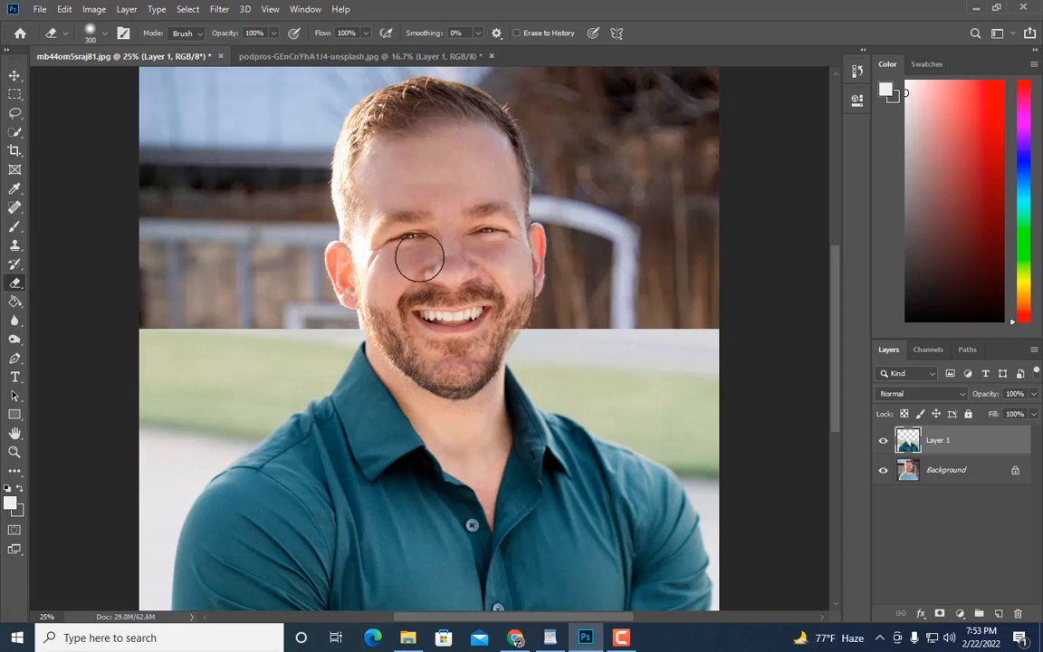
pyautogui.scroll(-2, 514, 277)
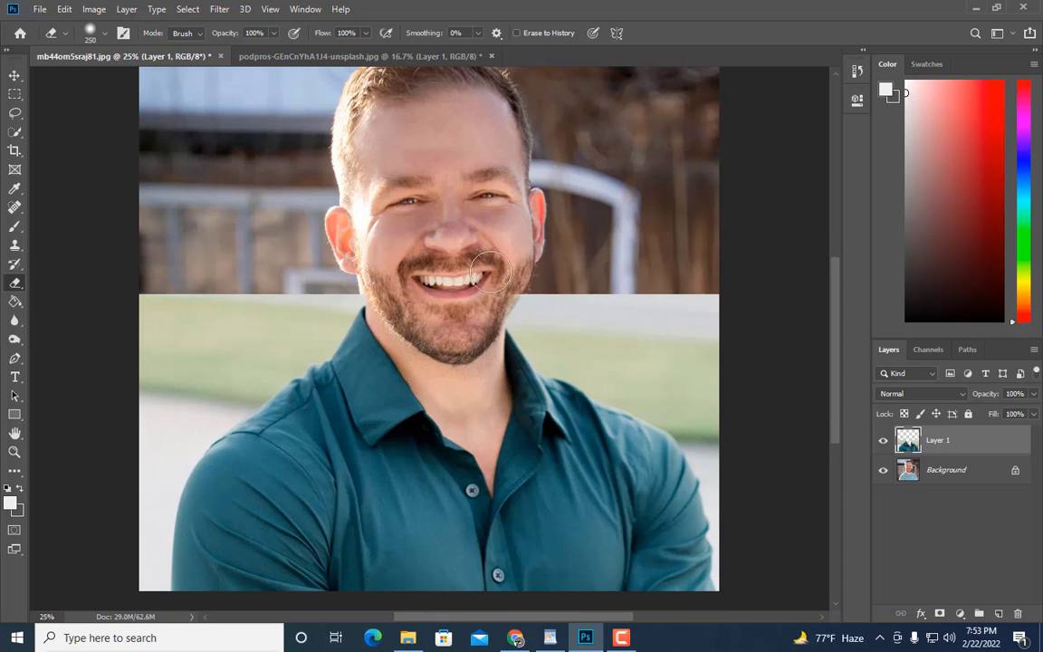
pyautogui.press('[')
pyautogui.press('[')
pyautogui.press('[')
pyautogui.press('[')
pyautogui.press('[')
pyautogui.click(885, 441)
pyautogui.click(885, 441)
pyautogui.press('[')
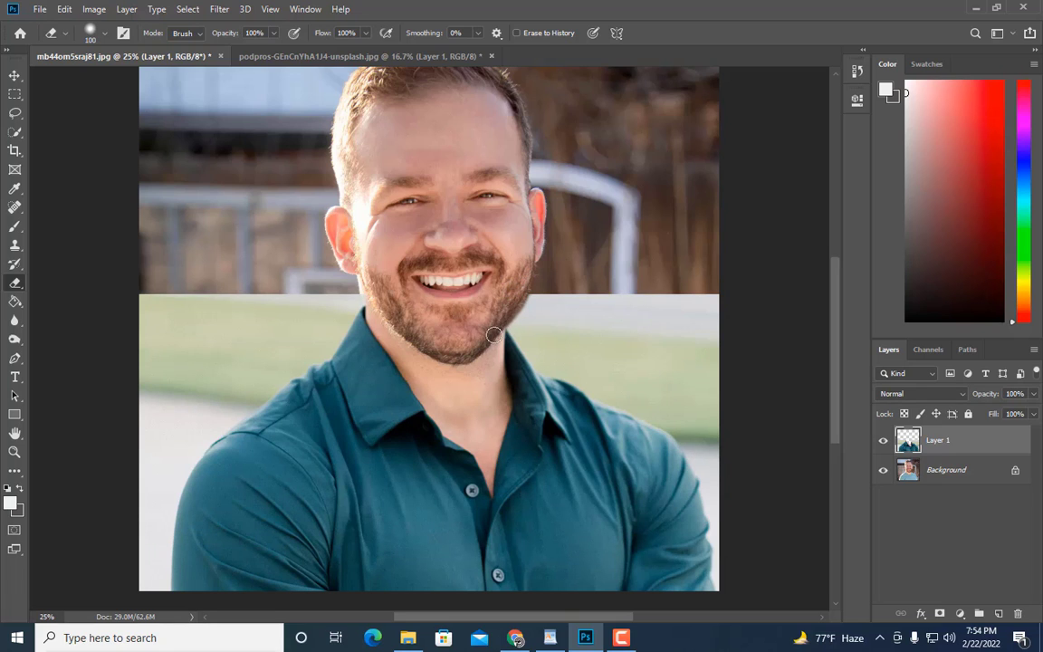
pyautogui.press(']')
# - Toggle the shirt layer's visibility repeatedly to compare the new collar and neck with the original photo
pyautogui.click(885, 441)
pyautogui.click(885, 441)
pyautogui.click(886, 441)
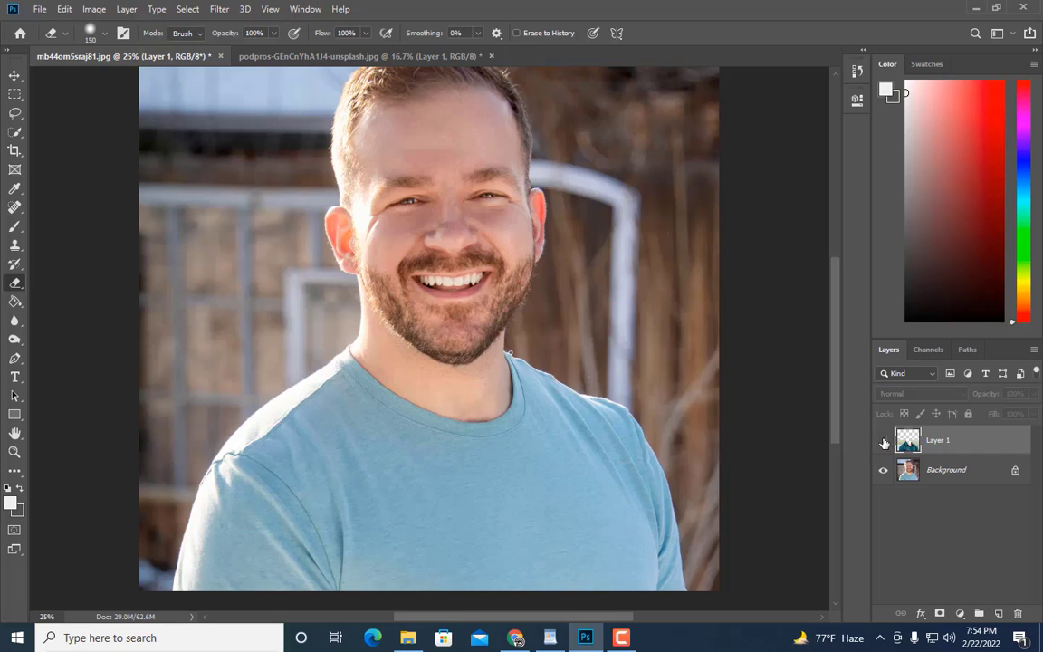
pyautogui.click(885, 440)
pyautogui.hotkey('ctrl', '+')
pyautogui.hotkey('ctrl', '+')
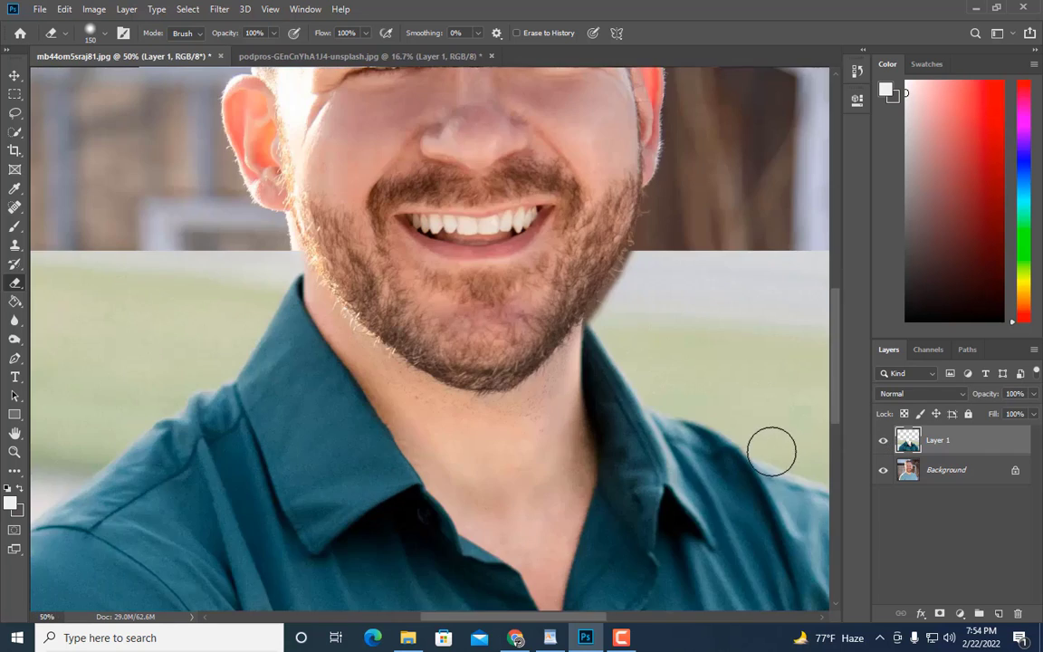
pyautogui.hotkey('ctrl', ',')
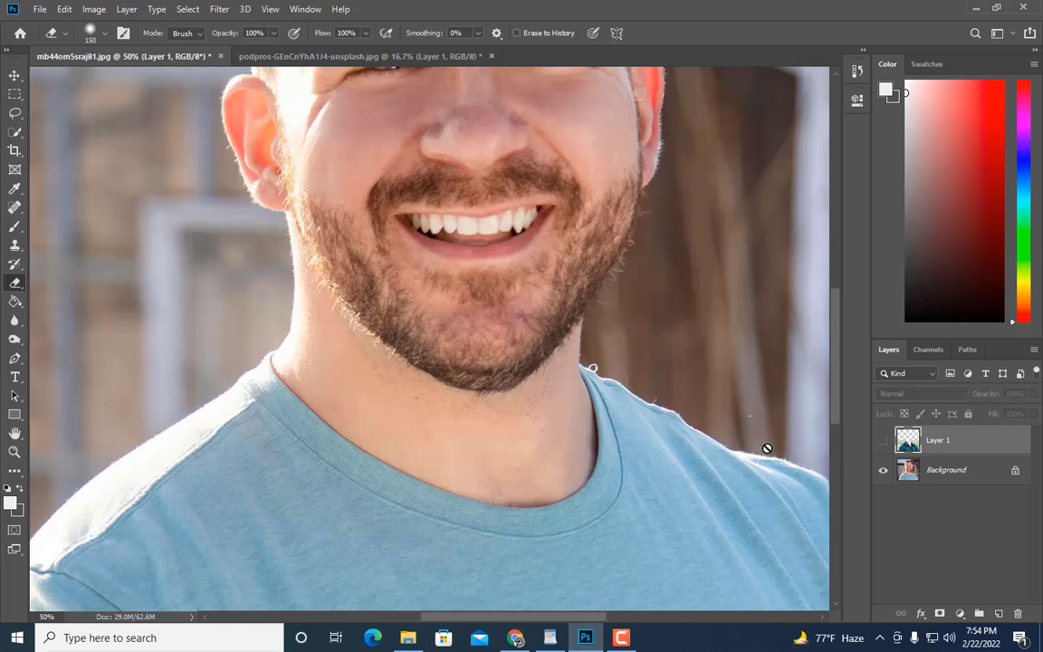
pyautogui.hotkey('ctrl', '-')
pyautogui.hotkey('ctrl', ',')
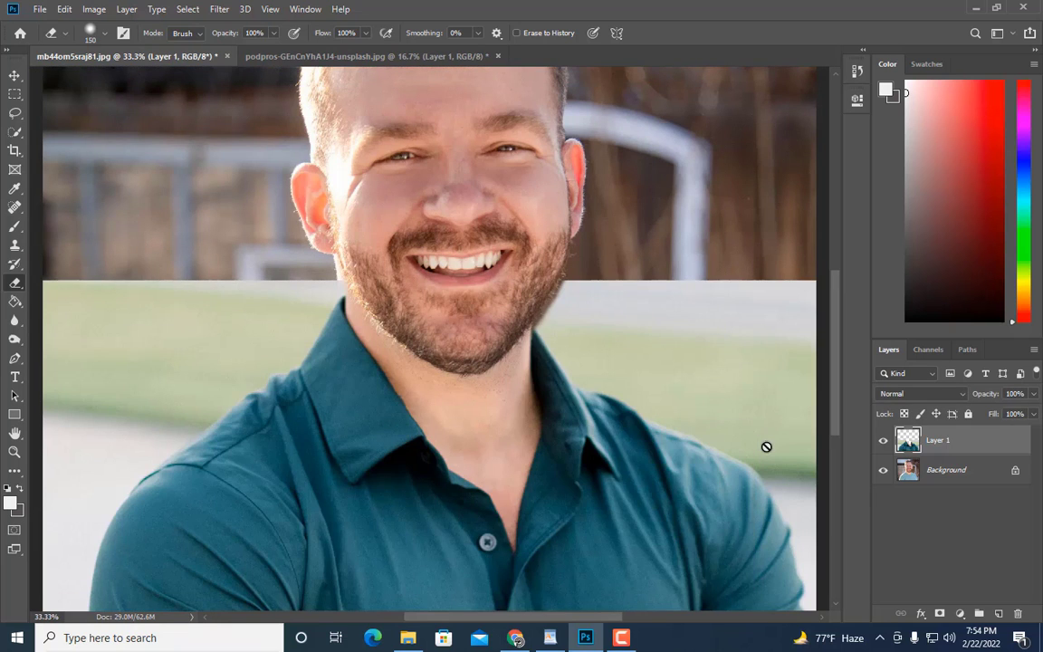
pyautogui.hotkey('ctrl', ',')
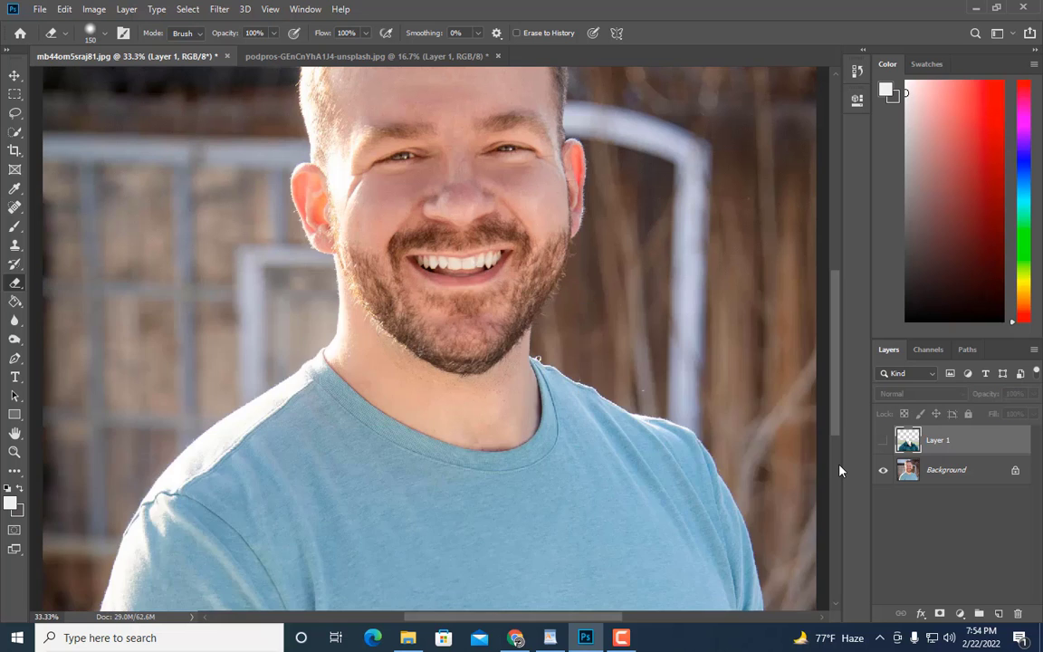
pyautogui.hotkey('ctrl', ',')
pyautogui.hotkey('ctrl', ',')
pyautogui.click(884, 441)
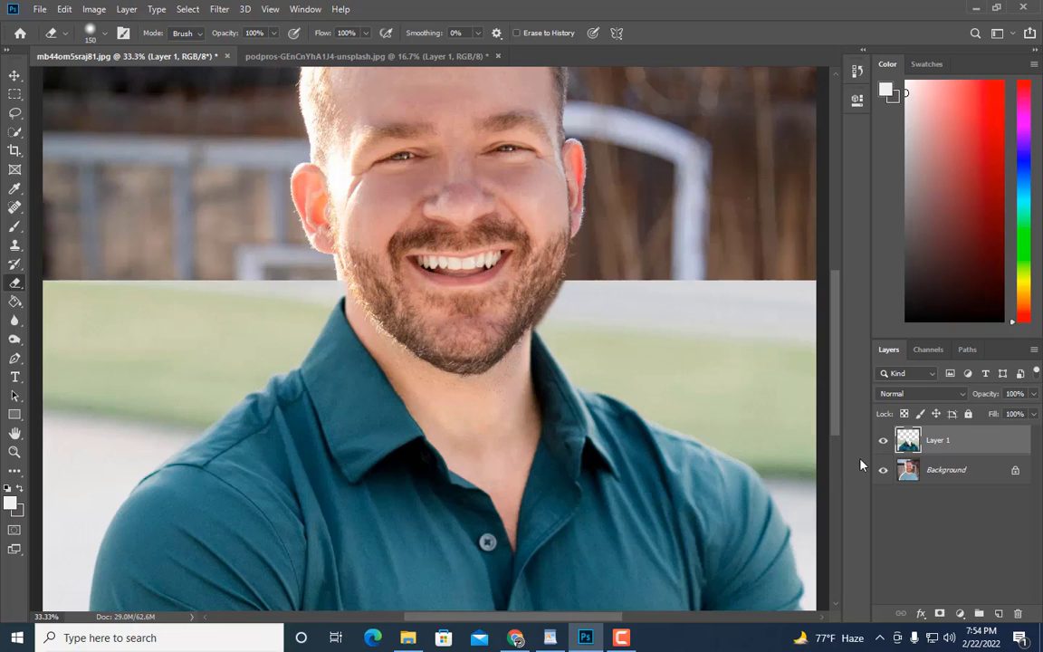
pyautogui.click(884, 441)
pyautogui.click(884, 441)
pyautogui.click(885, 441)
pyautogui.click(884, 441)
pyautogui.click(885, 440)
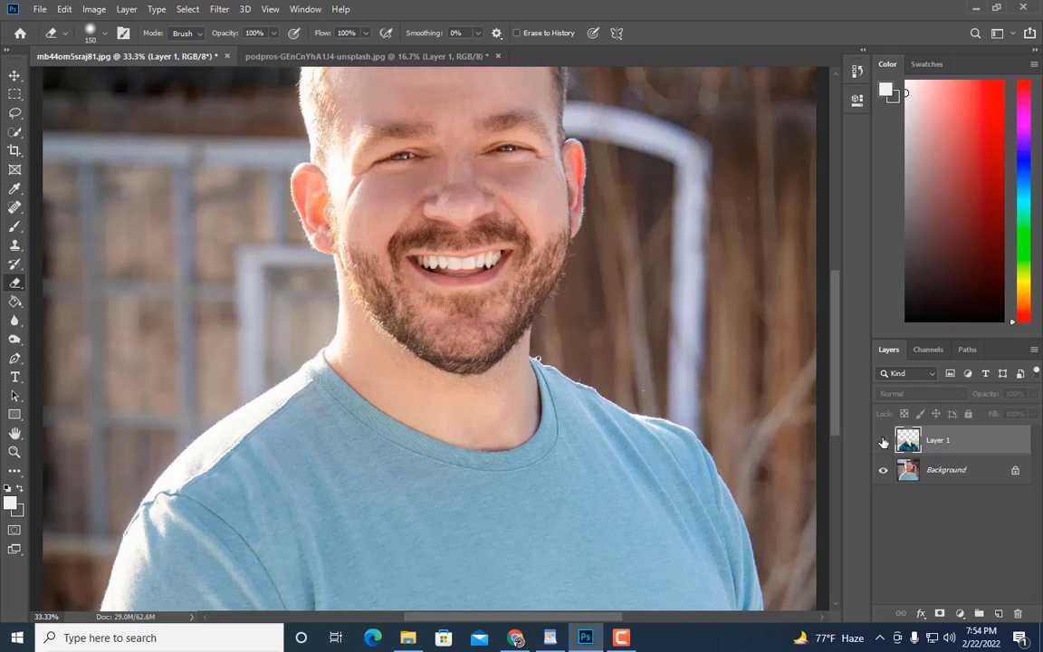
pyautogui.click(884, 441)
# - Convert the shirt layer to a smart object and nudge it slightly left and up to X 1585.5 px, Y 2745 px
pyautogui.scroll(-2, 700, 449)
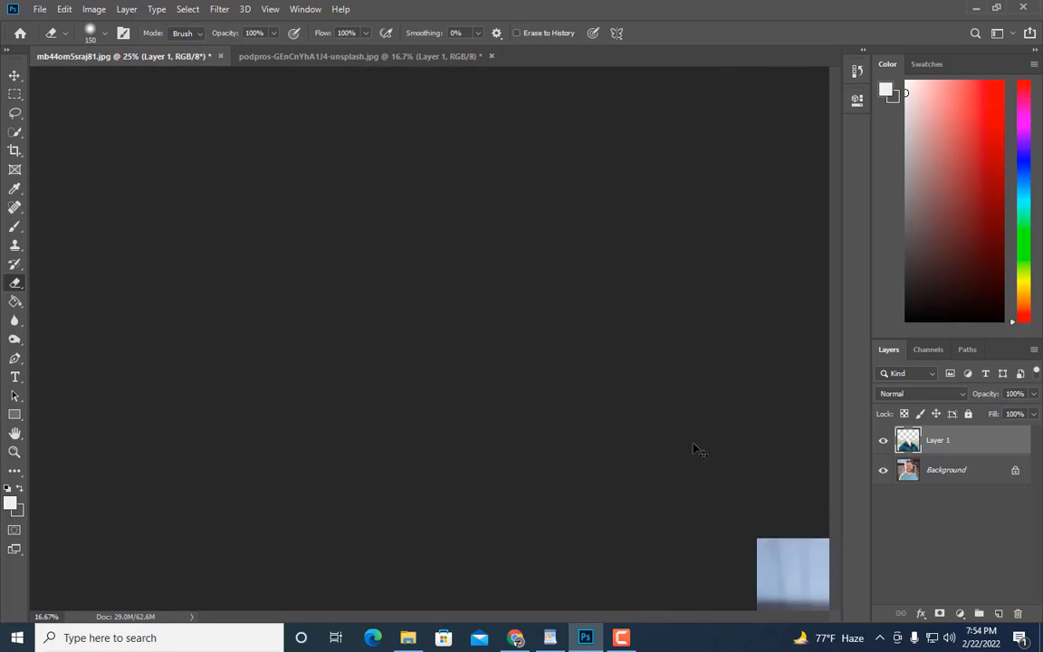
pyautogui.hotkey('ctrl', '+')
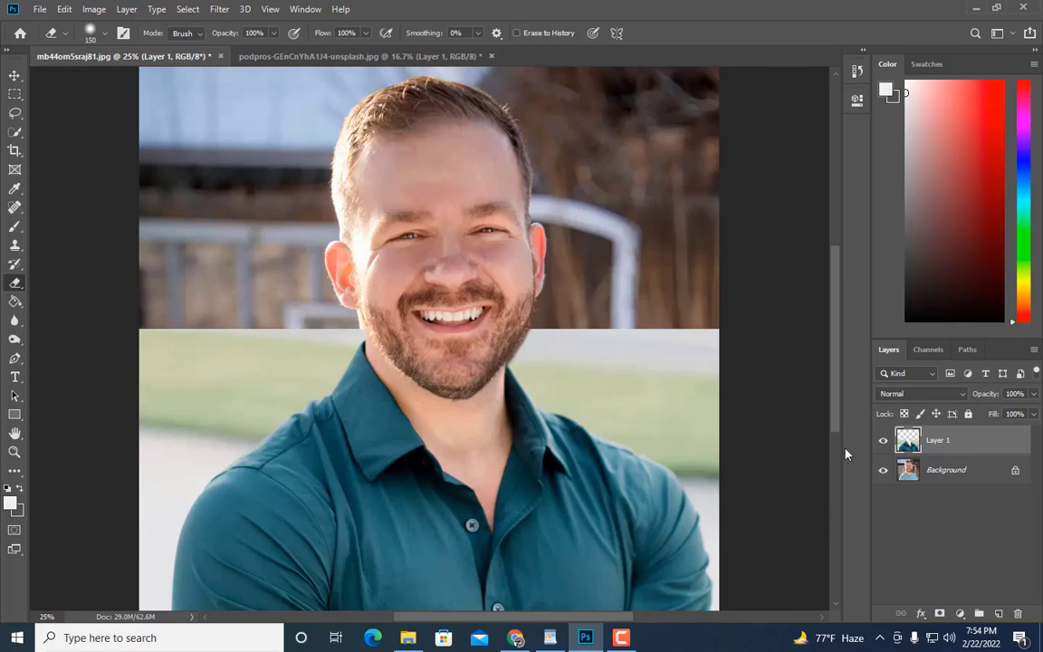
pyautogui.rightClick(954, 446)
pyautogui.click(764, 195)
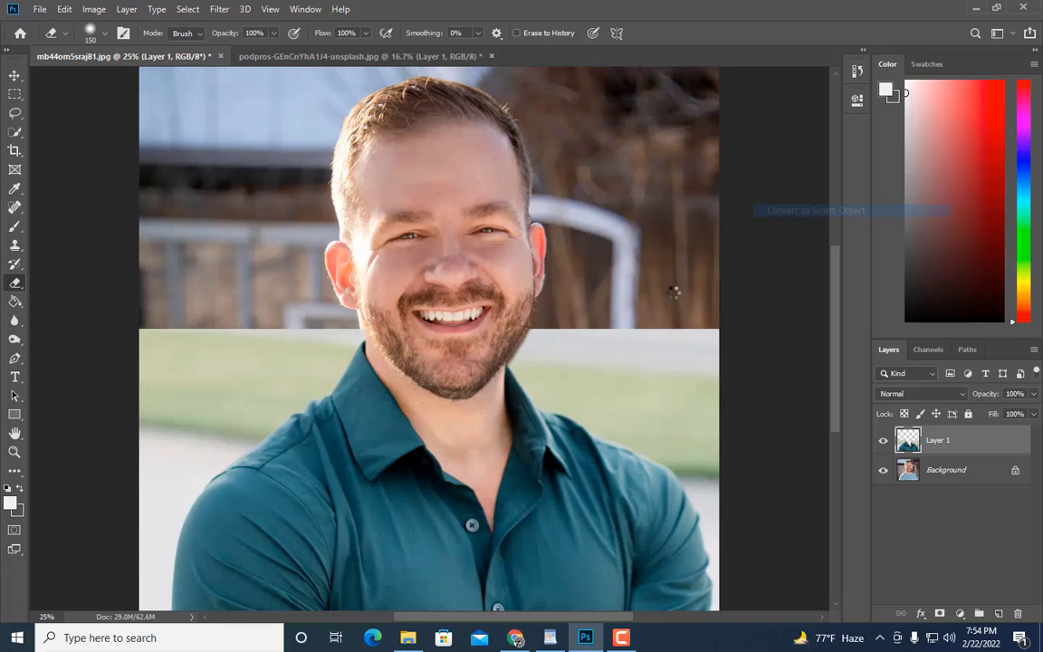
pyautogui.hotkey('ctrl', 't')
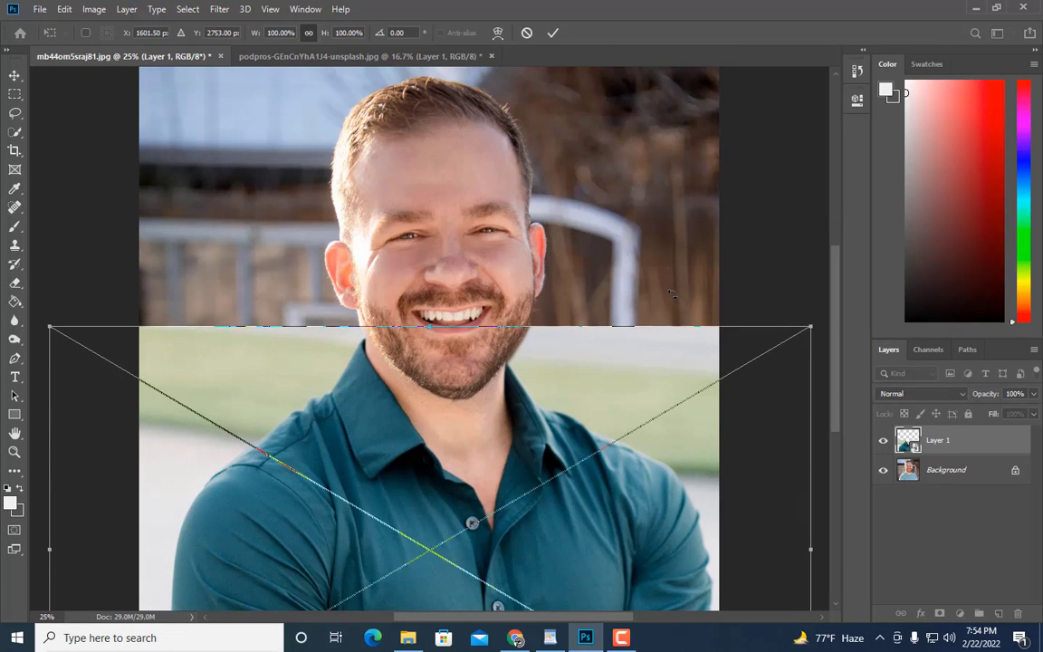
pyautogui.press('Left')
pyautogui.press('Left')
pyautogui.press('Left')
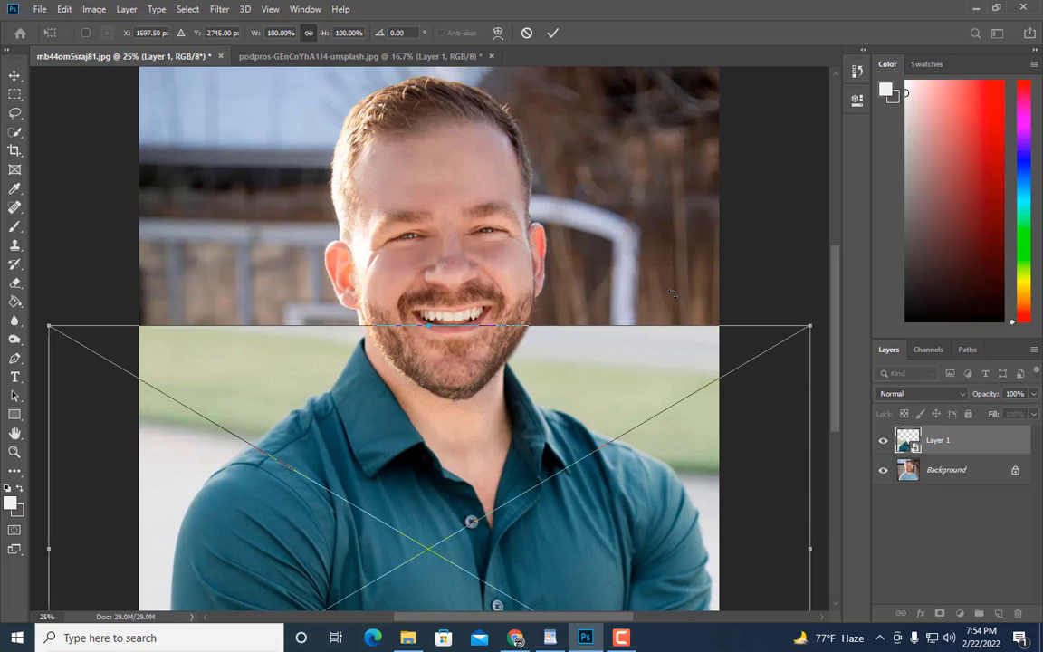
pyautogui.press('Left')
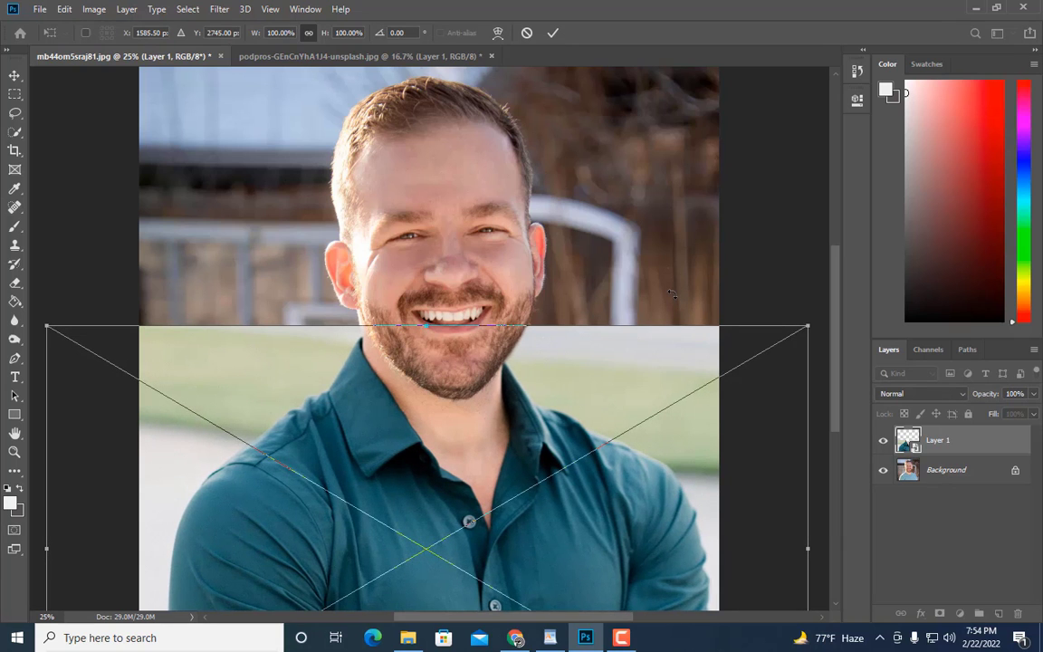
pyautogui.press('Return')
pyautogui.press('e')
# - Toggle the shirt layer's visibility to compare the shifted collar and shoulders with the original photo, close up and at full view
pyautogui.hotkey('ctrl', '+')
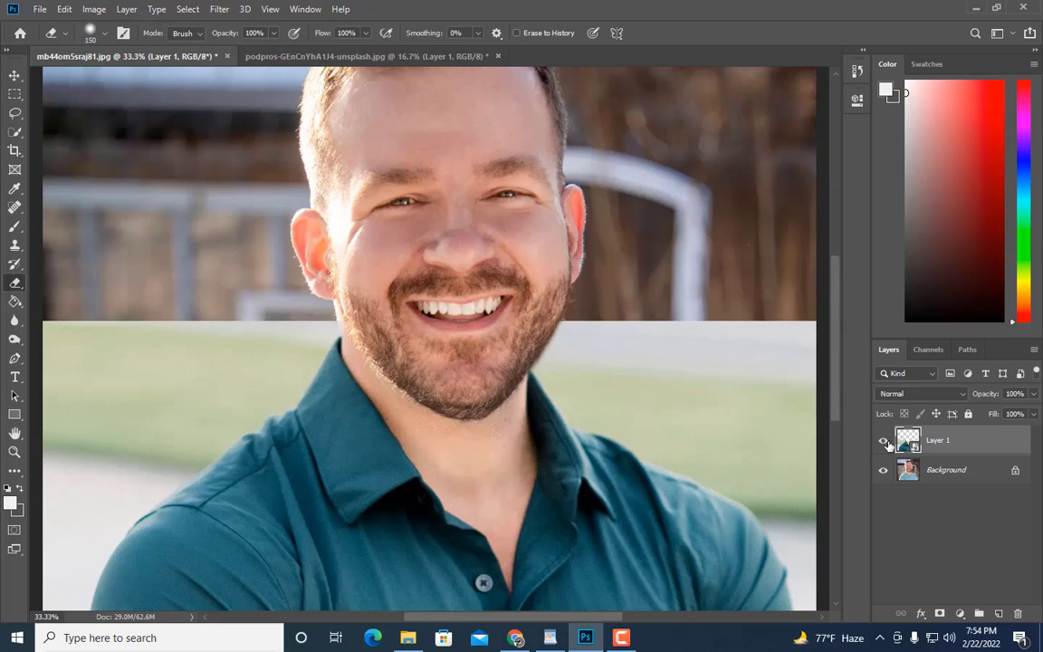
pyautogui.click(883, 441)
pyautogui.click(884, 442)
pyautogui.click(884, 442)
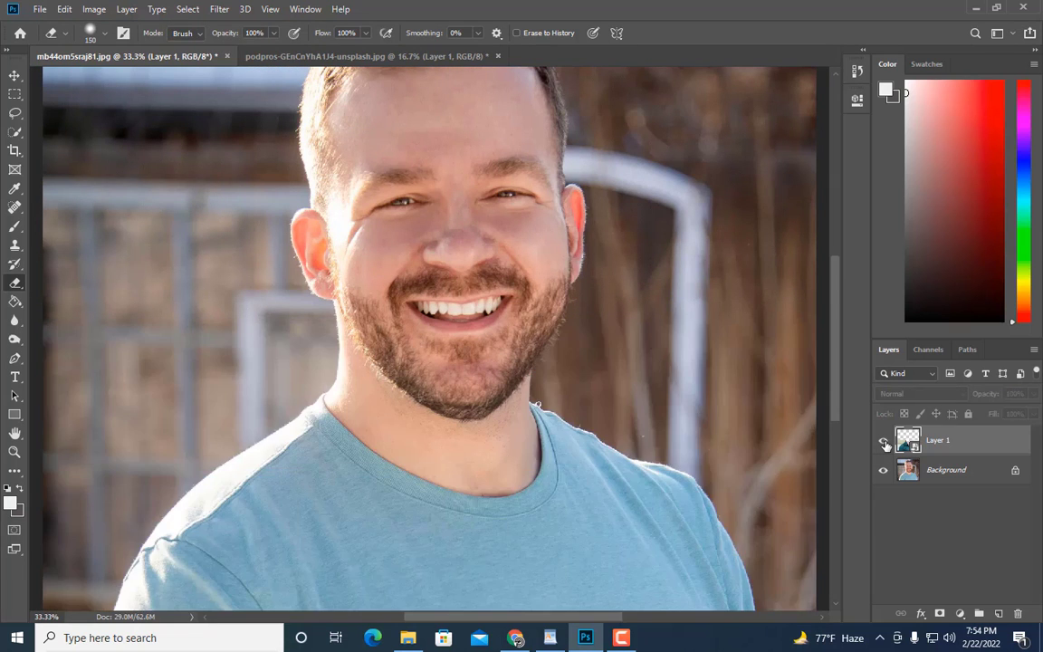
pyautogui.click(883, 441)
pyautogui.hotkey('ctrl', '-')
pyautogui.hotkey('ctrl', '-')
pyautogui.click(884, 442)
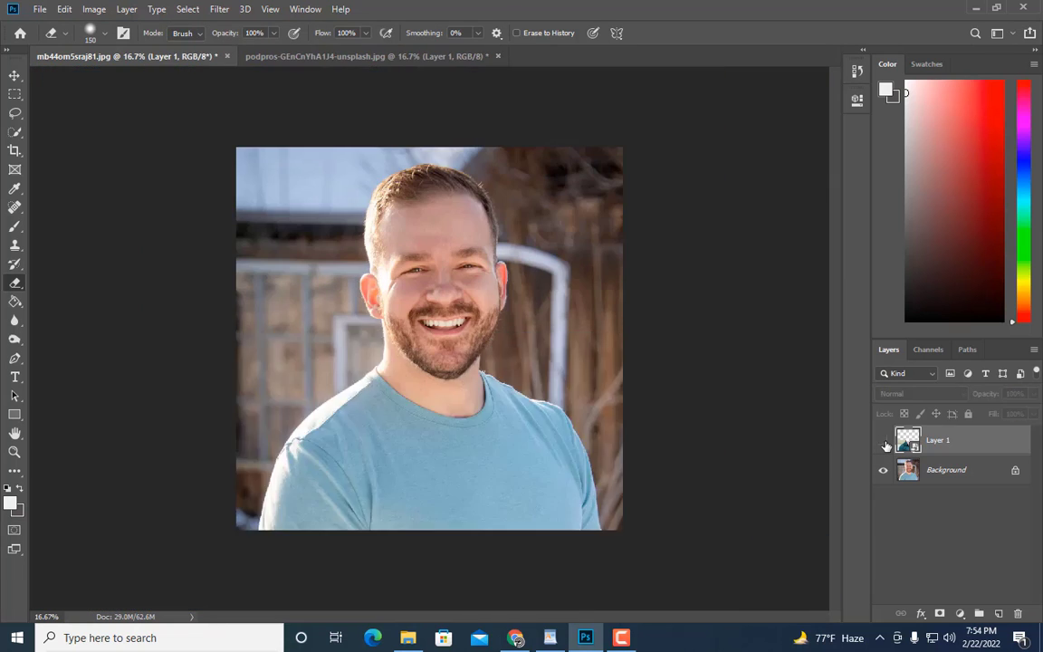
pyautogui.click(884, 442)
pyautogui.click(884, 442)
pyautogui.click(885, 442)
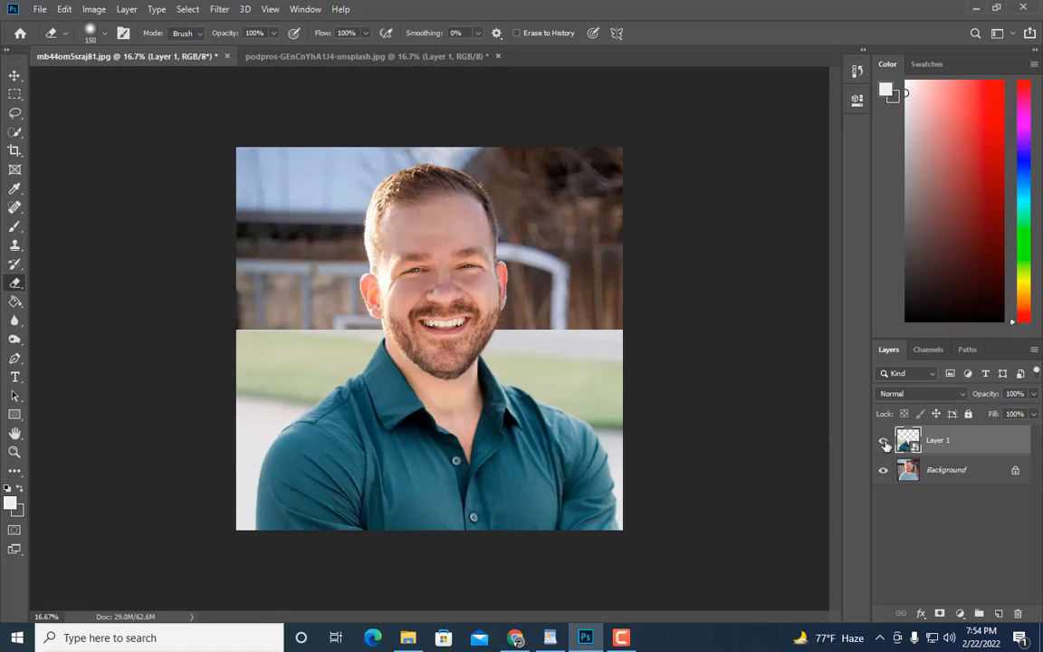
pyautogui.click(884, 443)
pyautogui.click(884, 443)
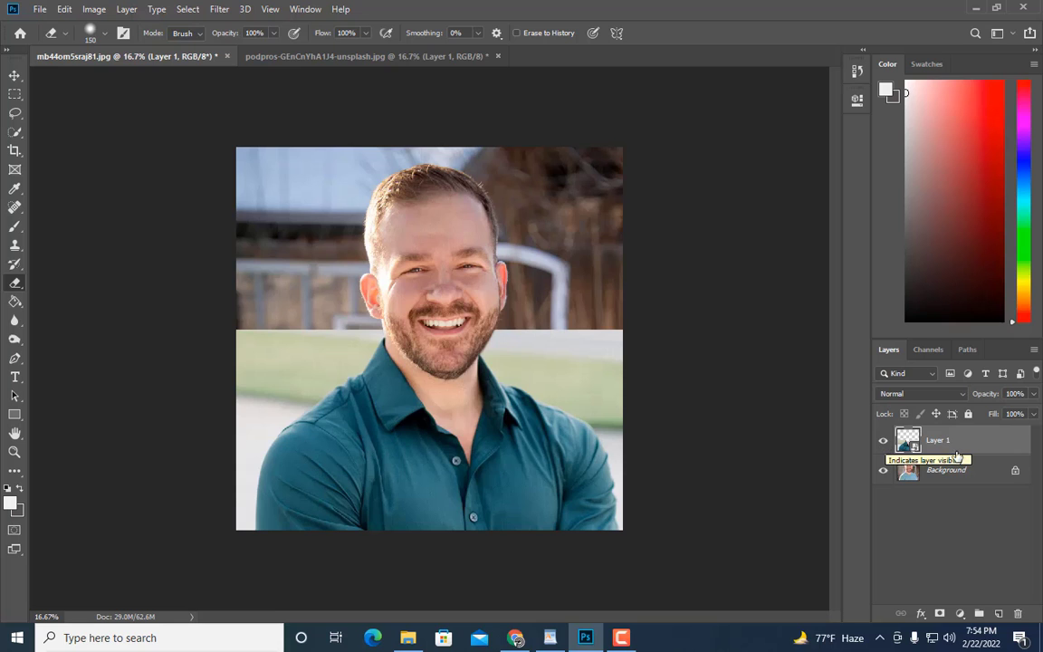
# - Warp the shirt layer by pulling its upper edge down slightly, mainly beside the left-hand collar
pyautogui.hotkey('ctrl', 't')
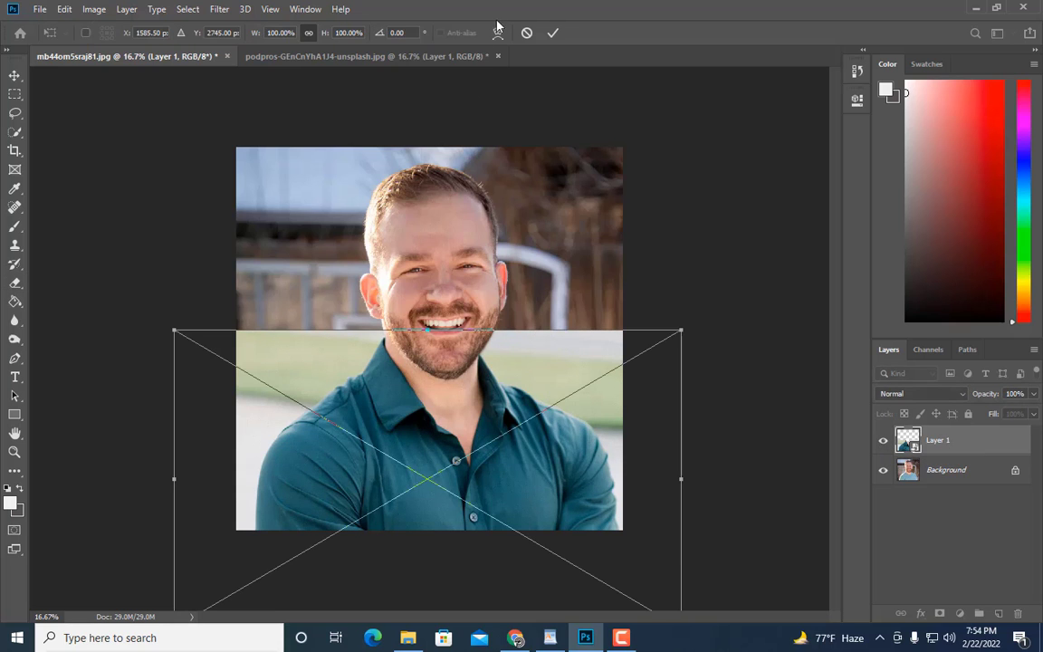
pyautogui.click(497, 33)
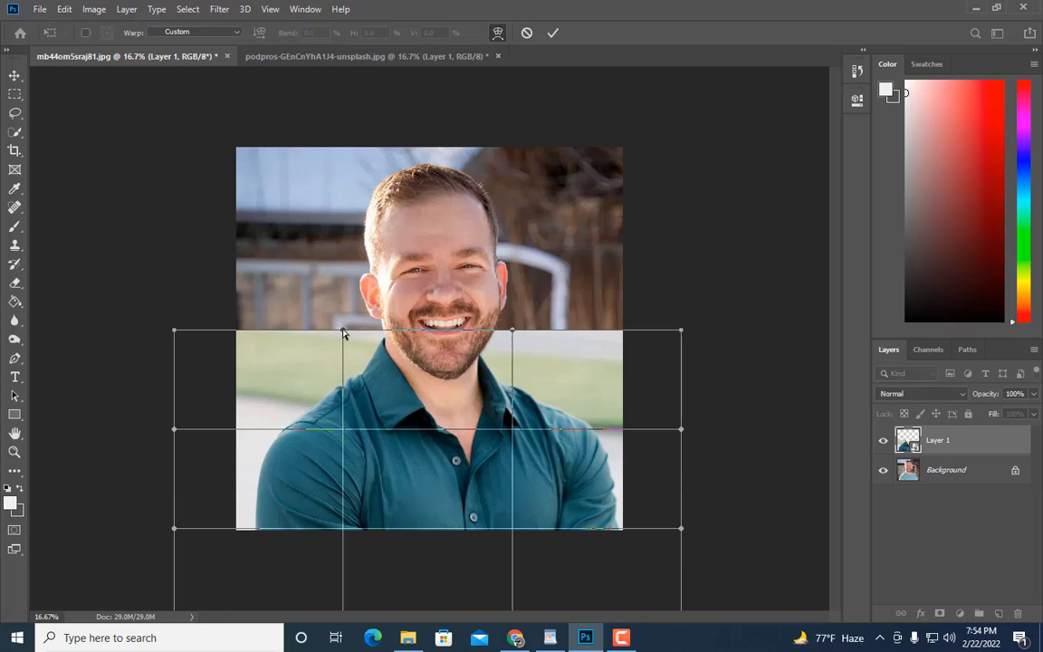
pyautogui.moveTo(342, 333); pyautogui.dragTo(340, 360)
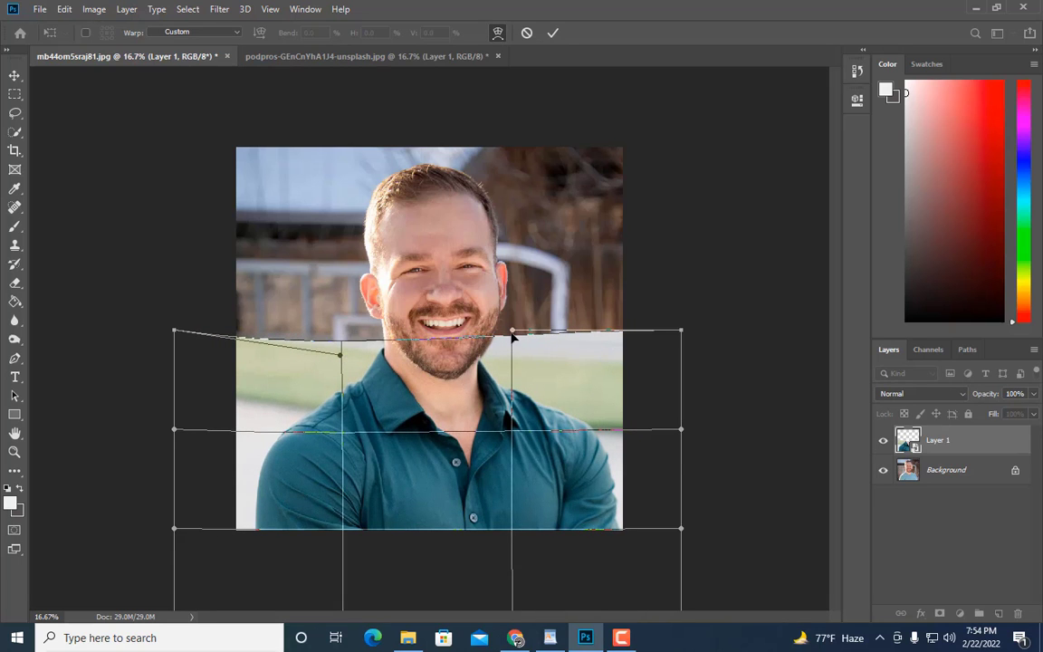
pyautogui.moveTo(513, 336); pyautogui.dragTo(512, 342)
# - Nudge the warped shirt layer up slightly and apply the warp
pyautogui.press('Up')
pyautogui.press('Up')
pyautogui.press('Up')
pyautogui.press('Up')
pyautogui.press('Up')
pyautogui.press('Up')
pyautogui.press('Up')
pyautogui.press('Up')
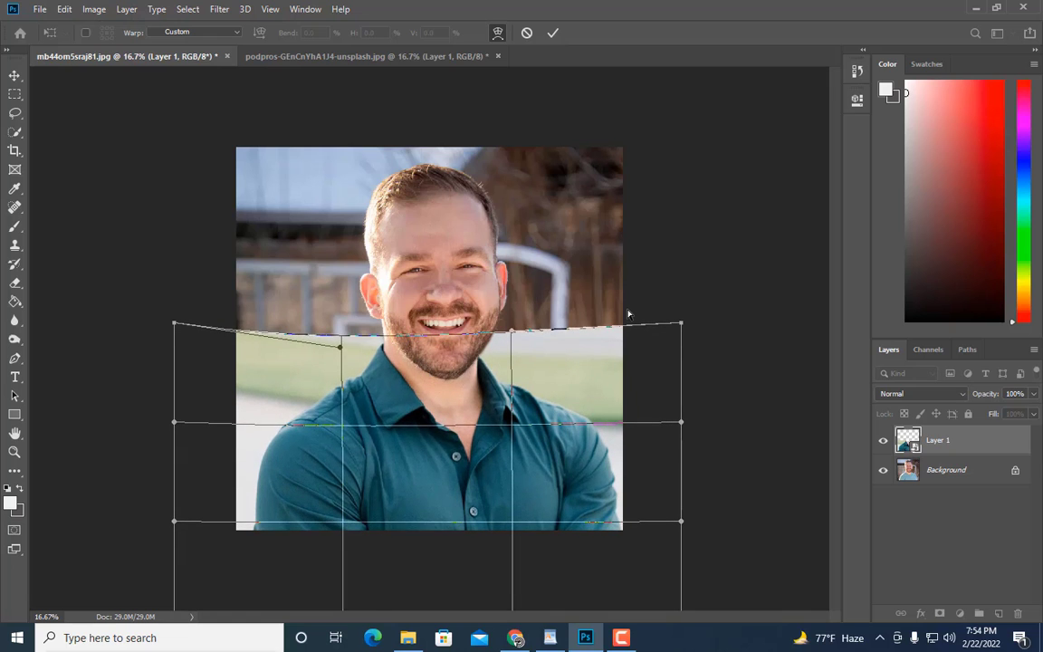
pyautogui.press('Return')
pyautogui.press('e')
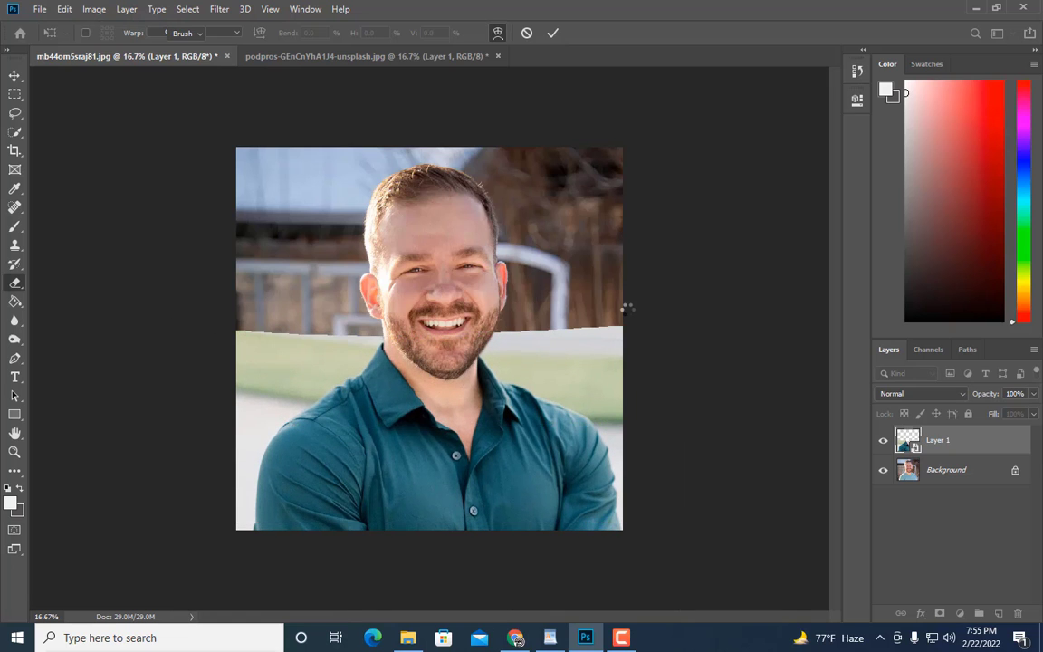
# - Rasterize the warped shirt layer, compare it with the original photo, and convert it back to a smart object
pyautogui.hotkey('ctrl', '-')
pyautogui.hotkey('ctrl', '+')
pyautogui.hotkey('ctrl', '+')
pyautogui.hotkey('ctrl', '+')
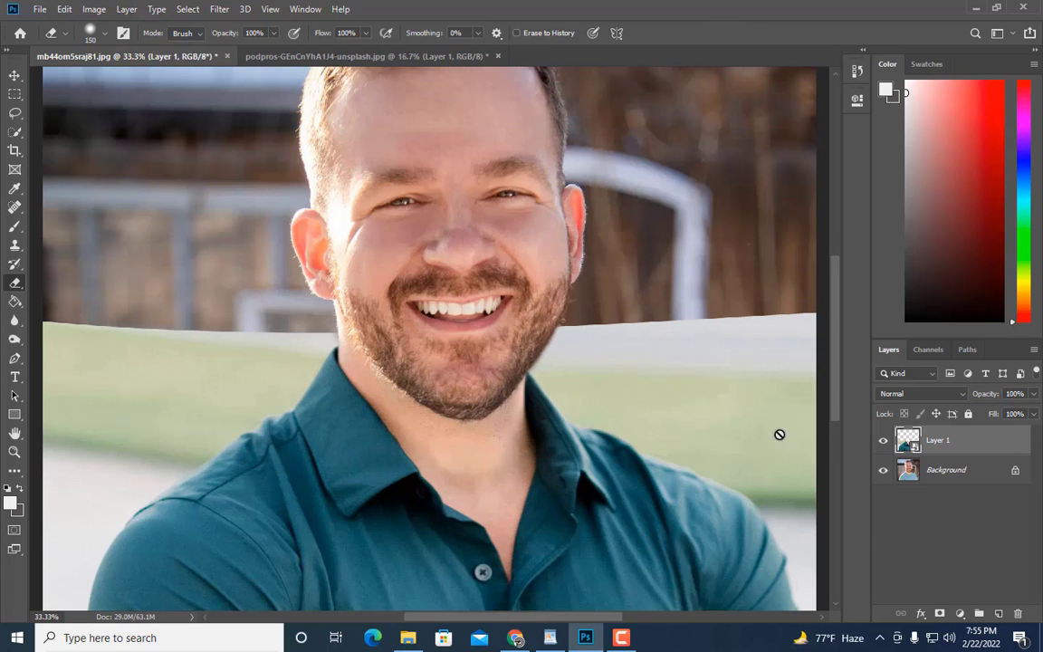
pyautogui.rightClick(944, 442)
pyautogui.click(814, 264)
pyautogui.click(883, 442)
pyautogui.click(883, 443)
pyautogui.rightClick(940, 443)
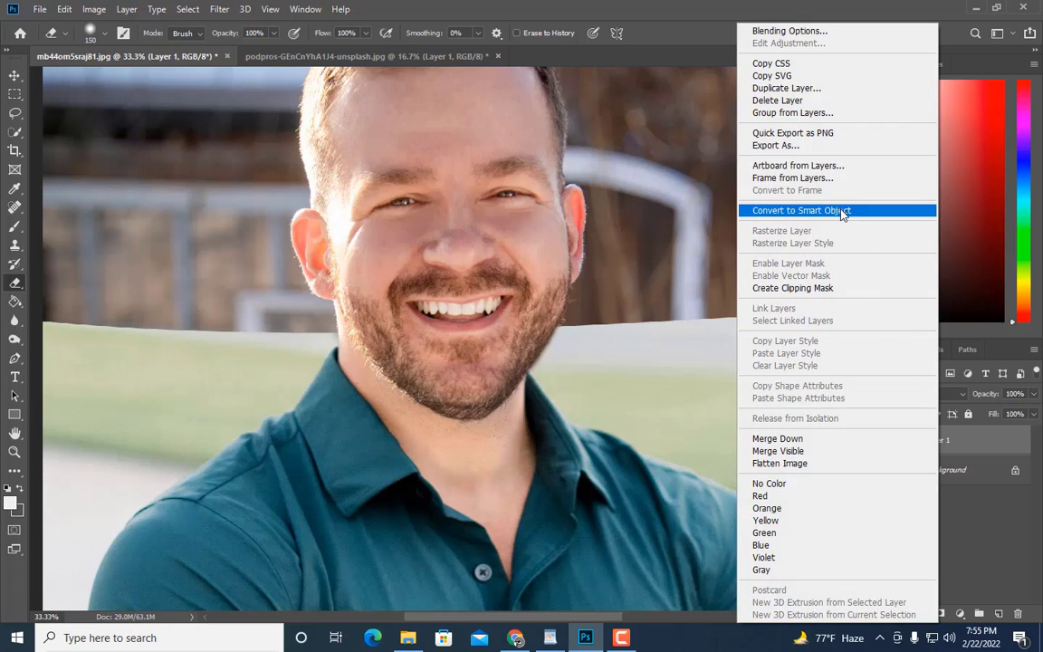
pyautogui.click(800, 209)
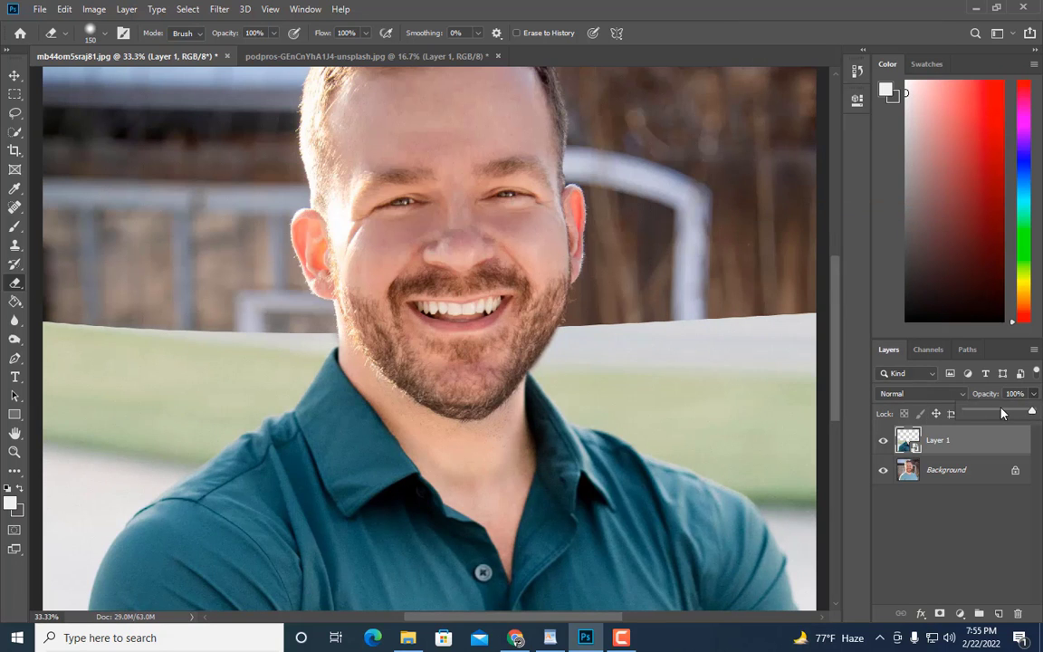
# - Lower the shirt layer's opacity to 52% and nudge it slightly right and up to X 1597.5 px, Y 2682 px
pyautogui.click(1035, 394)
pyautogui.moveTo(1034, 413); pyautogui.dragTo(1001, 413)
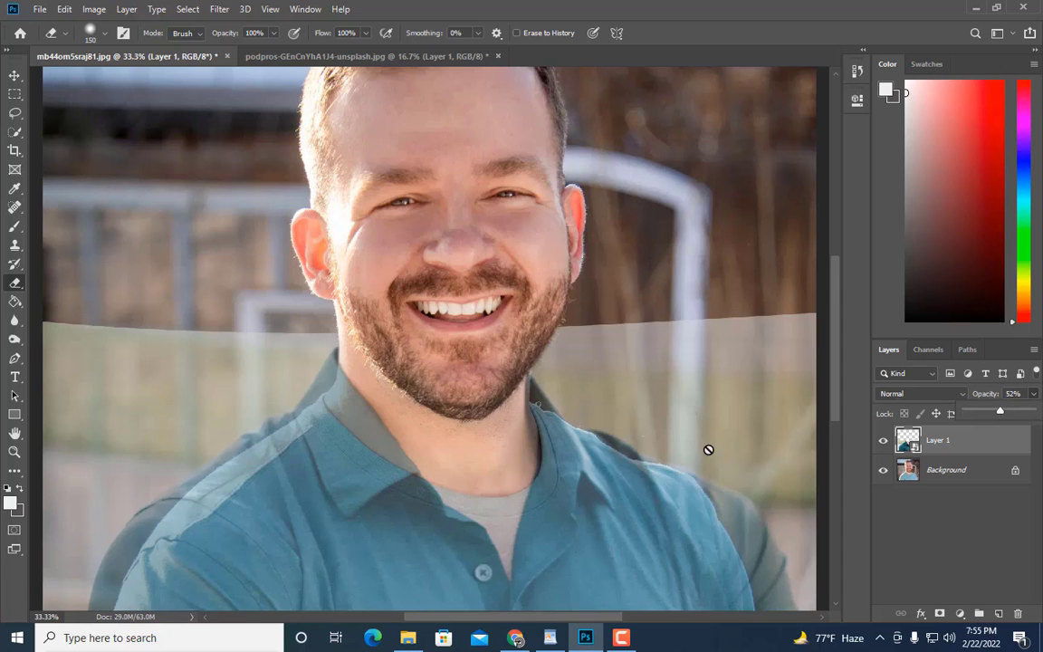
pyautogui.hotkey('ctrl', 't')
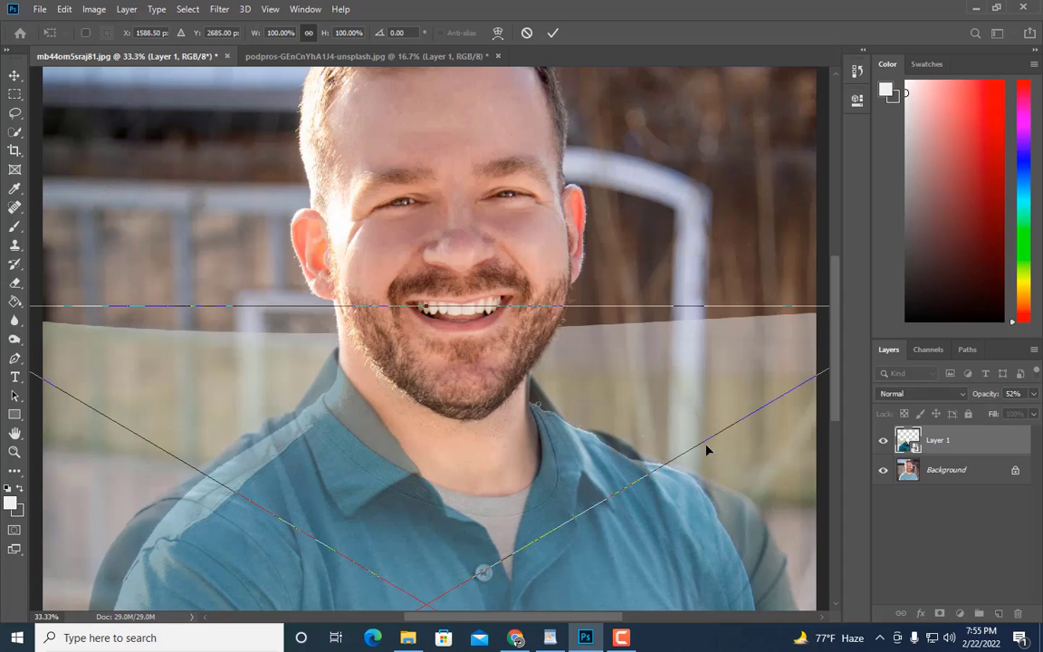
pyautogui.press('Right')
pyautogui.press('Right')
pyautogui.press('Right')
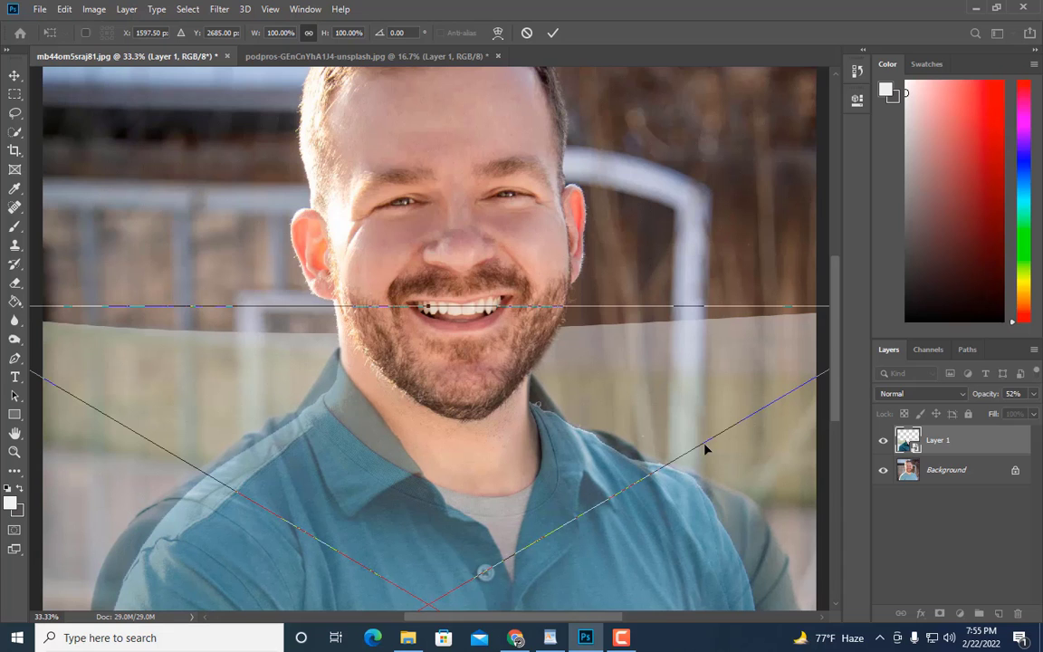
pyautogui.press('Right')
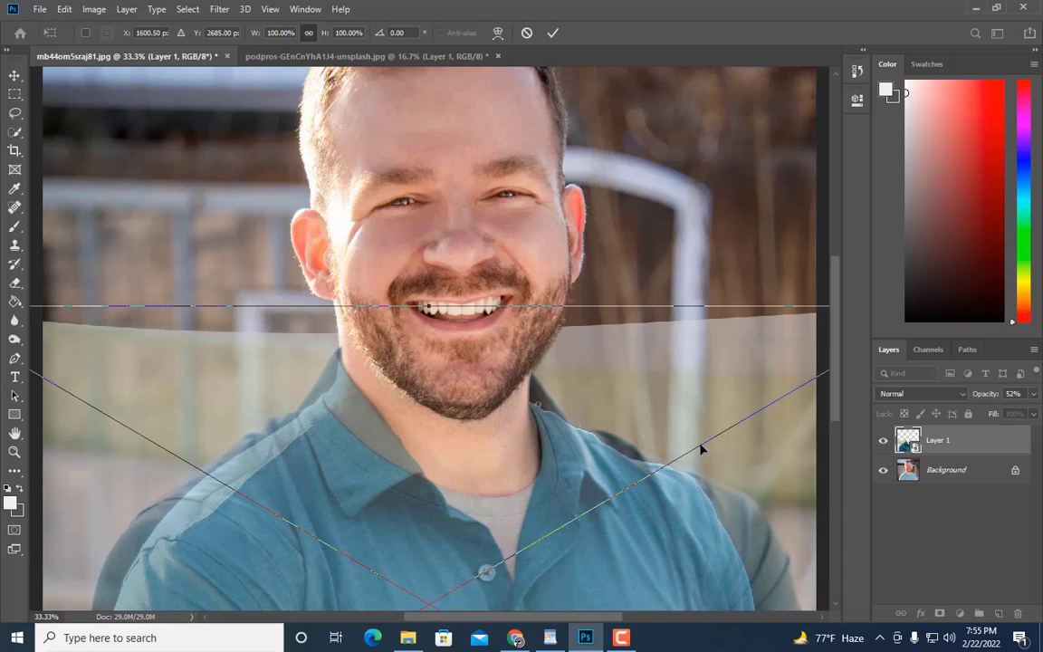
pyautogui.press('Left')
pyautogui.press('Up')
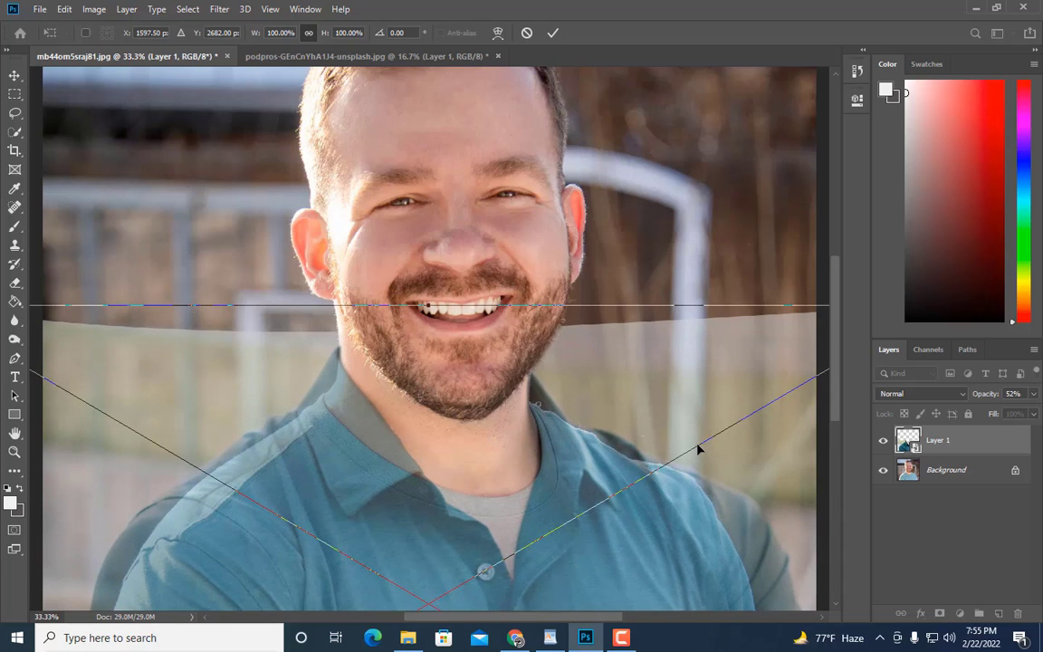
pyautogui.press('Return')
pyautogui.press('e')
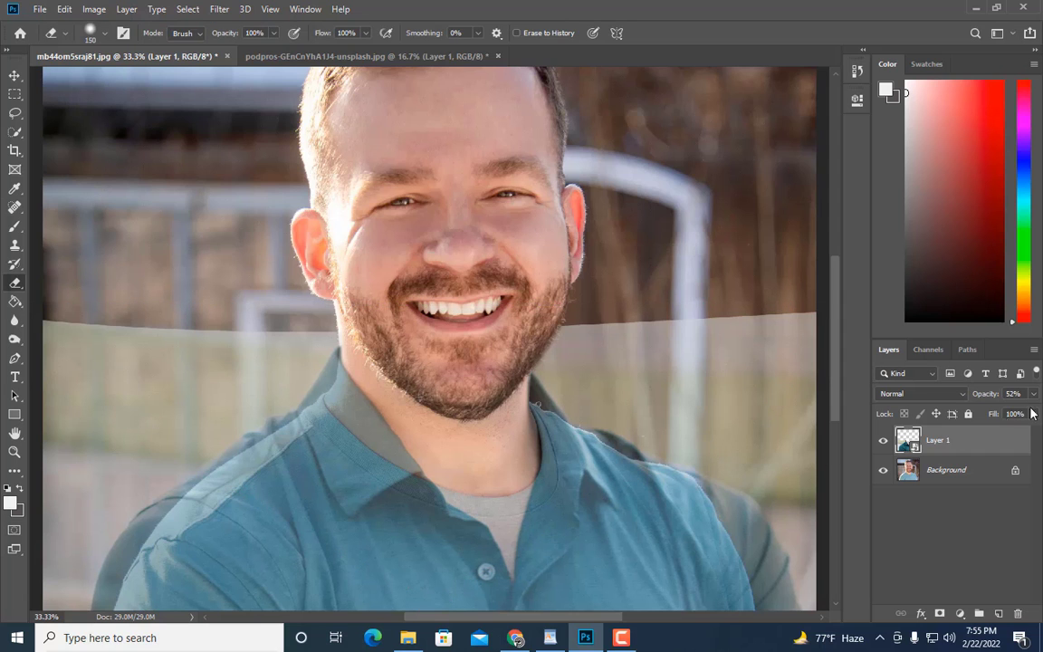
# - Restore the shirt layer's opacity to 100% and rasterize the realigned layer
pyautogui.click(1031, 394)
pyautogui.moveTo(999, 413); pyautogui.dragTo(1031, 412)
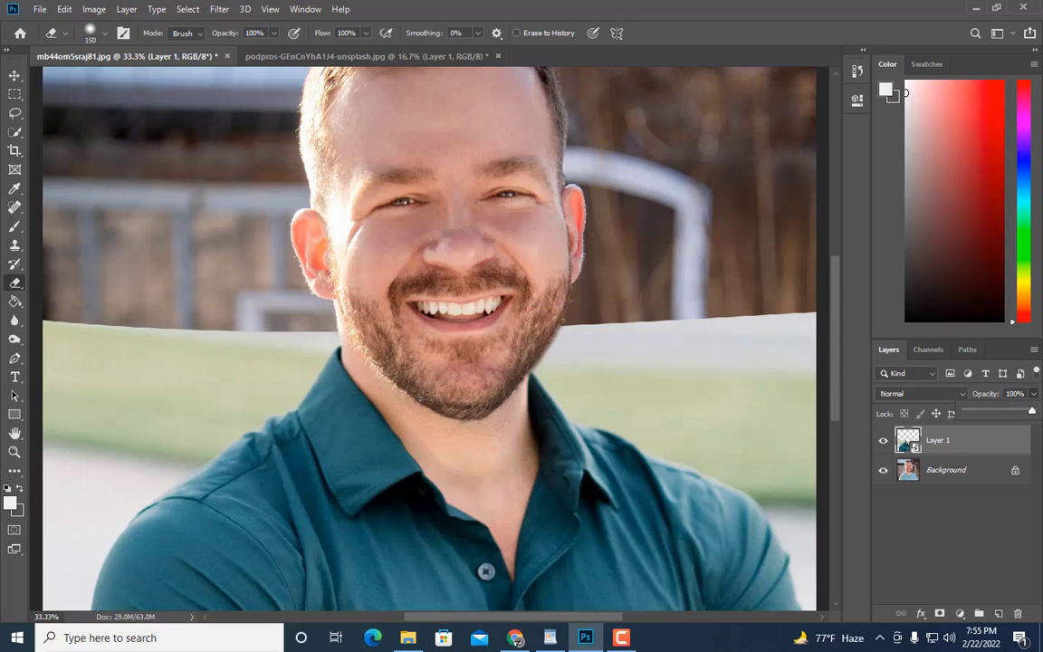
pyautogui.hotkey('ctrl', '-')
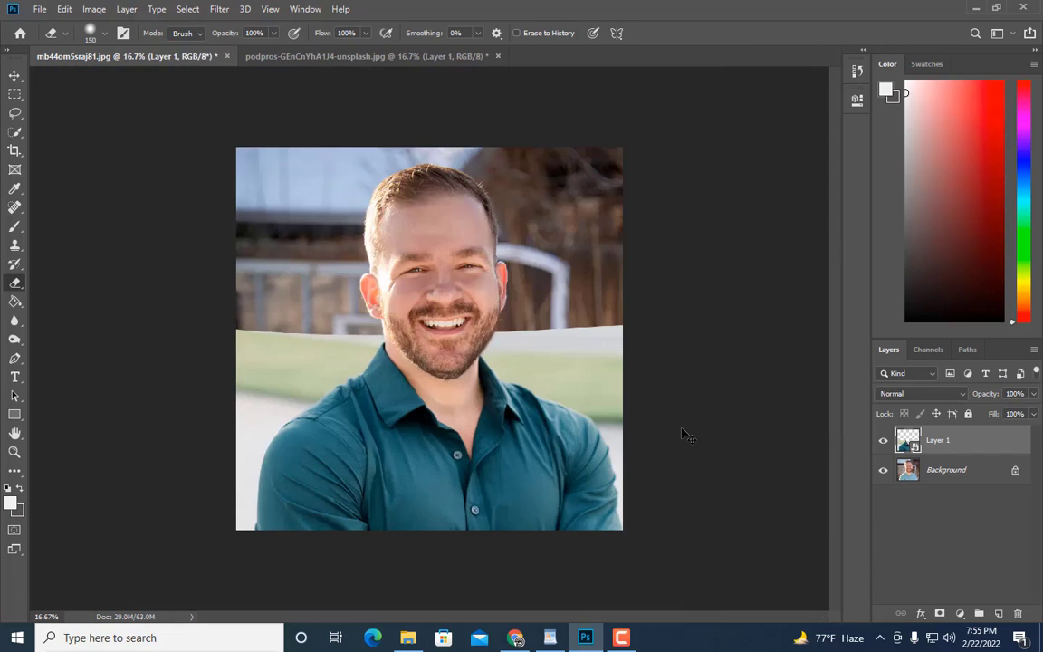
pyautogui.rightClick(949, 442)
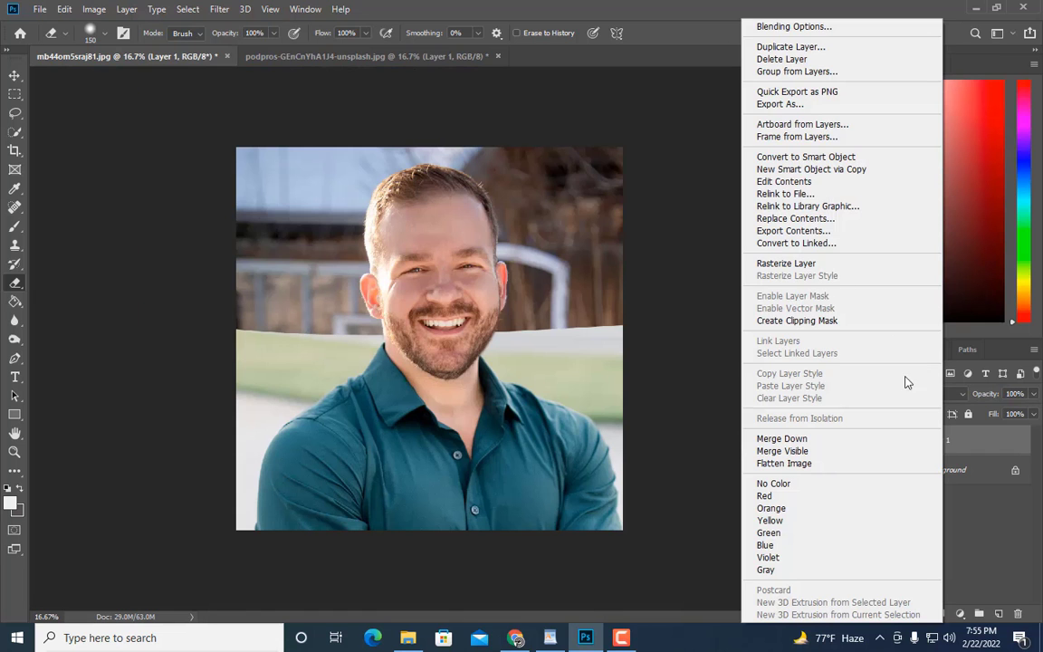
pyautogui.click(795, 264)
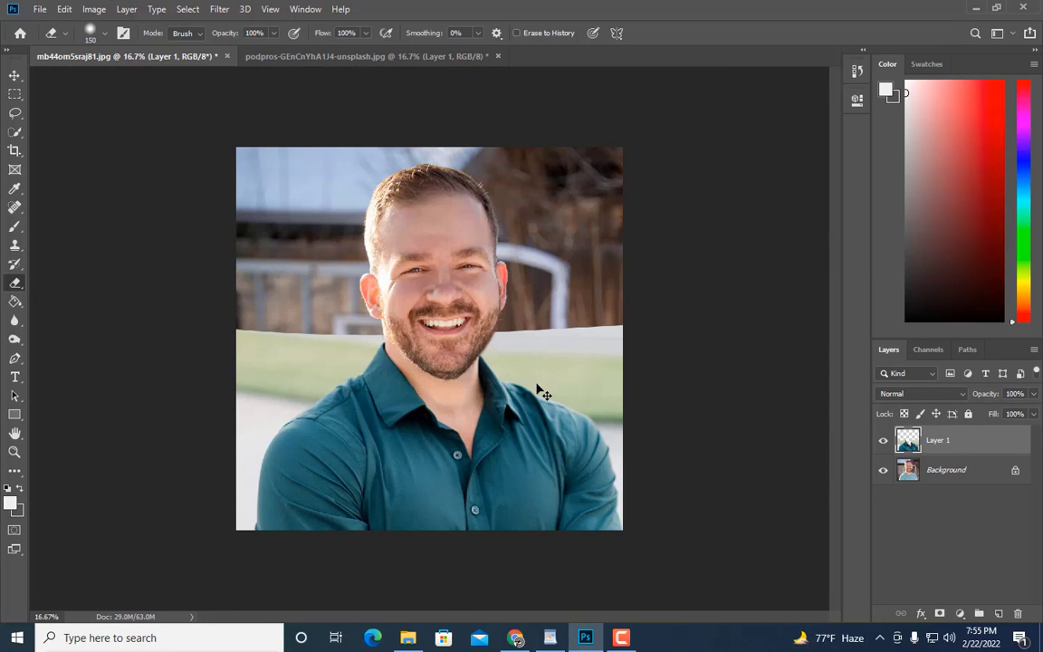
# - Start a Pen path at the photo's lower-right corner and trace the lower sleeve edge up to the fold
pyautogui.hotkey('ctrl', '+')
pyautogui.scroll(-5, 518, 368)
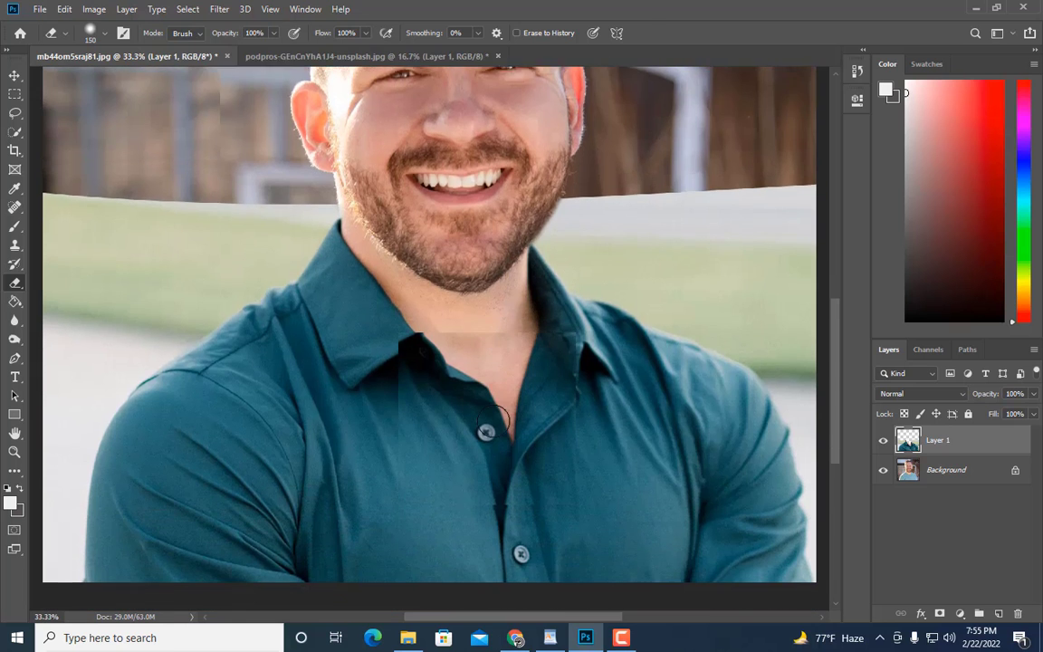
pyautogui.scroll(-2, 497, 419)
pyautogui.moveTo(509, 619); pyautogui.dragTo(597, 619)
pyautogui.scroll(-5, 595, 534)
pyautogui.scroll(-3, 595, 534)
pyautogui.hotkey('ctrl', '+')
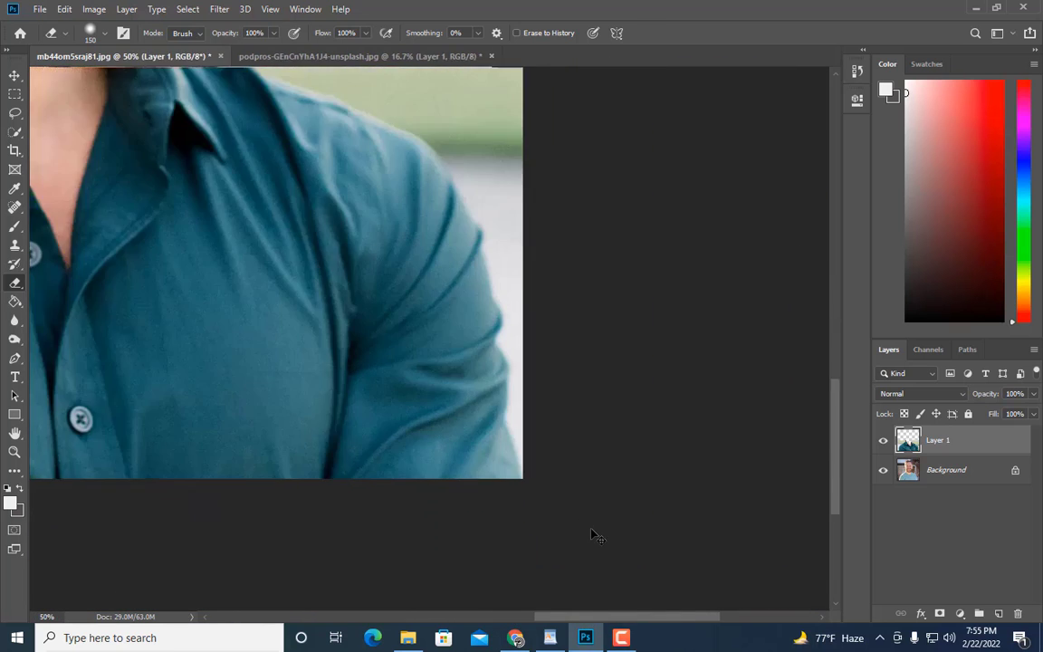
pyautogui.hotkey('ctrl', '+')
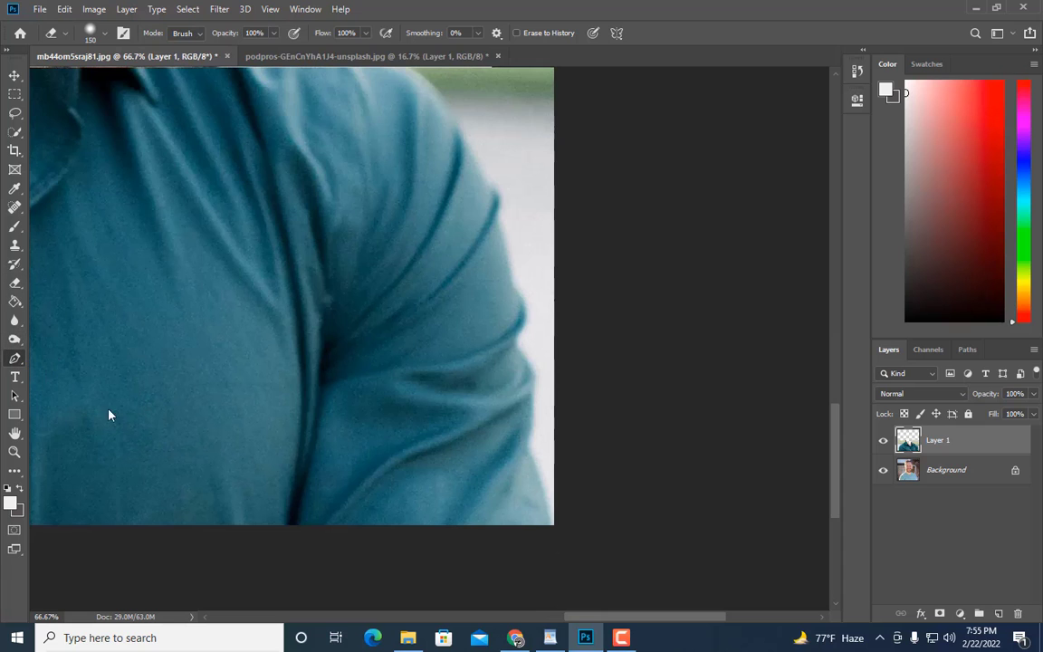
pyautogui.press('p')
pyautogui.click(552, 526)
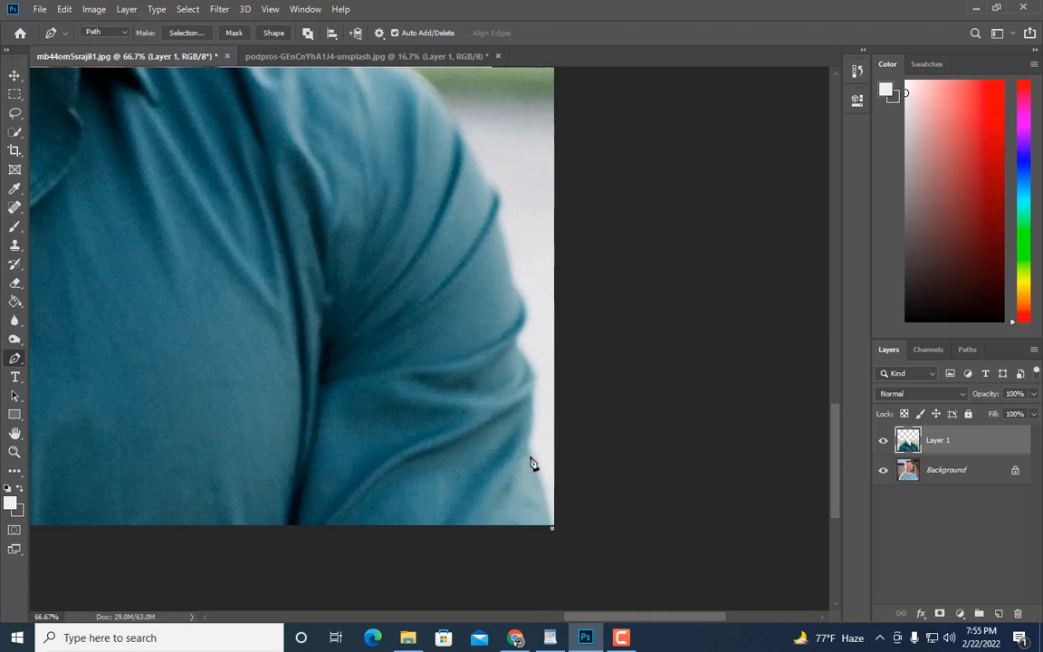
pyautogui.click(530, 454)
pyautogui.click(530, 441)
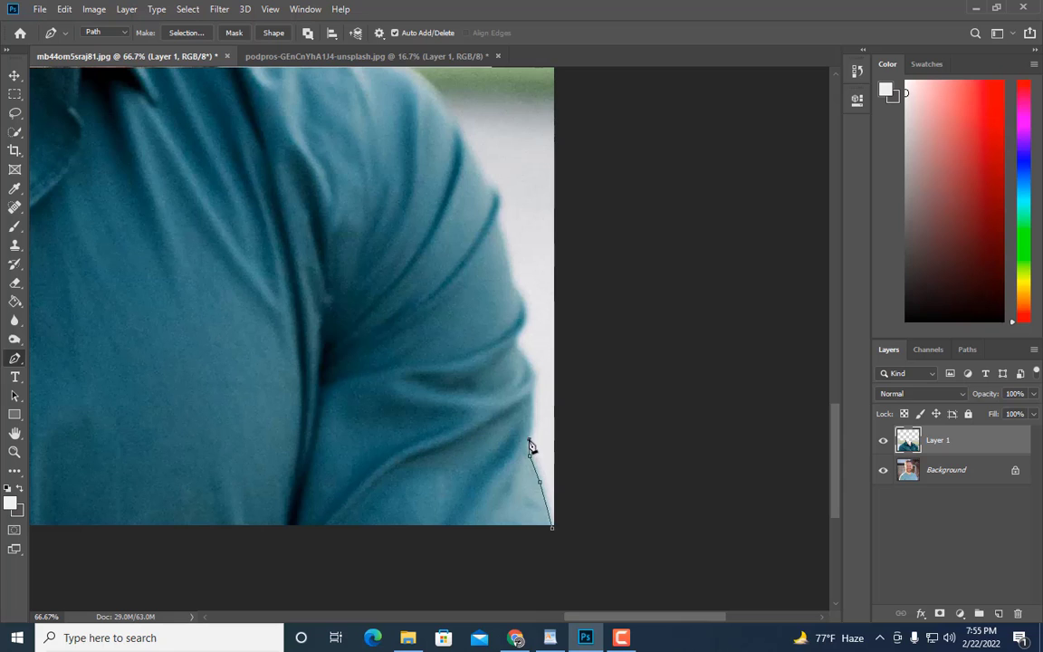
pyautogui.click(529, 388)
pyautogui.scroll(2, 543, 407)
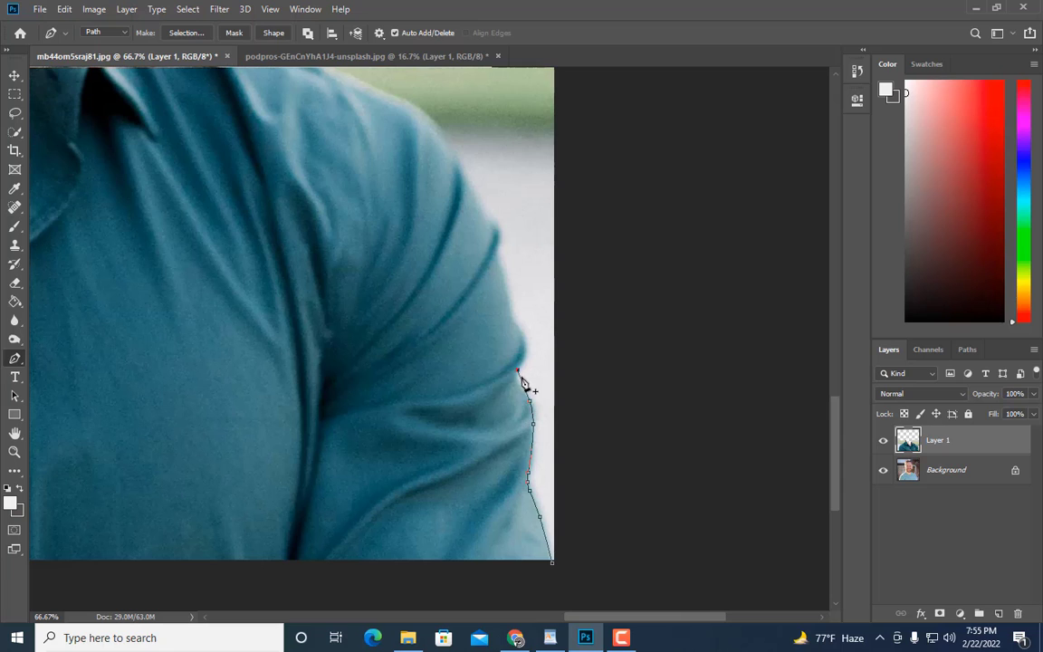
# - Fit the path around the sleeve's fold and continue it up the outer edge of the upper arm
pyautogui.press('Left')
pyautogui.press('Left')
pyautogui.press('Left')
pyautogui.press('Left')
pyautogui.press('Left')
pyautogui.click(521, 357)
pyautogui.scroll(1, 546, 354)
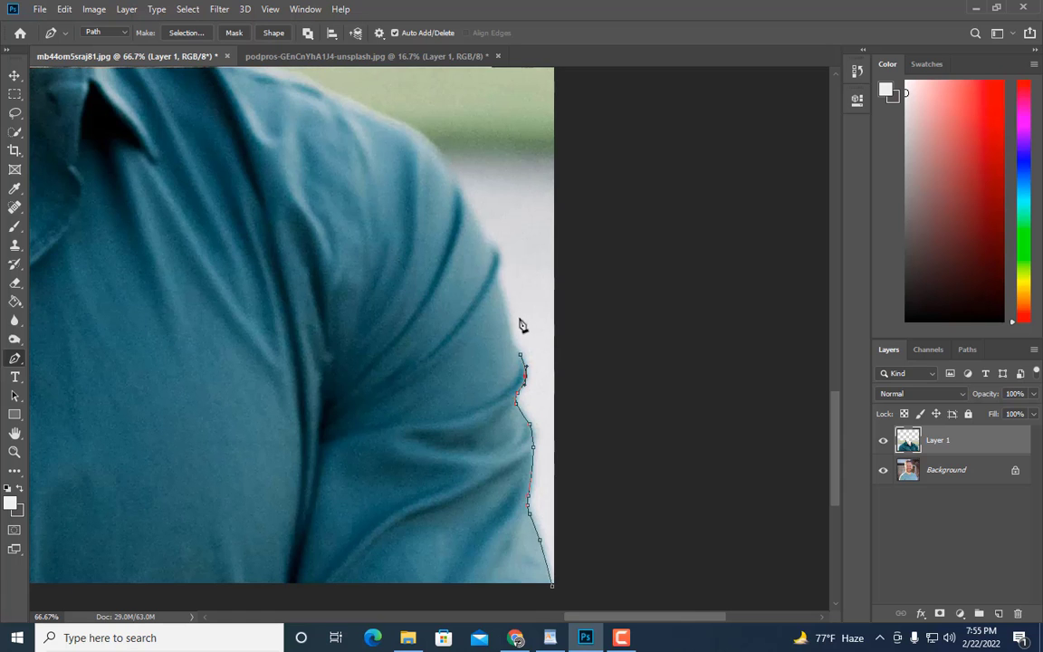
pyautogui.click(506, 321)
pyautogui.scroll(1, 521, 335)
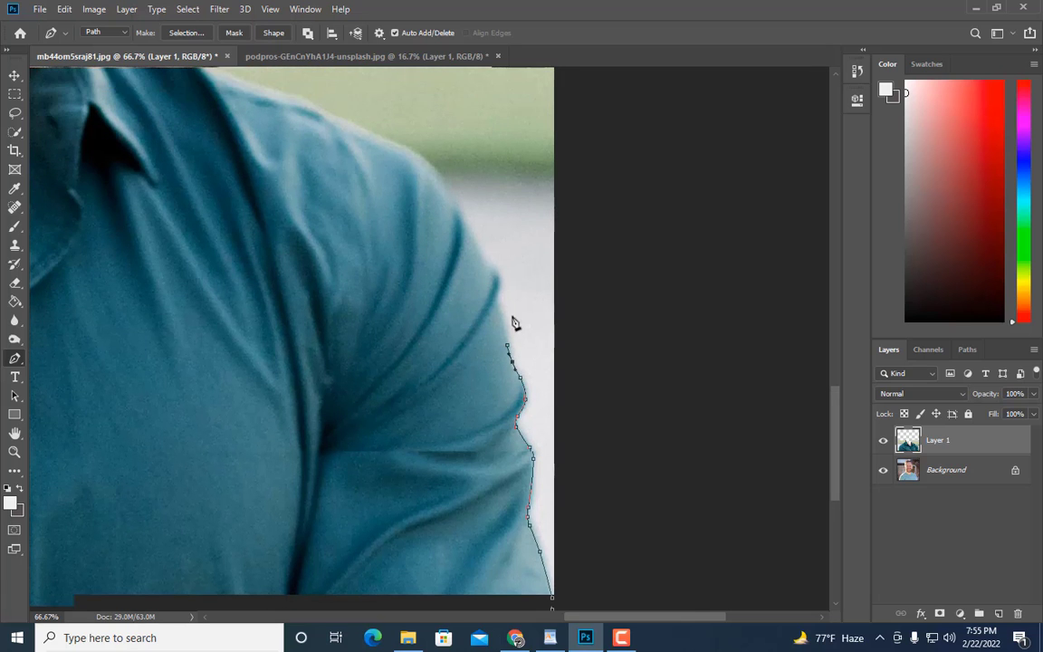
pyautogui.click(497, 301)
pyautogui.scroll(1, 507, 328)
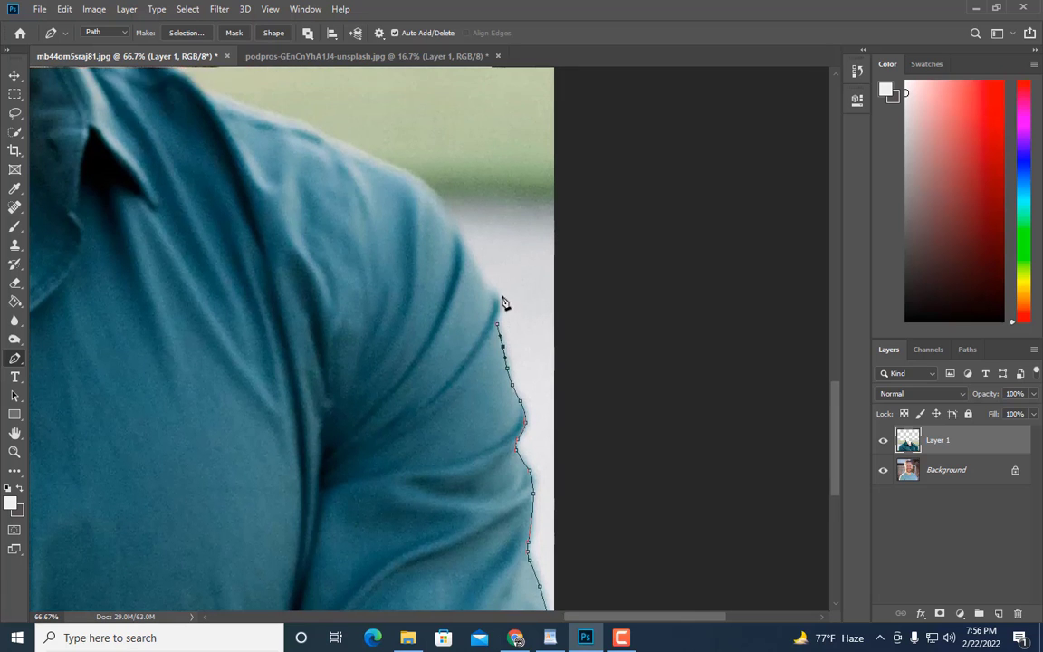
# - Trace the path over the rounded shoulder and along the shoulder's top edge with curved segments
pyautogui.click(492, 292)
pyautogui.click(464, 244)
pyautogui.moveTo(415, 177); pyautogui.dragTo(431, 198)
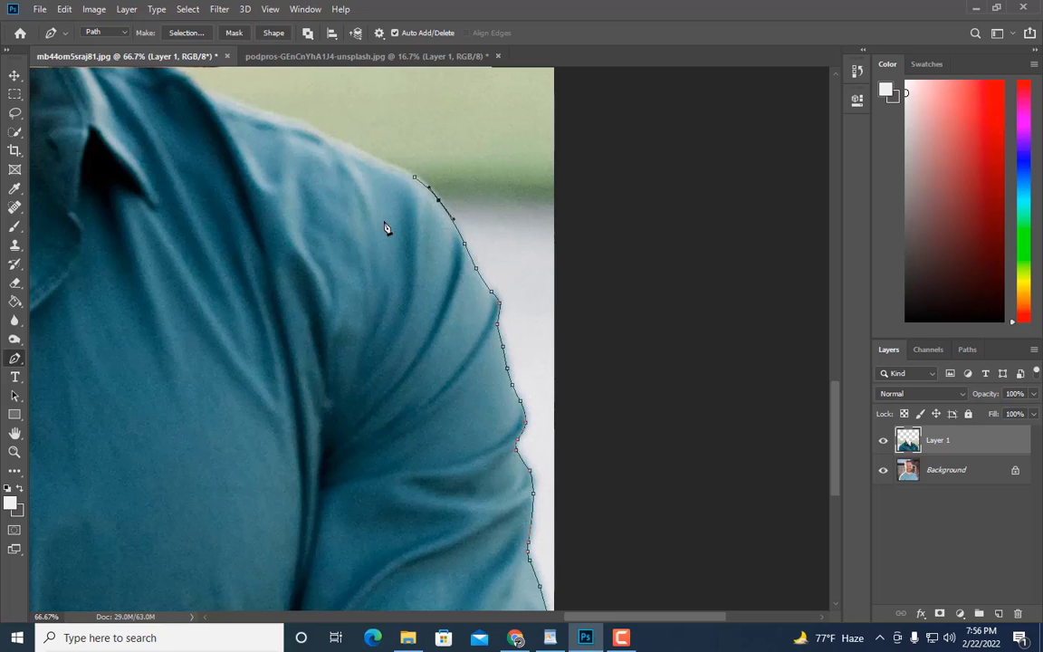
pyautogui.scroll(1, 382, 225)
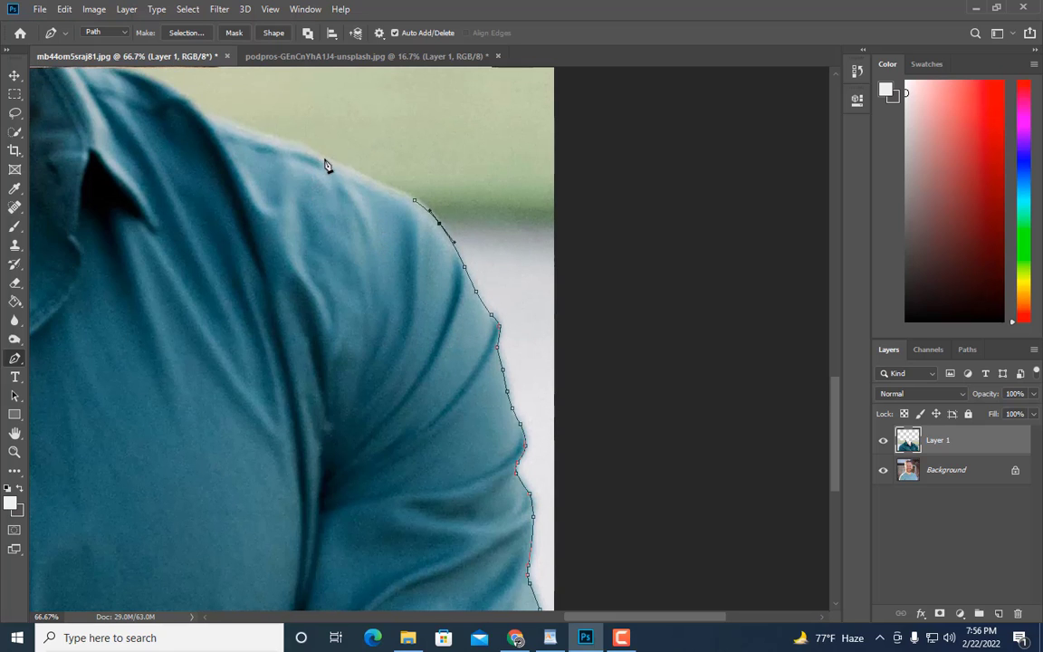
pyautogui.click(324, 160)
pyautogui.scroll(2, 289, 203)
pyautogui.click(257, 170)
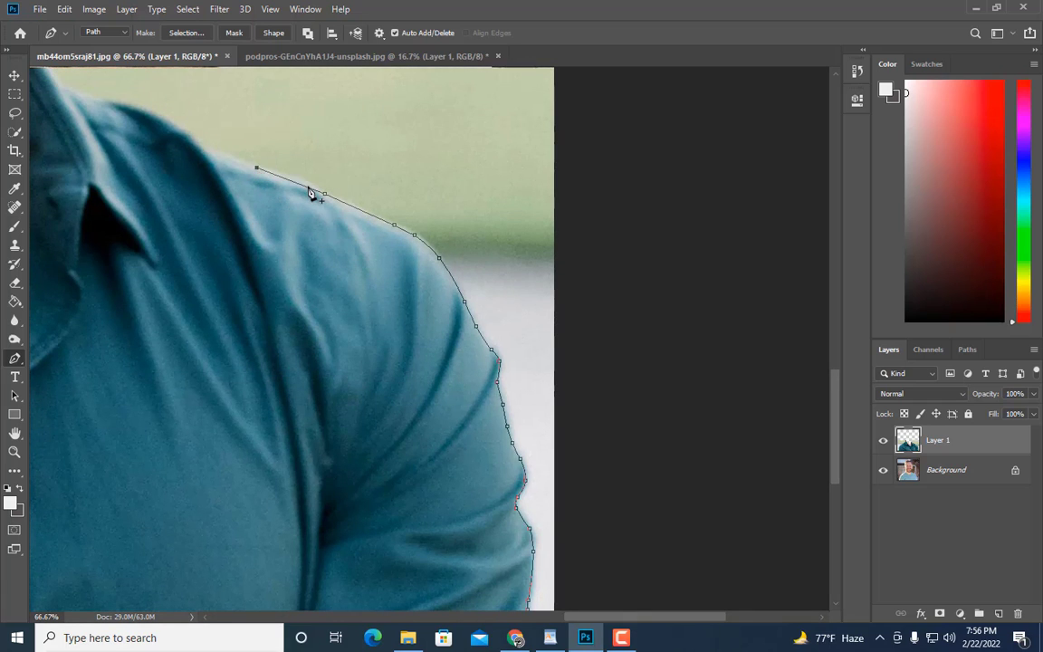
# - Extend the path along the shoulder toward the collar and nudge its curve to follow the raised fabric
pyautogui.click(211, 154)
pyautogui.click(270, 173)
pyautogui.scroll(1, 298, 181)
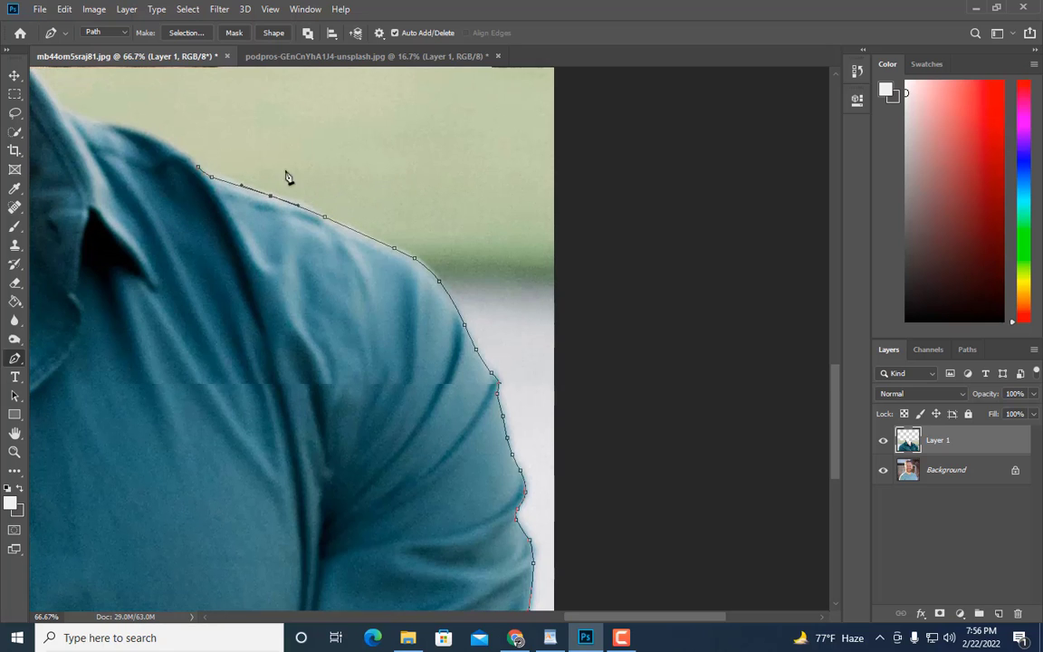
pyautogui.moveTo(111, 124); pyautogui.dragTo(164, 155)
pyautogui.press('Up')
pyautogui.press('Up')
pyautogui.press('Up')
pyautogui.press('Up')
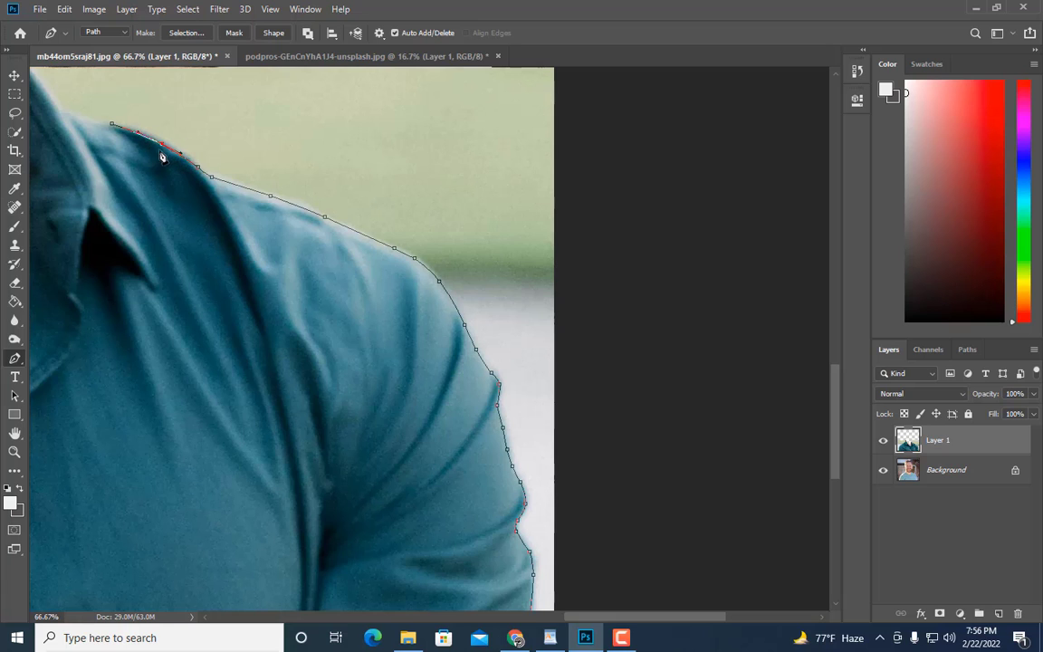
pyautogui.press('Up')
pyautogui.press('Up')
pyautogui.press('Up')
pyautogui.press('Up')
pyautogui.scroll(2, 147, 154)
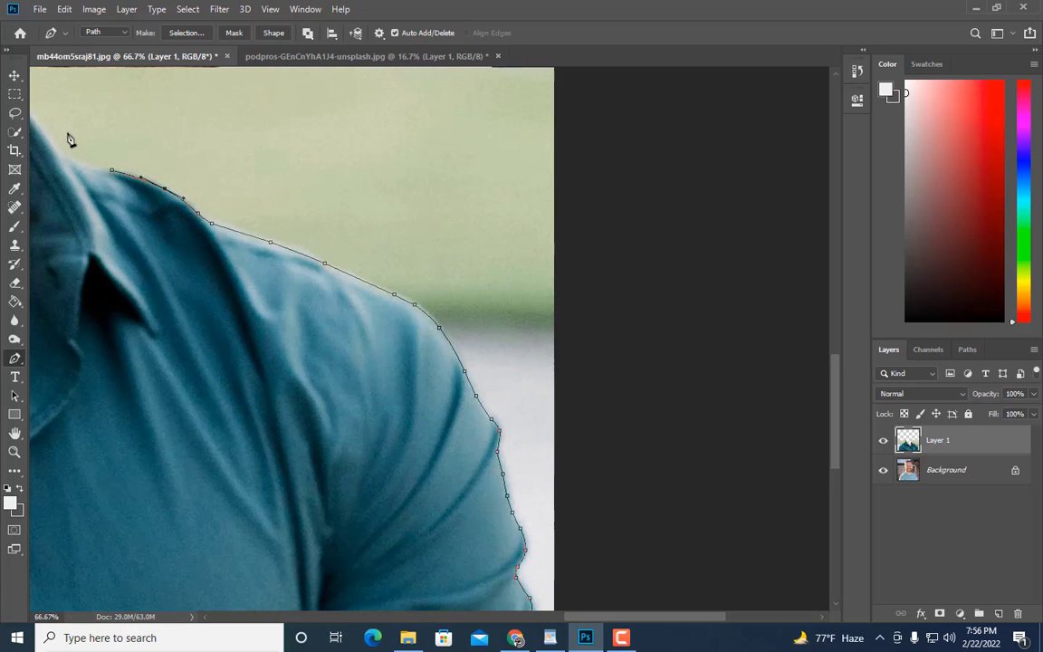
# - Continue the path to the collar's base and up its outer edge to the tip below the beard
pyautogui.click(62, 154)
pyautogui.click(114, 172)
pyautogui.click(103, 172)
pyautogui.click(129, 176)
pyautogui.moveTo(599, 618); pyautogui.dragTo(563, 620)
pyautogui.scroll(2, 245, 239)
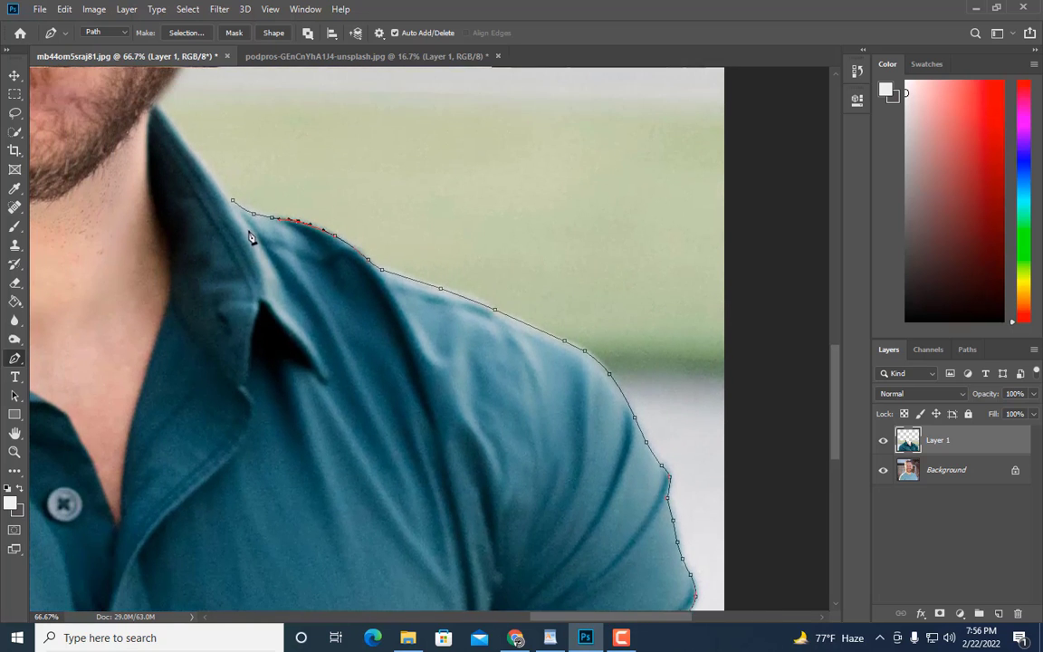
pyautogui.click(156, 105)
pyautogui.click(183, 140)
pyautogui.scroll(1, 217, 150)
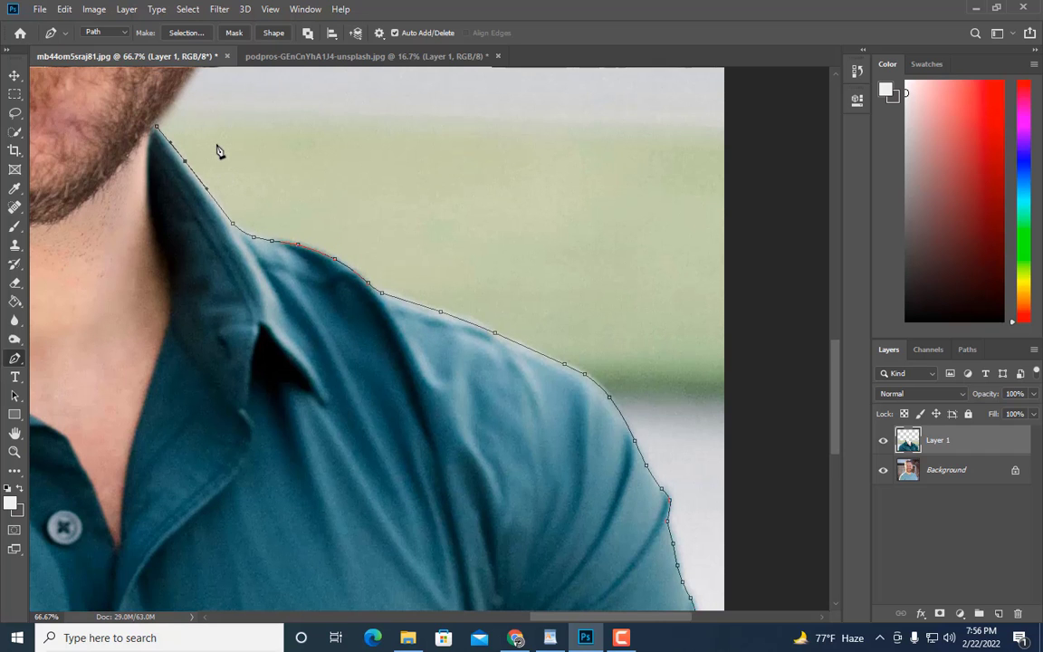
# - Close the path across the face and around the pasted background, outside the photo's right edge
pyautogui.hotkey('ctrl', '-')
pyautogui.hotkey('ctrl', '-')
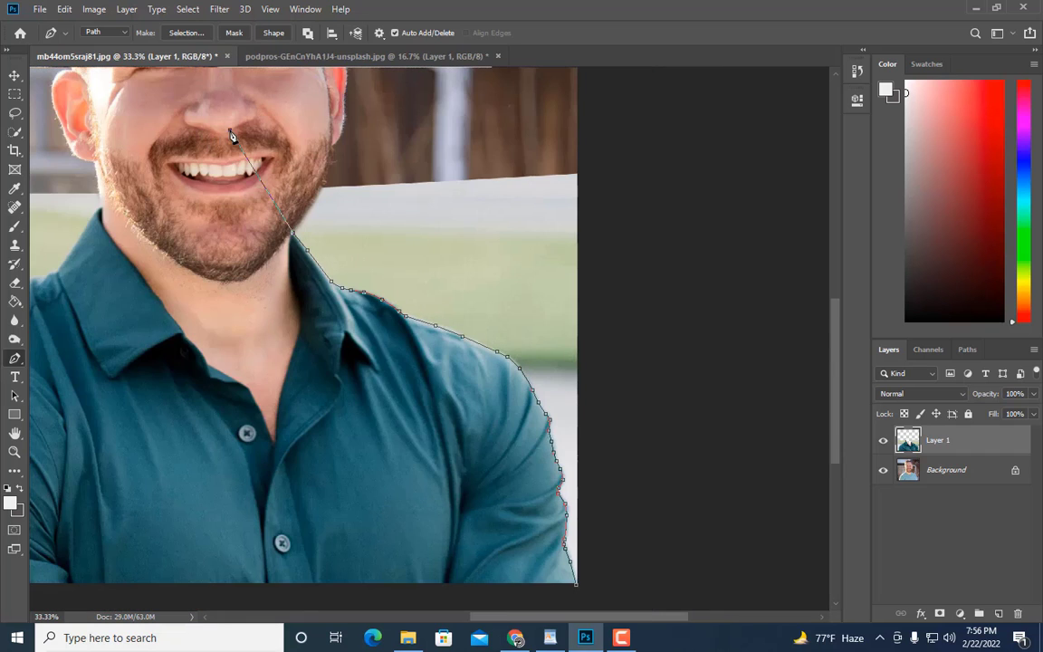
pyautogui.click(344, 89)
pyautogui.hotkey('ctrl', '-')
pyautogui.click(612, 188)
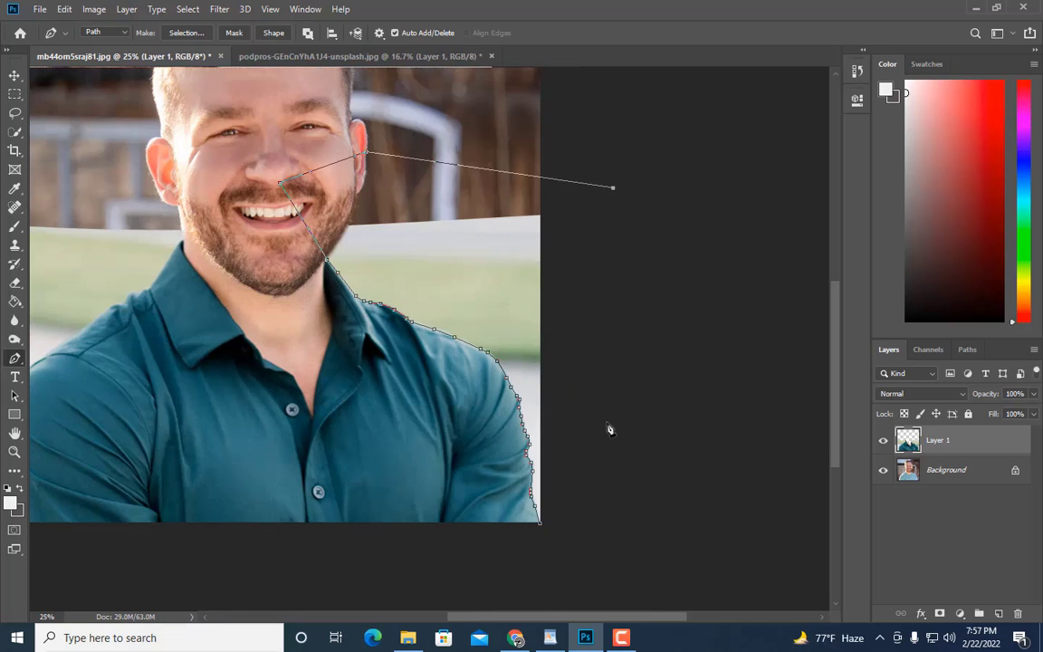
pyautogui.click(614, 506)
pyautogui.click(560, 563)
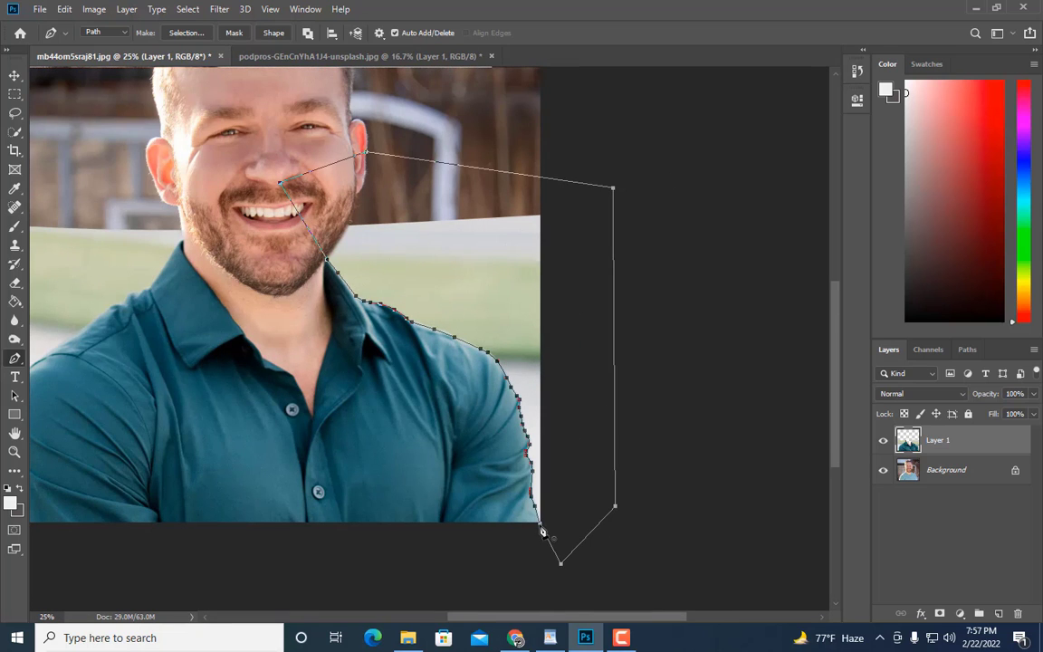
# - Convert the path to a new selection with 0 px feather, delete the pasted background inside it, and deselect
pyautogui.rightClick(536, 484)
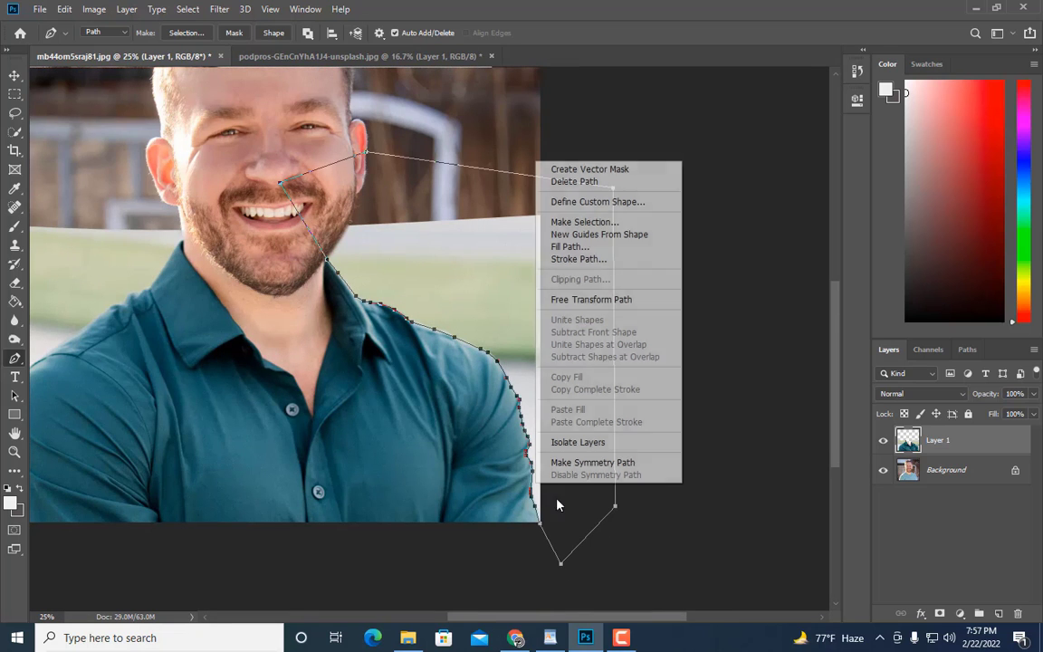
pyautogui.click(584, 222)
pyautogui.click(645, 165)
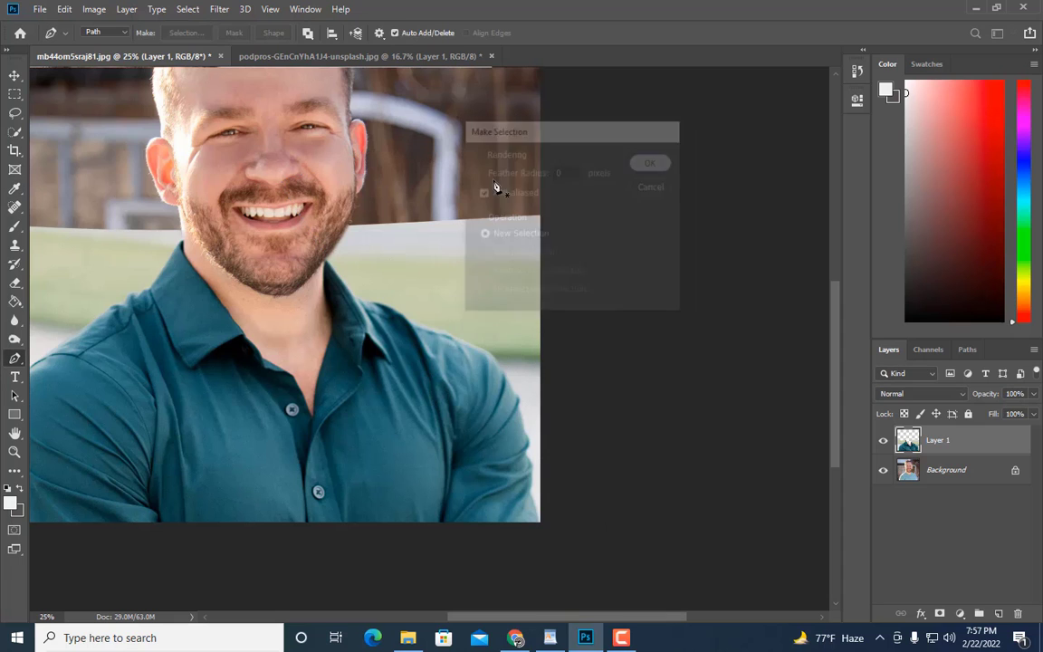
pyautogui.click(15, 94)
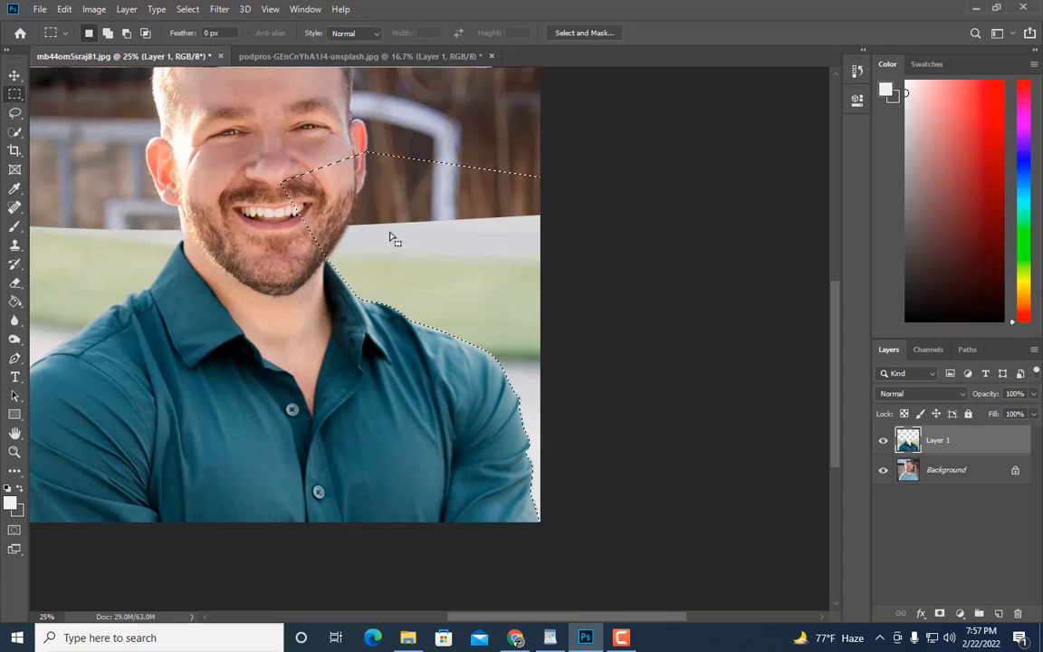
pyautogui.press('Delete')
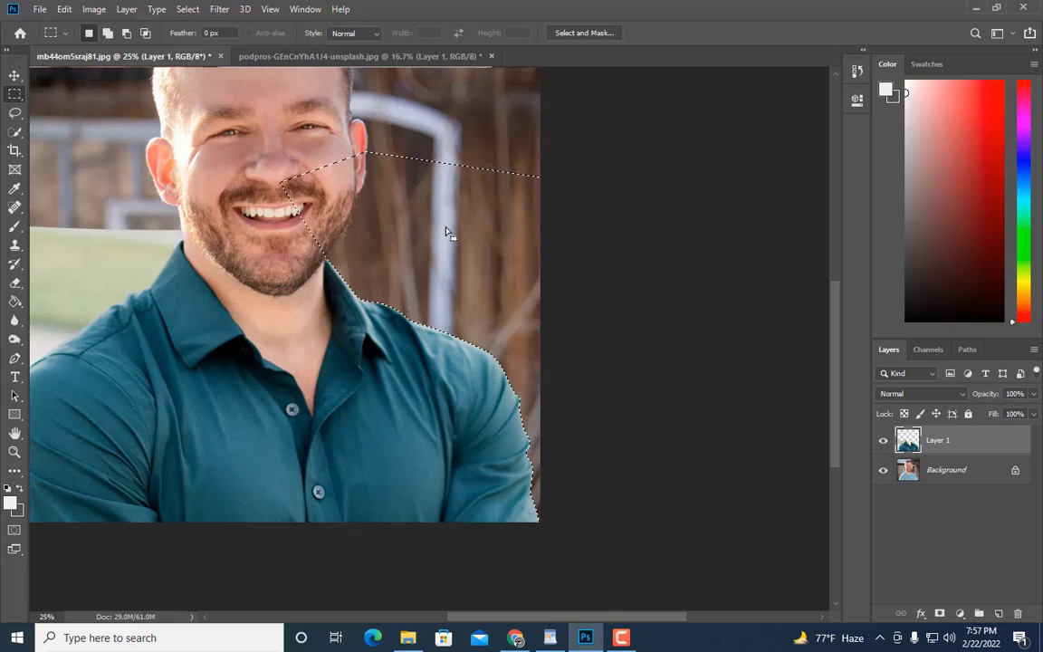
pyautogui.hotkey('ctrl', 'd')
# - Inspect the cut shirt edge and compare the opposite collar area with the original photo by hiding and showing Layer 1
pyautogui.scroll(3, 445, 231)
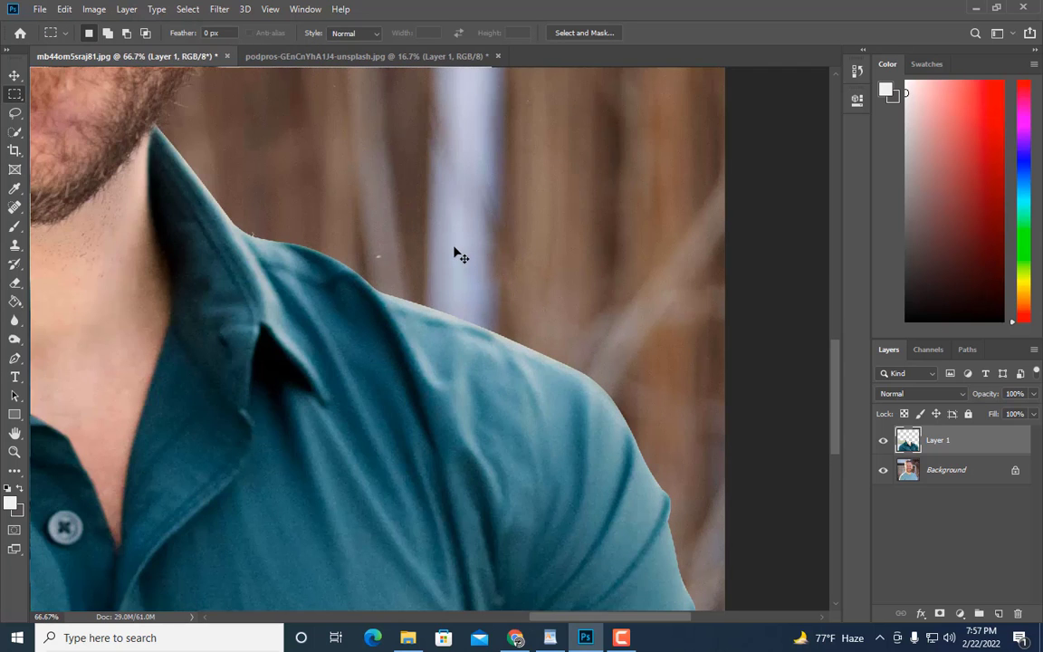
pyautogui.scroll(-3, 461, 256)
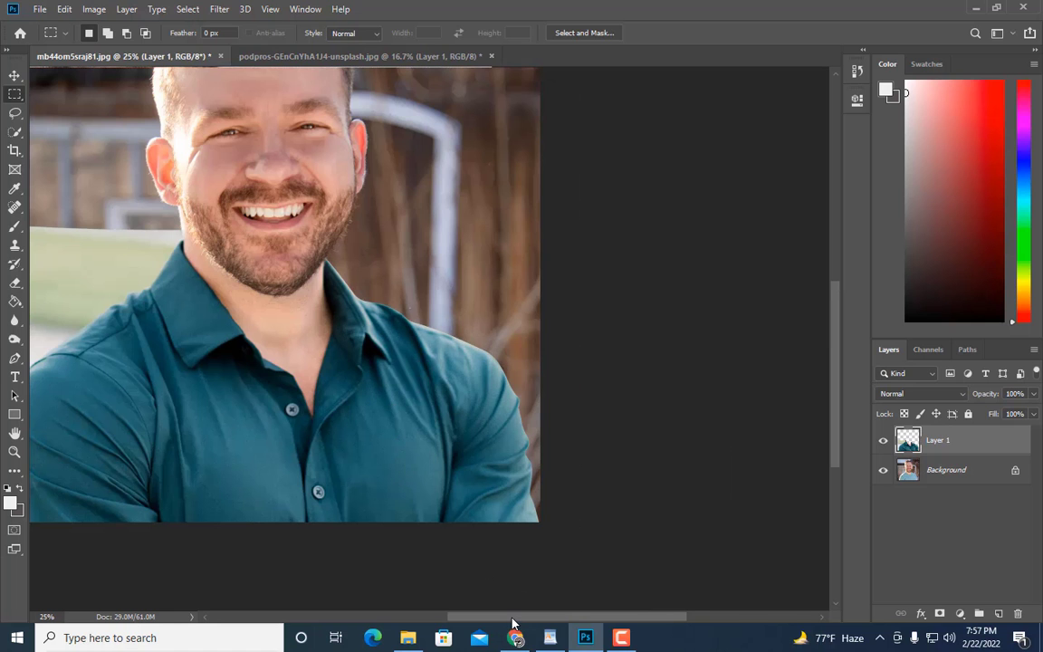
pyautogui.moveTo(507, 623); pyautogui.dragTo(417, 638)
pyautogui.scroll(2, 485, 566)
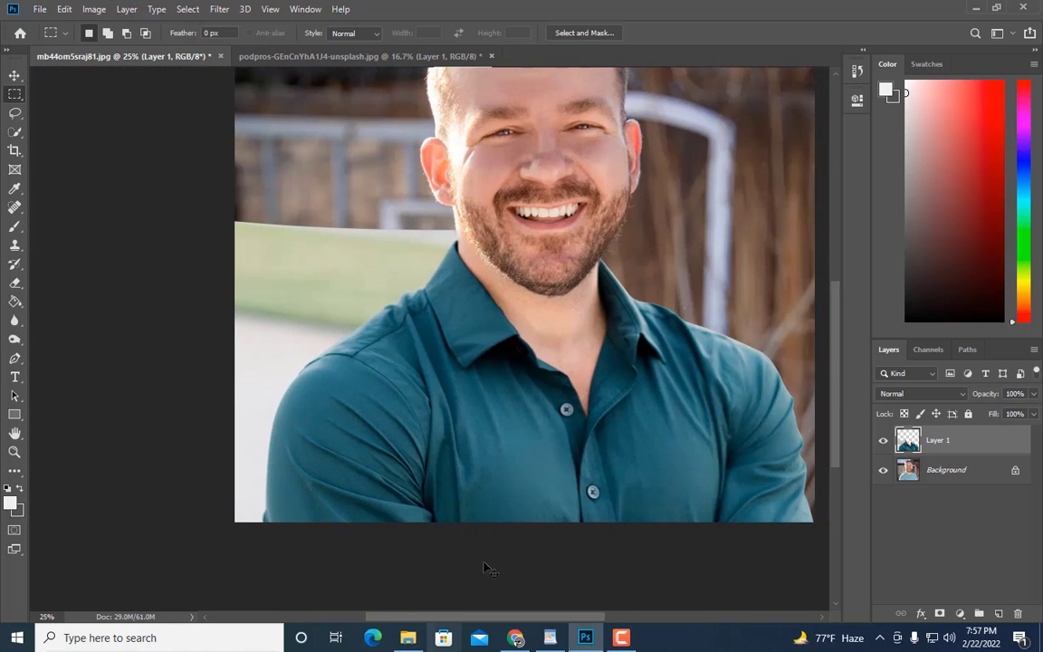
pyautogui.scroll(3, 528, 501)
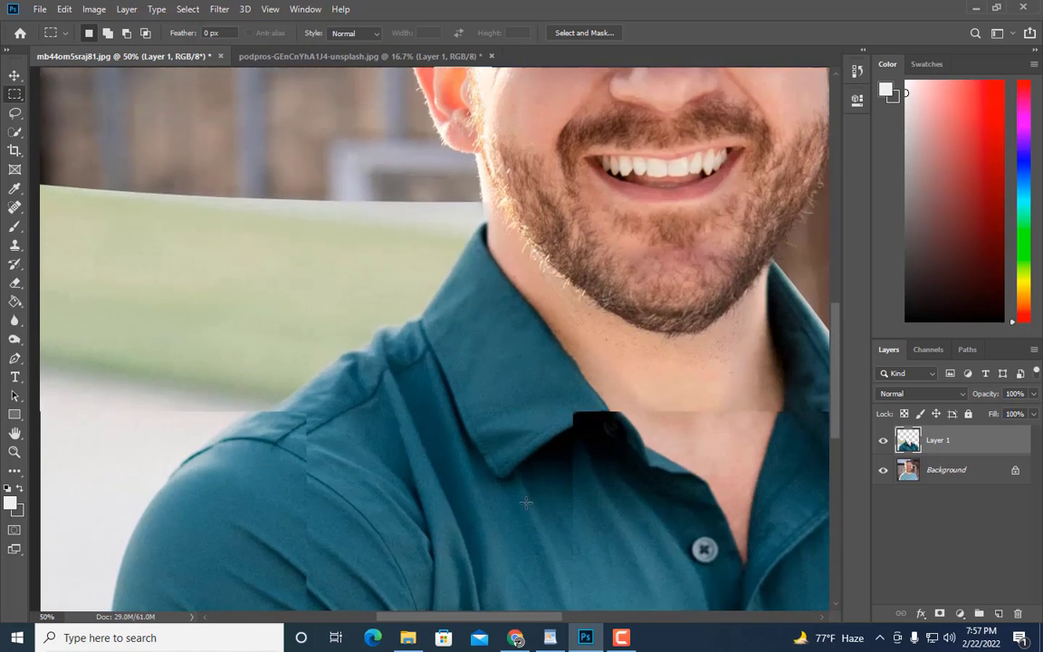
pyautogui.scroll(1, 444, 417)
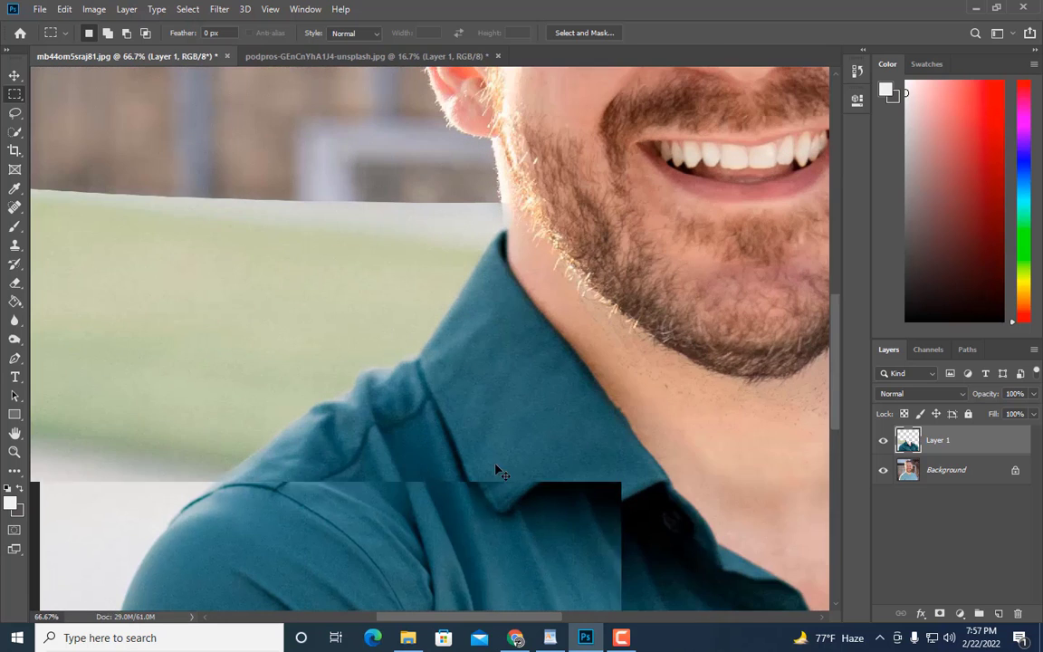
pyautogui.click(14, 282)
pyautogui.click(884, 440)
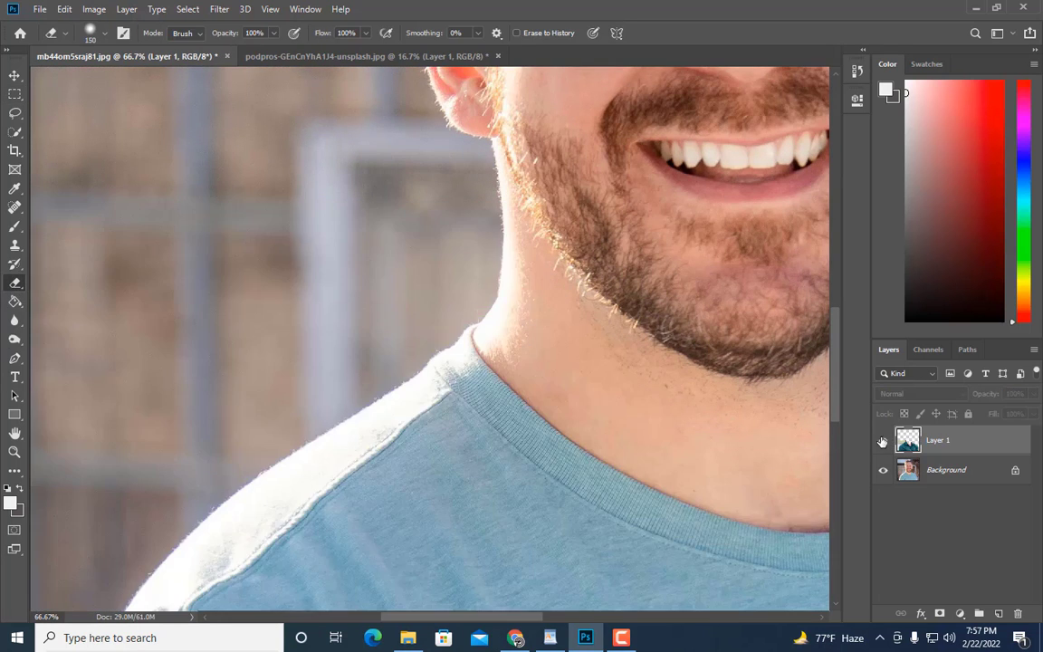
pyautogui.click(884, 440)
# - Erase pasted remnants at the neck beside the uncut collar's tip, bringing the Eraser size to 60 px
pyautogui.press('[')
pyautogui.press('[')
pyautogui.press('[')
pyautogui.press('[')
pyautogui.press('[')
pyautogui.press('[')
pyautogui.press('[')
pyautogui.press('[')
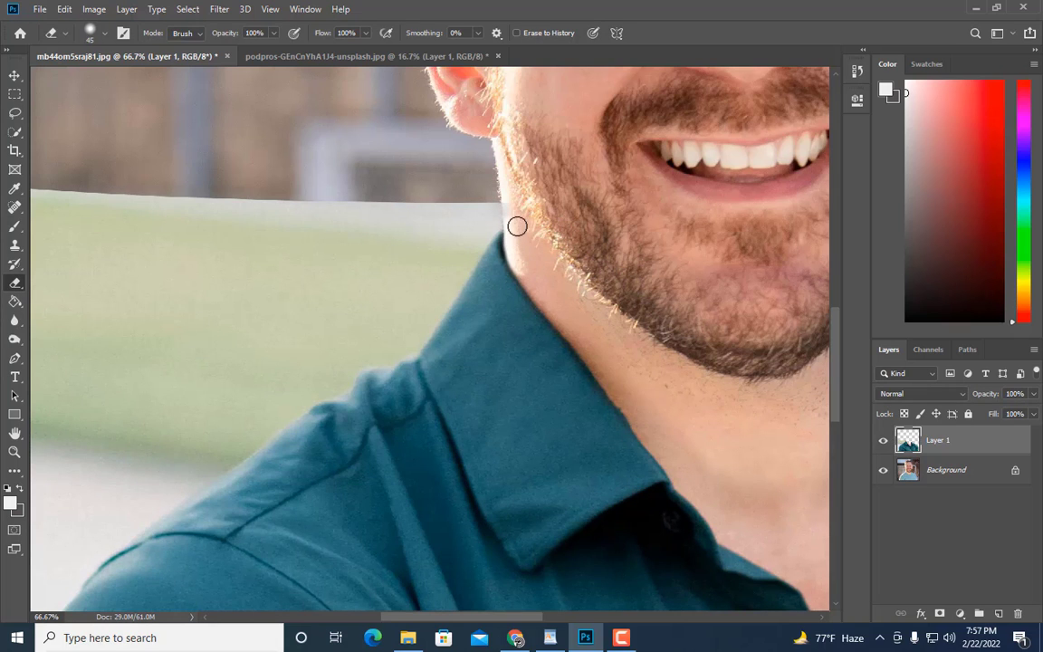
pyautogui.press(']')
pyautogui.press(']')
pyautogui.press(']')
pyautogui.press(']')
pyautogui.press(']')
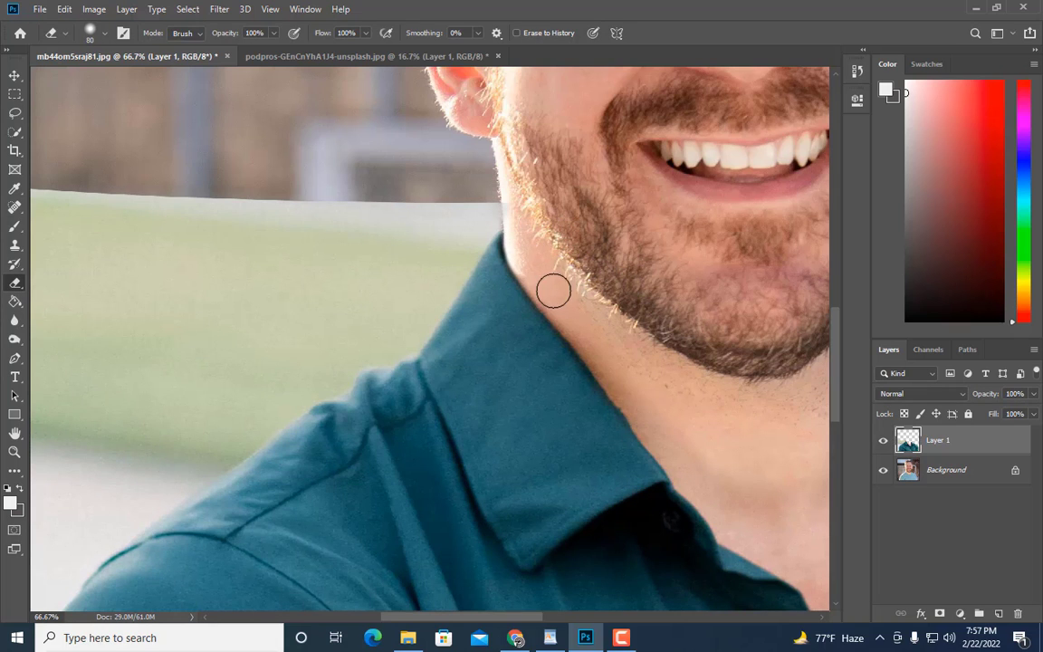
pyautogui.moveTo(526, 251); pyautogui.dragTo(535, 264)
pyautogui.press('[')
pyautogui.press('[')
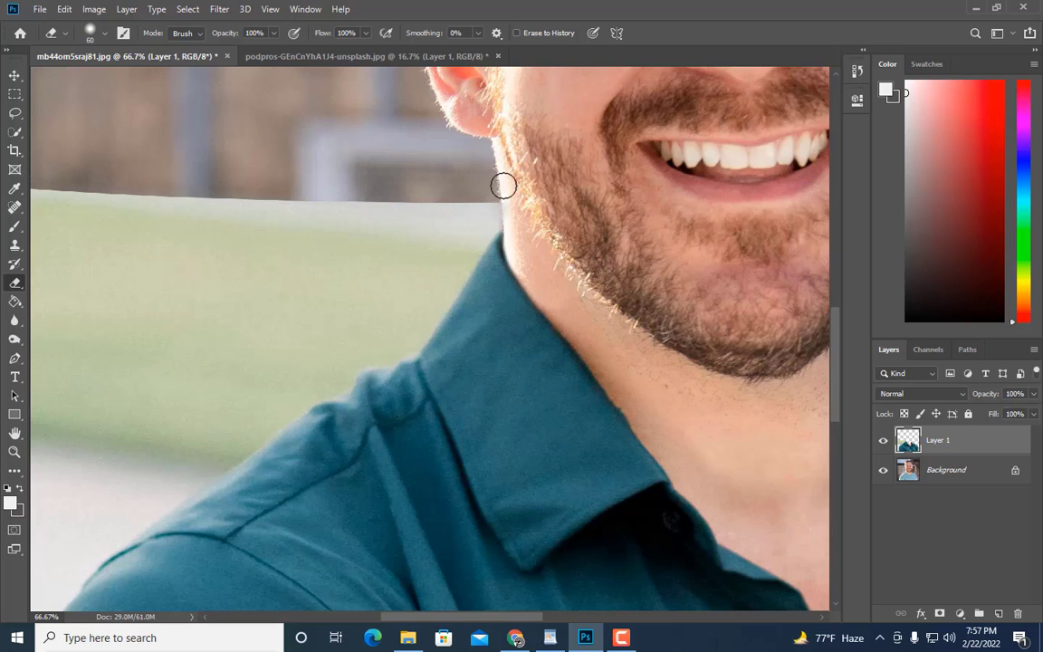
# - Trace a Pen path from the uncut collar's tip beside the neck down the collar edge and along the shoulder's upper edge
pyautogui.click(15, 359)
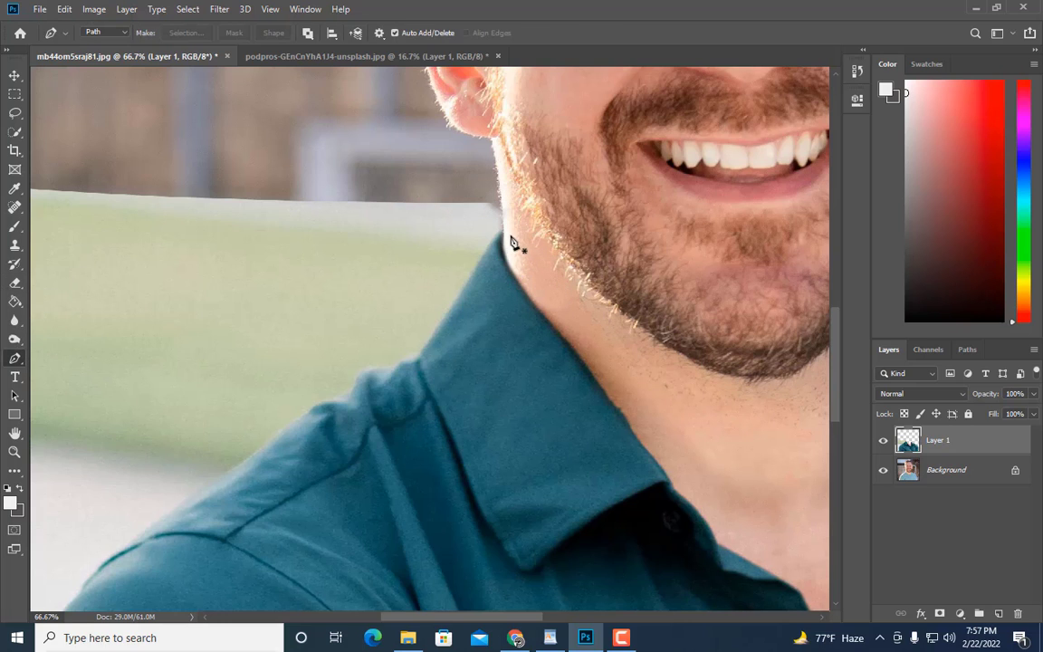
pyautogui.click(503, 229)
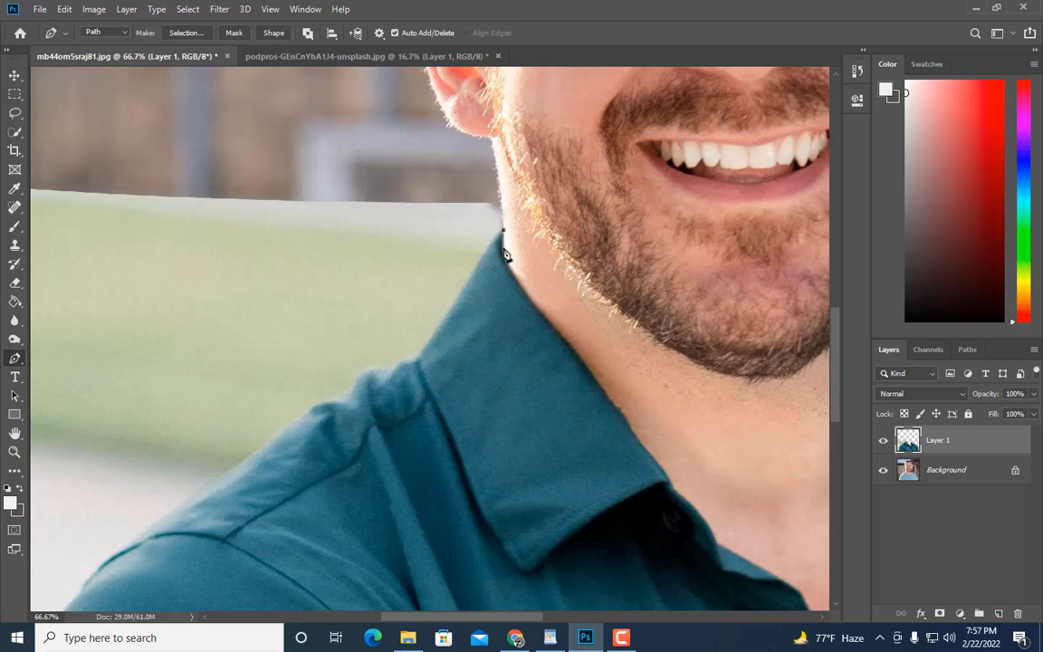
pyautogui.click(415, 357)
pyautogui.click(374, 365)
pyautogui.click(352, 383)
pyautogui.scroll(-2, 345, 398)
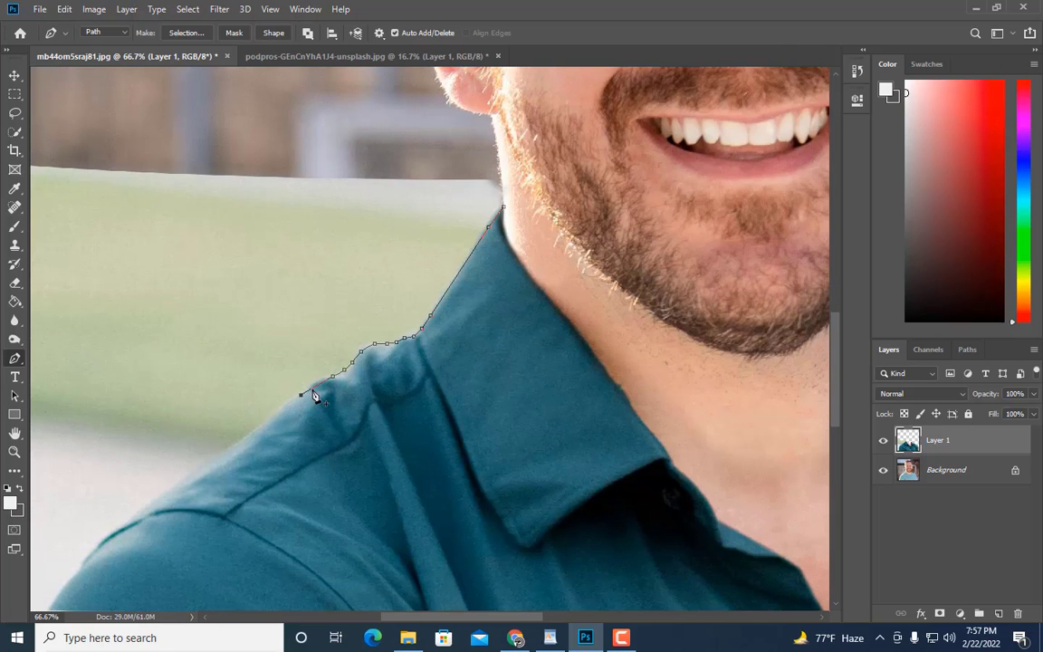
pyautogui.click(232, 446)
pyautogui.click(265, 425)
pyautogui.scroll(-2, 117, 489)
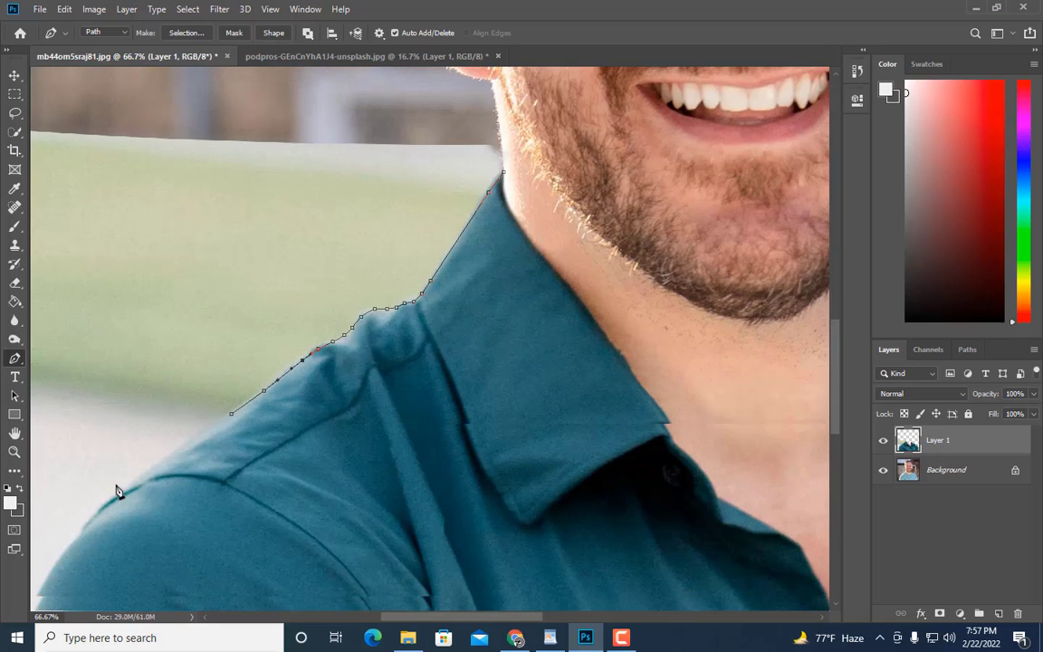
pyautogui.click(132, 485)
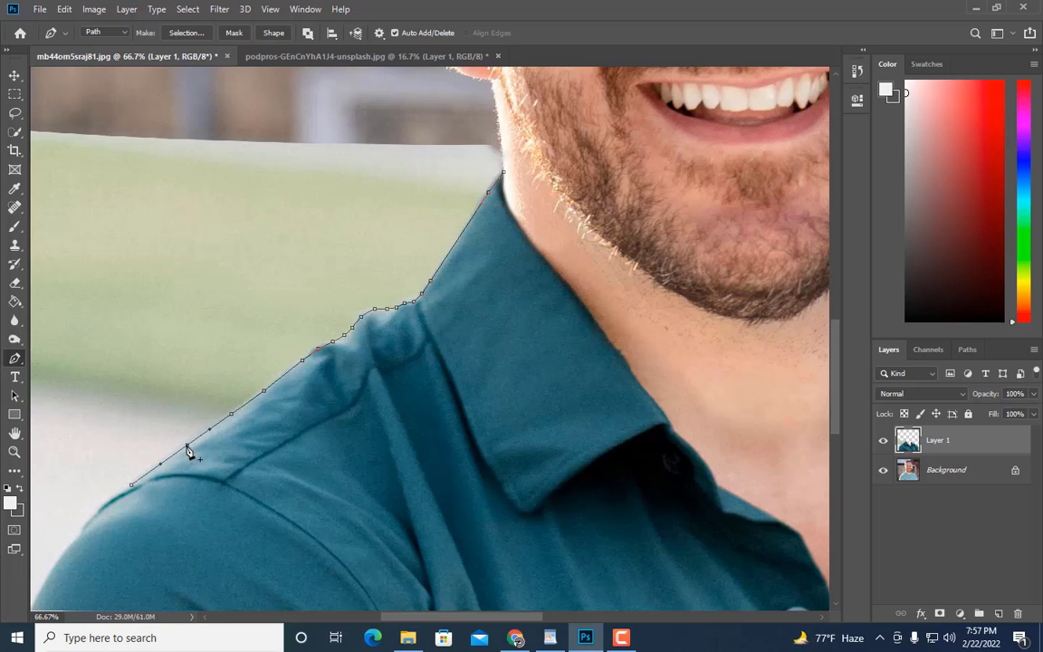
# - Continue the path around the rounded shoulder and down the sleeve's outer edge to the photo's bottom edge
pyautogui.moveTo(463, 618); pyautogui.dragTo(417, 617)
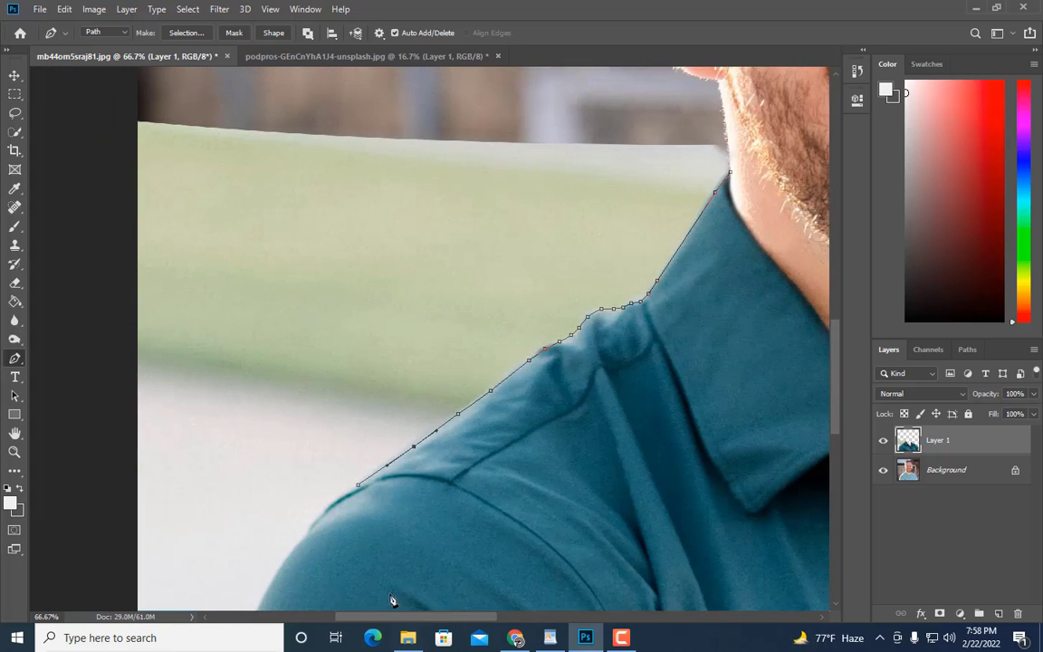
pyautogui.scroll(-1, 322, 536)
pyautogui.moveTo(309, 508); pyautogui.dragTo(335, 491)
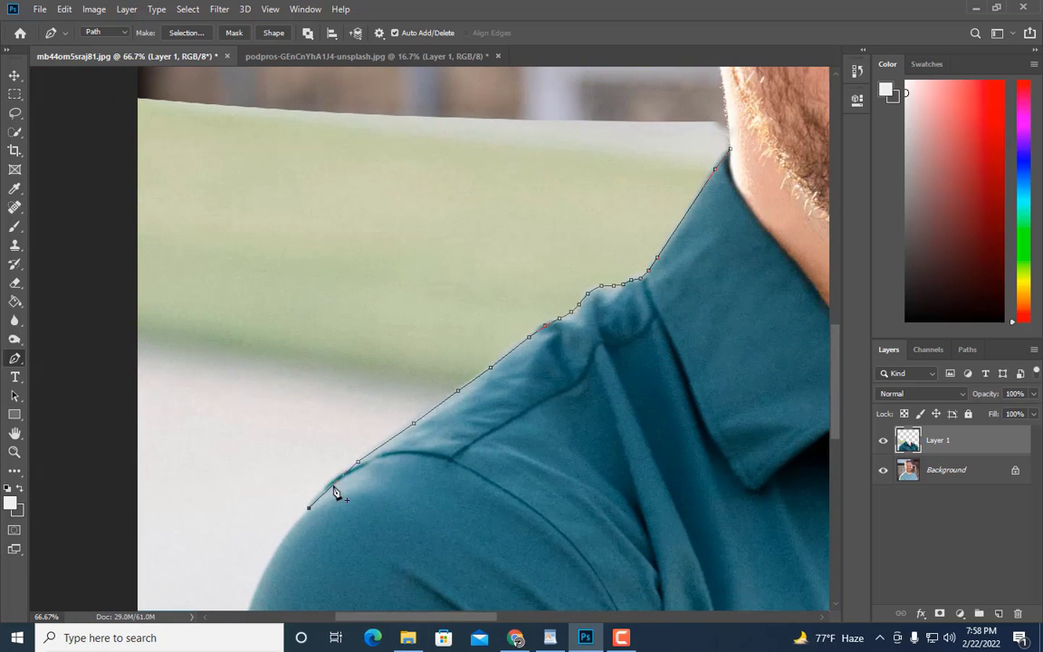
pyautogui.scroll(-5, 425, 501)
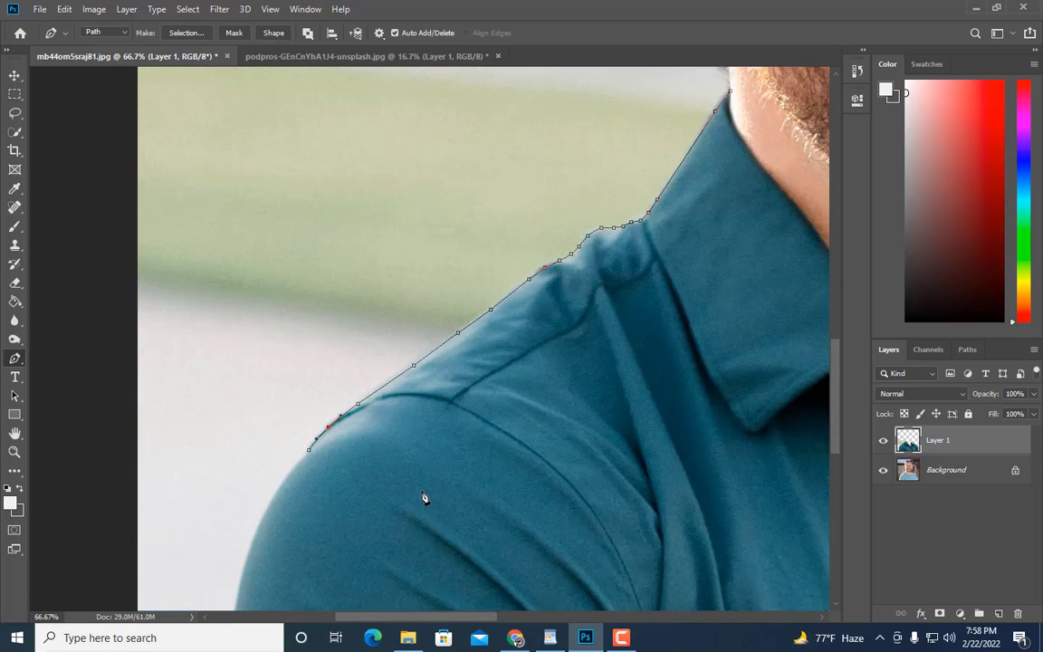
pyautogui.scroll(-3, 301, 540)
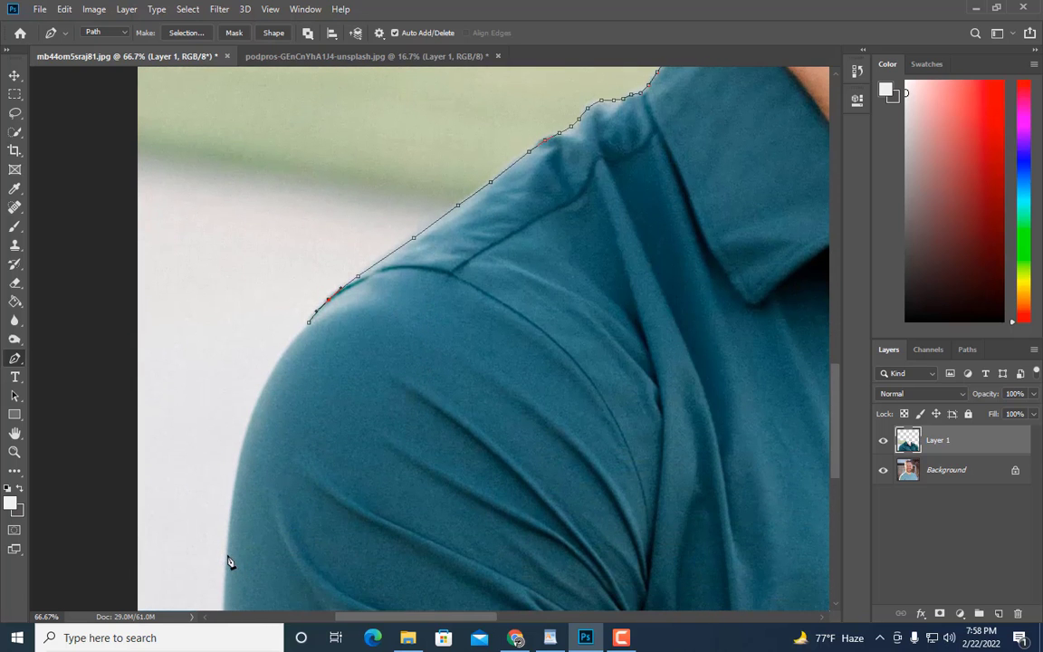
pyautogui.click(228, 555)
pyautogui.moveTo(288, 417); pyautogui.dragTo(280, 414)
pyautogui.scroll(-3, 262, 415)
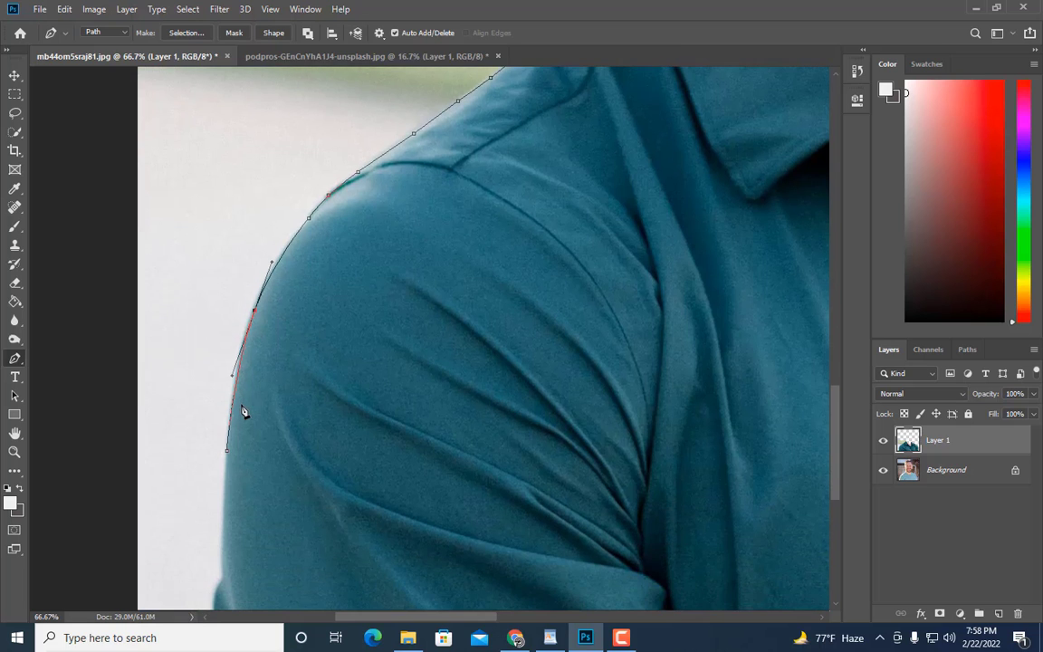
pyautogui.scroll(-3, 242, 412)
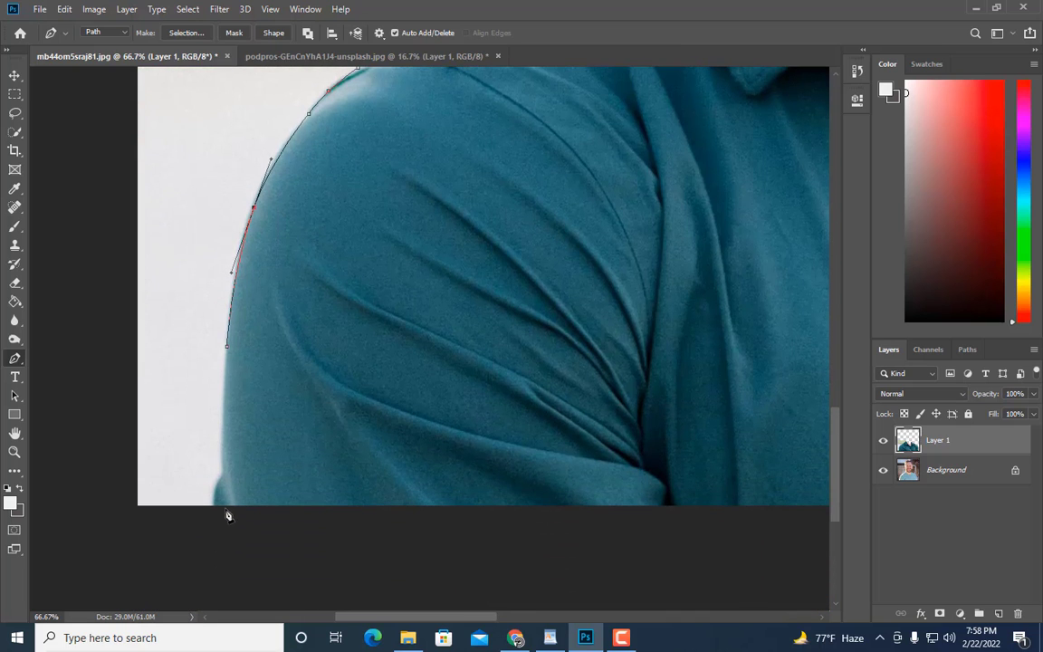
pyautogui.moveTo(225, 496); pyautogui.dragTo(225, 536)
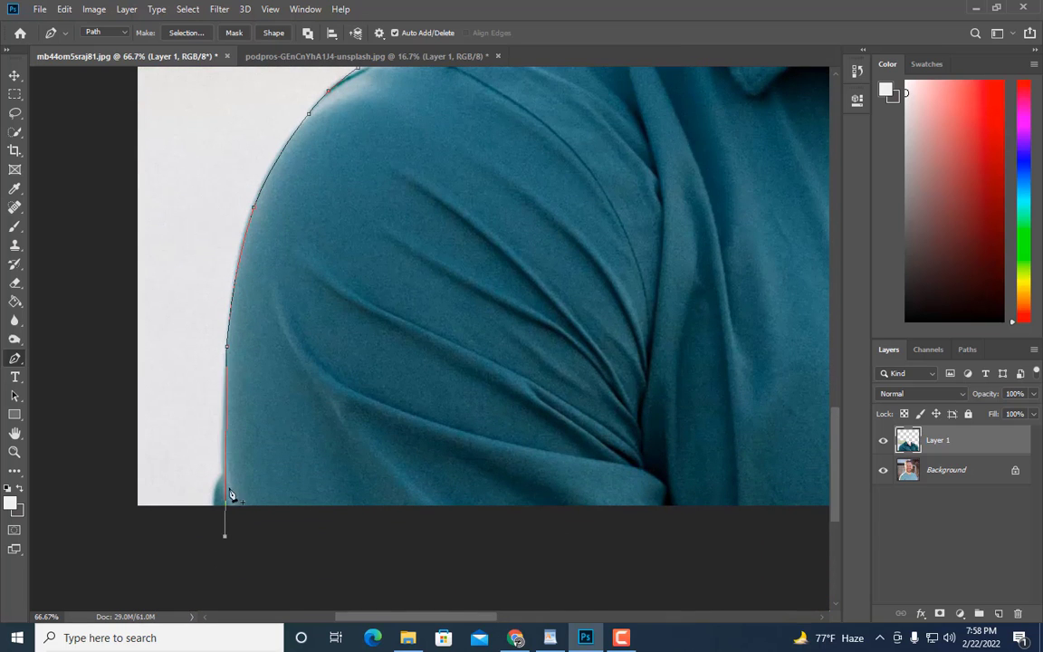
pyautogui.click(224, 428)
# - Run the path around the remaining pasted background outside the photo's left edge and close it along the neck below the ear
pyautogui.scroll(-4, 291, 531)
pyautogui.scroll(4, 291, 531)
pyautogui.hotkey('ctrl', '-')
pyautogui.hotkey('ctrl', '-')
pyautogui.hotkey('ctrl', '-')
pyautogui.hotkey('ctrl', '-')
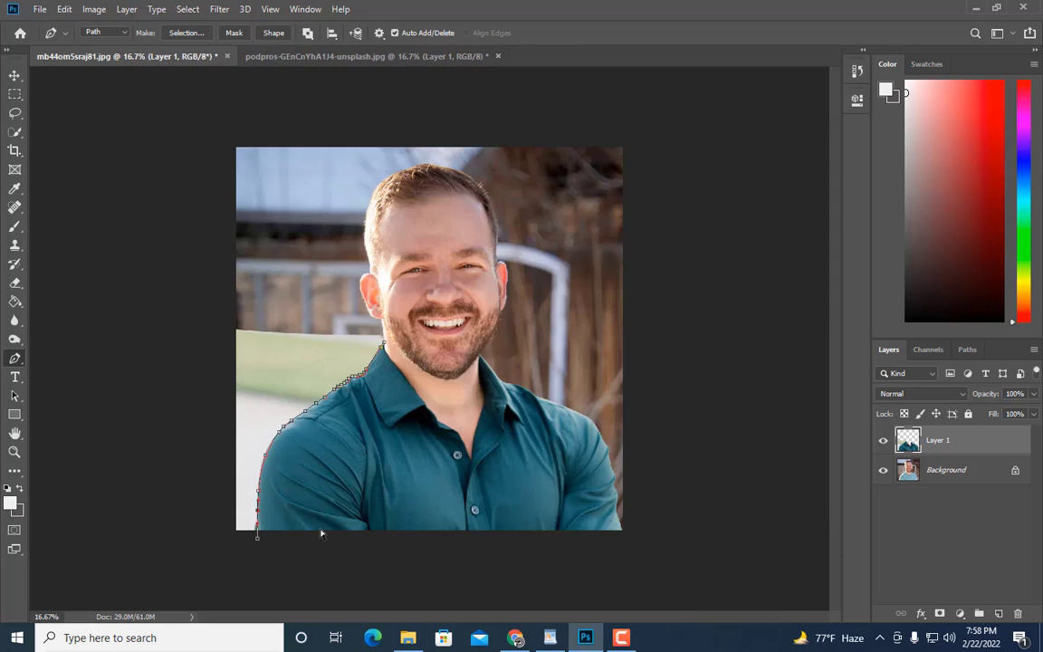
pyautogui.click(197, 574)
pyautogui.click(156, 309)
pyautogui.click(242, 267)
pyautogui.hotkey('ctrl', '+')
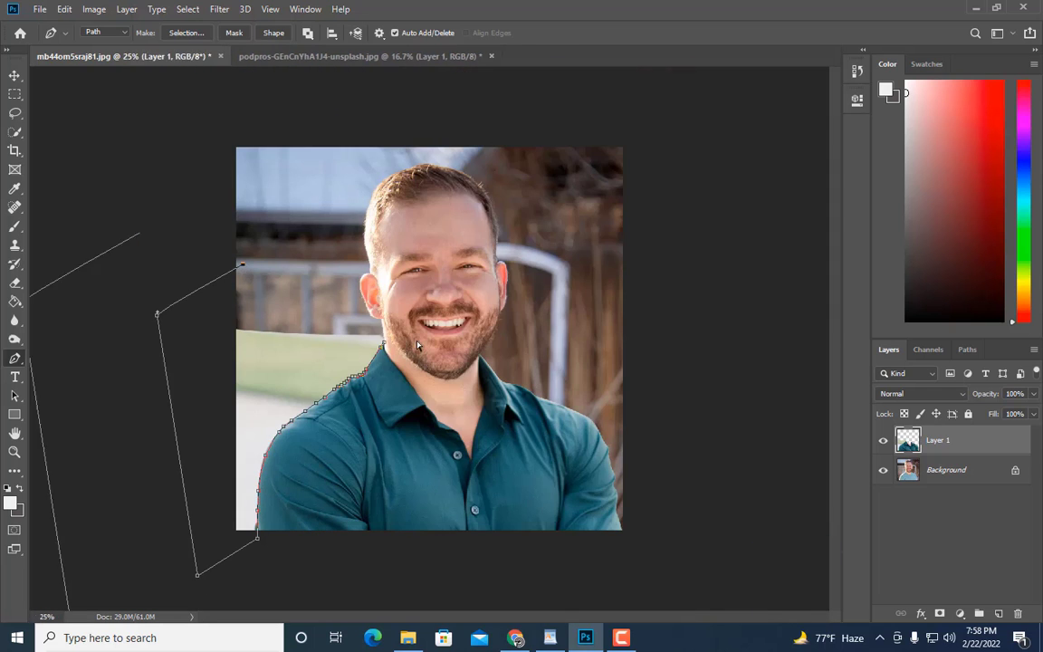
pyautogui.hotkey('ctrl', '+')
pyautogui.click(293, 304)
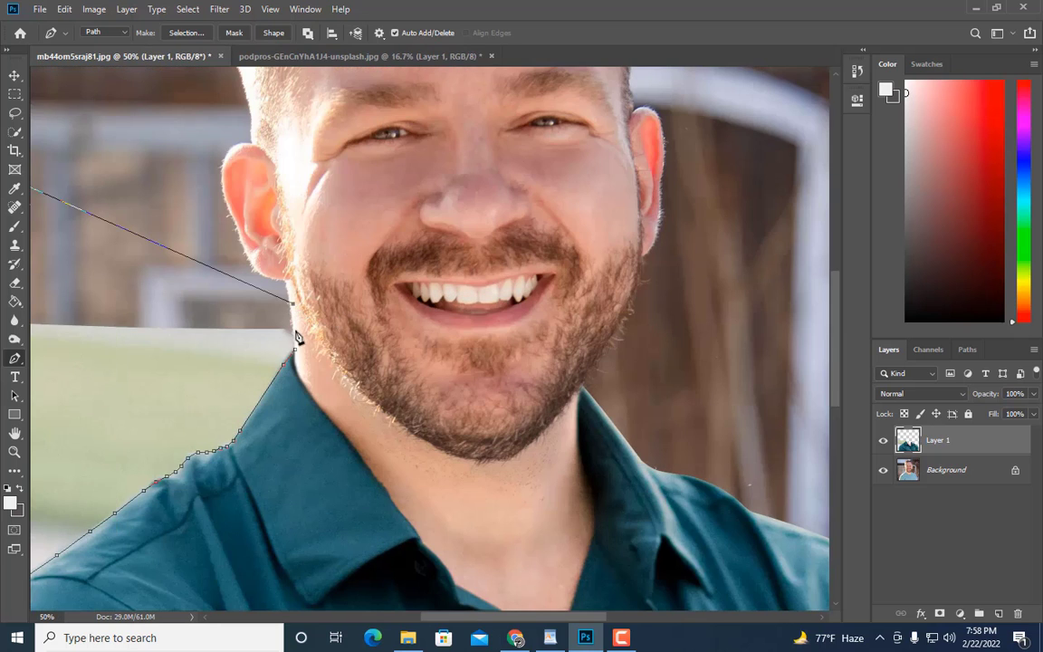
# - Make a new selection from the path with 0 px feather, delete the remaining pasted background inside it, and deselect
pyautogui.rightClick(269, 335)
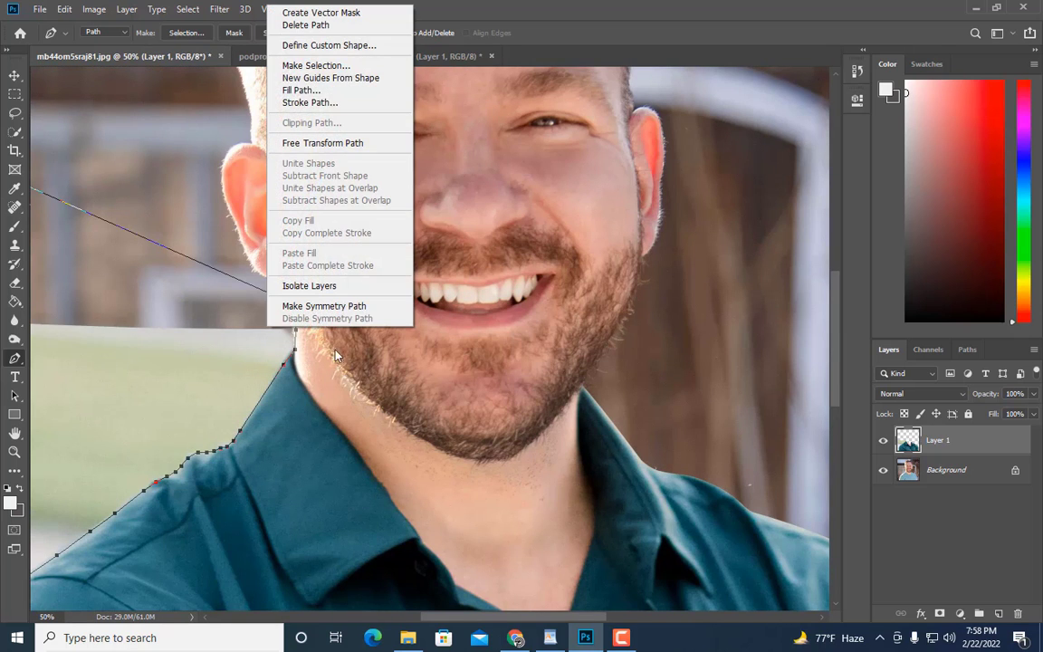
pyautogui.click(328, 66)
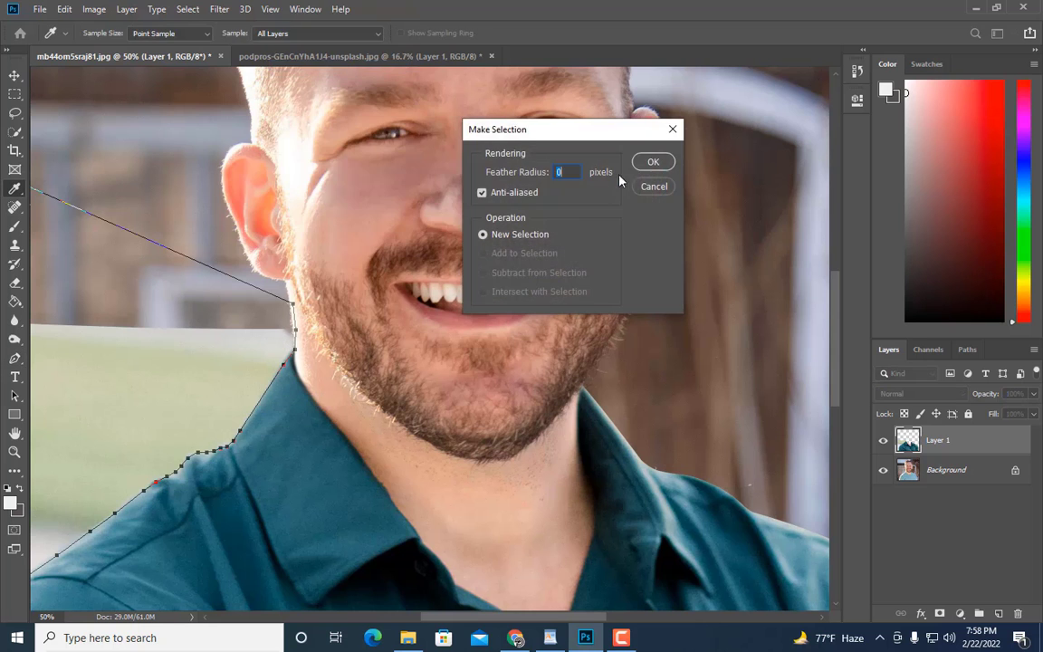
pyautogui.click(650, 163)
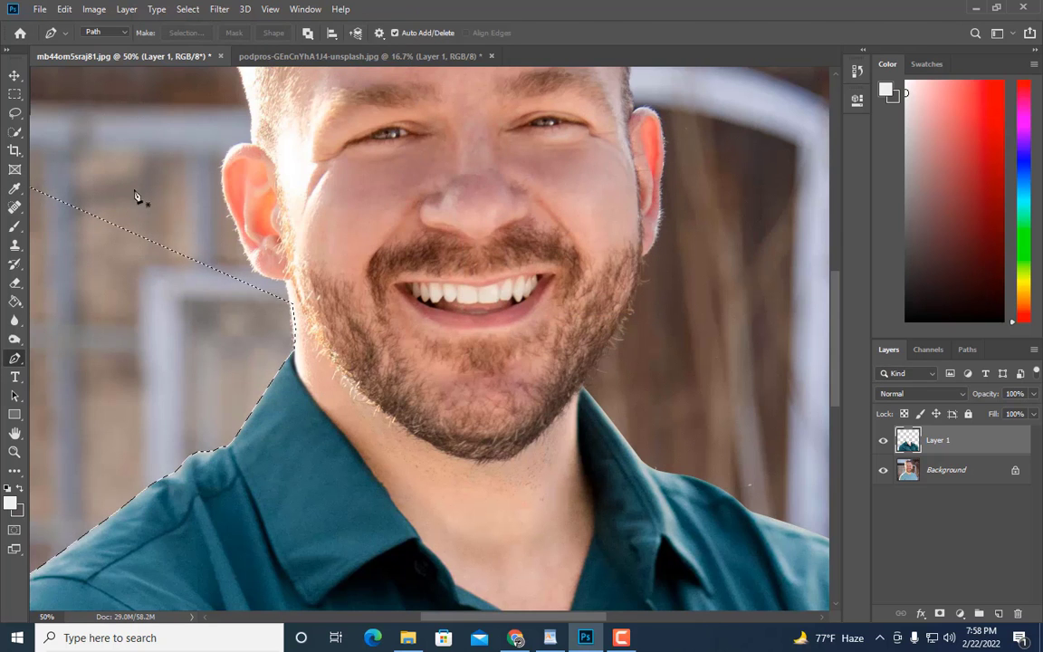
pyautogui.hotkey('ctrl', '-')
pyautogui.click(13, 96)
pyautogui.click(303, 152)
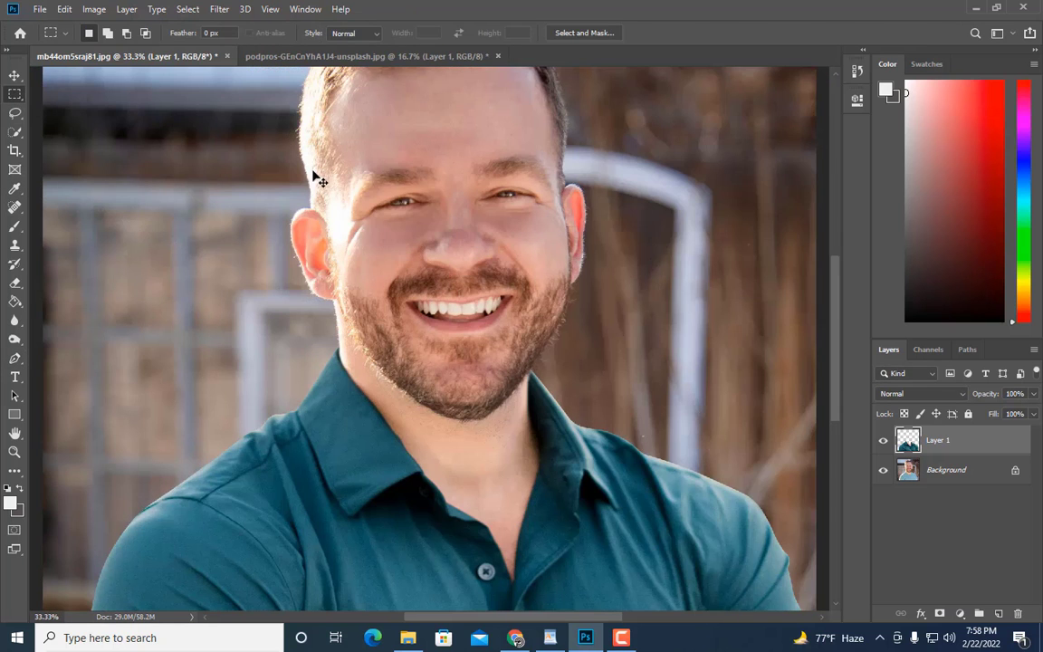
# - Inspect the shirt cutout in the whole photo and up close around the collar and chest
pyautogui.hotkey('ctrl', '-')
pyautogui.hotkey('ctrl', '-')
pyautogui.hotkey('ctrl', '-')
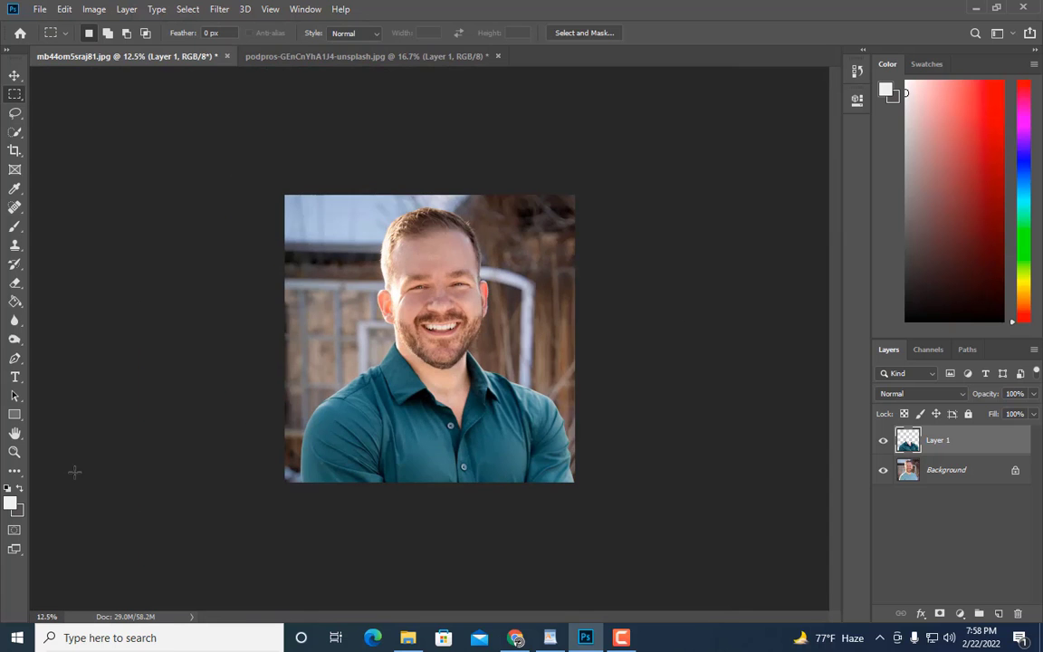
pyautogui.click(16, 453)
pyautogui.click(558, 438)
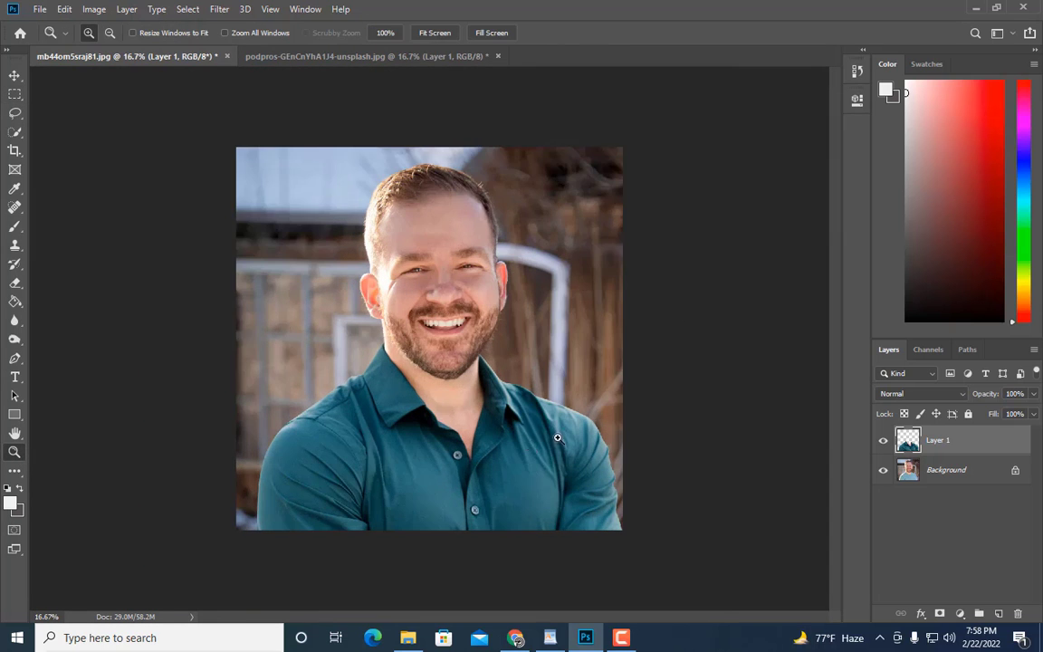
pyautogui.click(538, 460)
pyautogui.click(538, 459)
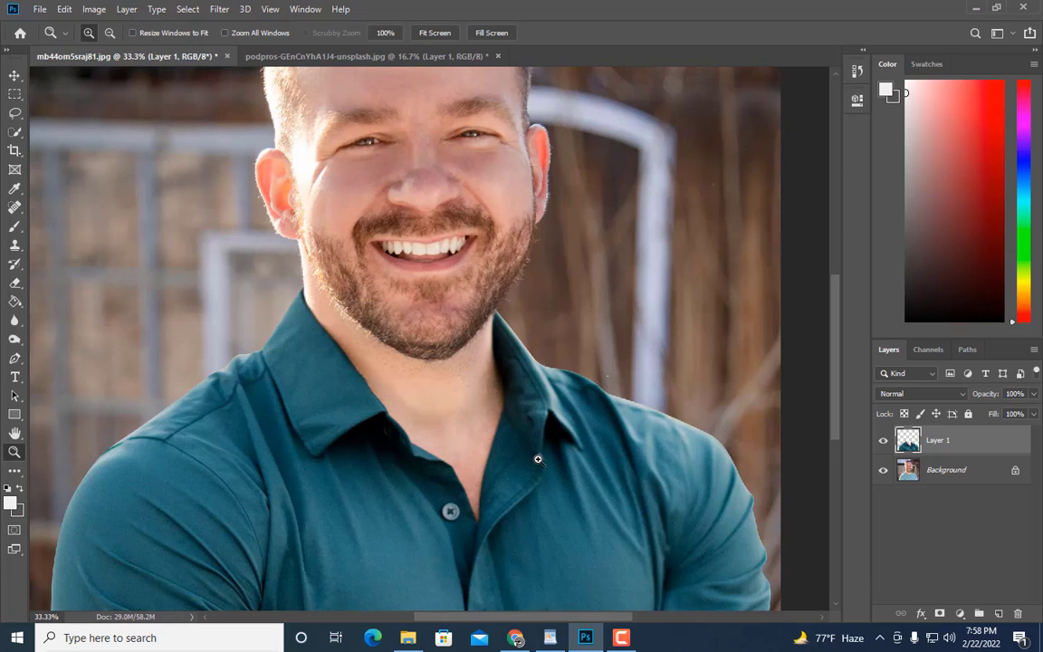
# - Copy a loosely lassoed area around the head, neck and shirt opening from the Background to a new layer, and hide the Background
pyautogui.click(968, 478)
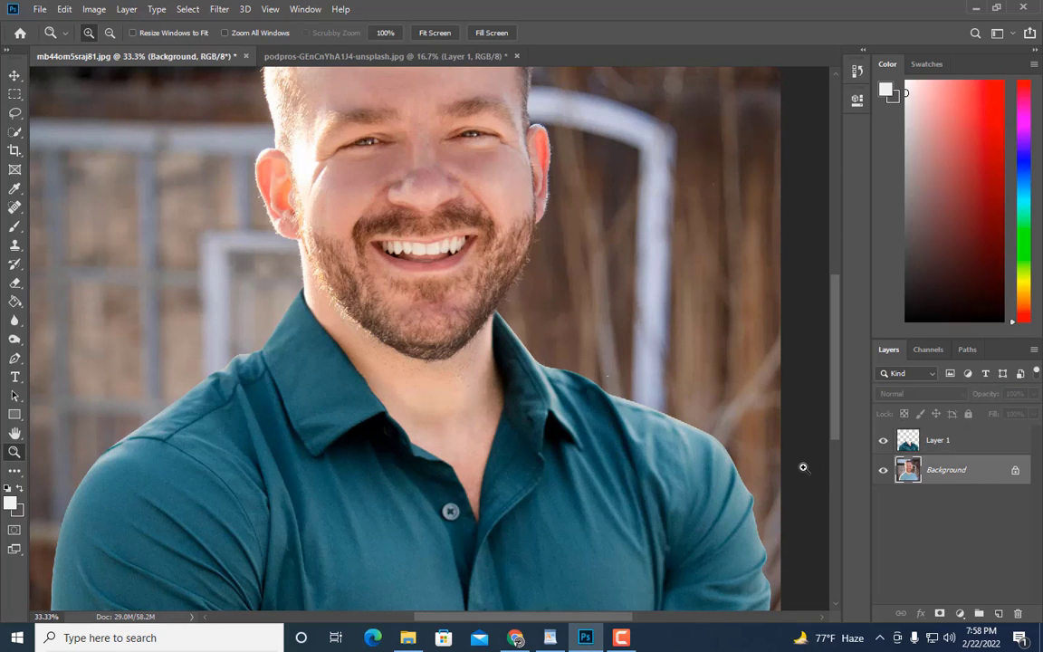
pyautogui.scroll(1, 803, 467)
pyautogui.keyDown('alt'); pyautogui.click(553, 438); pyautogui.keyUp('alt')
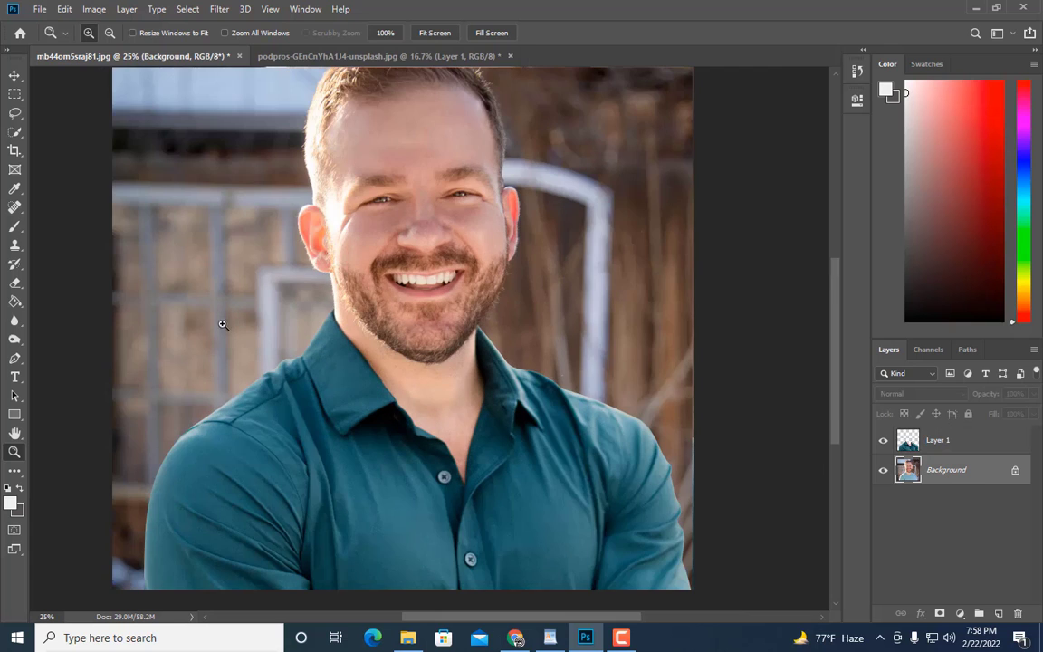
pyautogui.click(14, 113)
pyautogui.scroll(4, 271, 267)
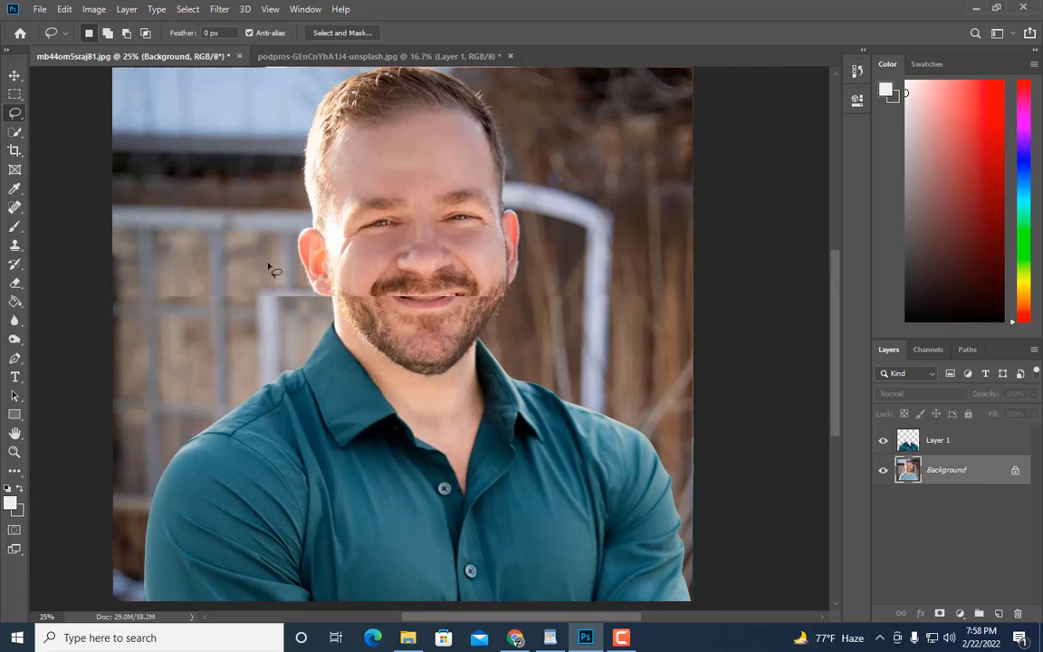
pyautogui.moveTo(292, 161)
pyautogui.mouseDown()
pyautogui.moveTo(318, 98)
pyautogui.moveTo(371, 75)
pyautogui.moveTo(447, 66)
pyautogui.moveTo(489, 94)
pyautogui.moveTo(524, 141)
pyautogui.moveTo(538, 243)
pyautogui.mouseUp()
pyautogui.moveTo(534, 394)
pyautogui.mouseDown()
pyautogui.moveTo(481, 528)
pyautogui.moveTo(398, 500)
pyautogui.moveTo(324, 375)
pyautogui.moveTo(320, 339)
pyautogui.moveTo(289, 285)
pyautogui.moveTo(298, 218)
pyautogui.moveTo(271, 218)
pyautogui.mouseUp()
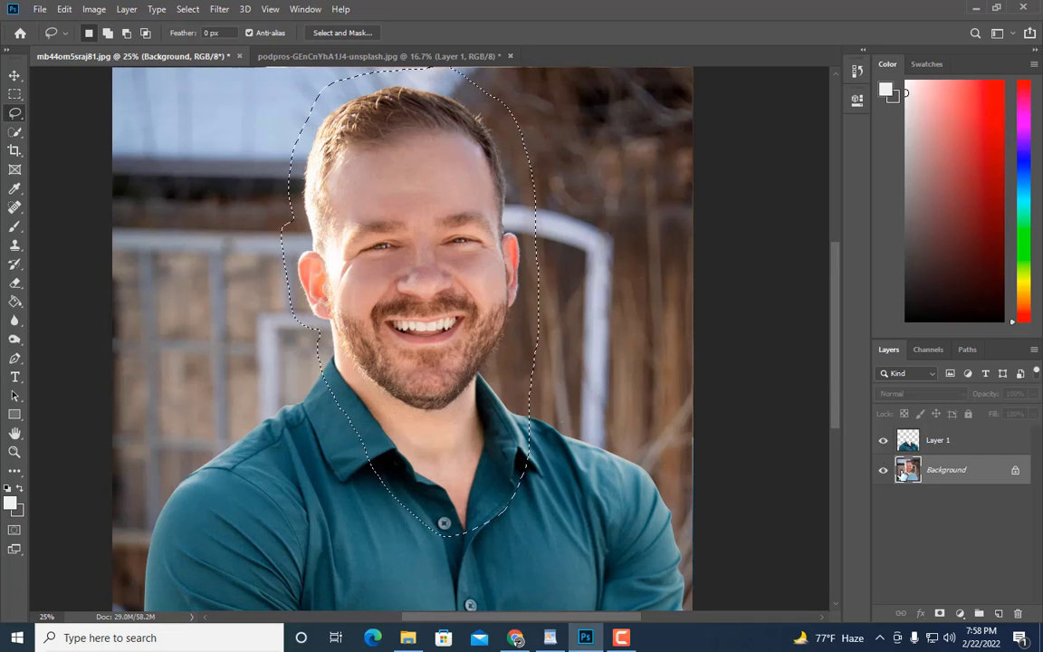
pyautogui.hotkey('ctrl', 'j')
pyautogui.click(882, 499)
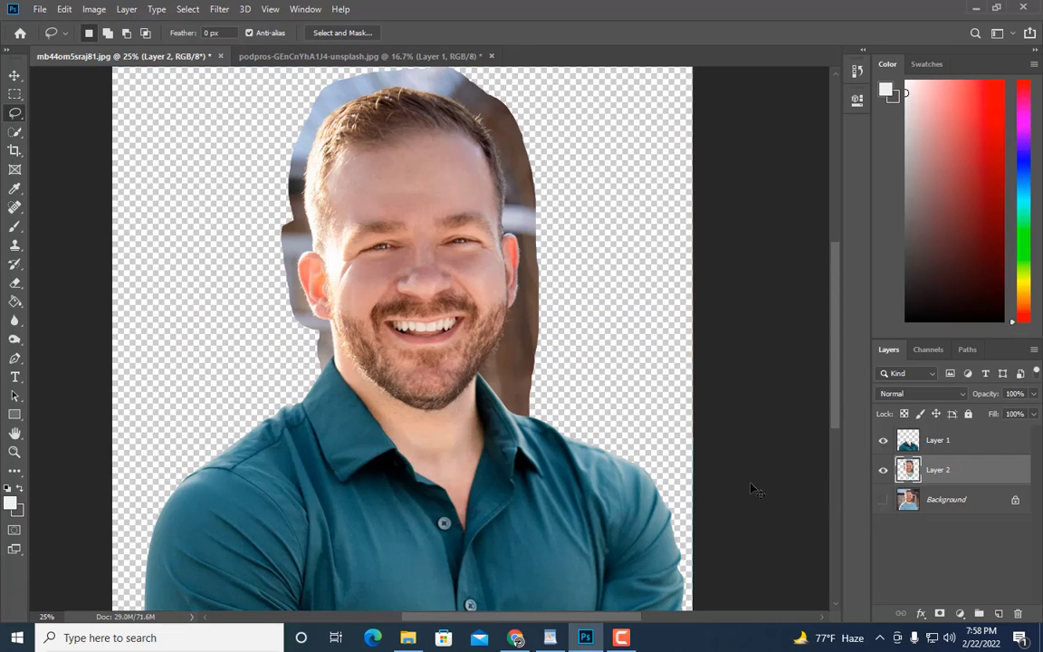
# - Erase the backdrop on Layer 2 from below the earlobe along the upper jaw's beard edge, using Eraser sizes of 15 and 20 px
pyautogui.hotkey('ctrl', '+')
pyautogui.hotkey('ctrl', '+')
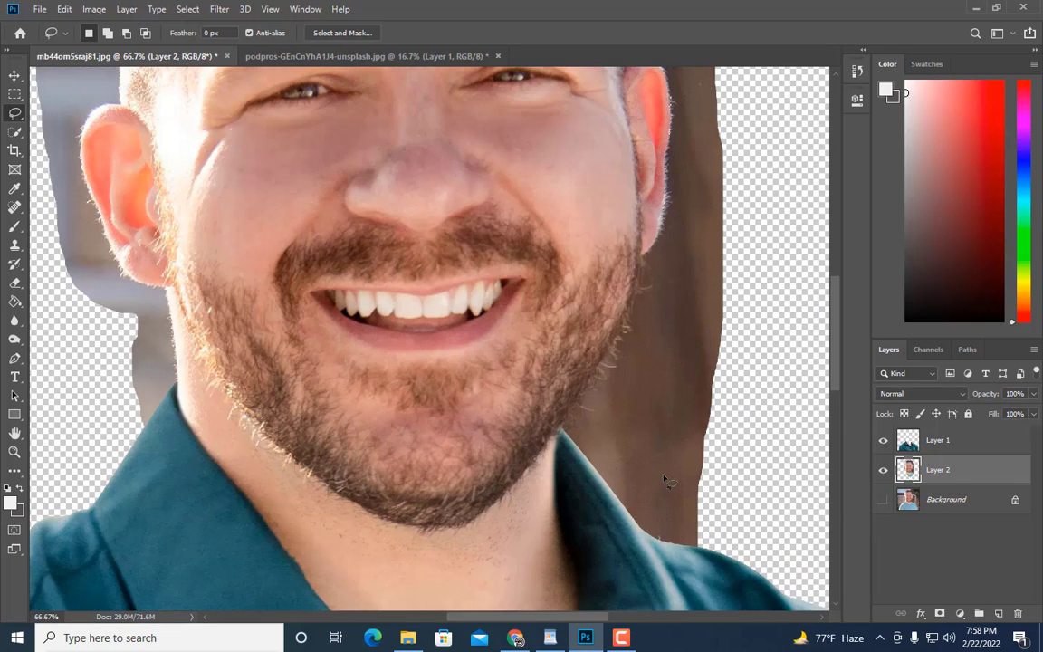
pyautogui.scroll(-2, 643, 507)
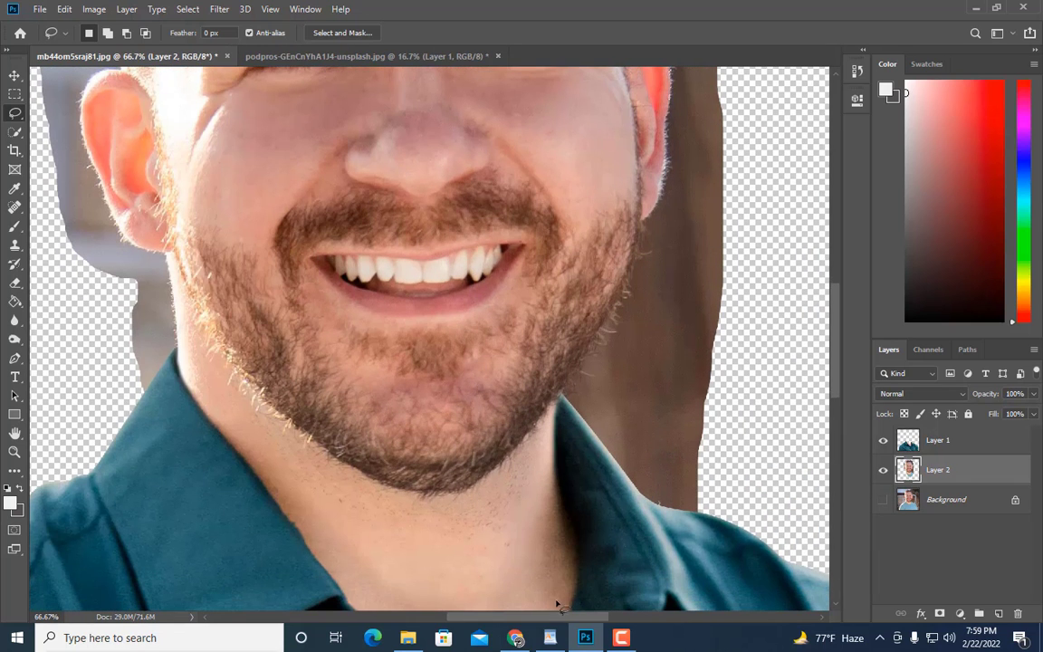
pyautogui.moveTo(544, 620); pyautogui.dragTo(589, 619)
pyautogui.hotkey('ctrl', '+')
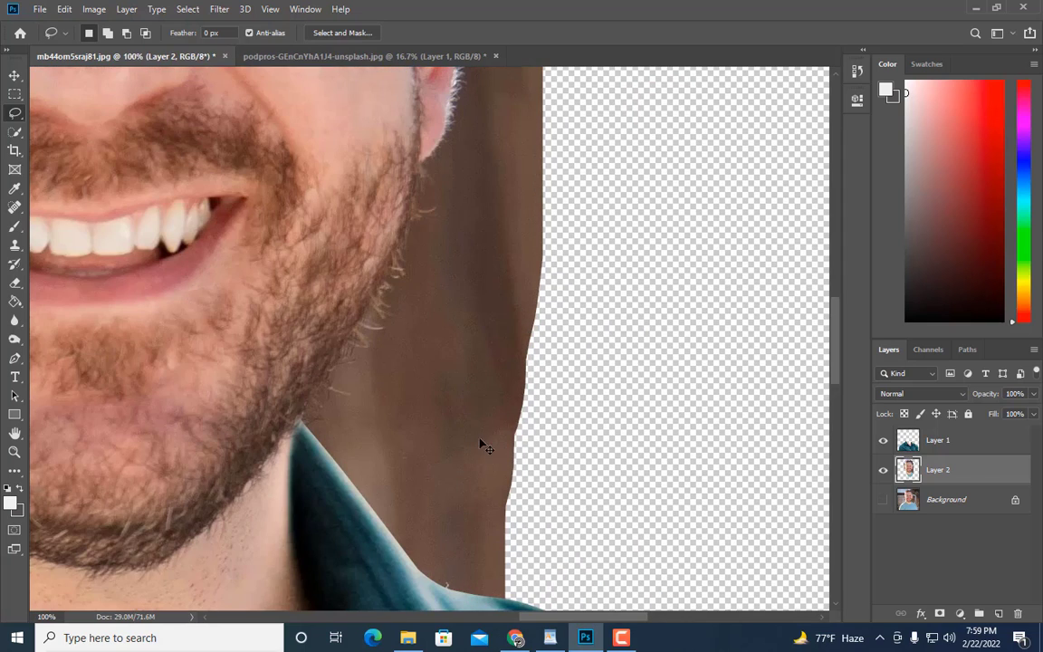
pyautogui.scroll(2, 397, 390)
pyautogui.click(17, 284)
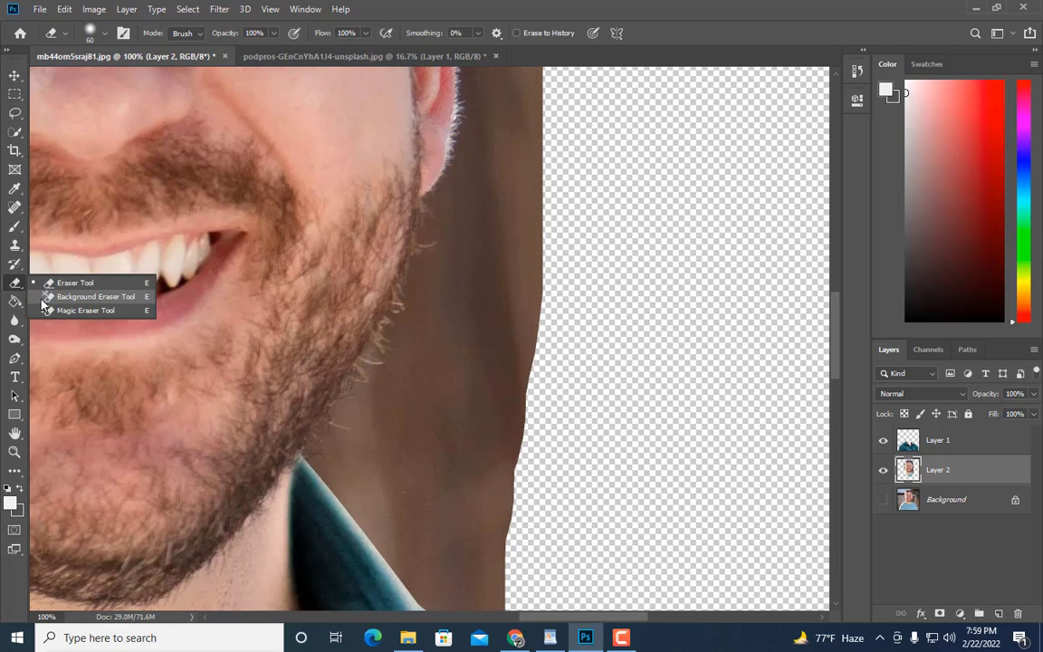
pyautogui.click(73, 283)
pyautogui.press('[')
pyautogui.press('[')
pyautogui.press('[')
pyautogui.press('[')
pyautogui.press('[')
pyautogui.press('[')
pyautogui.press('[')
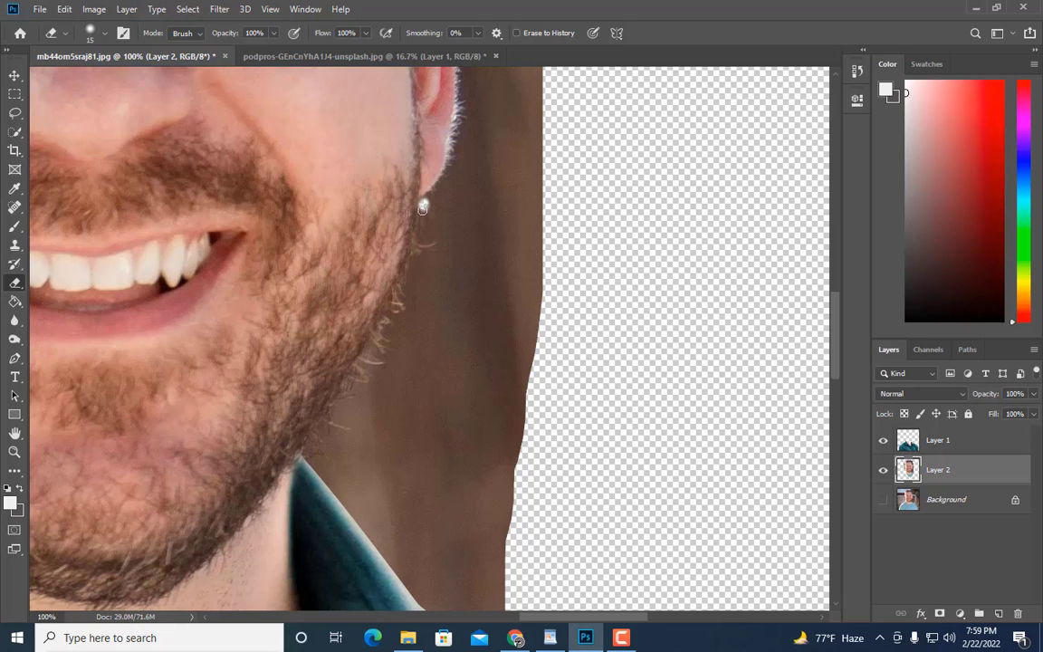
pyautogui.moveTo(422, 207)
pyautogui.mouseDown()
pyautogui.moveTo(421, 229)
pyautogui.moveTo(428, 203)
pyautogui.mouseUp()
pyautogui.press(']')
pyautogui.moveTo(420, 232); pyautogui.dragTo(407, 301)
# - Erase the backdrop on Layer 2 along the beard from below the earlobe to the collar tip, using Eraser sizes of 20 and 25 px
pyautogui.scroll(-1, 408, 303)
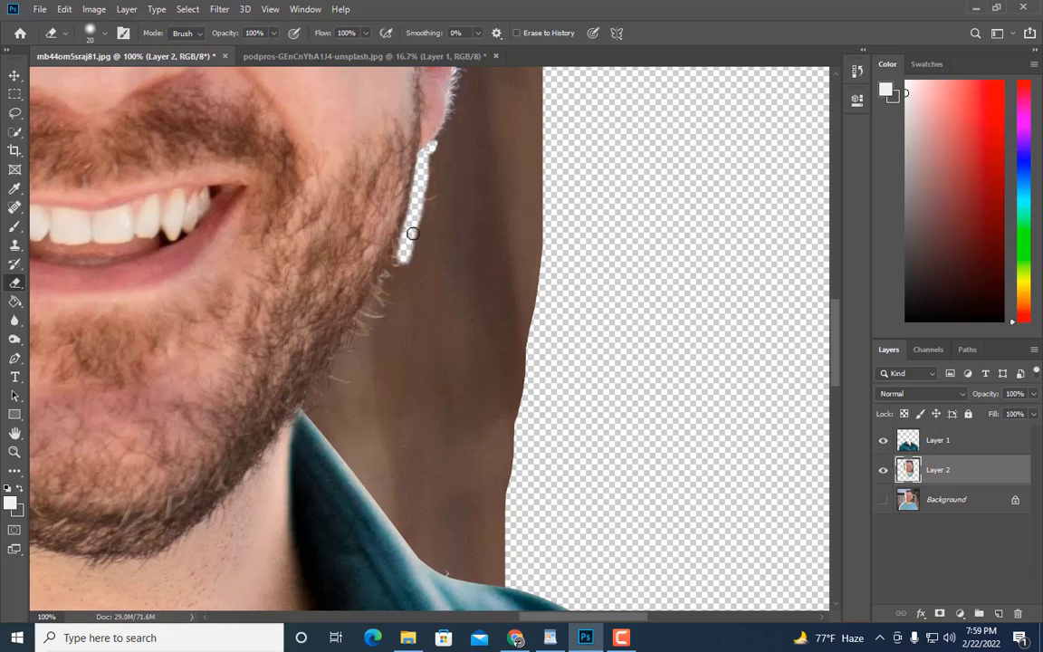
pyautogui.moveTo(413, 234); pyautogui.dragTo(385, 290)
pyautogui.moveTo(372, 316)
pyautogui.mouseDown()
pyautogui.moveTo(399, 265)
pyautogui.moveTo(309, 409)
pyautogui.mouseUp()
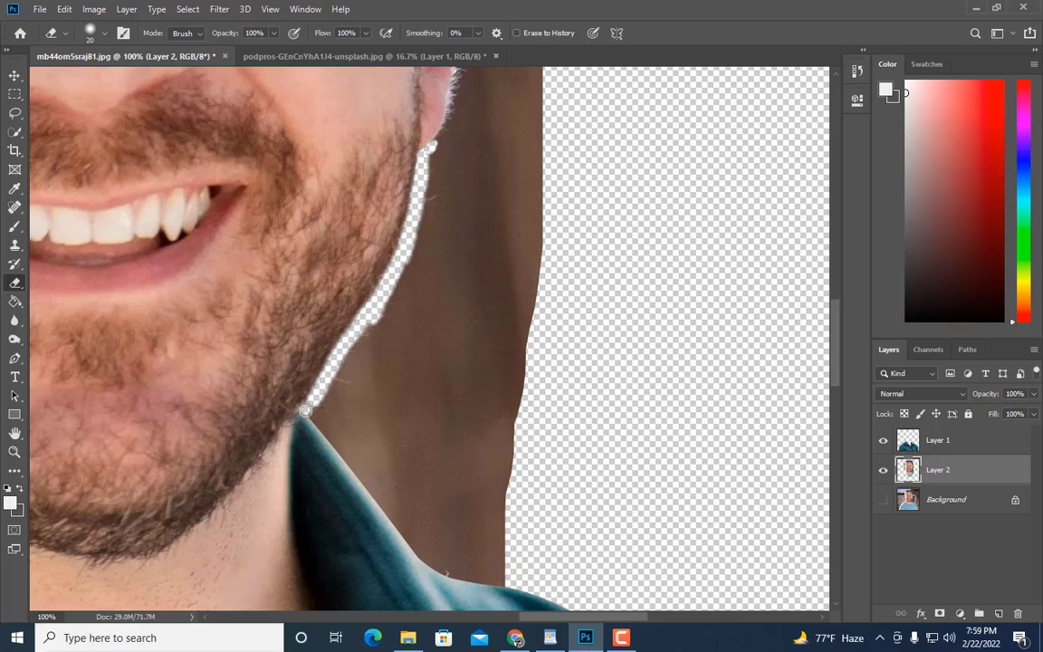
pyautogui.press(']')
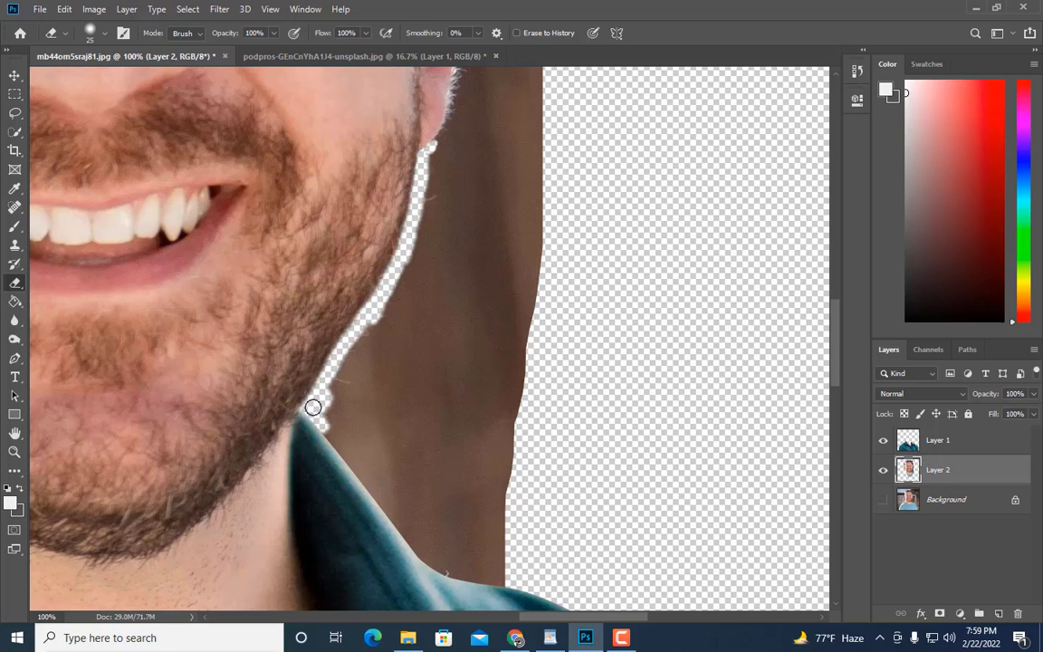
pyautogui.moveTo(337, 372)
pyautogui.mouseDown()
pyautogui.moveTo(413, 245)
pyautogui.moveTo(428, 154)
pyautogui.mouseUp()
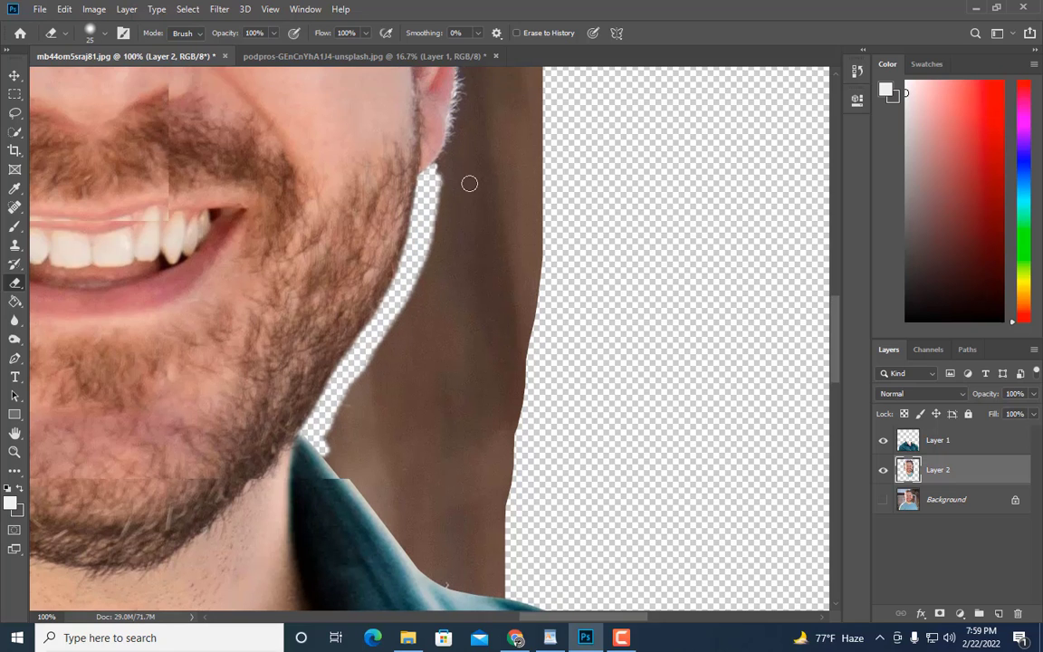
# - Erase the backdrop along the ear's outer edge, from the earlobe up and over its top, with a 15 px Eraser
pyautogui.scroll(3, 468, 181)
pyautogui.scroll(2, 481, 162)
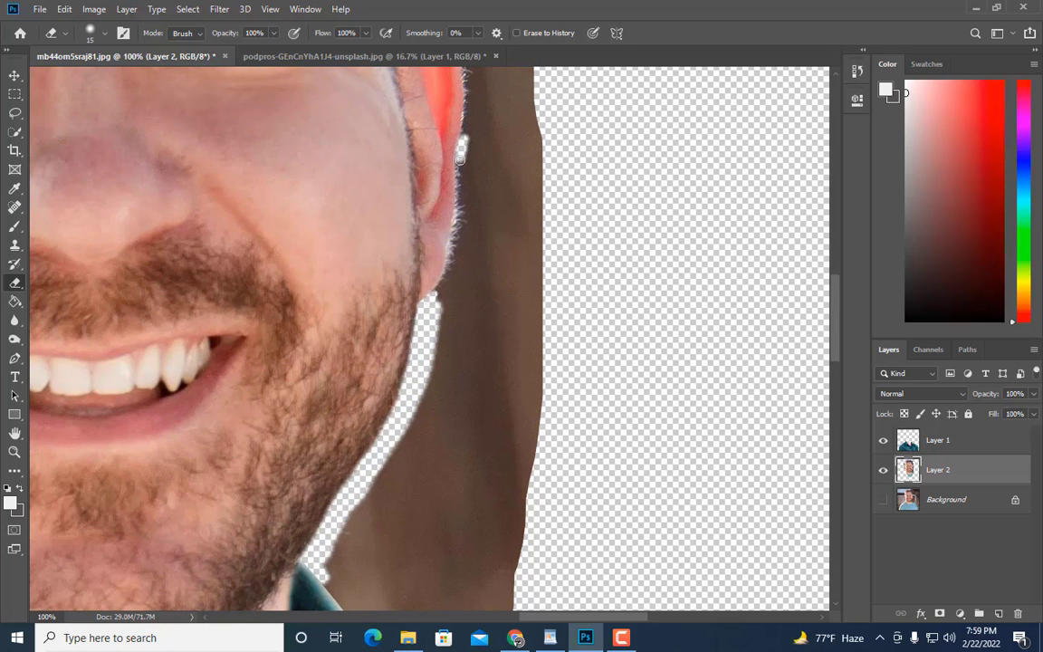
pyautogui.moveTo(457, 214); pyautogui.dragTo(455, 233)
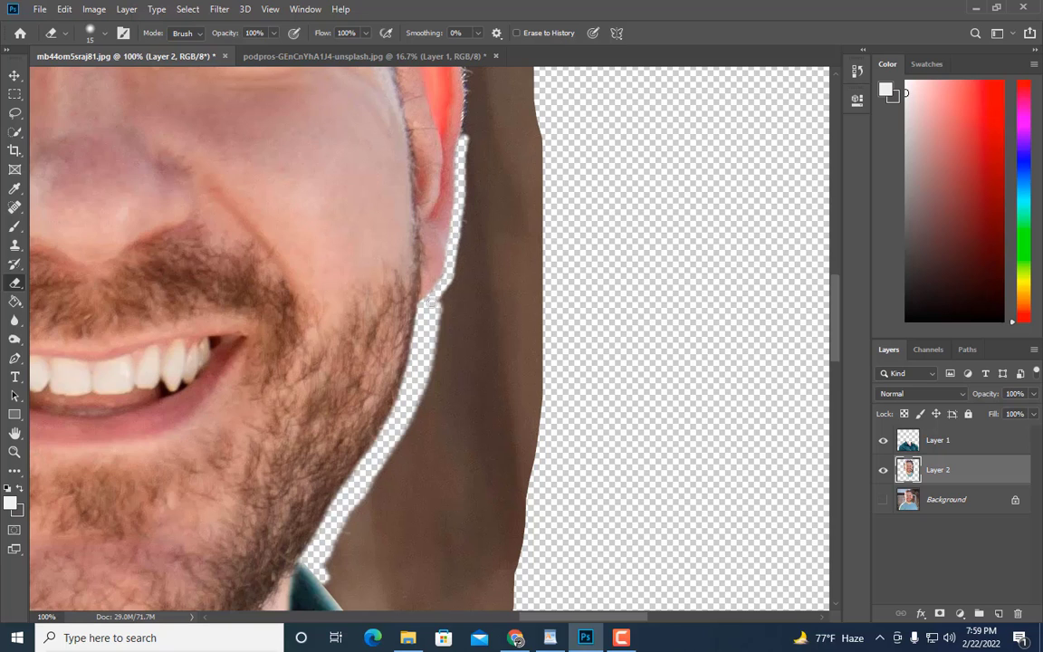
pyautogui.scroll(5, 512, 249)
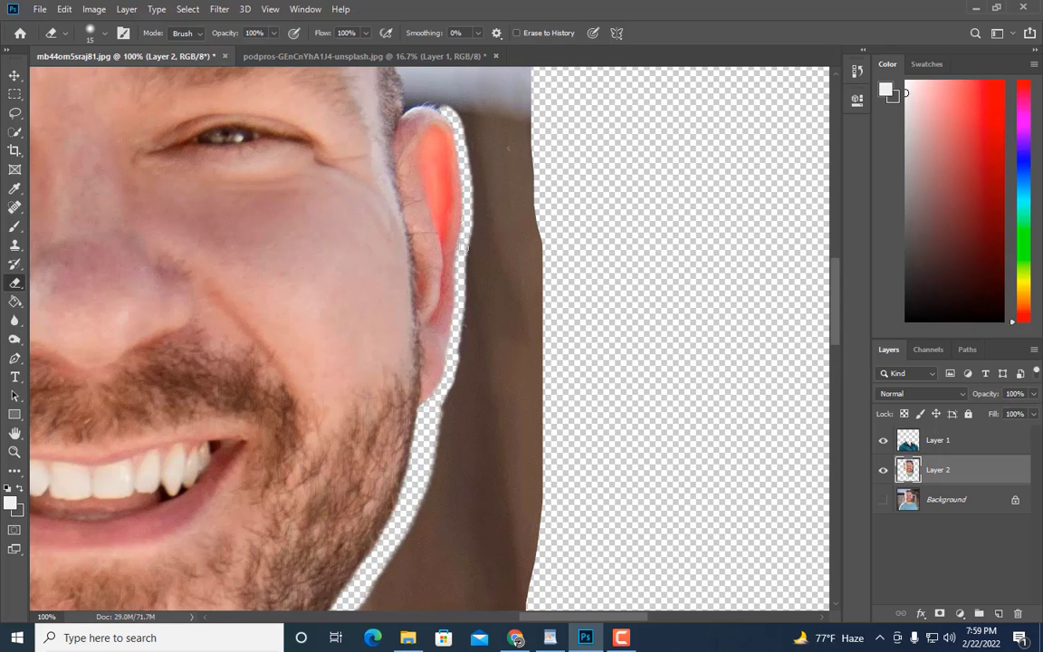
# - Clean the remaining backdrop fringe along the top of the ear with an Eraser reduced to 8 and 5 px
pyautogui.press('[')
pyautogui.scroll(3, 435, 199)
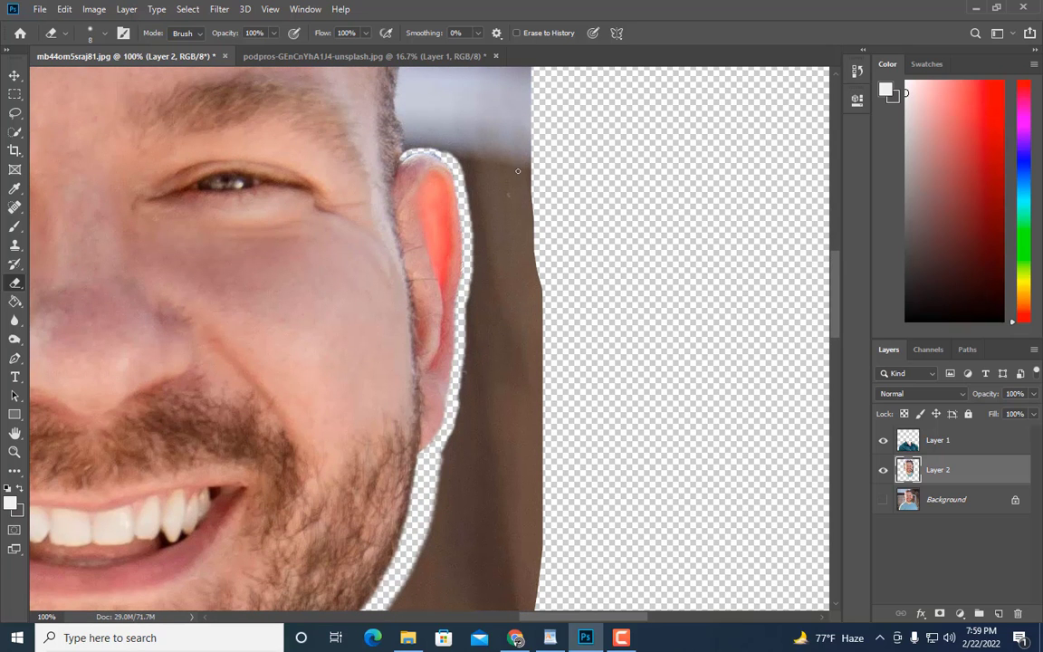
pyautogui.scroll(3, 518, 170)
pyautogui.hotkey('ctrl', '+')
pyautogui.scroll(2, 470, 155)
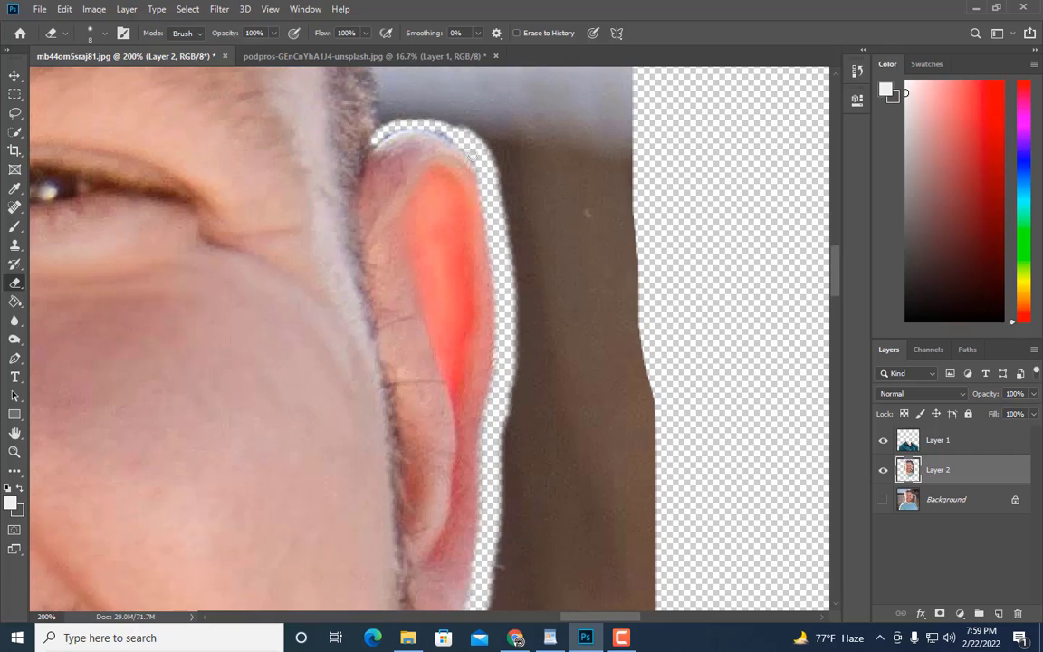
pyautogui.scroll(1, 458, 151)
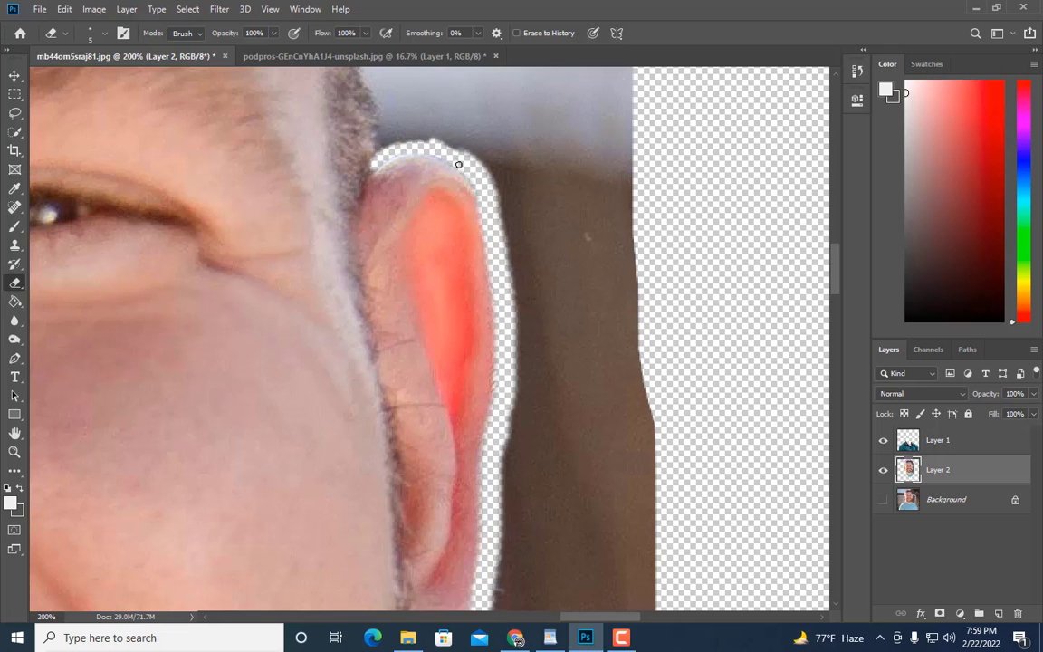
# - Erase the backdrop beside the sideburn, from the top of the ear up the temple, using Eraser sizes from 6 to 10 px
pyautogui.scroll(3, 398, 135)
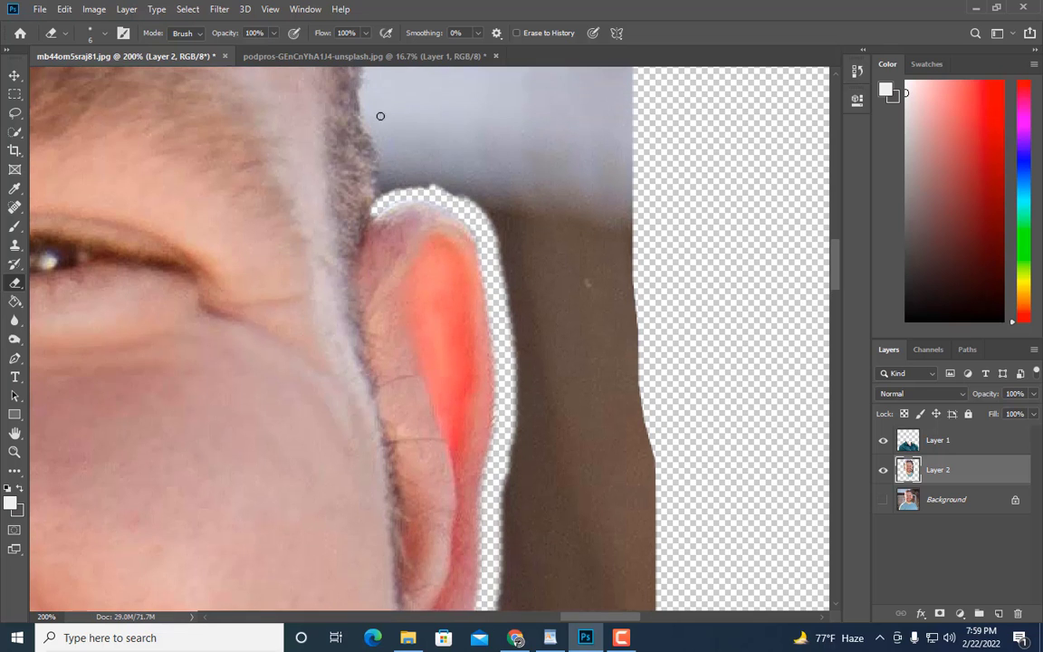
pyautogui.moveTo(361, 129); pyautogui.dragTo(380, 242)
pyautogui.scroll(1, 393, 172)
pyautogui.scroll(6, 393, 172)
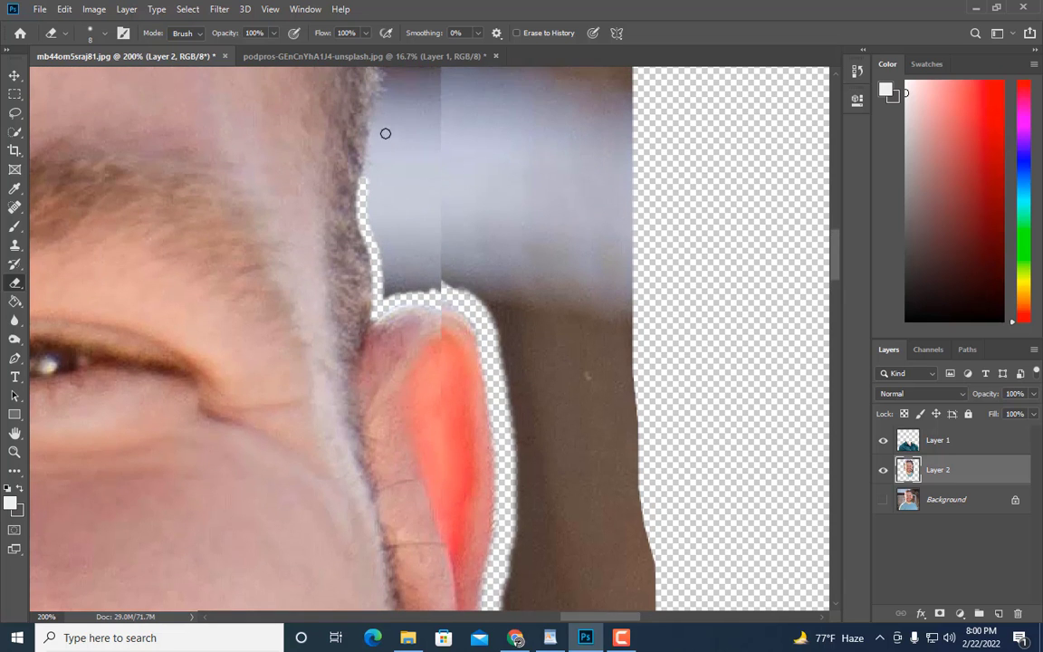
pyautogui.moveTo(396, 134); pyautogui.dragTo(365, 308)
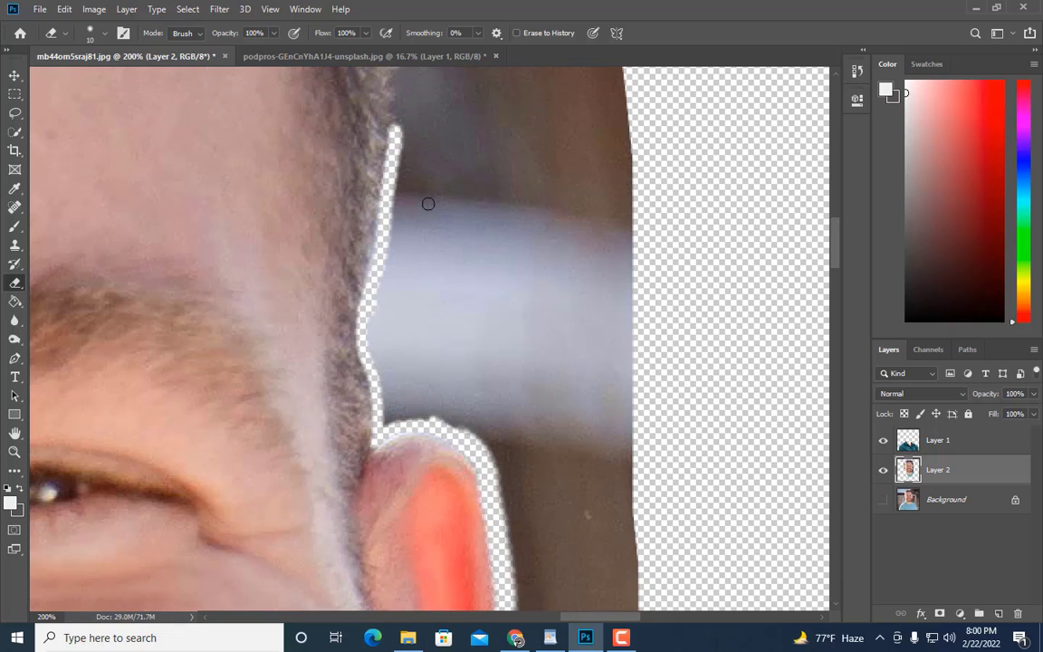
pyautogui.scroll(5, 428, 181)
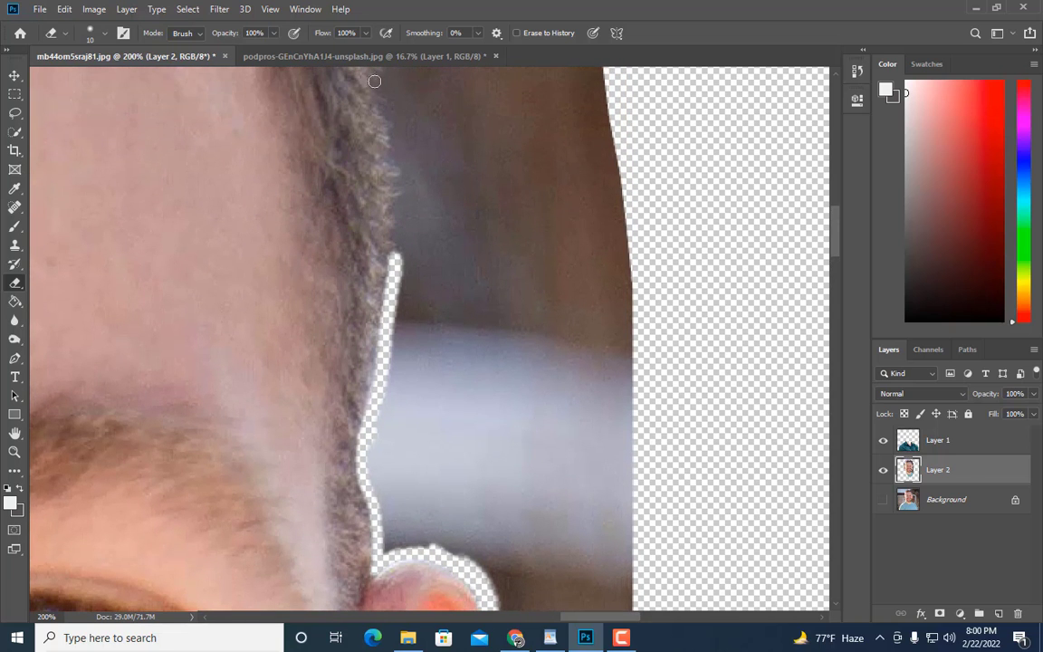
pyautogui.moveTo(374, 82); pyautogui.dragTo(399, 268)
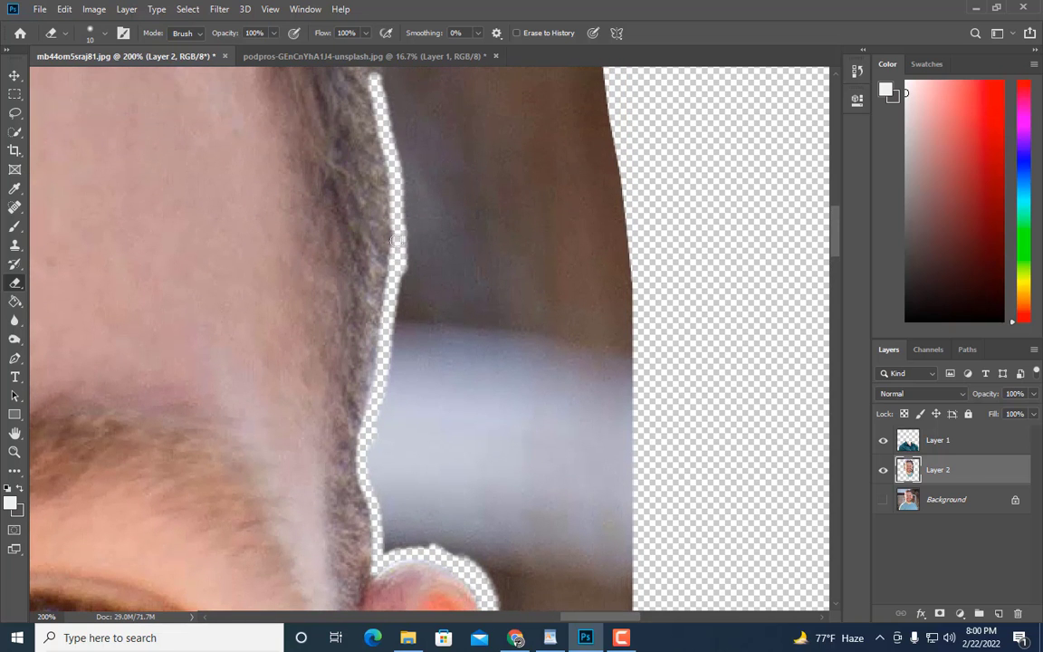
# - Erase the backdrop along the hair edge from the shaded temple up toward the crown with a 20 px Eraser
pyautogui.scroll(8, 387, 139)
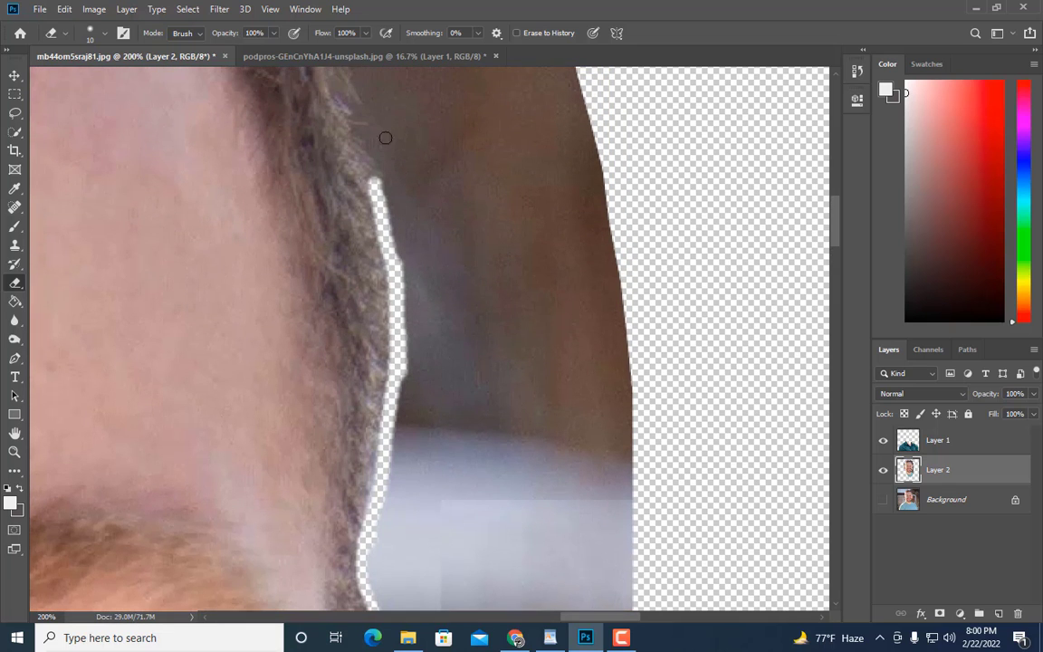
pyautogui.scroll(5, 371, 127)
pyautogui.press(']')
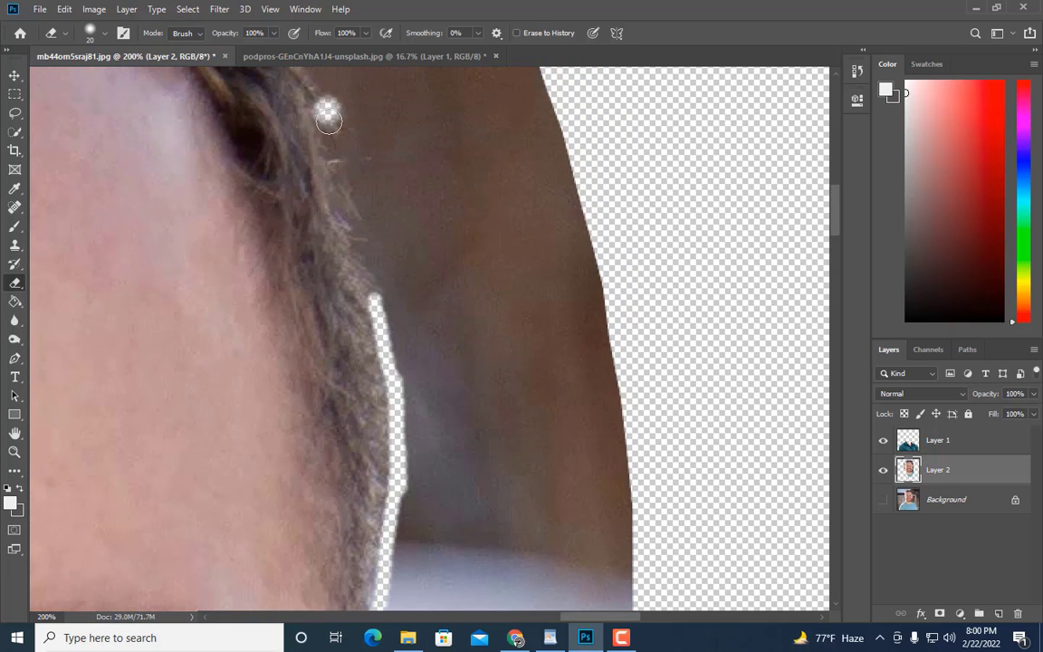
pyautogui.moveTo(329, 119); pyautogui.dragTo(376, 282)
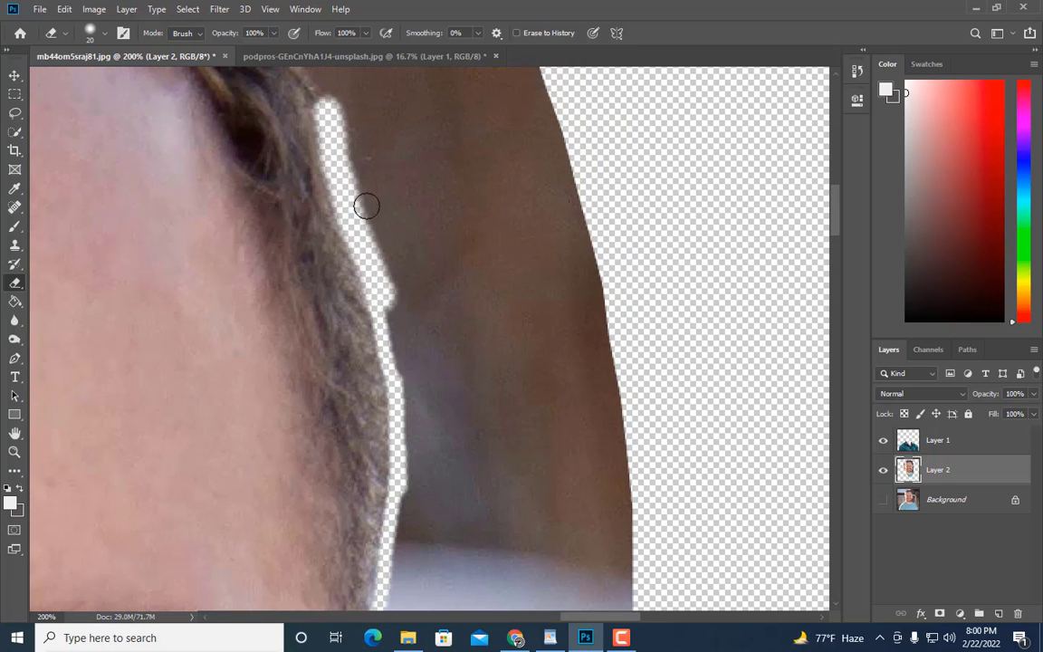
pyautogui.scroll(8, 366, 205)
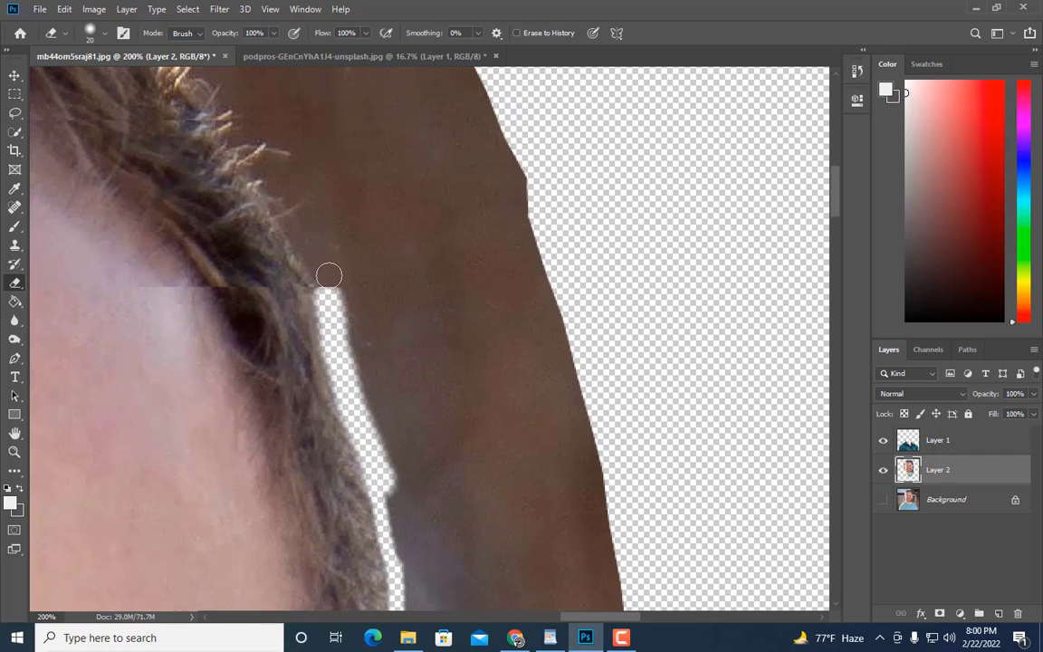
pyautogui.hotkey('ctrl', '-')
pyautogui.moveTo(379, 320)
pyautogui.mouseDown()
pyautogui.moveTo(346, 256)
pyautogui.moveTo(270, 168)
pyautogui.moveTo(161, 95)
pyautogui.mouseUp()
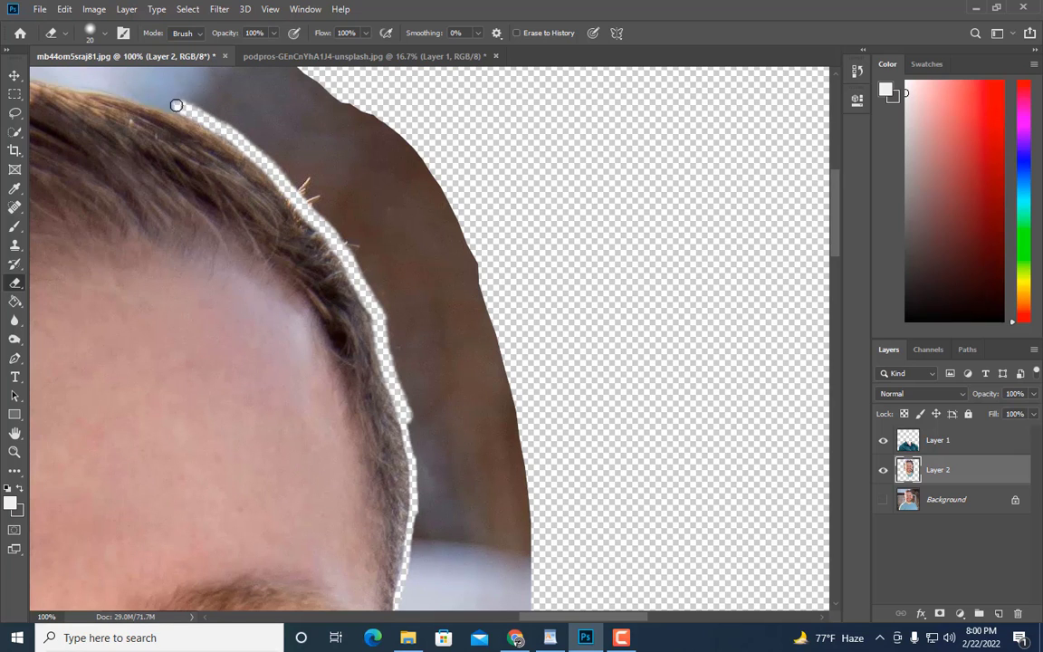
# - Erase the backdrop along the top of the hair with a 15 px Eraser, joining the strip already cleared beside the crown
pyautogui.scroll(4, 361, 307)
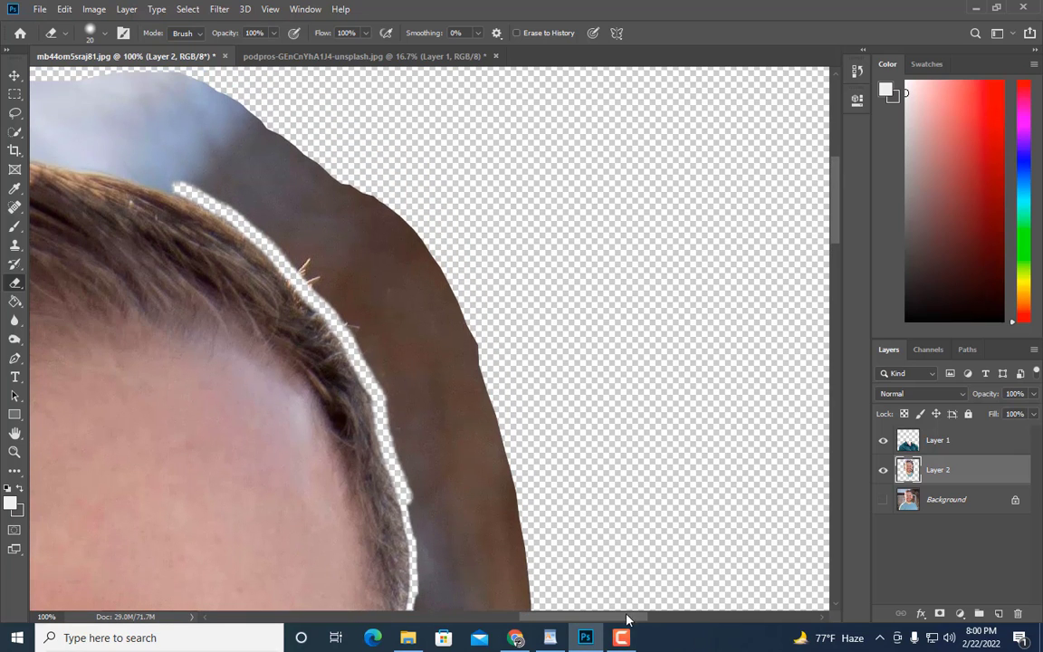
pyautogui.moveTo(597, 617); pyautogui.dragTo(520, 629)
pyautogui.scroll(1, 537, 293)
pyautogui.scroll(1, 537, 293)
pyautogui.press('[')
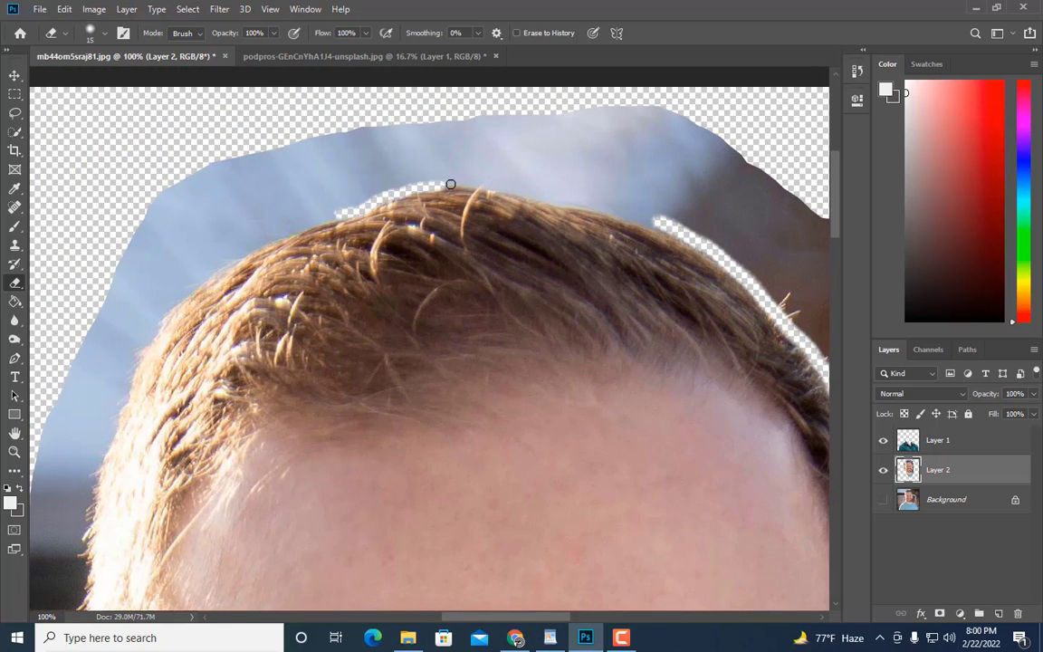
pyautogui.moveTo(479, 187); pyautogui.dragTo(657, 224)
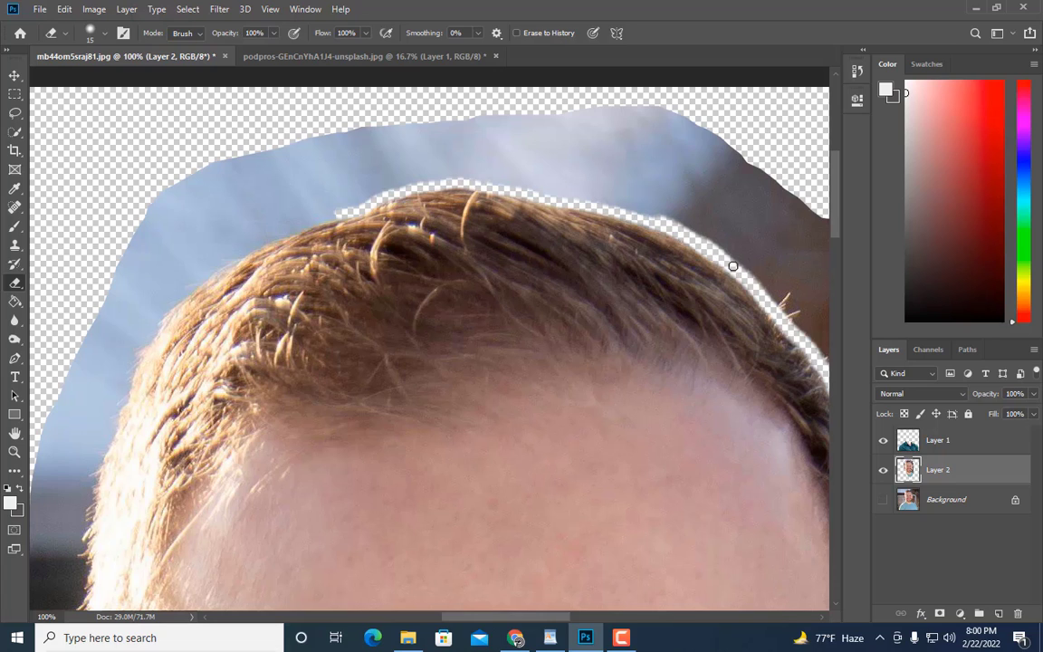
# - Widen the cleared strip over the top of the hair with a 25 px Eraser and extend it around to the sunlit side
pyautogui.press(']')
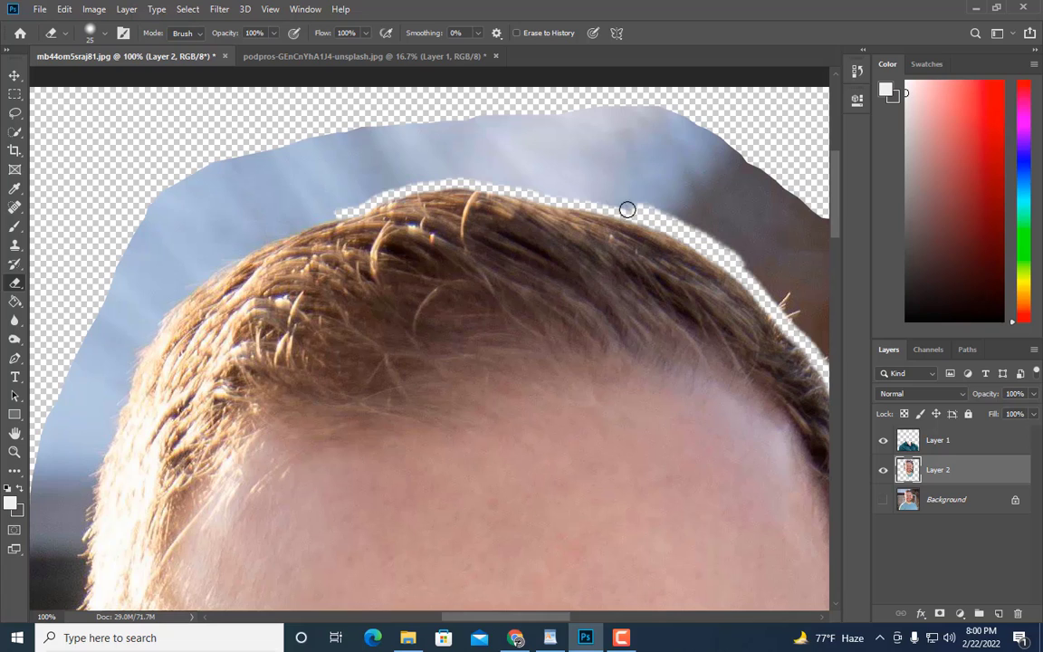
pyautogui.moveTo(584, 196)
pyautogui.mouseDown()
pyautogui.moveTo(538, 191)
pyautogui.moveTo(578, 197)
pyautogui.moveTo(442, 178)
pyautogui.moveTo(367, 192)
pyautogui.moveTo(322, 215)
pyautogui.moveTo(321, 183)
pyautogui.moveTo(221, 233)
pyautogui.moveTo(138, 273)
pyautogui.mouseUp()
pyautogui.scroll(-1, 302, 207)
pyautogui.press('[')
pyautogui.press('[')
pyautogui.press('[')
pyautogui.press(']')
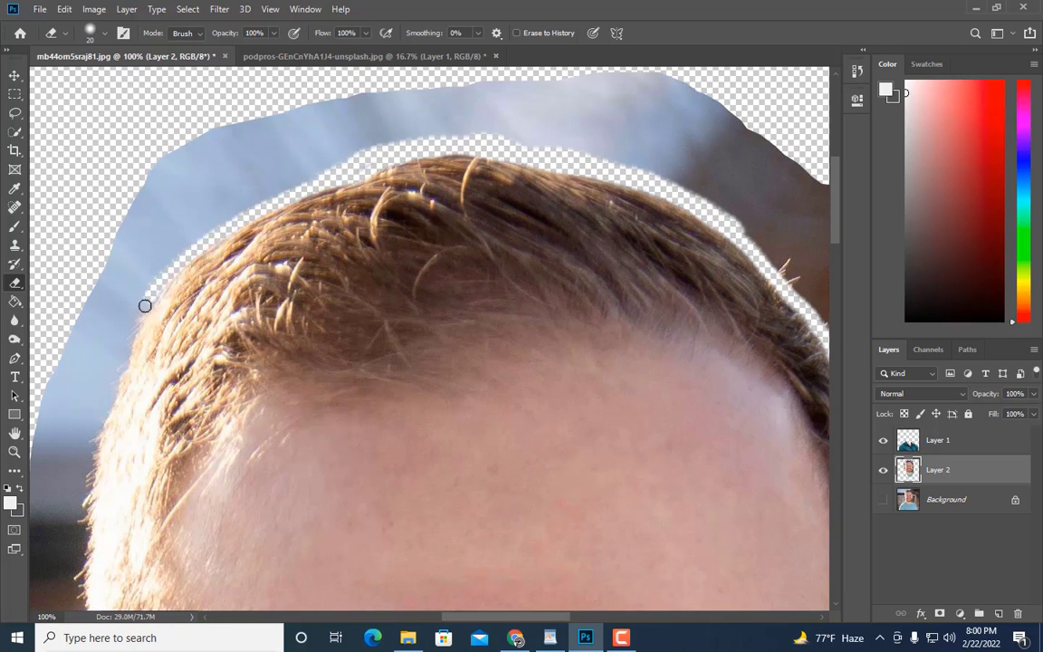
# - Try erasing the backdrop beside the hair on the sunlit side with a 15 px Eraser, and undo the strokes
pyautogui.scroll(-2, 136, 267)
pyautogui.scroll(-2, 137, 227)
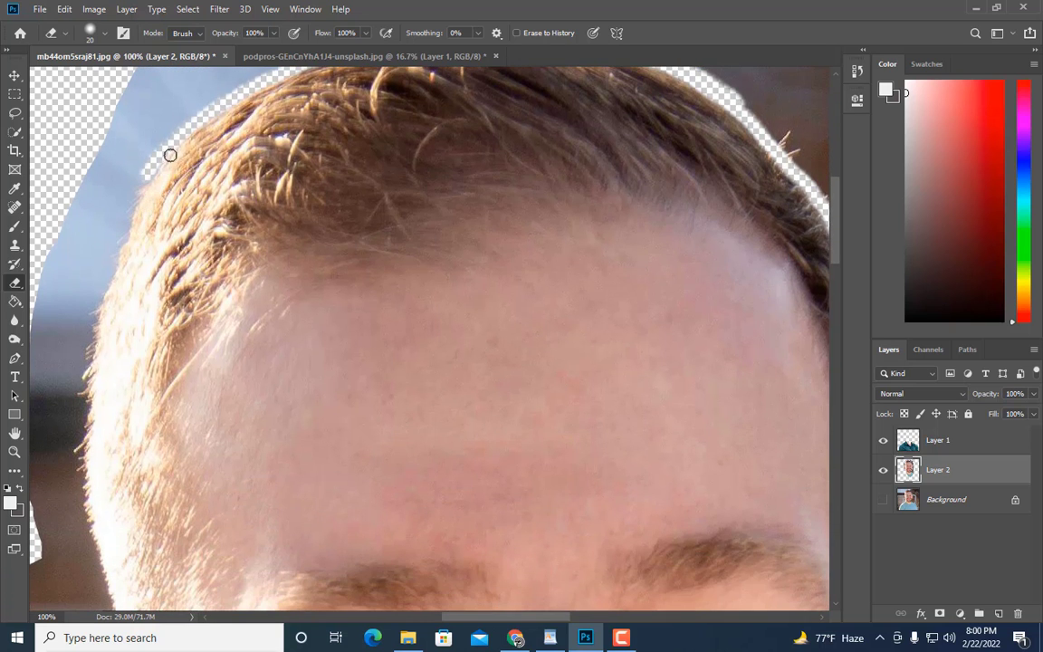
pyautogui.press('[')
pyautogui.press('[')
pyautogui.moveTo(139, 194); pyautogui.dragTo(124, 231)
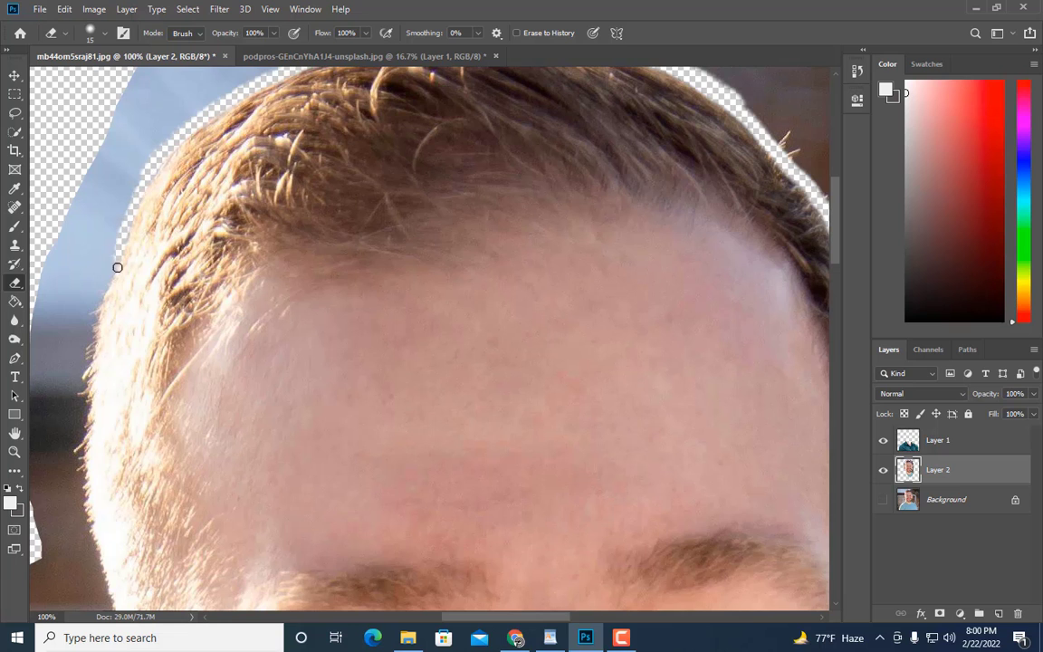
pyautogui.scroll(-2, 114, 233)
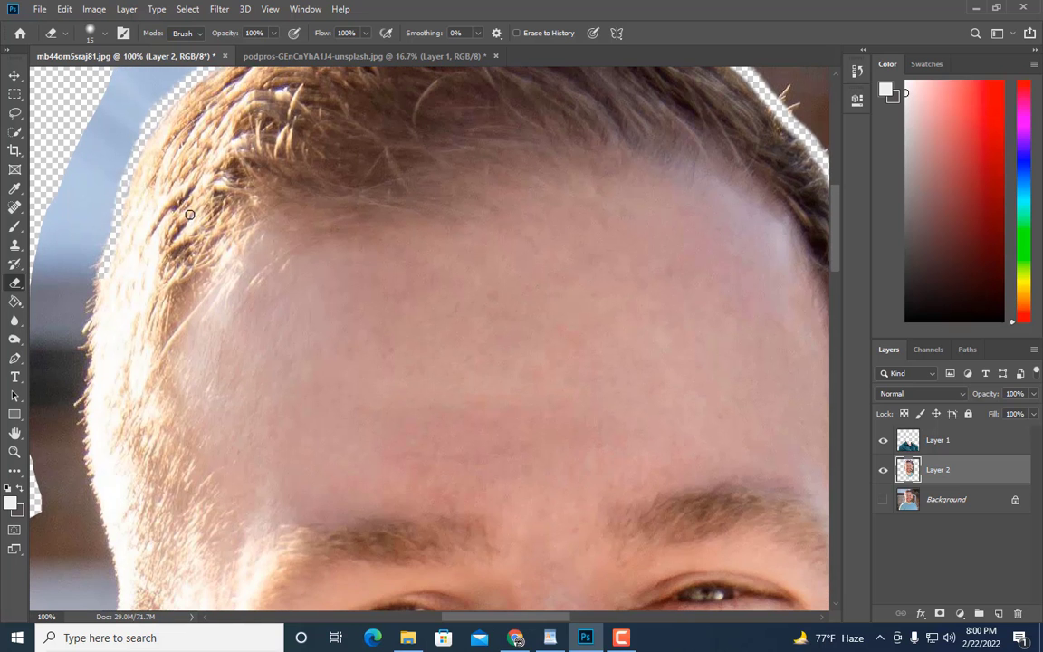
pyautogui.hotkey('ctrl', 'z')
pyautogui.hotkey('ctrl', 'z')
pyautogui.scroll(1, 196, 78)
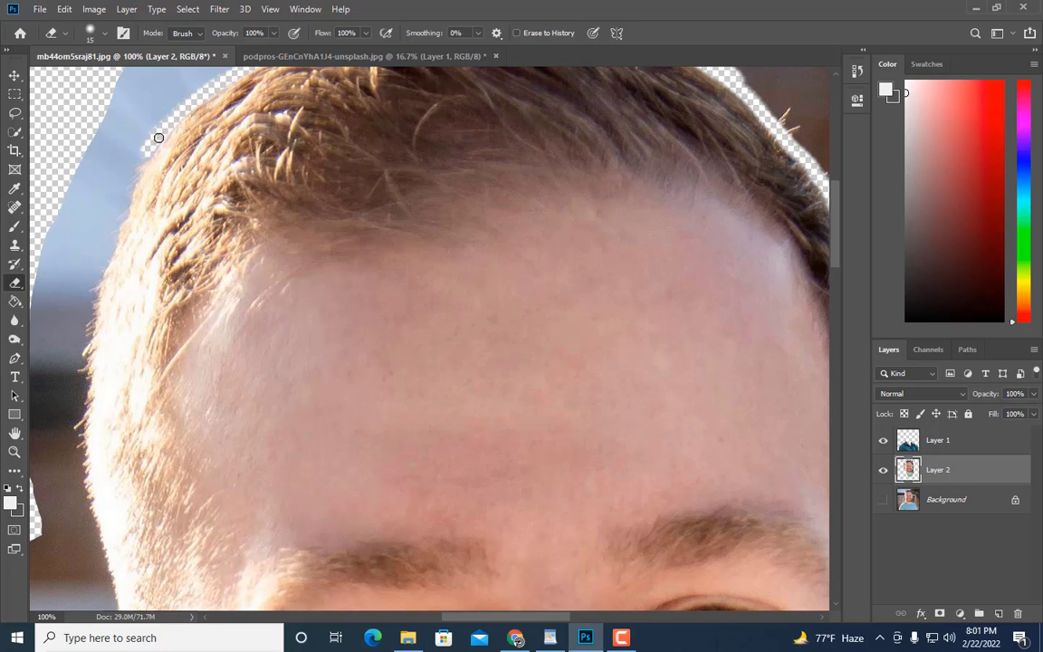
# - Erase the backdrop along the upper hair edge on the sunlit side of the head with a 15 px Eraser
pyautogui.moveTo(126, 200)
pyautogui.mouseDown()
pyautogui.moveTo(107, 242)
pyautogui.moveTo(128, 181)
pyautogui.moveTo(87, 233)
pyautogui.moveTo(80, 276)
pyautogui.mouseUp()
pyautogui.scroll(-2, 131, 153)
pyautogui.scroll(-3, 106, 249)
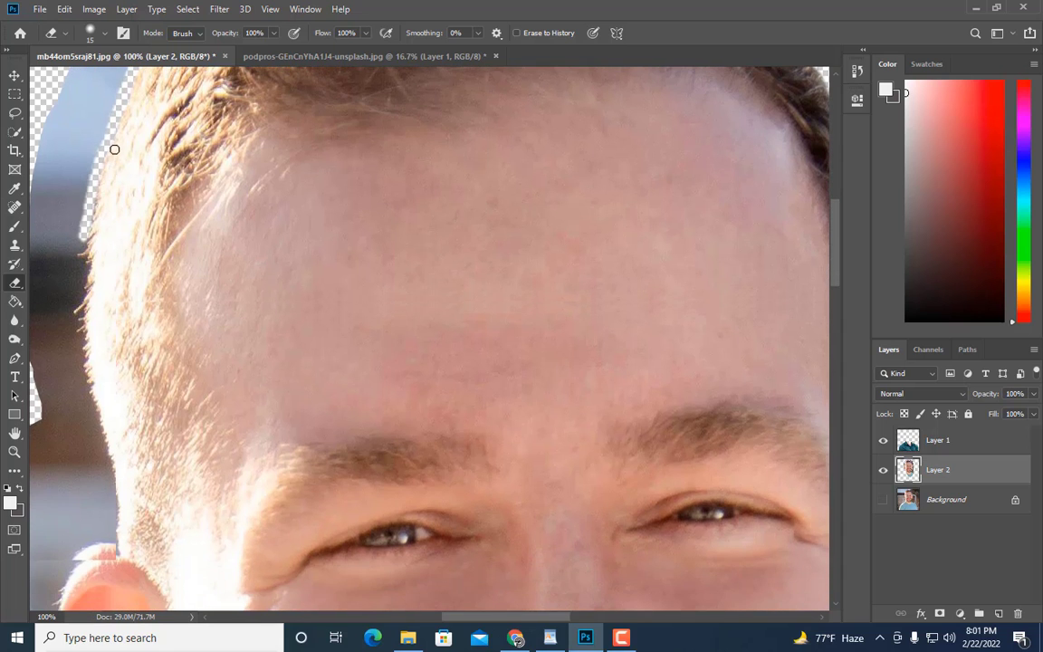
pyautogui.moveTo(101, 150)
pyautogui.mouseDown()
pyautogui.moveTo(85, 239)
pyautogui.moveTo(93, 175)
pyautogui.mouseUp()
# - Erase the backdrop down the hair edge on the sunlit side to the top of the ear with a 20 px, then 15 px Eraser
pyautogui.press(']')
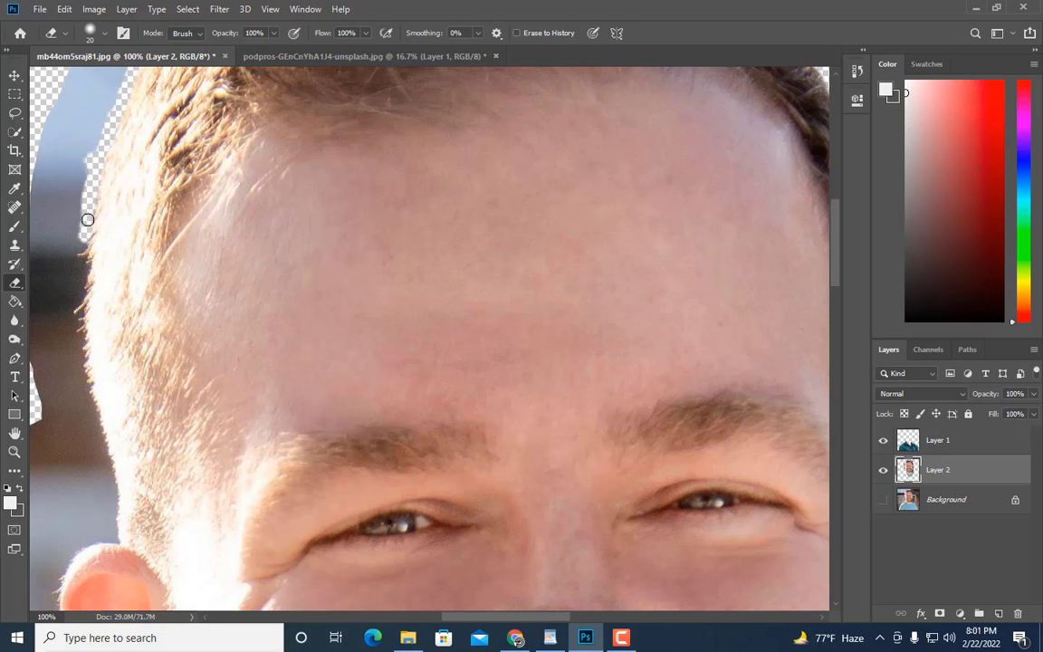
pyautogui.moveTo(88, 219); pyautogui.dragTo(78, 304)
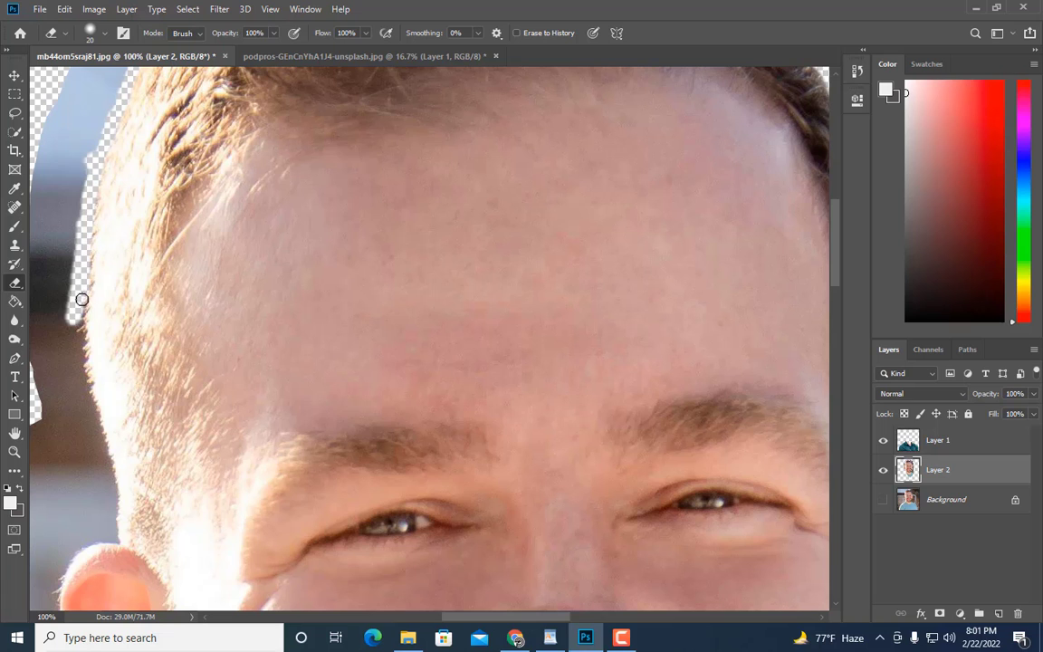
pyautogui.moveTo(81, 299)
pyautogui.mouseDown()
pyautogui.moveTo(77, 344)
pyautogui.moveTo(79, 303)
pyautogui.mouseUp()
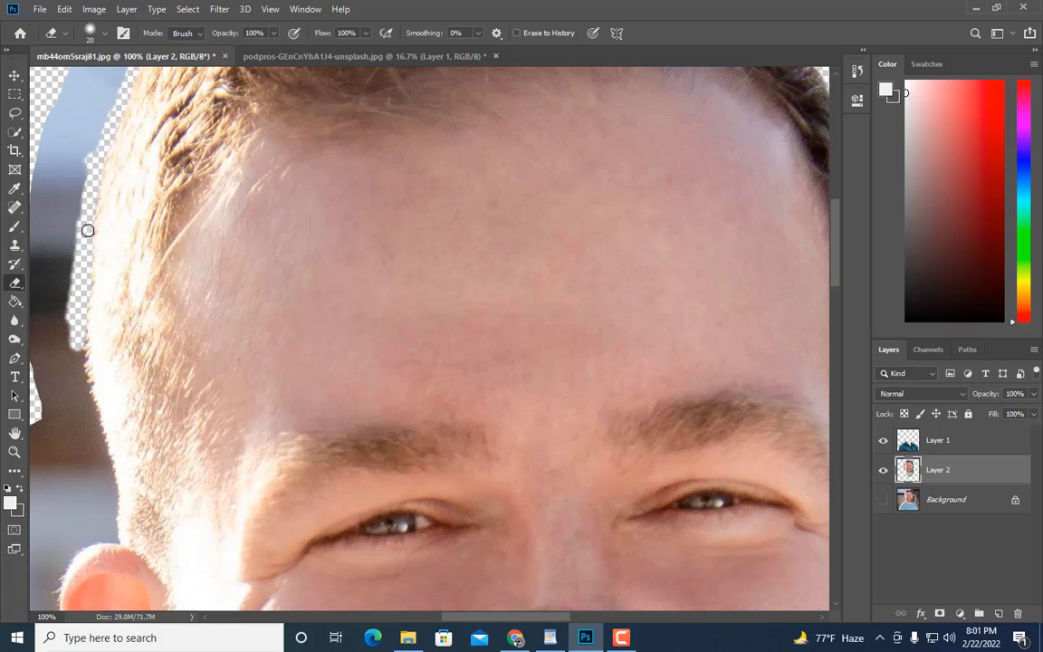
pyautogui.moveTo(88, 230); pyautogui.dragTo(90, 167)
pyautogui.scroll(-3, 90, 167)
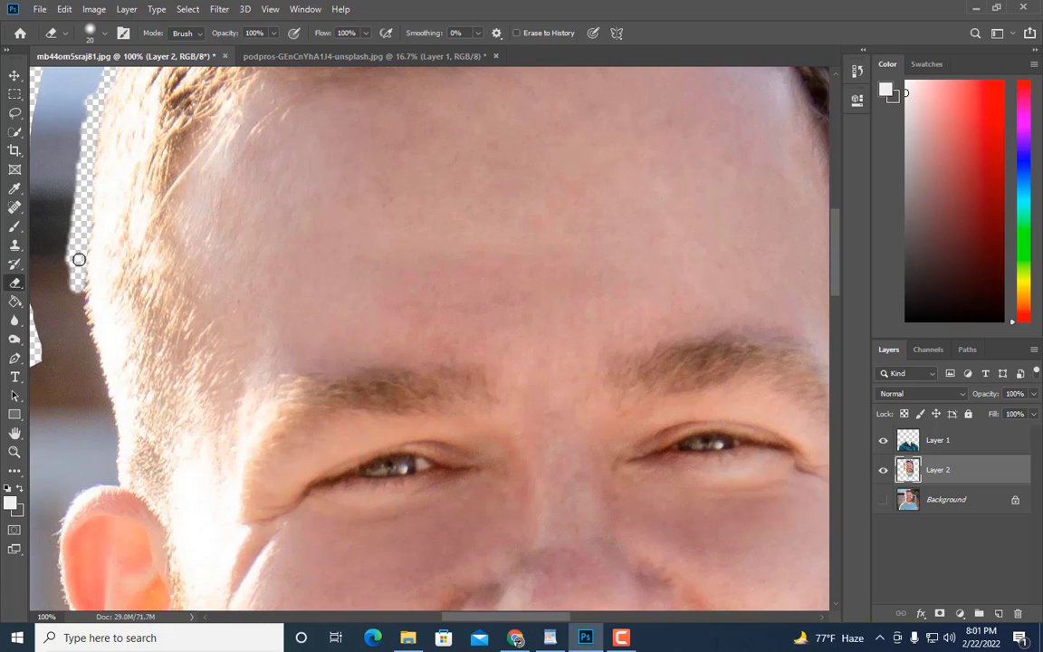
pyautogui.moveTo(79, 260); pyautogui.dragTo(97, 377)
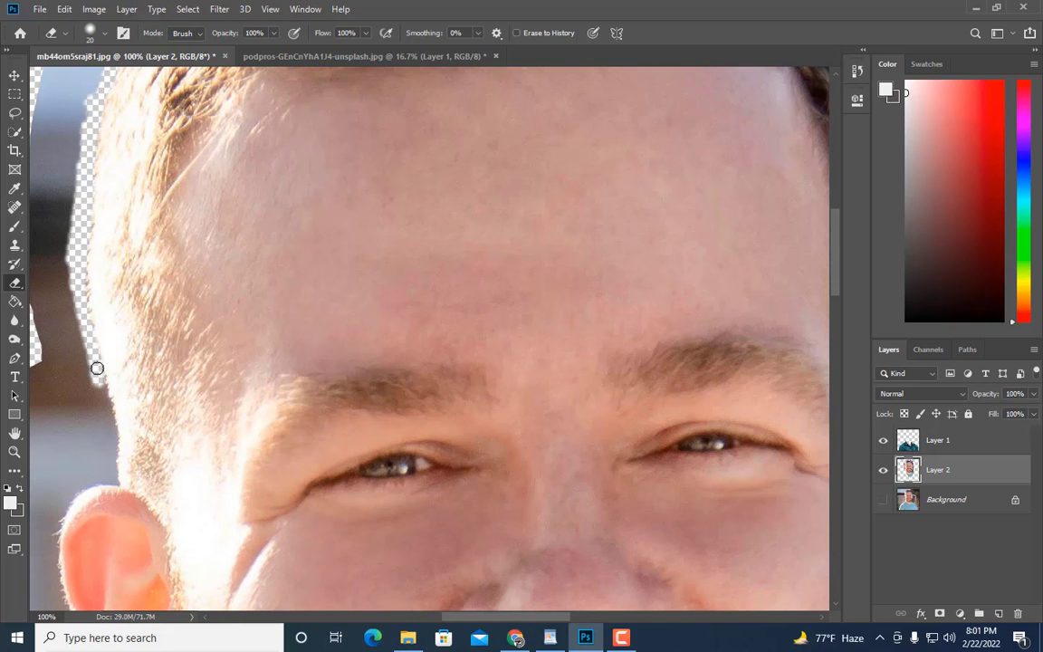
pyautogui.scroll(-3, 114, 282)
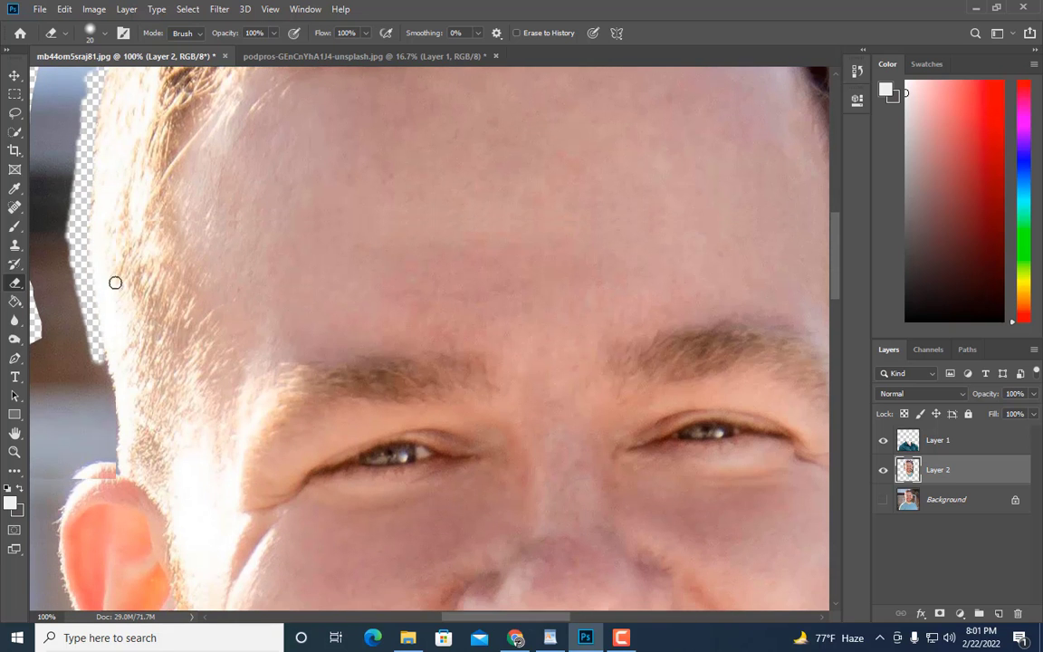
pyautogui.moveTo(100, 319); pyautogui.dragTo(110, 412)
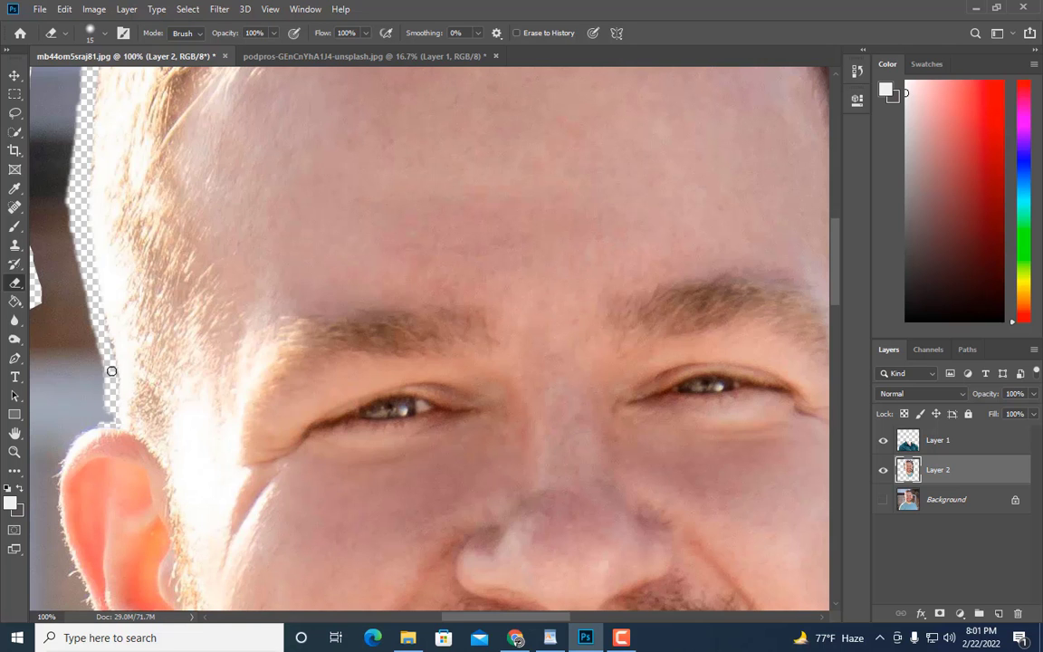
pyautogui.scroll(-2, 95, 286)
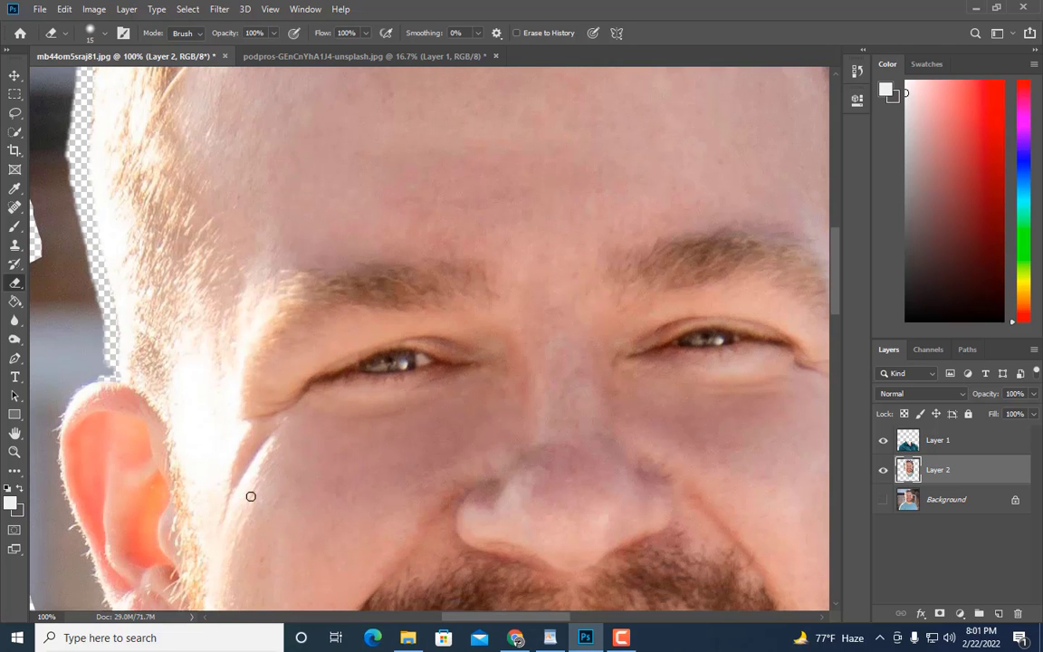
# - Erase the backdrop around the upper curve of the sunlit ear with a 9 px Eraser
pyautogui.moveTo(480, 618); pyautogui.dragTo(446, 620)
pyautogui.hotkey('ctrl', '+')
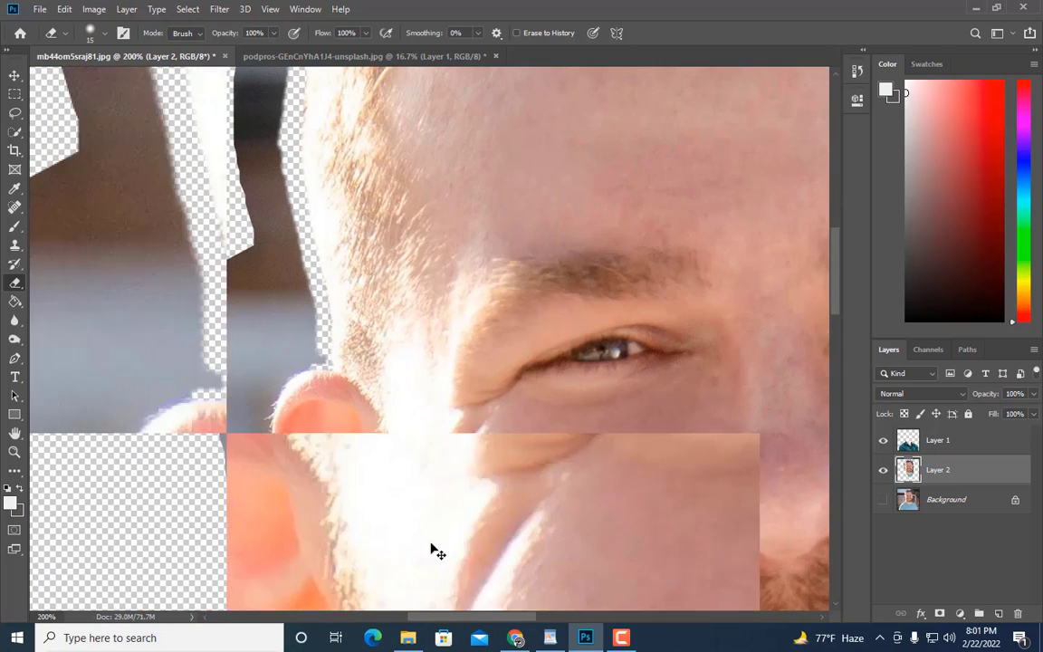
pyautogui.press('[')
pyautogui.press('[')
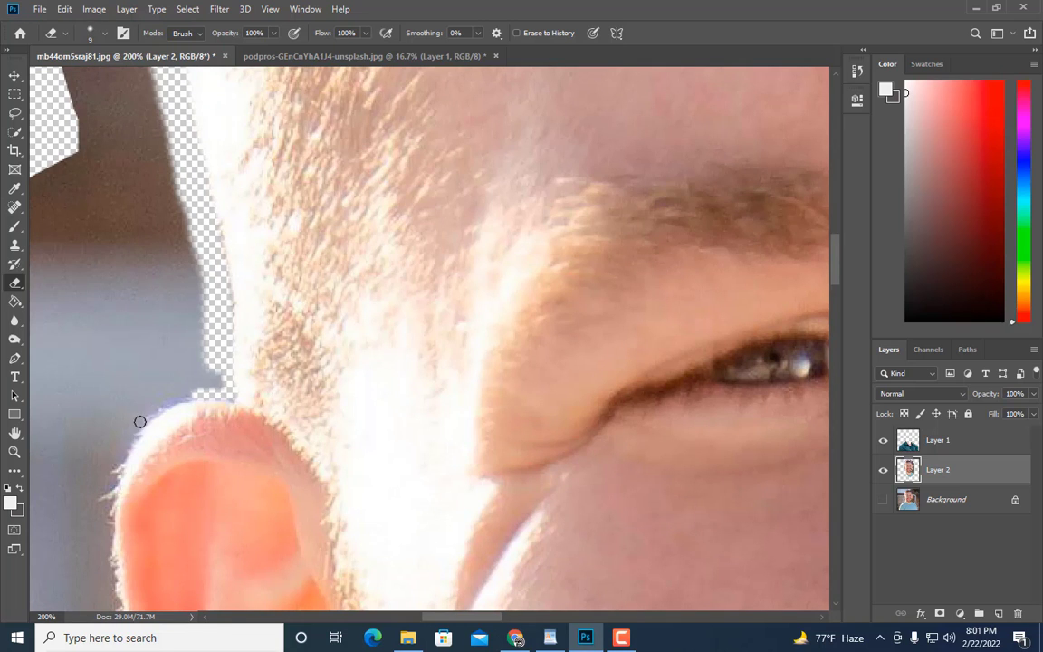
pyautogui.moveTo(149, 413); pyautogui.dragTo(214, 395)
pyautogui.moveTo(134, 437); pyautogui.dragTo(110, 485)
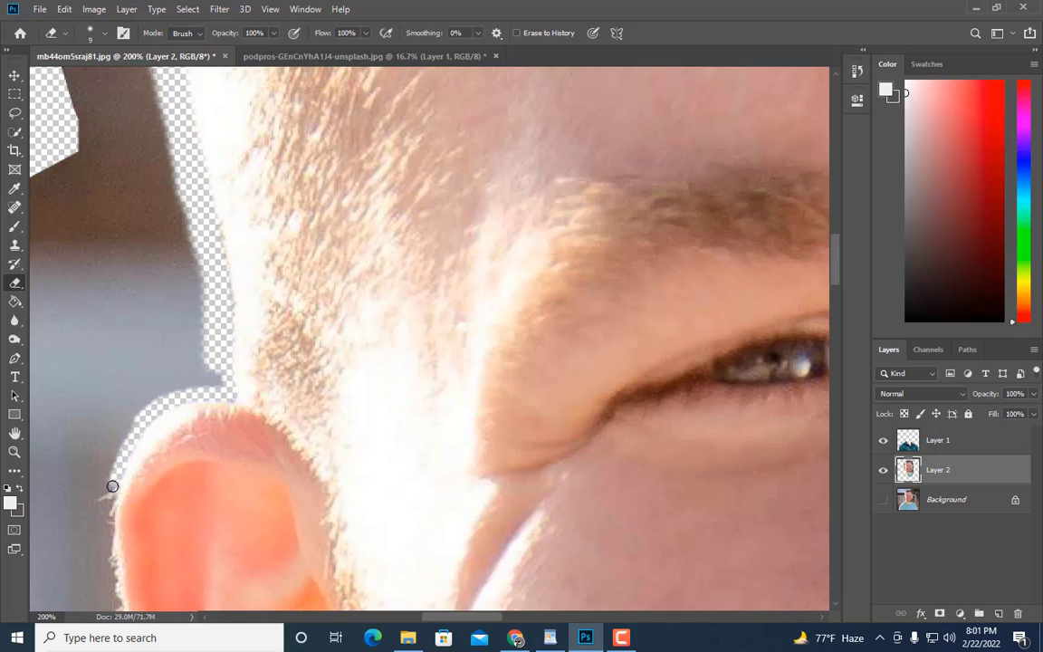
# - Erase the backdrop down the outer rim of the sunlit ear with a 10 px Eraser
pyautogui.scroll(-4, 77, 432)
pyautogui.press(']')
pyautogui.moveTo(138, 306)
pyautogui.mouseDown()
pyautogui.moveTo(108, 362)
pyautogui.moveTo(100, 439)
pyautogui.mouseUp()
pyautogui.scroll(-2, 100, 439)
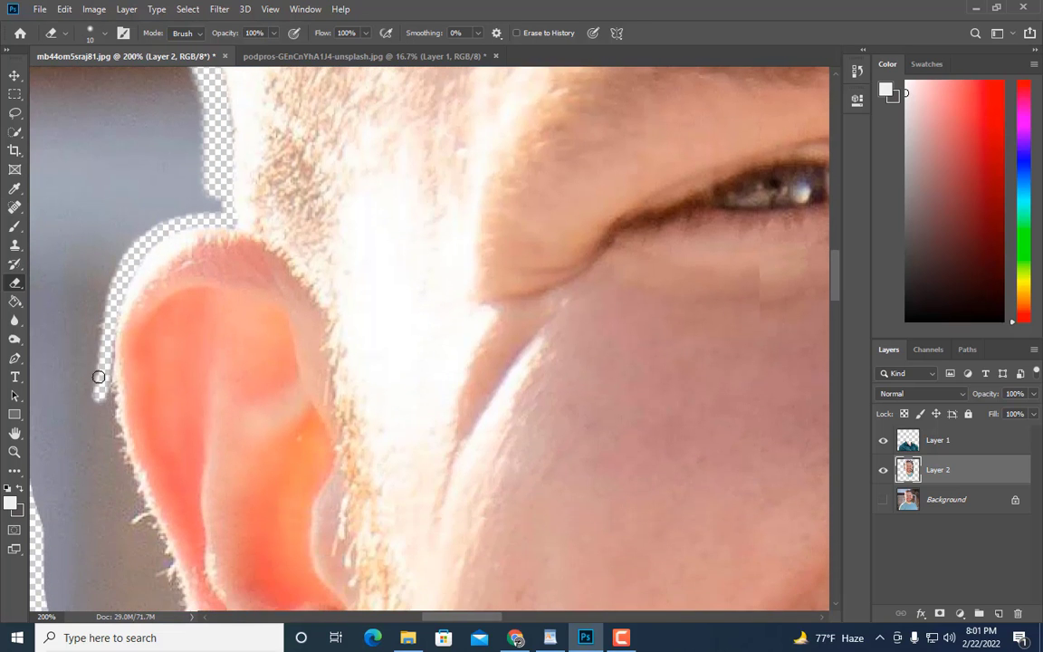
pyautogui.moveTo(109, 390); pyautogui.dragTo(139, 509)
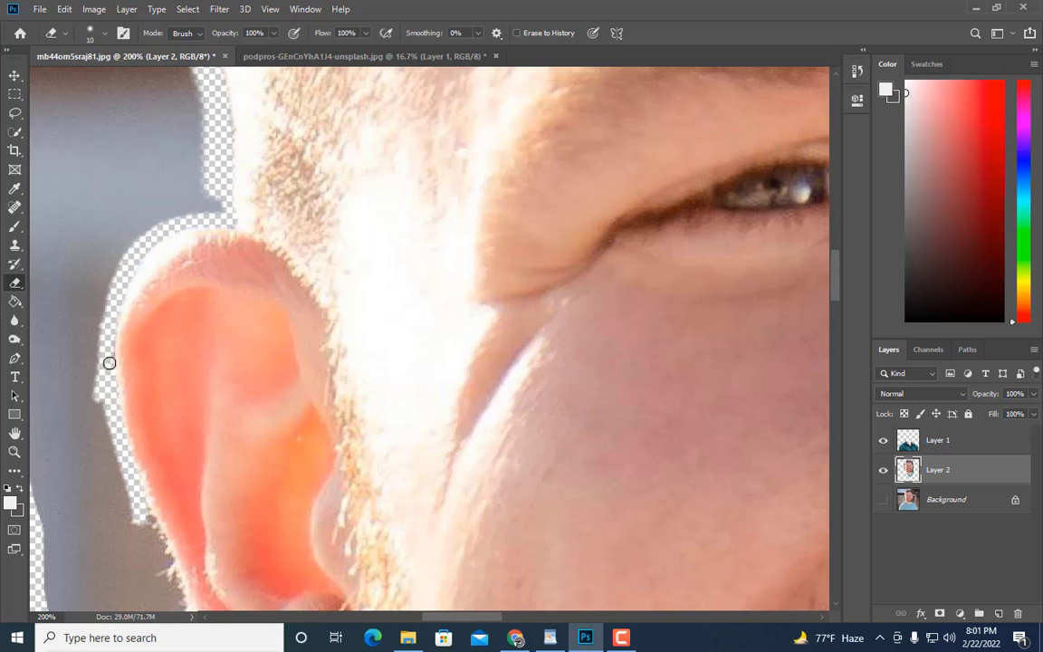
pyautogui.moveTo(108, 362); pyautogui.dragTo(107, 310)
# - Clear the backdrop along the lower rim of the ear to the earlobe, widen the strip beside the ear, and enlarge the Eraser to 20 px
pyautogui.scroll(-7, 119, 298)
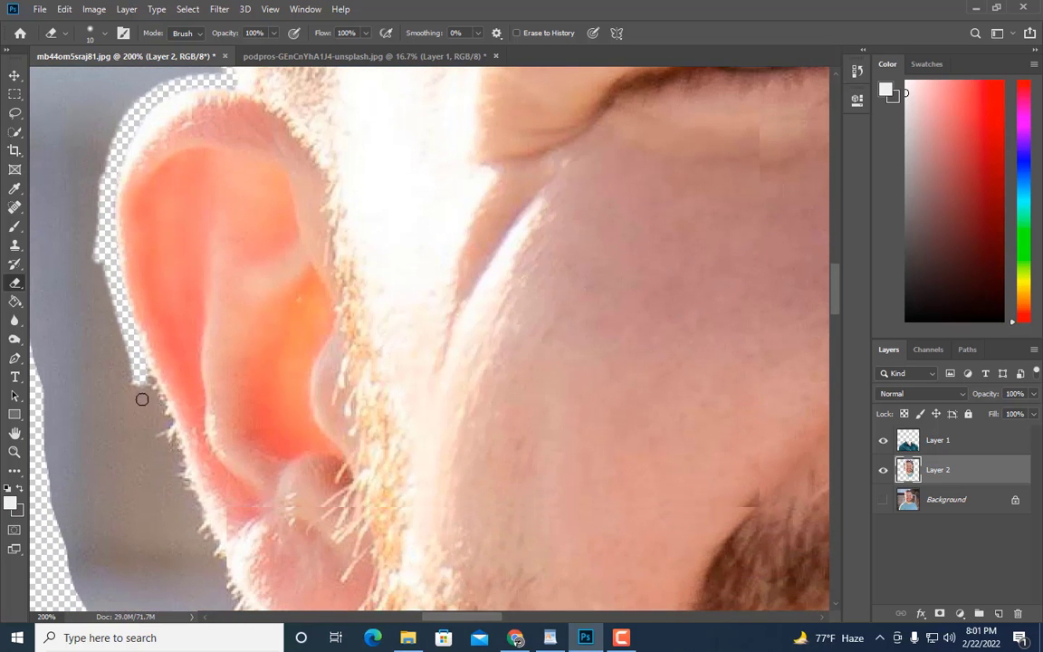
pyautogui.scroll(-2, 140, 371)
pyautogui.moveTo(152, 337)
pyautogui.mouseDown()
pyautogui.moveTo(223, 523)
pyautogui.moveTo(182, 462)
pyautogui.moveTo(113, 269)
pyautogui.moveTo(104, 204)
pyautogui.mouseUp()
pyautogui.press(']')
pyautogui.press(']')
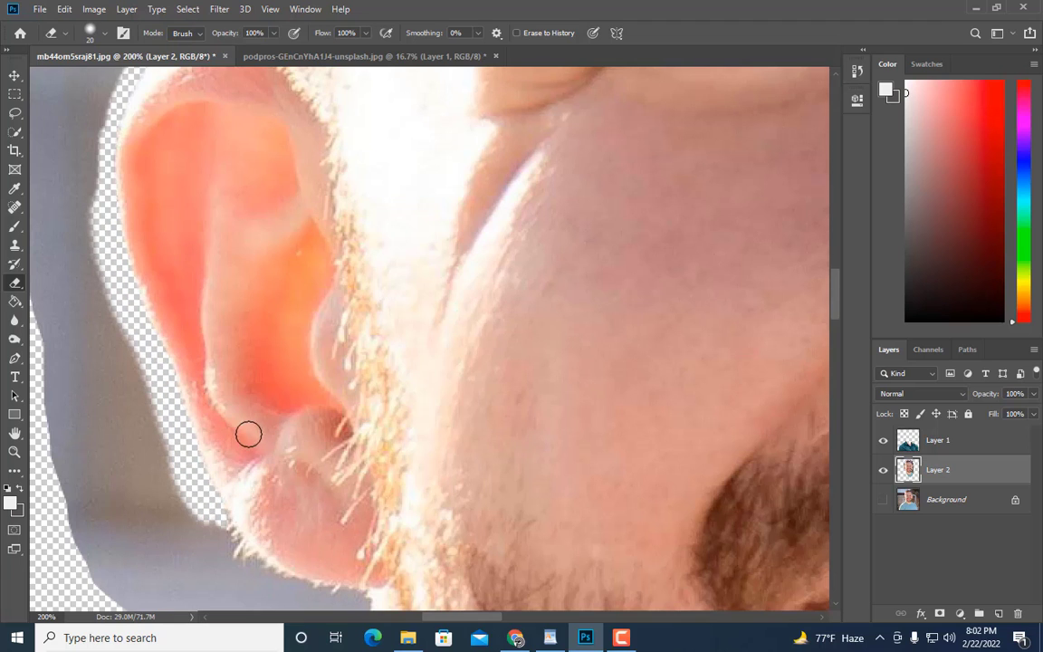
# - Erase the backdrop under the earlobe to where it meets the neck with a 10 px Eraser
pyautogui.scroll(-5, 235, 407)
pyautogui.scroll(-1, 222, 412)
pyautogui.press('[')
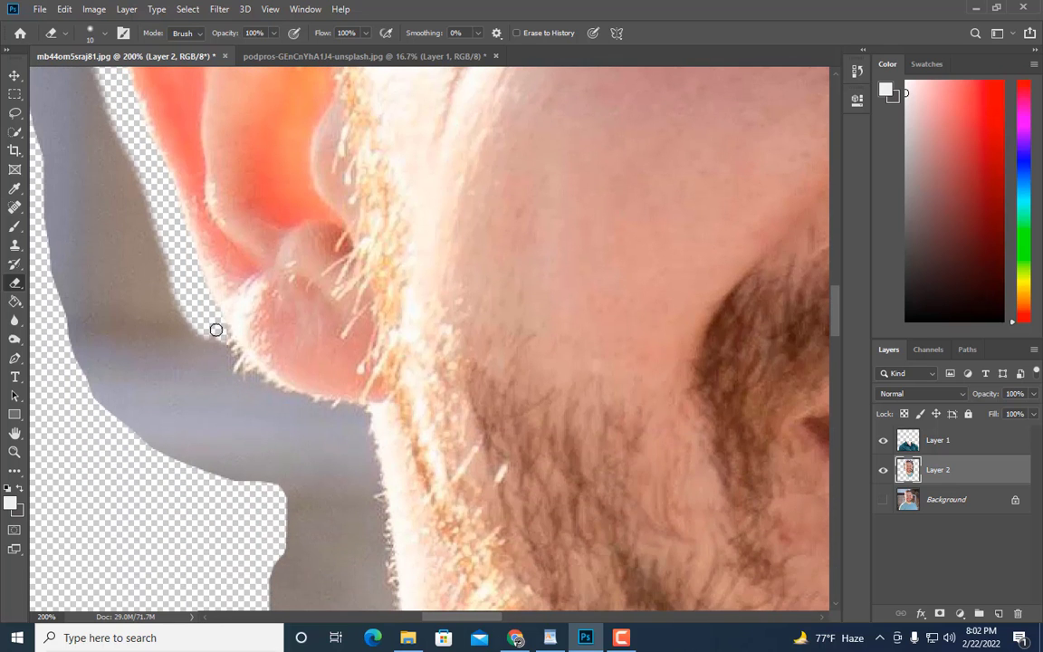
pyautogui.moveTo(222, 332)
pyautogui.mouseDown()
pyautogui.moveTo(247, 370)
pyautogui.moveTo(232, 352)
pyautogui.moveTo(276, 385)
pyautogui.moveTo(340, 409)
pyautogui.moveTo(310, 405)
pyautogui.moveTo(358, 408)
pyautogui.moveTo(367, 442)
pyautogui.mouseUp()
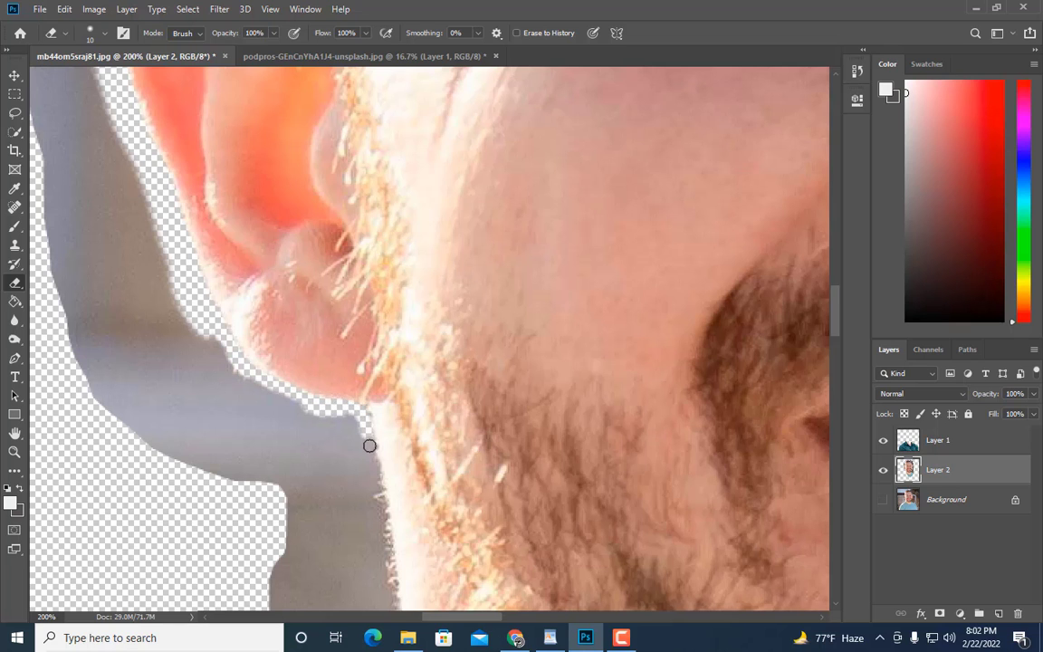
# - Erase the backdrop along the sunlit edge of the neck down to the shirt collar, finishing with a 9 px Eraser
pyautogui.scroll(-3, 363, 426)
pyautogui.scroll(-2, 382, 359)
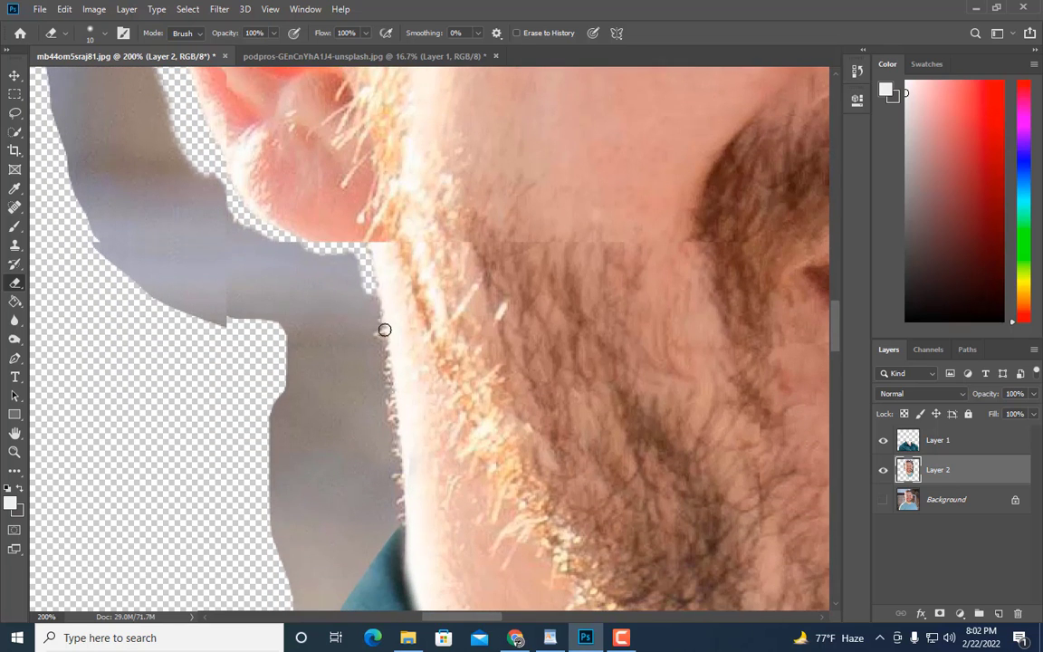
pyautogui.moveTo(370, 243); pyautogui.dragTo(388, 345)
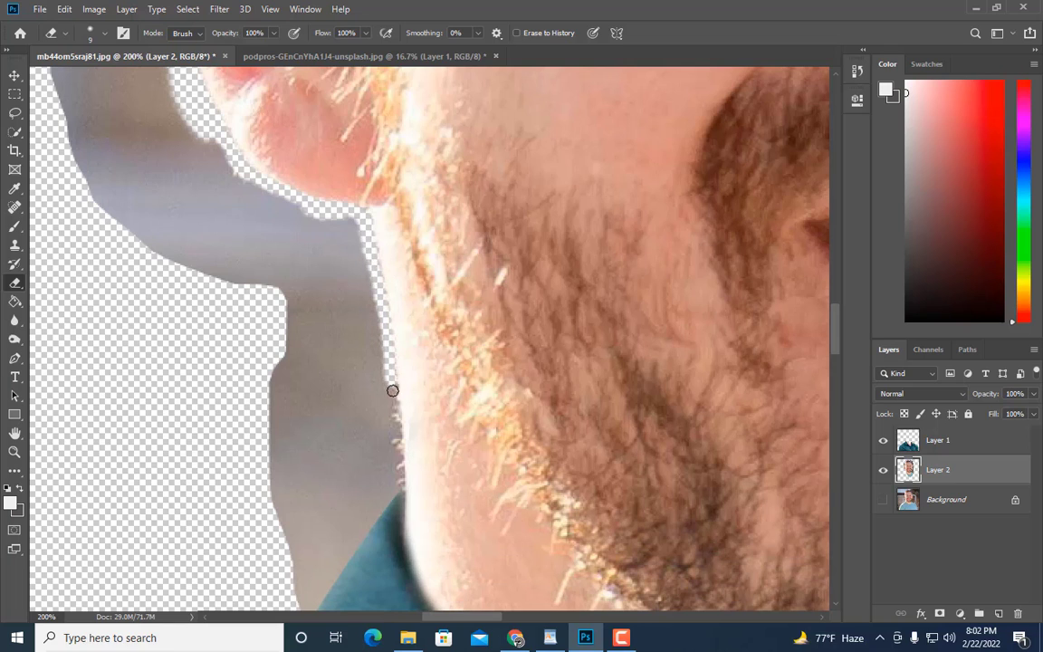
pyautogui.moveTo(394, 409); pyautogui.dragTo(399, 469)
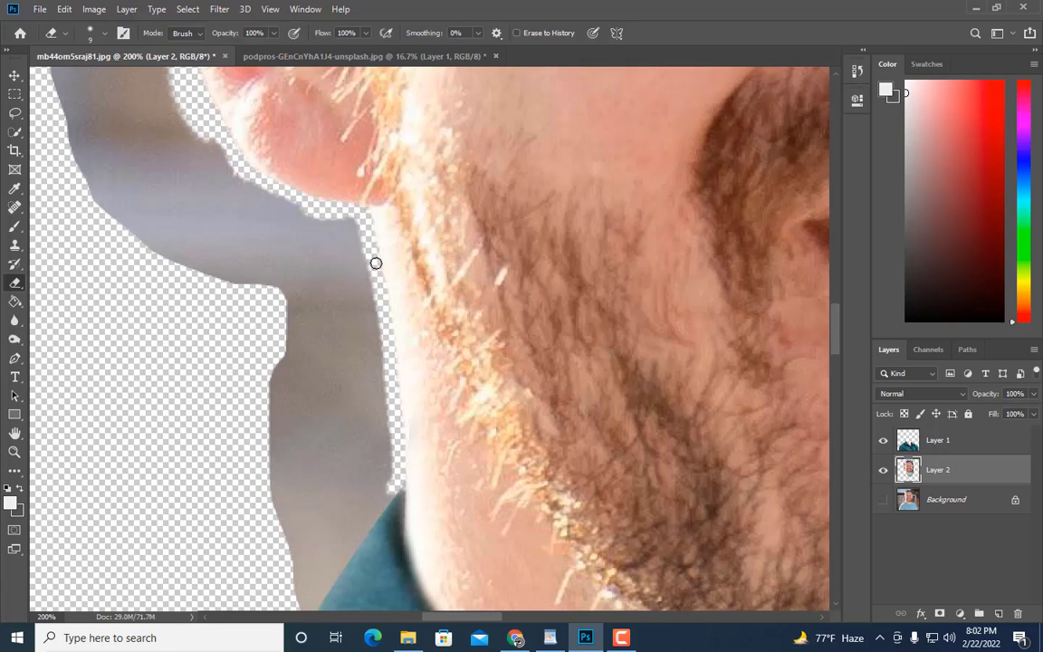
# - Widen the cleared strip from the earlobe down the neck to the collar with a 15 px Eraser and then a larger one
pyautogui.press(']')
pyautogui.moveTo(349, 211)
pyautogui.mouseDown()
pyautogui.moveTo(312, 212)
pyautogui.moveTo(337, 217)
pyautogui.moveTo(360, 247)
pyautogui.moveTo(372, 308)
pyautogui.moveTo(388, 484)
pyautogui.moveTo(358, 533)
pyautogui.mouseUp()
pyautogui.scroll(-3, 363, 520)
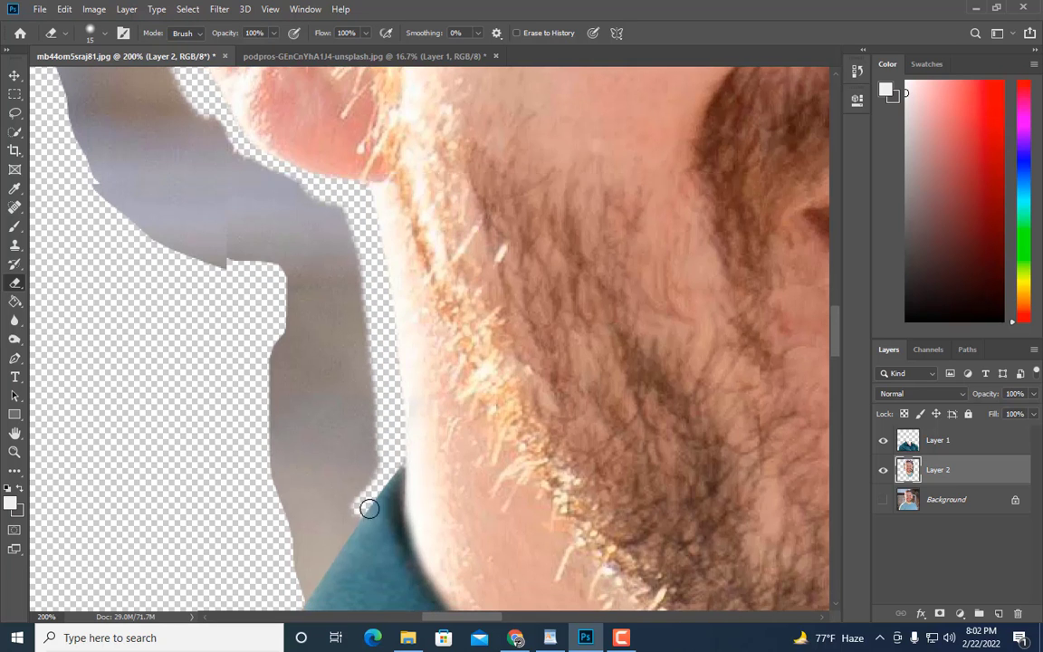
pyautogui.press(']')
pyautogui.press(']')
pyautogui.moveTo(375, 456)
pyautogui.mouseDown()
pyautogui.moveTo(279, 588)
pyautogui.moveTo(342, 479)
pyautogui.moveTo(370, 379)
pyautogui.moveTo(358, 389)
pyautogui.moveTo(397, 383)
pyautogui.moveTo(399, 359)
pyautogui.moveTo(386, 260)
pyautogui.moveTo(323, 223)
pyautogui.moveTo(273, 104)
pyautogui.mouseUp()
# - Widen the cleared strip around the outside of the sunlit ear with a 25 px Eraser
pyautogui.press(']')
pyautogui.hotkey('ctrl', '-')
pyautogui.press('[')
pyautogui.scroll(5, 269, 122)
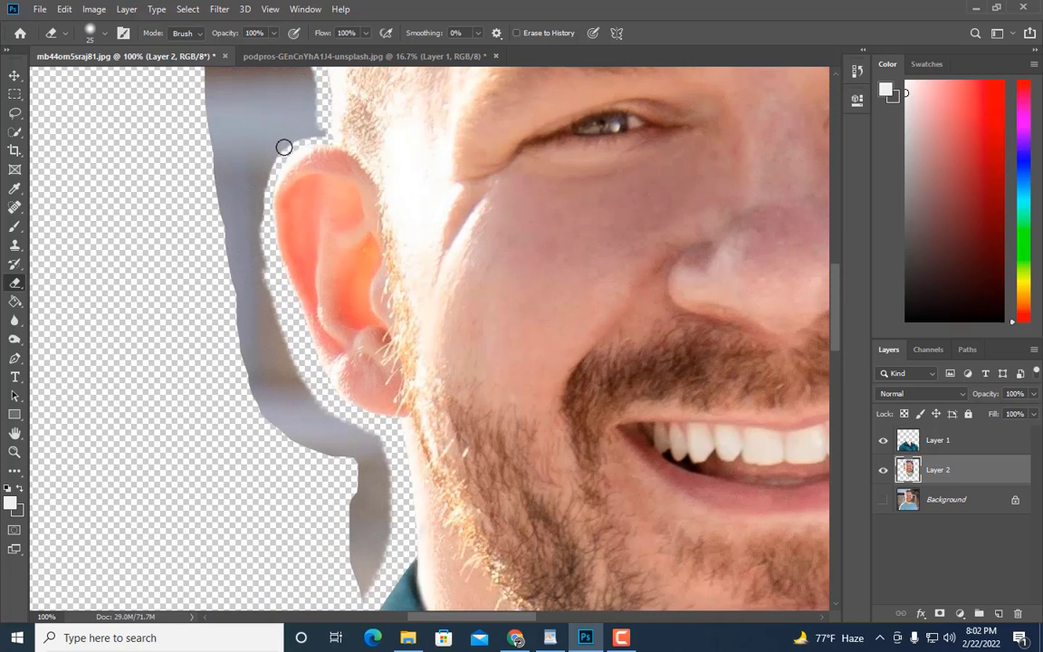
pyautogui.moveTo(268, 170)
pyautogui.mouseDown()
pyautogui.moveTo(263, 249)
pyautogui.moveTo(275, 293)
pyautogui.mouseUp()
pyautogui.moveTo(288, 143)
pyautogui.mouseDown()
pyautogui.moveTo(308, 86)
pyautogui.moveTo(319, 114)
pyautogui.moveTo(302, 112)
pyautogui.moveTo(299, 94)
pyautogui.moveTo(313, 189)
pyautogui.moveTo(259, 266)
pyautogui.moveTo(239, 313)
pyautogui.mouseUp()
pyautogui.scroll(3, 319, 112)
pyautogui.press(']')
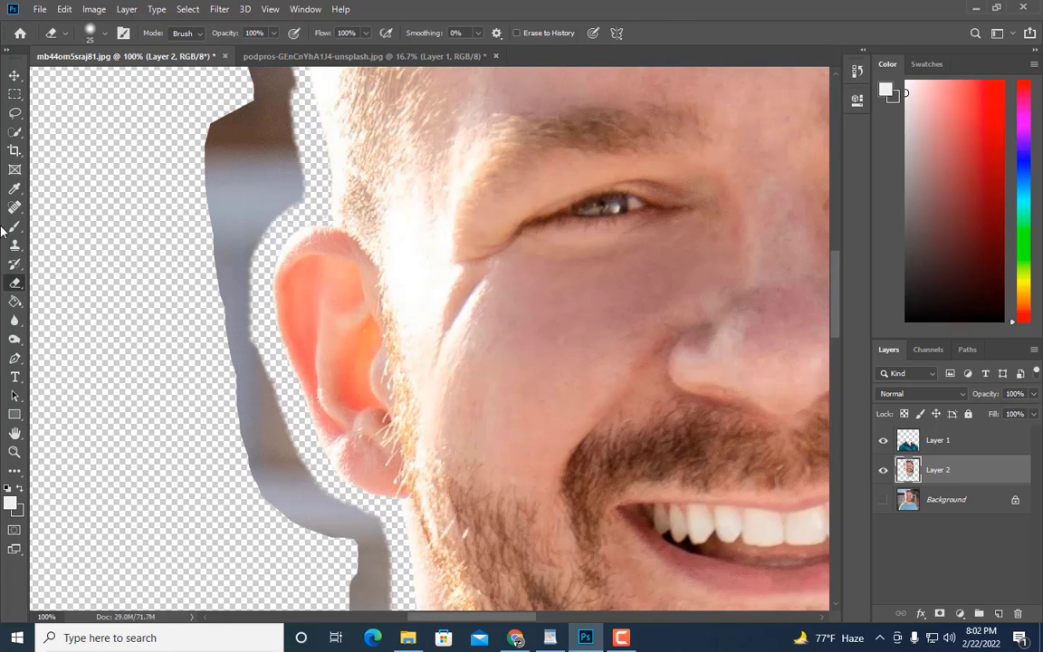
# - Outline the leftover backdrop beside the sunlit ear with the Lasso tool, delete it and deselect
pyautogui.click(14, 112)
pyautogui.moveTo(115, 143)
pyautogui.mouseDown()
pyautogui.moveTo(171, 92)
pyautogui.moveTo(244, 79)
pyautogui.moveTo(304, 114)
pyautogui.moveTo(313, 204)
pyautogui.mouseUp()
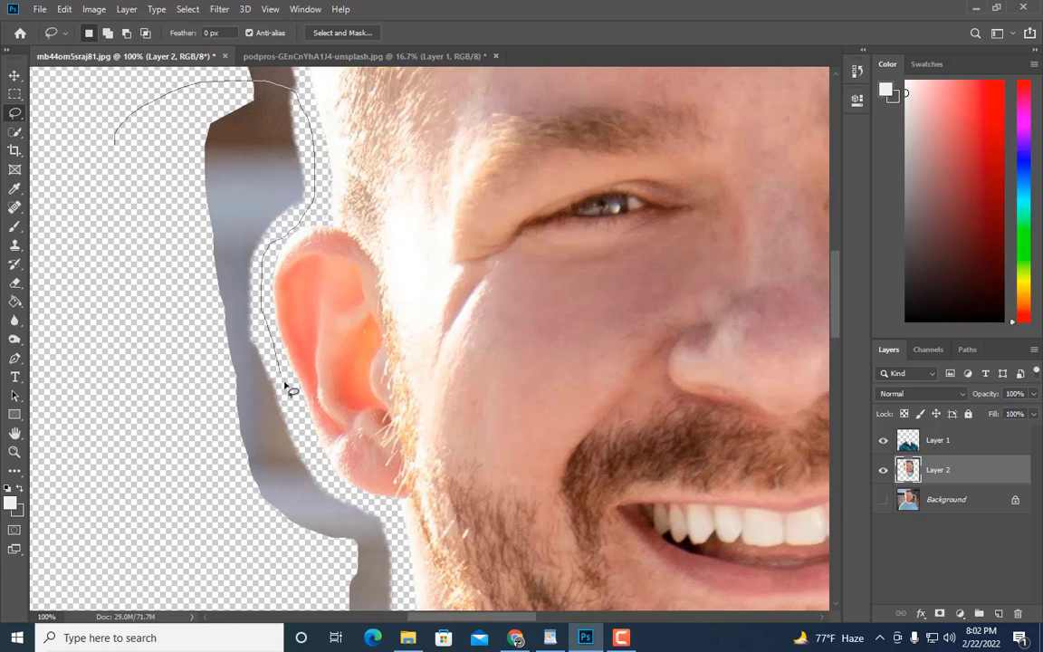
pyautogui.moveTo(332, 504)
pyautogui.mouseDown()
pyautogui.moveTo(257, 557)
pyautogui.moveTo(172, 496)
pyautogui.mouseUp()
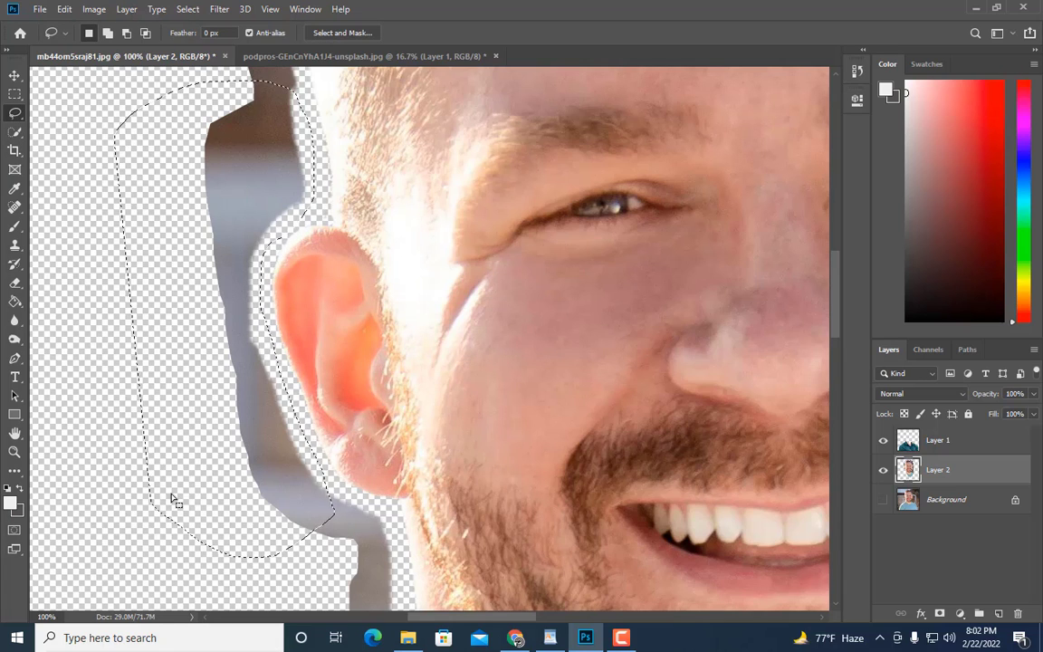
pyautogui.press('Delete')
pyautogui.hotkey('ctrl', 'd')
# - Lasso the remaining backdrop fragment beside the neck below the earlobe, delete it and deselect
pyautogui.scroll(-5, 494, 489)
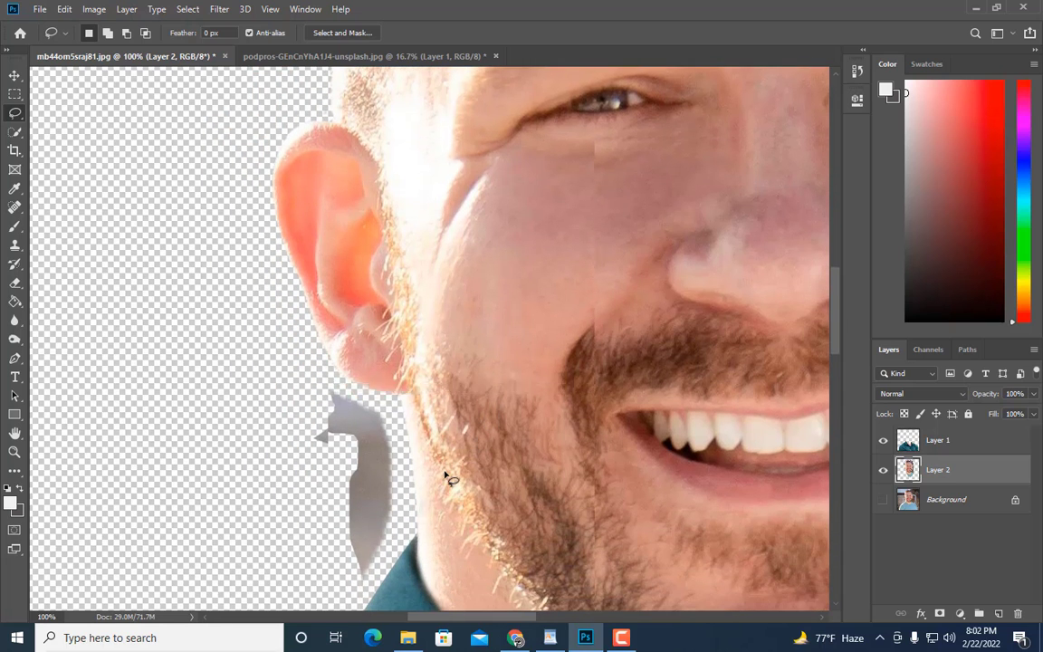
pyautogui.moveTo(281, 396); pyautogui.dragTo(304, 362)
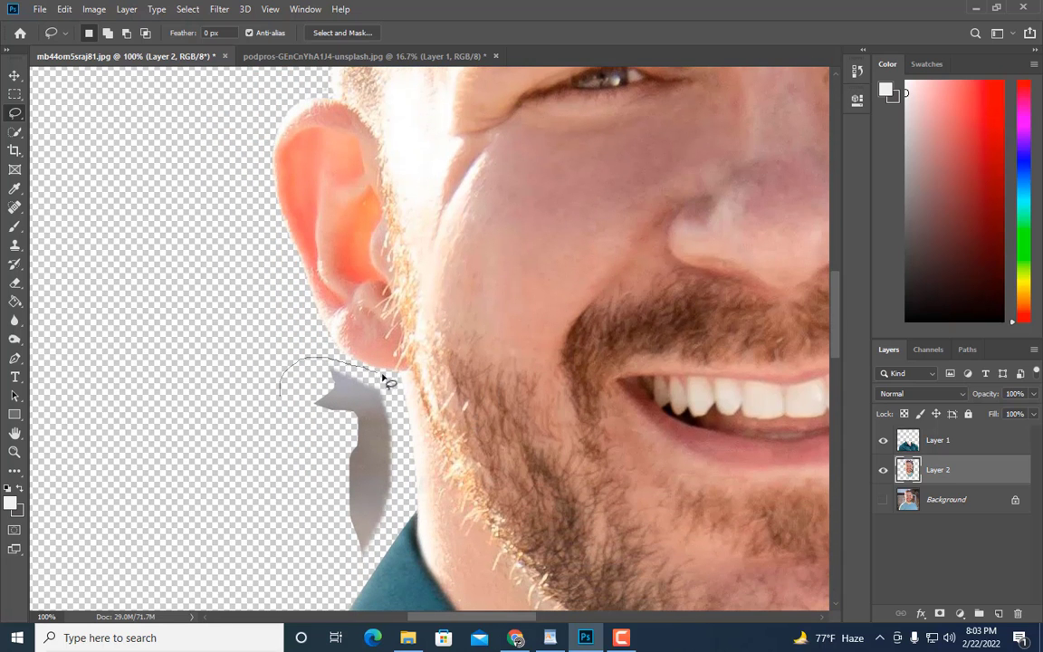
pyautogui.moveTo(403, 415); pyautogui.dragTo(403, 482)
pyautogui.moveTo(383, 548)
pyautogui.mouseDown()
pyautogui.moveTo(321, 551)
pyautogui.moveTo(290, 503)
pyautogui.mouseUp()
pyautogui.press('Delete')
pyautogui.hotkey('ctrl', 'd')
# - Lasso the leftover backdrop beside the temple and upper hair on the sunlit side and delete it
pyautogui.hotkey('ctrl', '-')
pyautogui.hotkey('ctrl', '-')
pyautogui.hotkey('ctrl', '-')
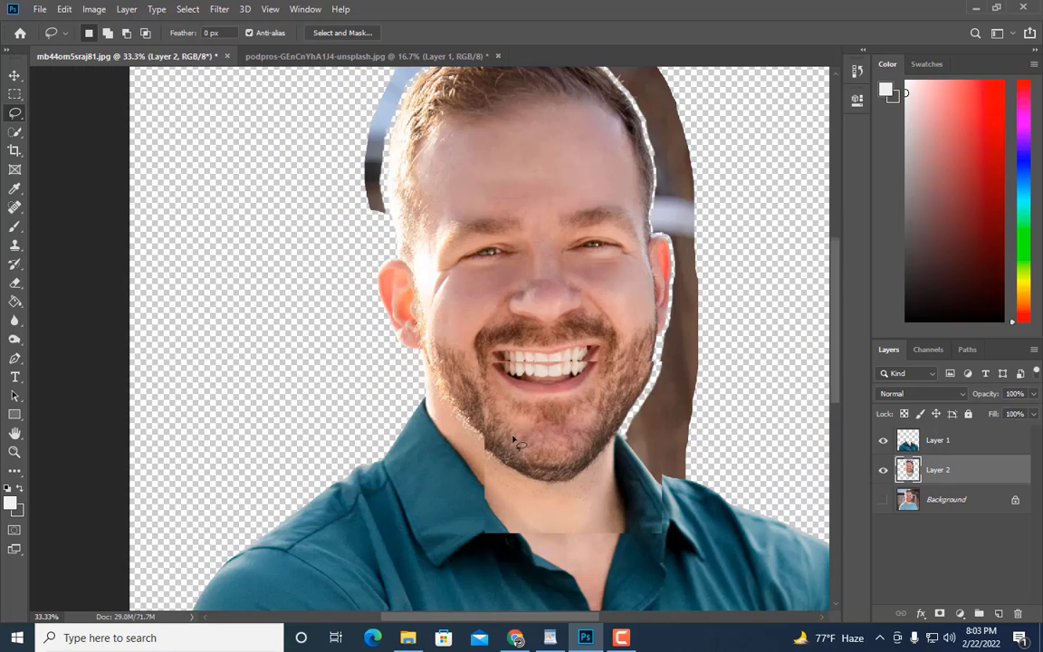
pyautogui.scroll(5, 512, 437)
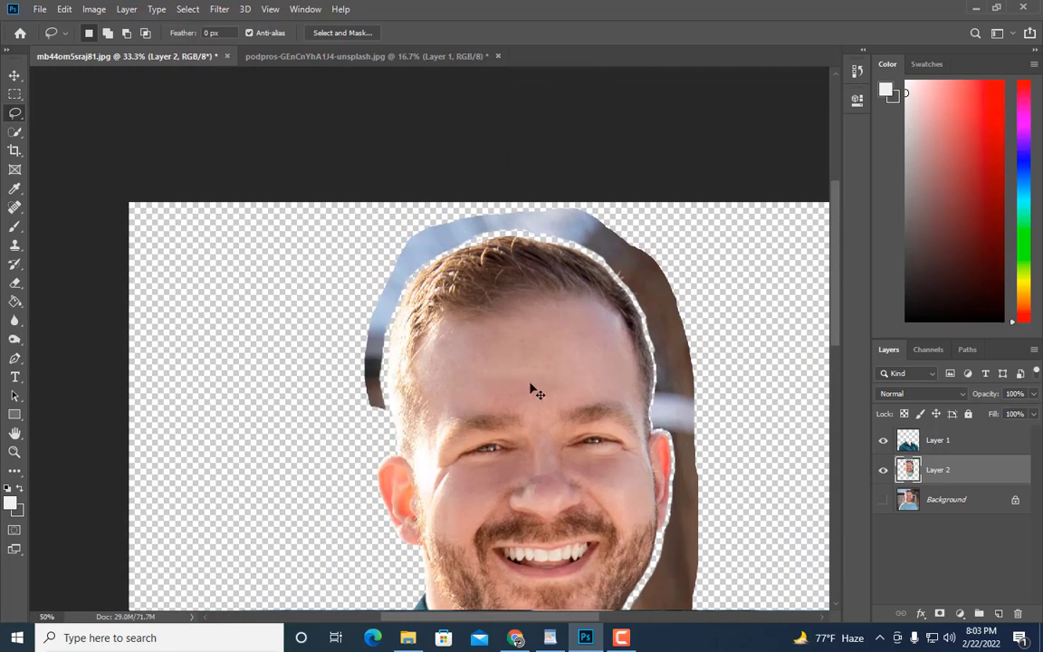
pyautogui.hotkey('ctrl', '+')
pyautogui.hotkey('ctrl', '+')
pyautogui.hotkey('ctrl', '+')
pyautogui.scroll(-1, 334, 353)
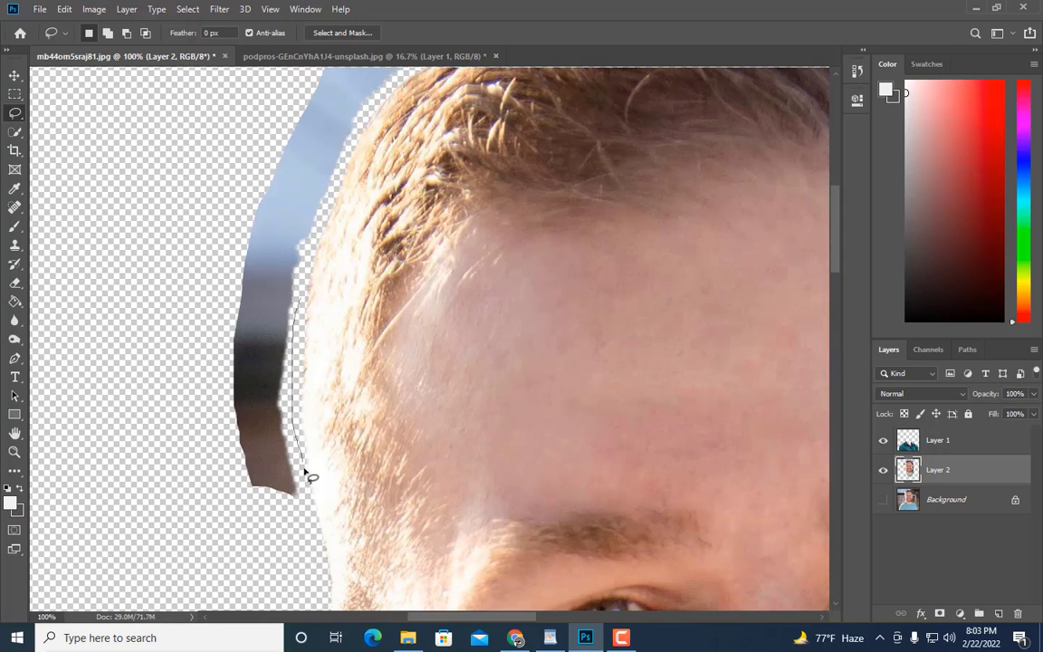
pyautogui.moveTo(306, 472)
pyautogui.mouseDown()
pyautogui.moveTo(238, 534)
pyautogui.moveTo(136, 382)
pyautogui.moveTo(218, 153)
pyautogui.moveTo(324, 125)
pyautogui.mouseUp()
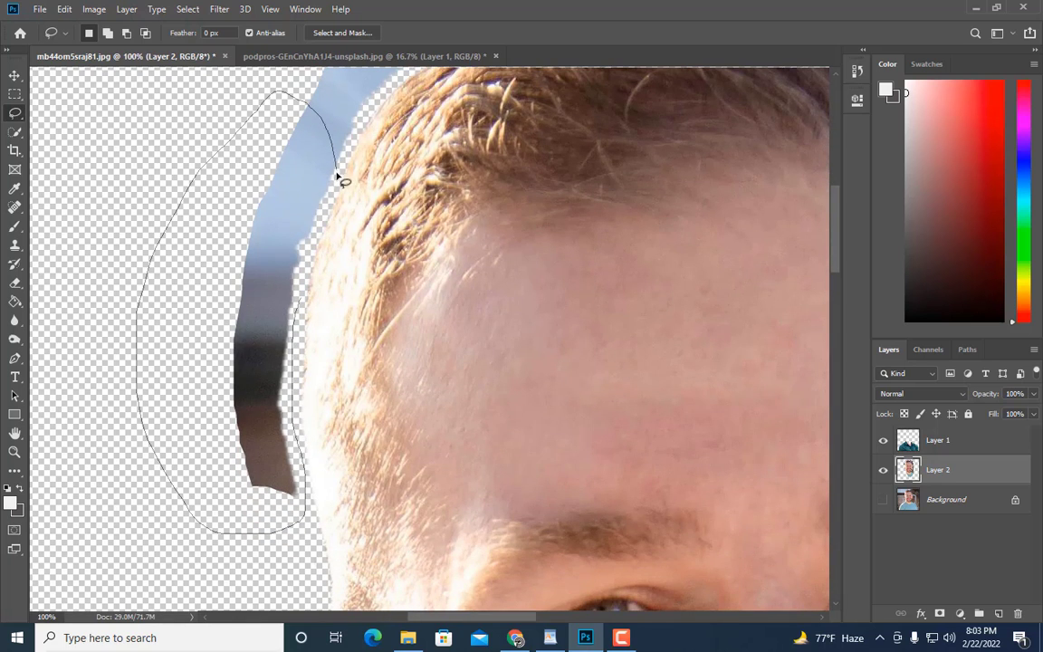
pyautogui.moveTo(308, 281); pyautogui.dragTo(312, 299)
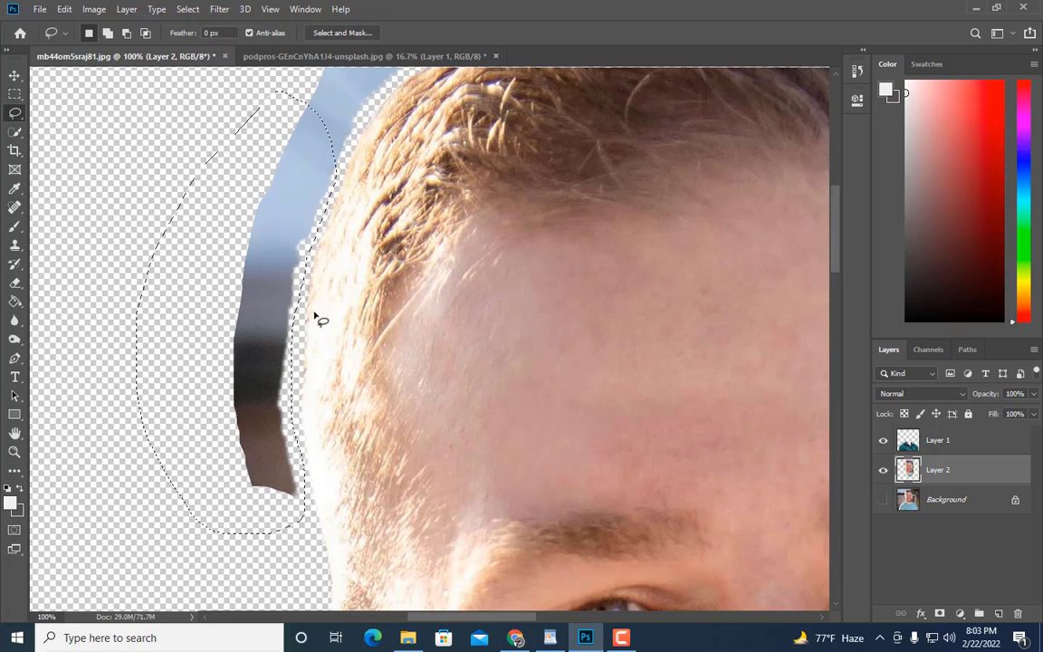
pyautogui.press('Delete')
# - Examine the whole cutout and the leftover backdrop beside the ear, jaw and collar on the shaded side
pyautogui.hotkey('ctrl', '-')
pyautogui.hotkey('ctrl', '-')
pyautogui.hotkey('ctrl', '-')
pyautogui.hotkey('ctrl', '-')
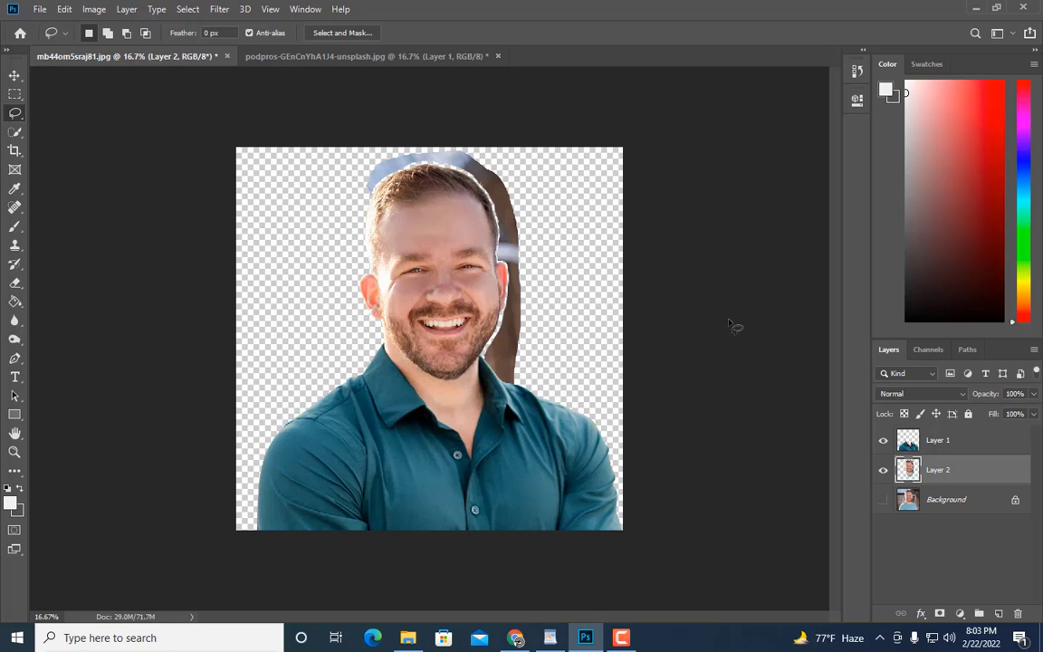
pyautogui.hotkey('ctrl', '+')
pyautogui.hotkey('ctrl', '+')
pyautogui.hotkey('ctrl', '+')
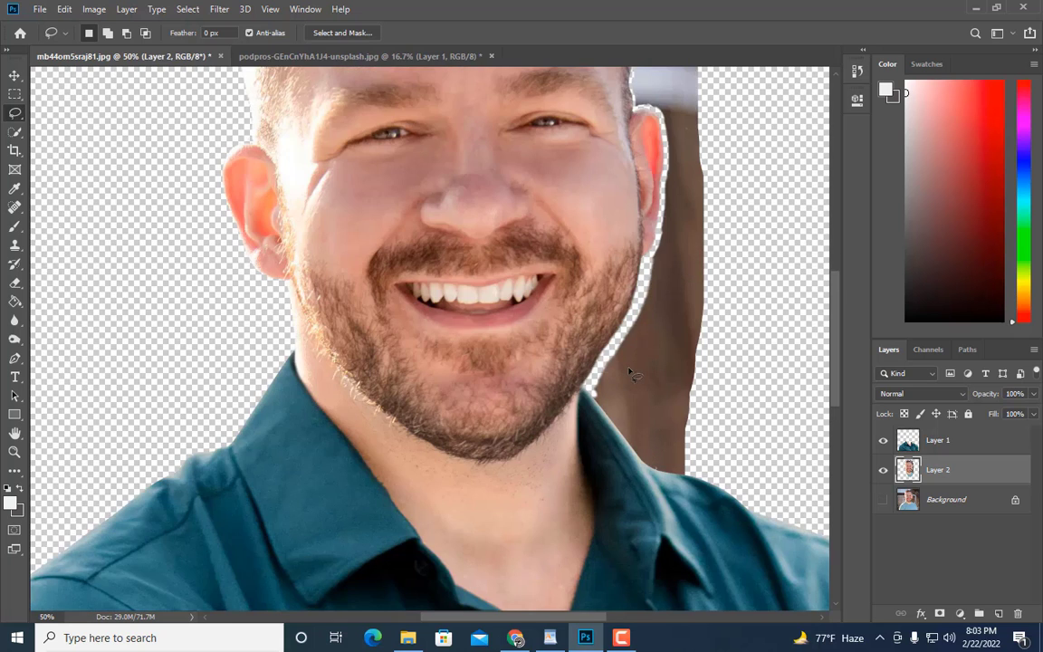
pyautogui.scroll(-1, 615, 371)
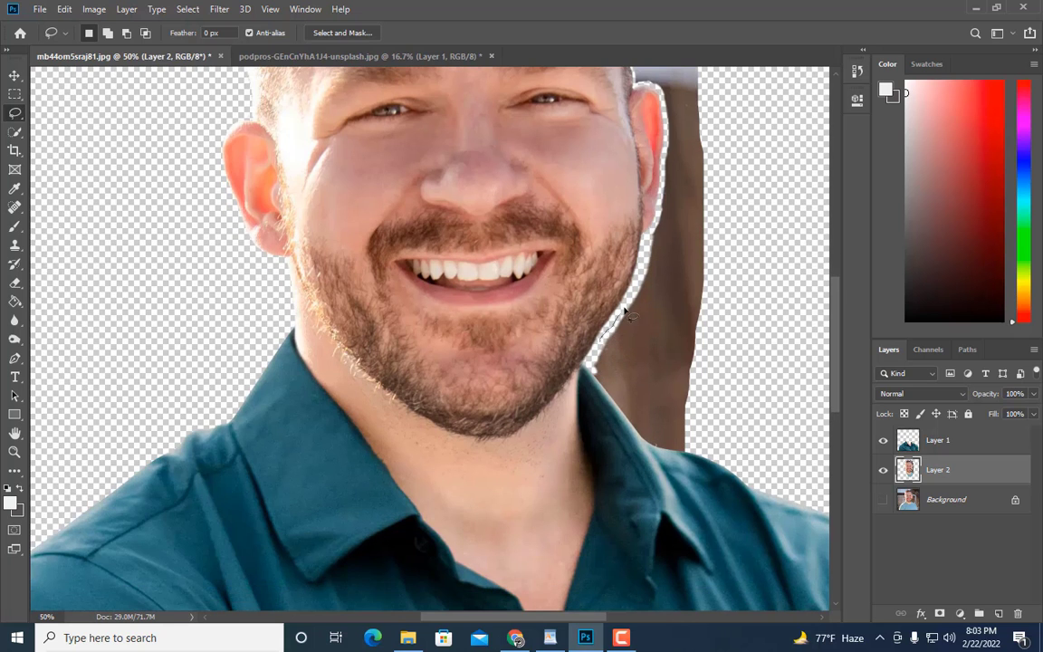
# - Lasso the leftover backdrop beside the jaw and collar on the shaded side, delete it and deselect
pyautogui.moveTo(721, 241)
pyautogui.mouseDown()
pyautogui.moveTo(771, 359)
pyautogui.moveTo(727, 485)
pyautogui.mouseUp()
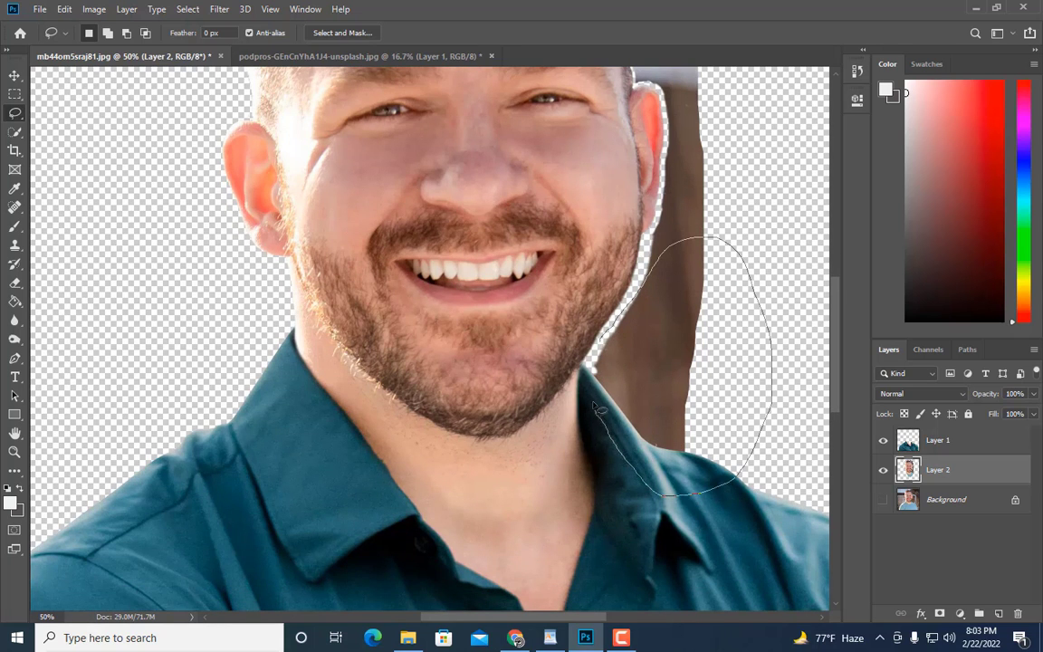
pyautogui.moveTo(590, 379); pyautogui.dragTo(589, 385)
pyautogui.press('Delete')
pyautogui.hotkey('ctrl', 'd')
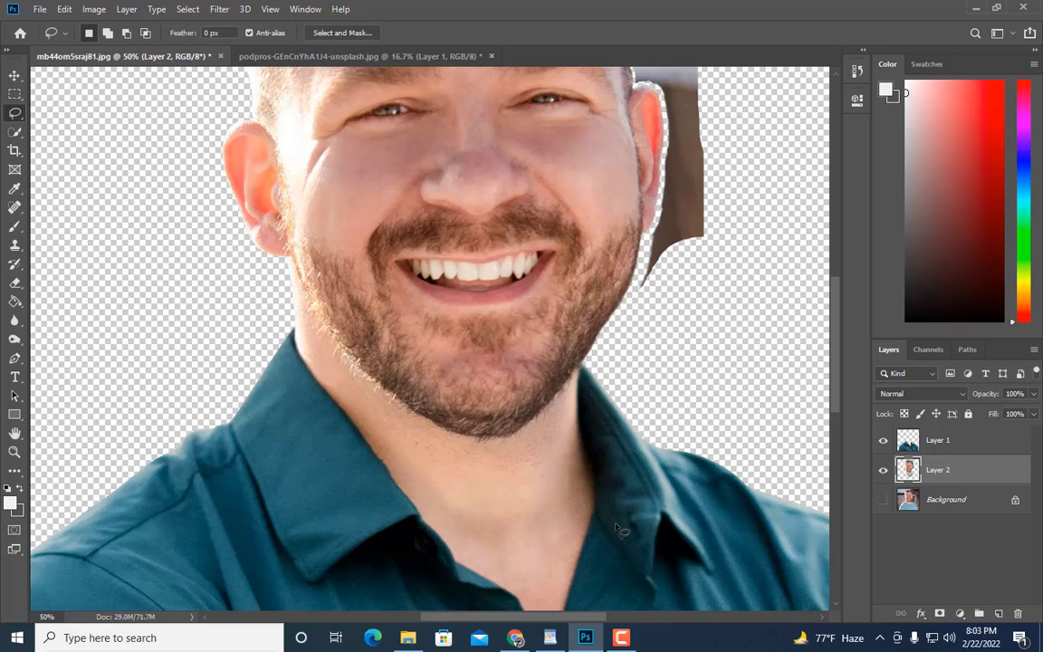
# - Outline the leftover backdrop beside the lower ear on the shaded side with the Lasso tool, delete it and deselect
pyautogui.scroll(2, 611, 514)
pyautogui.scroll(1, 612, 514)
pyautogui.hscroll(5, 543, 543)
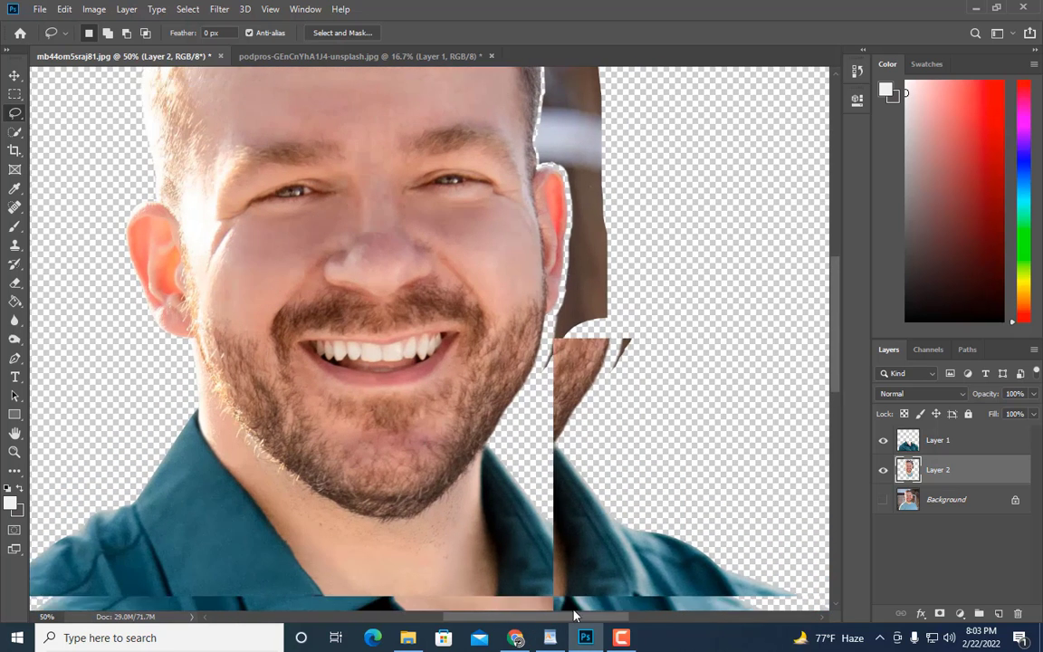
pyautogui.hotkey('ctrl', '+')
pyautogui.hotkey('ctrl', '+')
pyautogui.scroll(2, 584, 468)
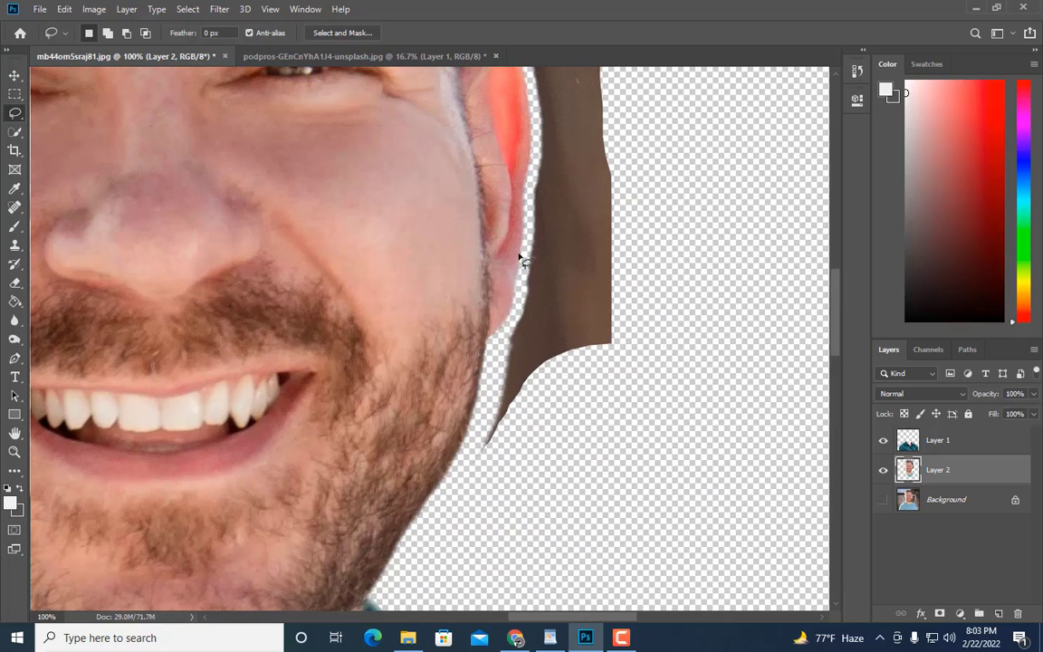
pyautogui.moveTo(556, 119)
pyautogui.mouseDown()
pyautogui.moveTo(679, 136)
pyautogui.moveTo(718, 362)
pyautogui.moveTo(596, 500)
pyautogui.moveTo(509, 498)
pyautogui.mouseUp()
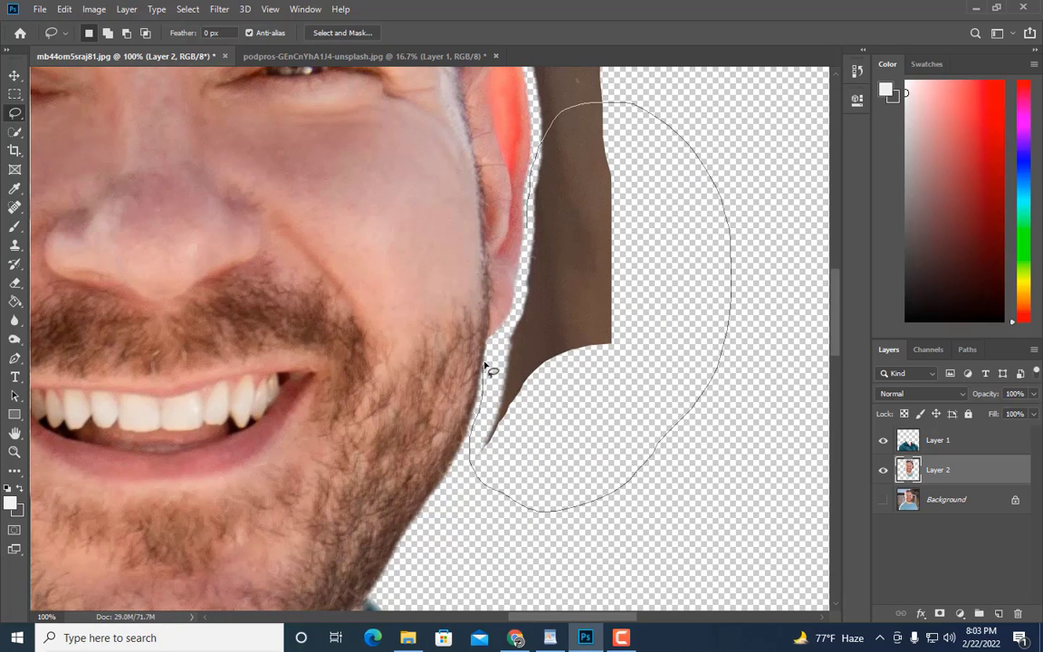
pyautogui.moveTo(522, 283); pyautogui.dragTo(525, 279)
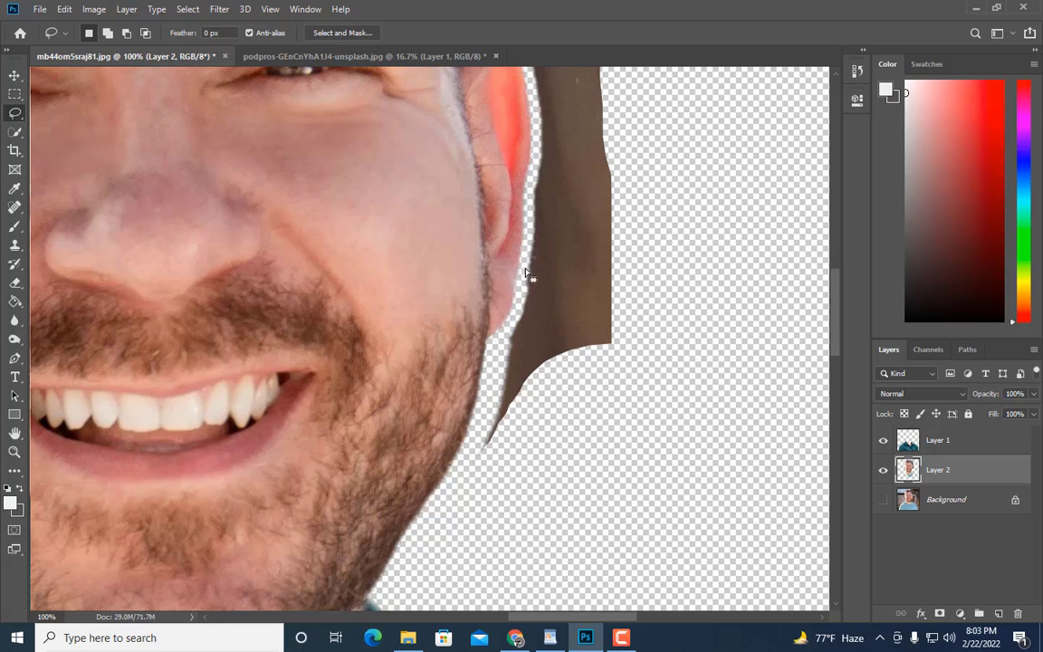
pyautogui.press('Delete')
pyautogui.hotkey('ctrl', 'd')
# - Erase the backdrop fringe along the shaded temple and around the upper ear, enlarging the Eraser brush to 30 px
pyautogui.scroll(5, 715, 357)
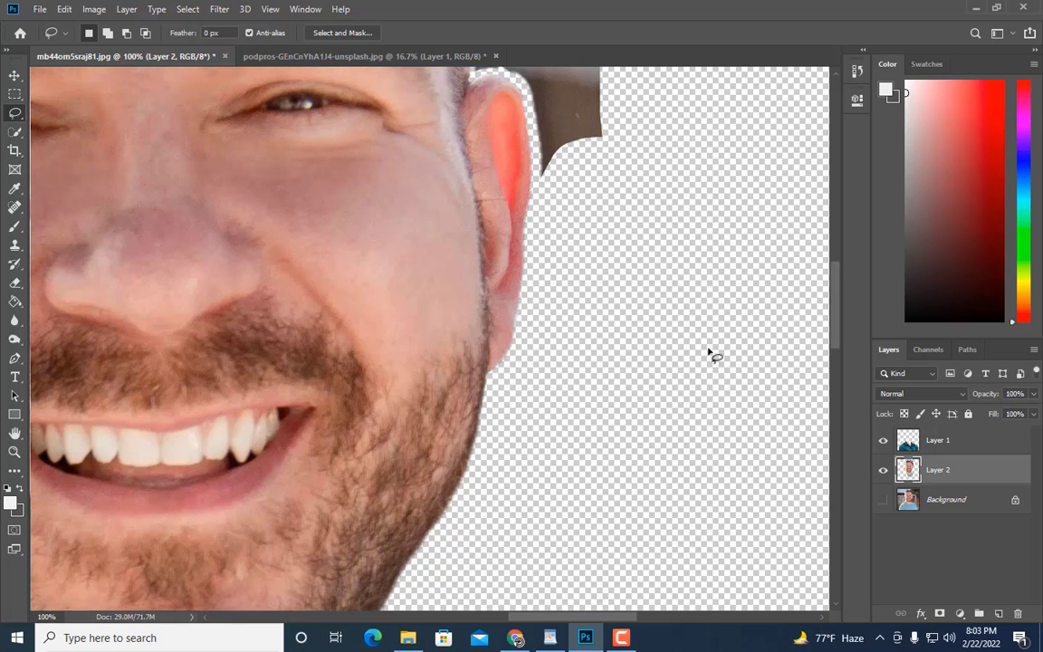
pyautogui.scroll(3, 398, 283)
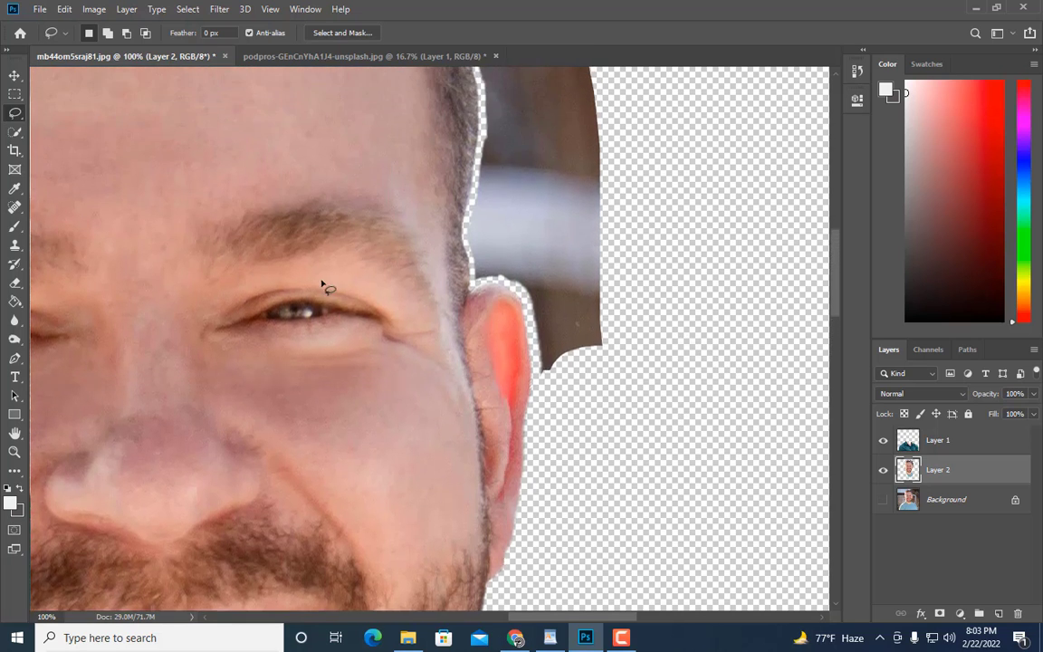
pyautogui.click(15, 282)
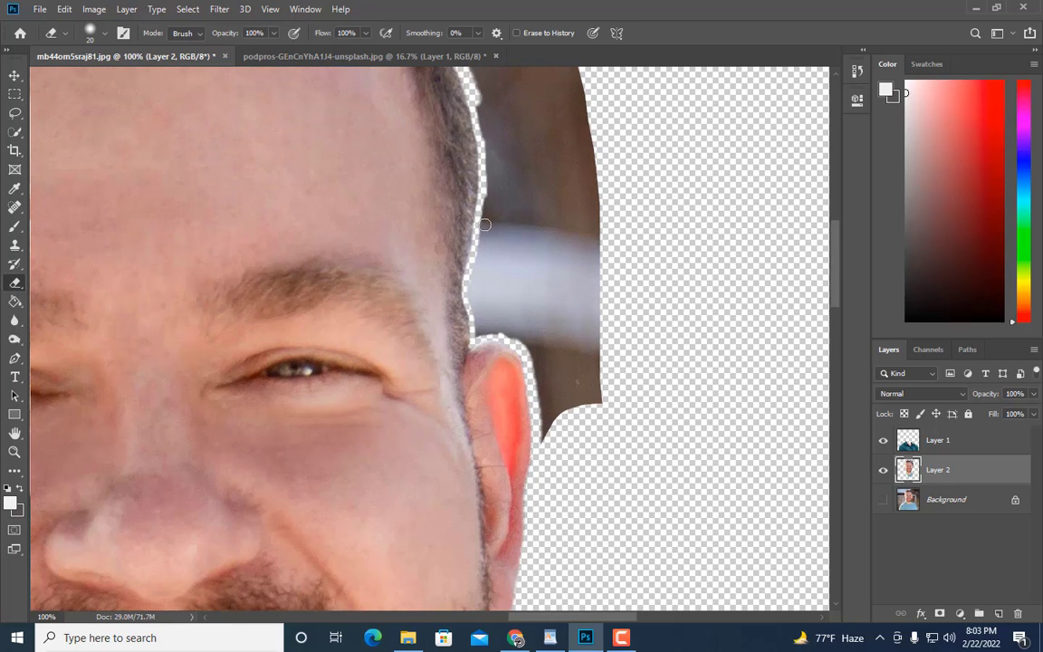
pyautogui.moveTo(487, 192); pyautogui.dragTo(484, 218)
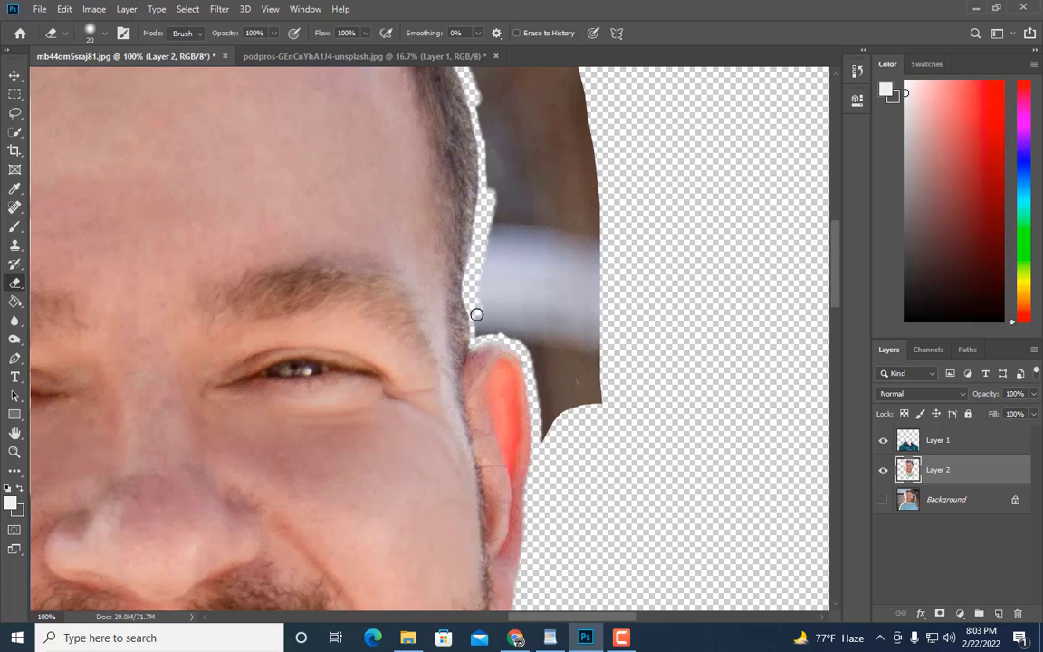
pyautogui.moveTo(500, 336); pyautogui.dragTo(536, 362)
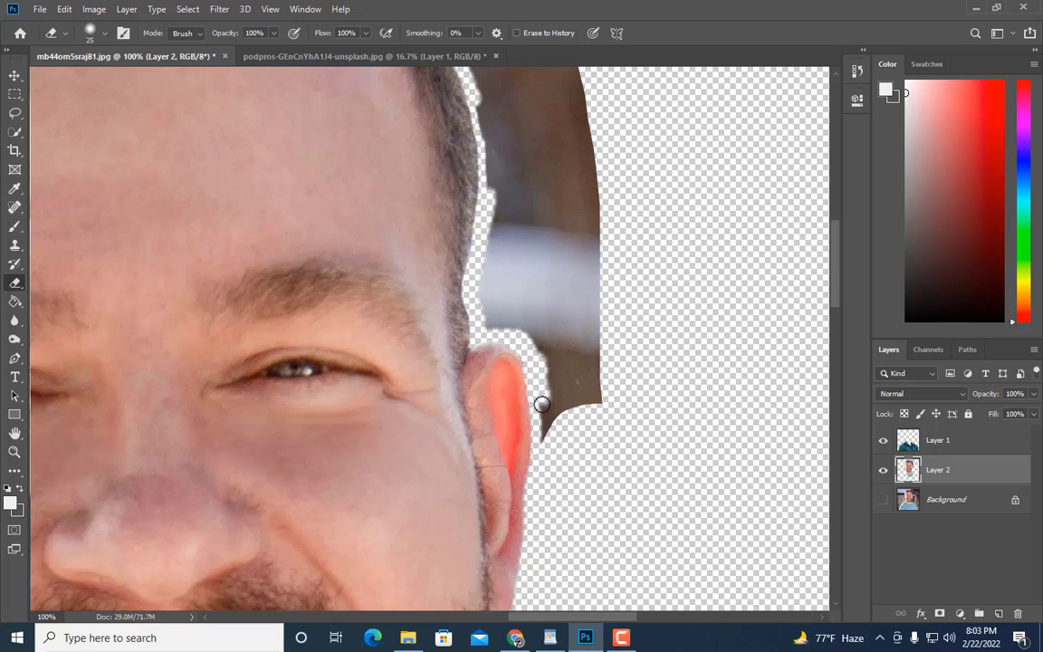
pyautogui.press(']')
pyautogui.moveTo(546, 456); pyautogui.dragTo(552, 415)
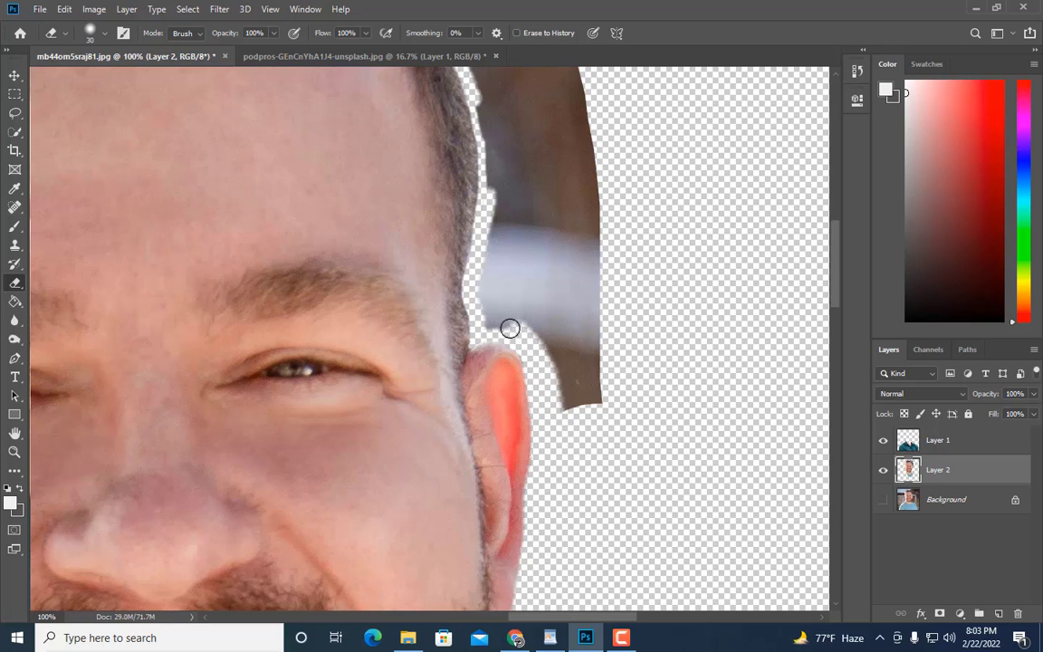
pyautogui.moveTo(480, 269)
pyautogui.mouseDown()
pyautogui.moveTo(503, 165)
pyautogui.moveTo(476, 131)
pyautogui.moveTo(490, 226)
pyautogui.mouseUp()
# - Erase the backdrop edge along the hair from the shaded temple up to the crown with a 30 px Eraser brush
pyautogui.scroll(2, 489, 149)
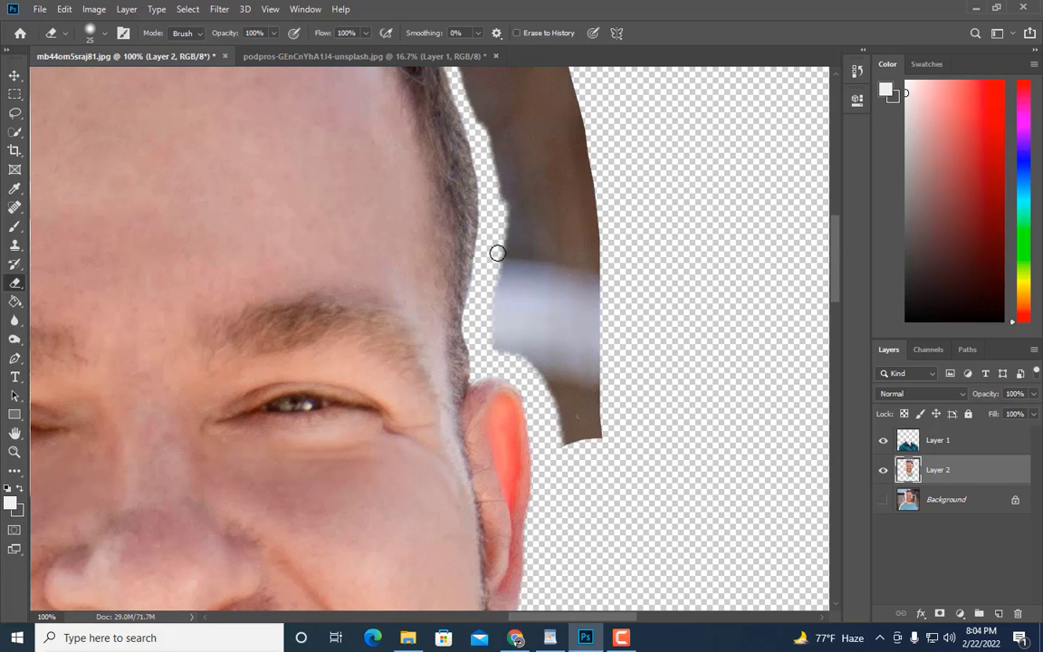
pyautogui.scroll(2, 497, 258)
pyautogui.press(']')
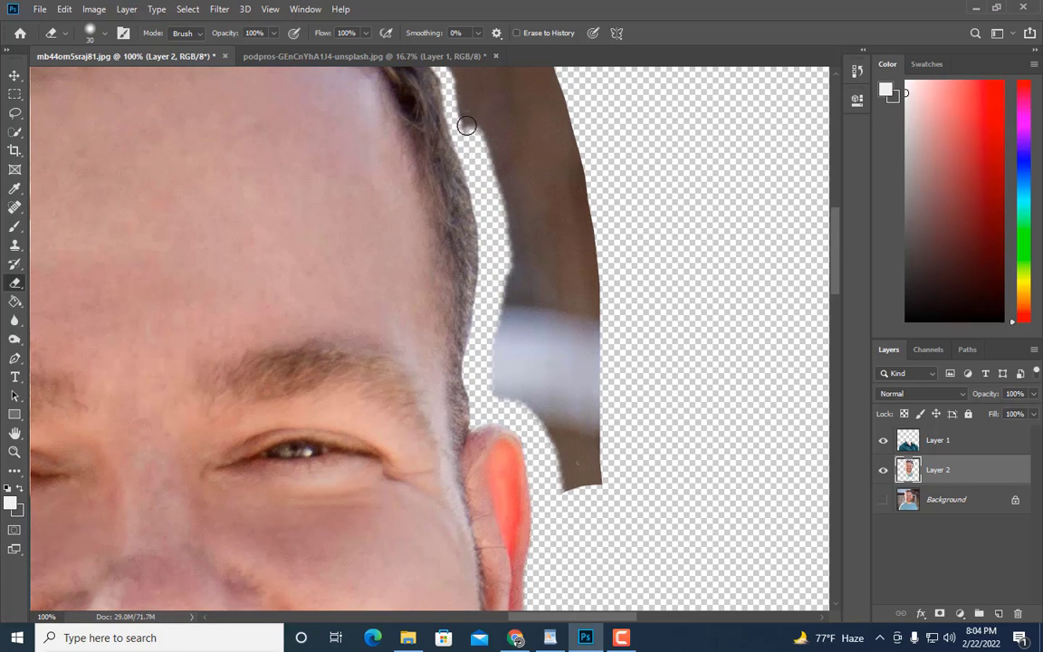
pyautogui.moveTo(458, 95); pyautogui.dragTo(506, 270)
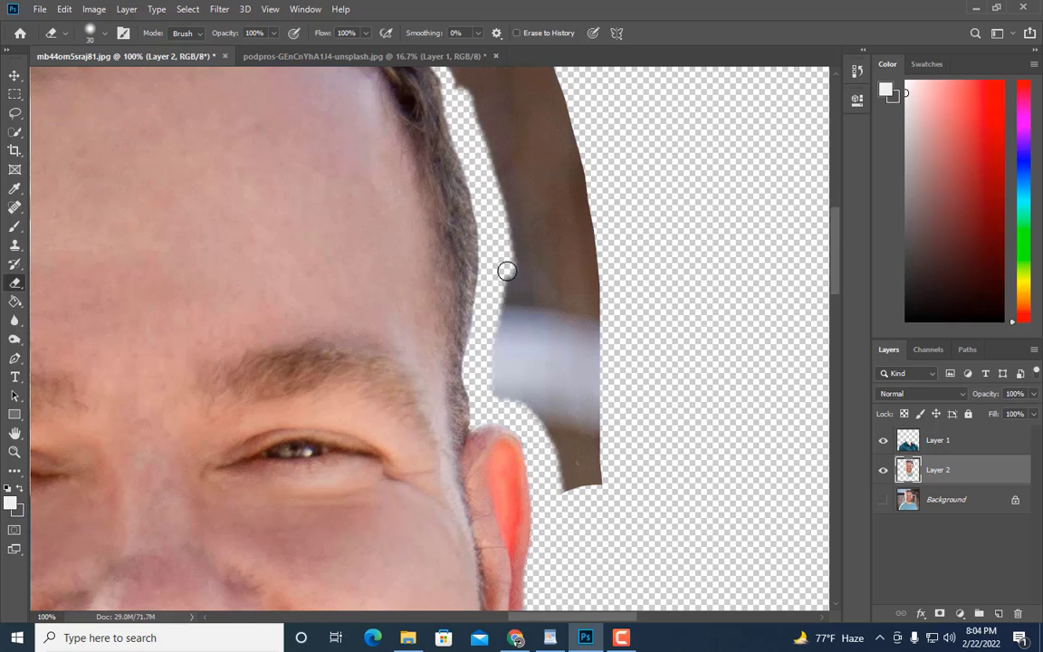
pyautogui.scroll(6, 506, 271)
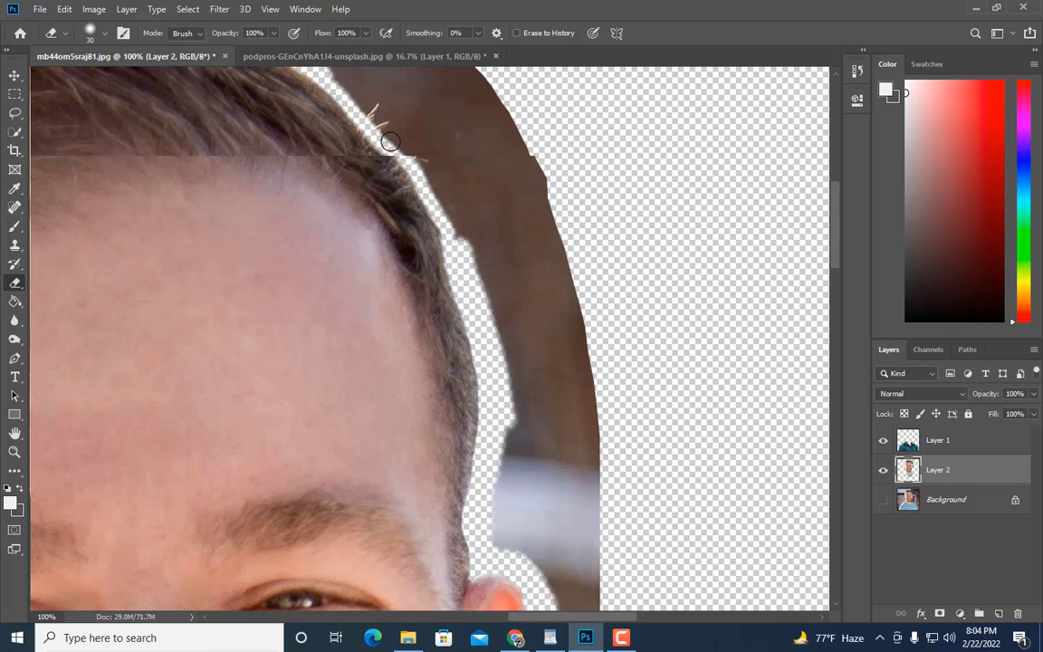
pyautogui.scroll(4, 390, 142)
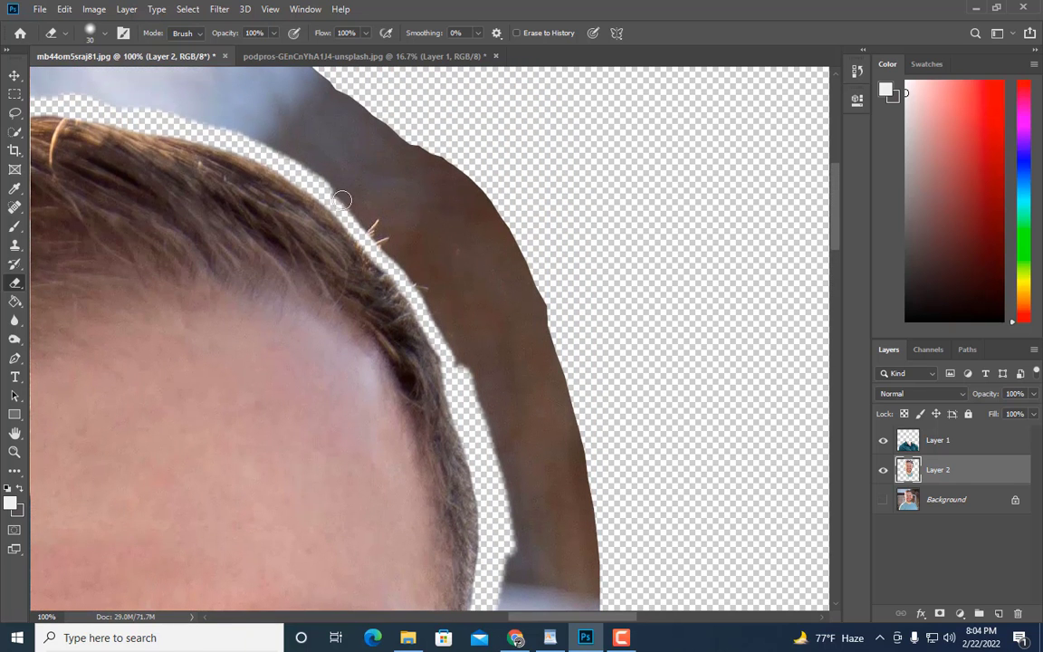
pyautogui.moveTo(342, 199)
pyautogui.mouseDown()
pyautogui.moveTo(433, 309)
pyautogui.moveTo(421, 330)
pyautogui.moveTo(430, 354)
pyautogui.moveTo(392, 244)
pyautogui.moveTo(267, 149)
pyautogui.moveTo(79, 90)
pyautogui.moveTo(136, 94)
pyautogui.mouseUp()
# - Lasso the brown backdrop strip beside the hair and upper ear on the shaded side, delete it and deselect
pyautogui.hotkey('ctrl', '-')
pyautogui.hotkey('ctrl', '-')
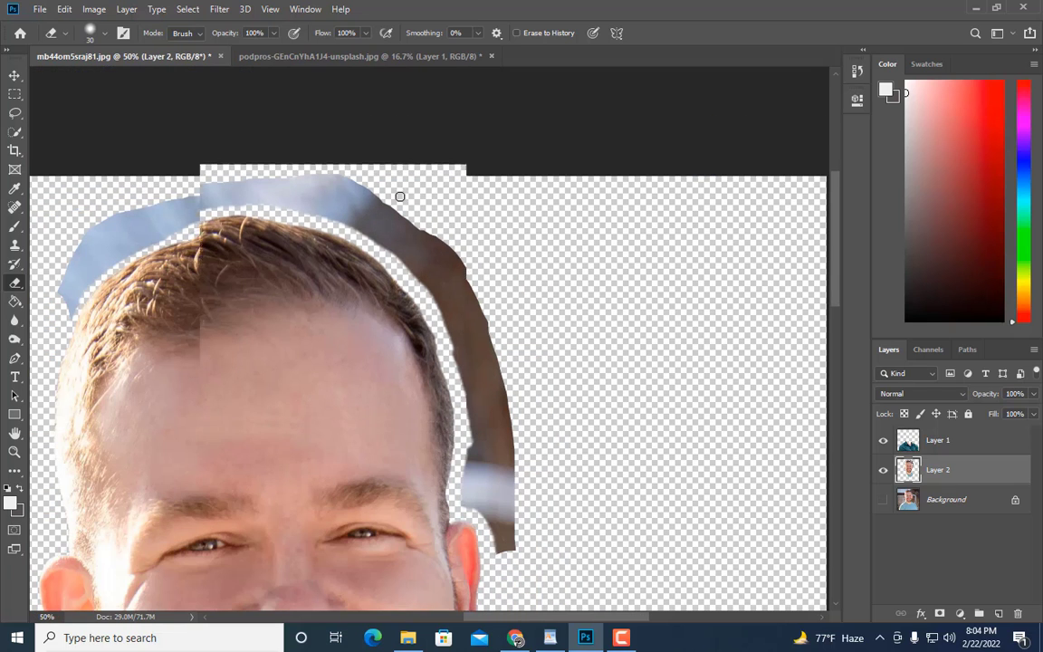
pyautogui.click(14, 112)
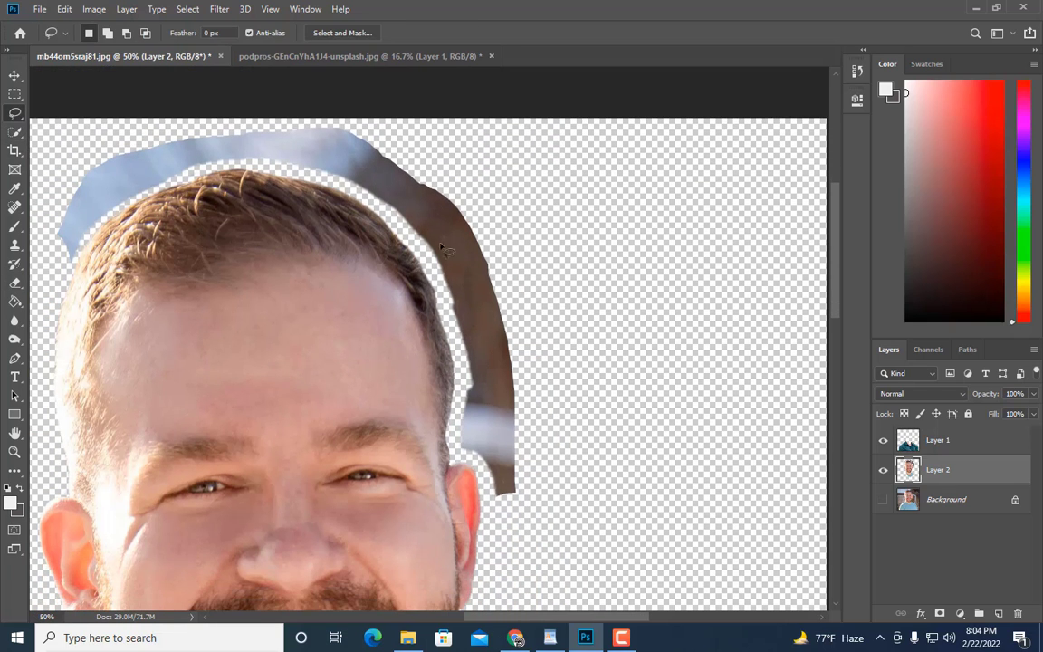
pyautogui.moveTo(412, 244)
pyautogui.mouseDown()
pyautogui.moveTo(414, 168)
pyautogui.moveTo(557, 177)
pyautogui.moveTo(633, 374)
pyautogui.moveTo(593, 491)
pyautogui.moveTo(530, 529)
pyautogui.mouseUp()
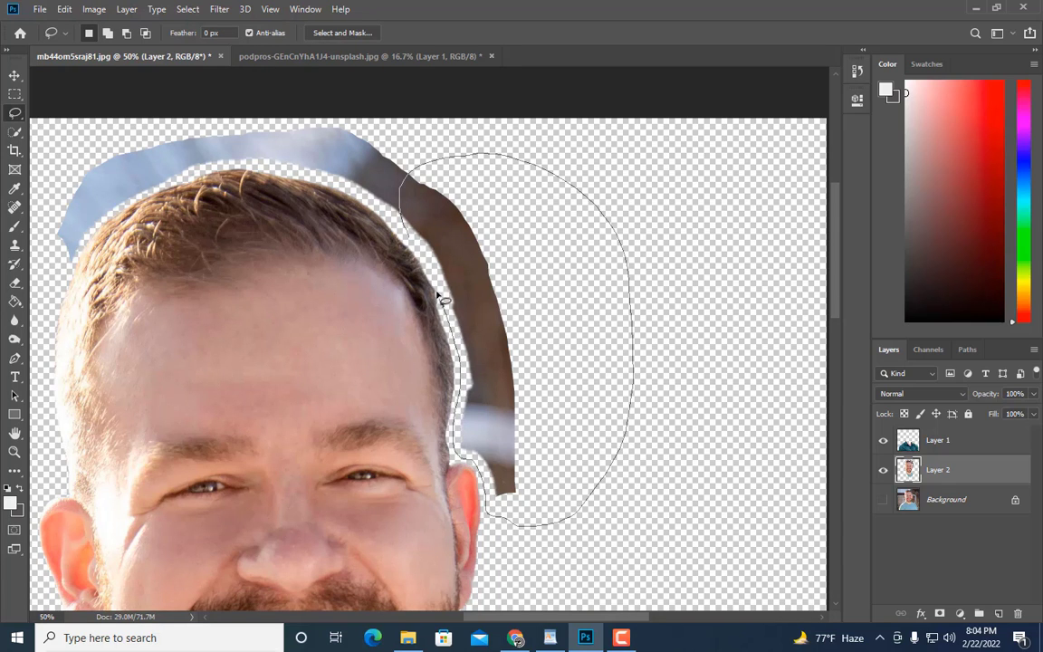
pyautogui.moveTo(421, 258); pyautogui.dragTo(422, 257)
pyautogui.press('Delete')
pyautogui.hotkey('ctrl', 'd')
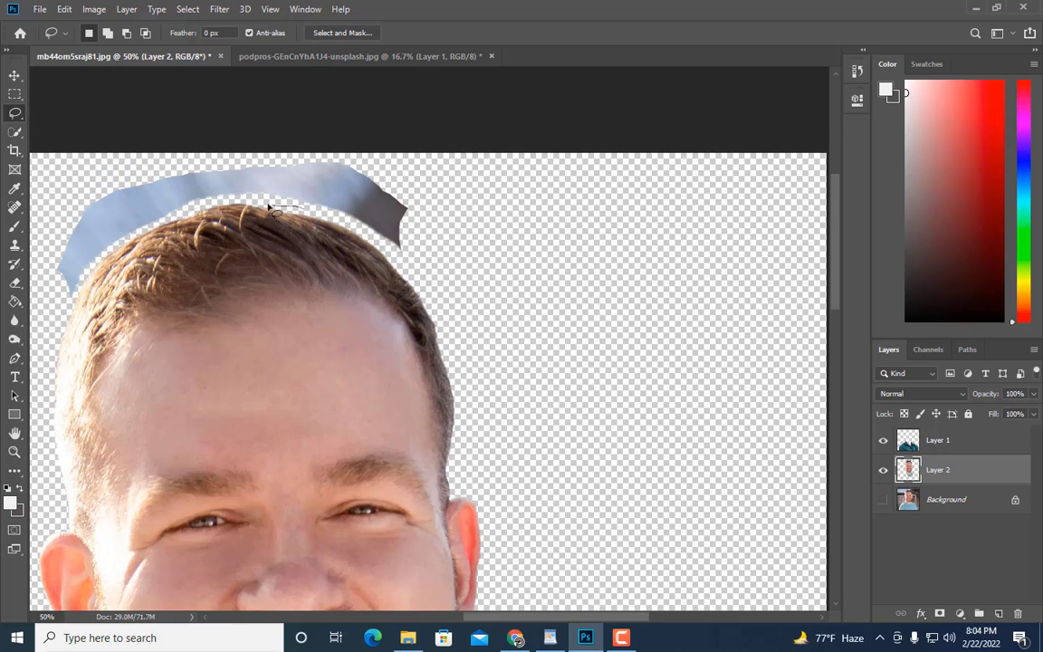
# - Lasso the backdrop strip above the top of the head, delete it and deselect
pyautogui.moveTo(268, 207)
pyautogui.mouseDown()
pyautogui.moveTo(179, 178)
pyautogui.moveTo(358, 94)
pyautogui.moveTo(493, 217)
pyautogui.moveTo(399, 252)
pyautogui.mouseUp()
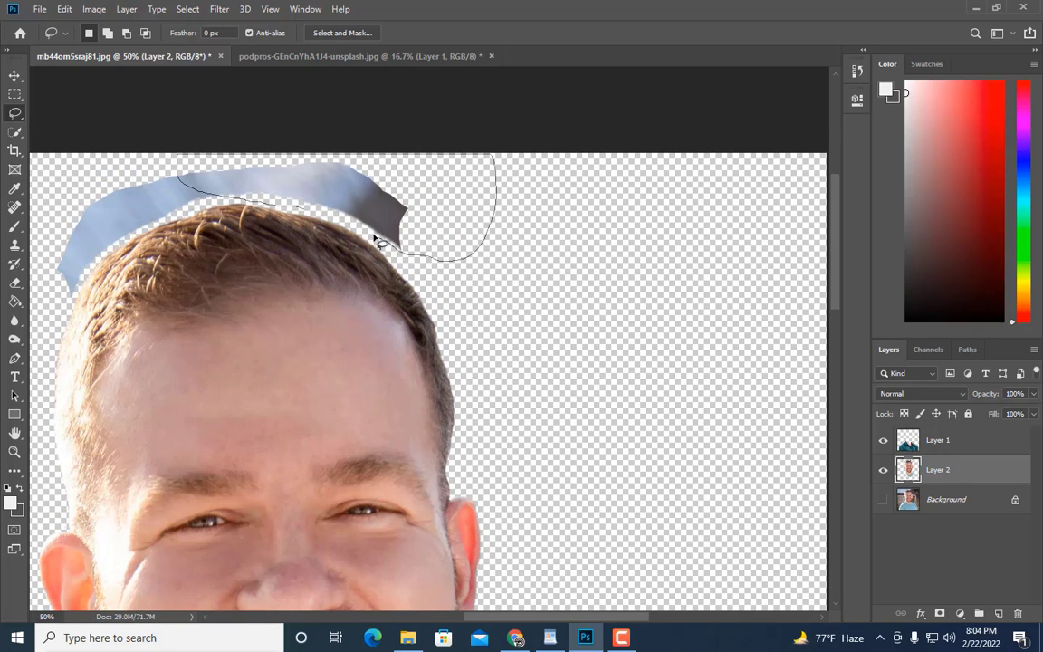
pyautogui.moveTo(335, 220); pyautogui.dragTo(312, 215)
pyautogui.press('Delete')
pyautogui.hotkey('ctrl', 'd')
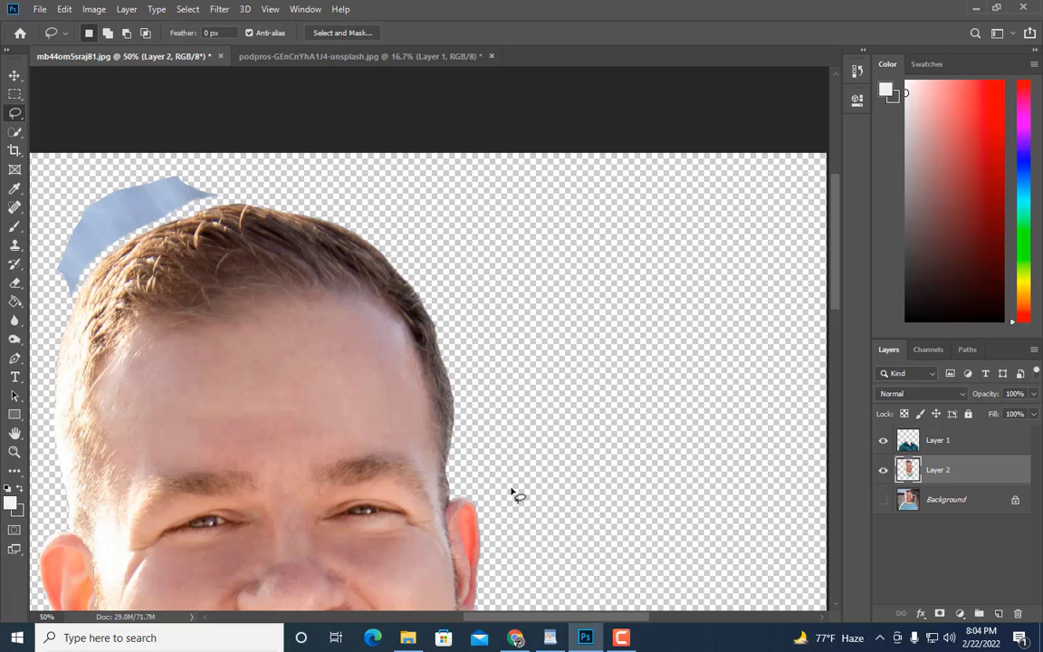
# - Erase the edge of the remaining blue backdrop fragment along the sunlit hairline to widen its gap from the hair
pyautogui.moveTo(531, 617); pyautogui.dragTo(495, 623)
pyautogui.hotkey('ctrl', '+')
pyautogui.scroll(3, 326, 421)
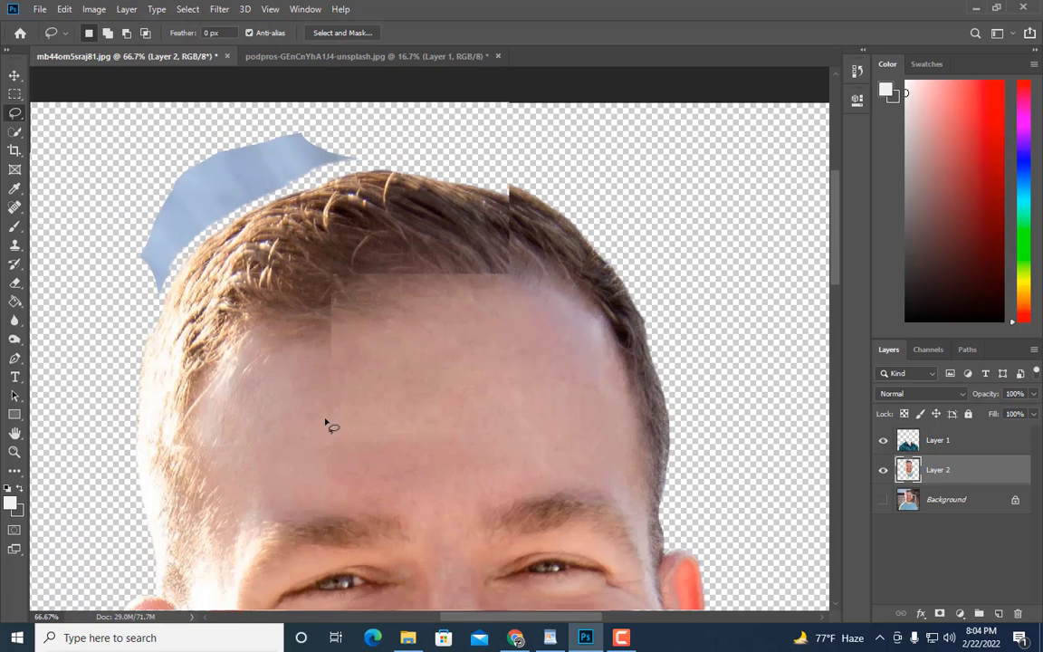
pyautogui.click(15, 283)
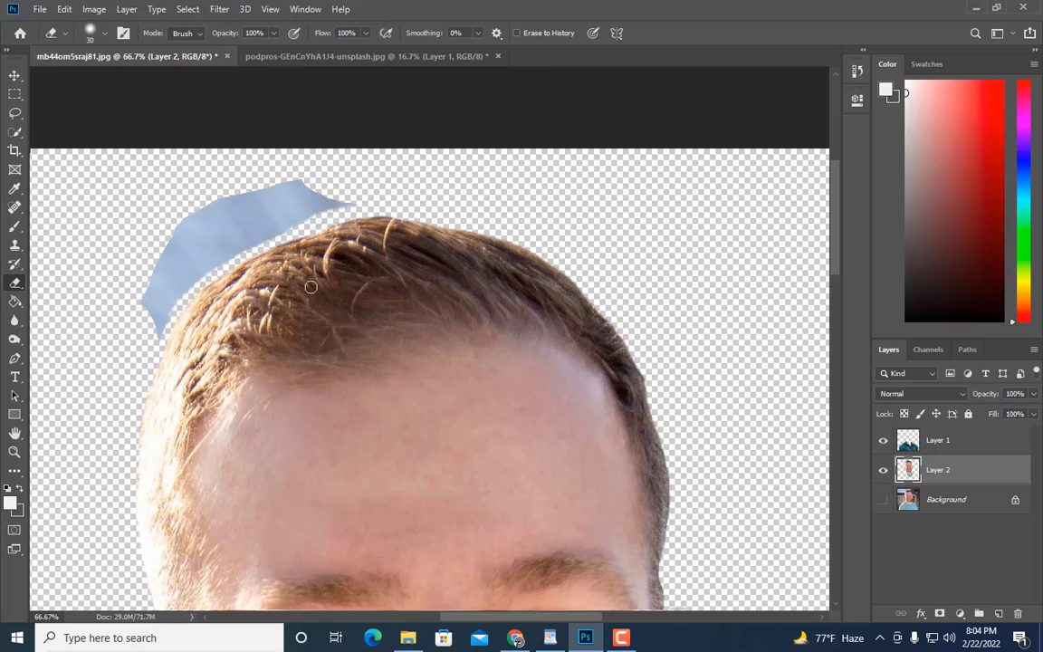
pyautogui.hotkey('ctrl', '+')
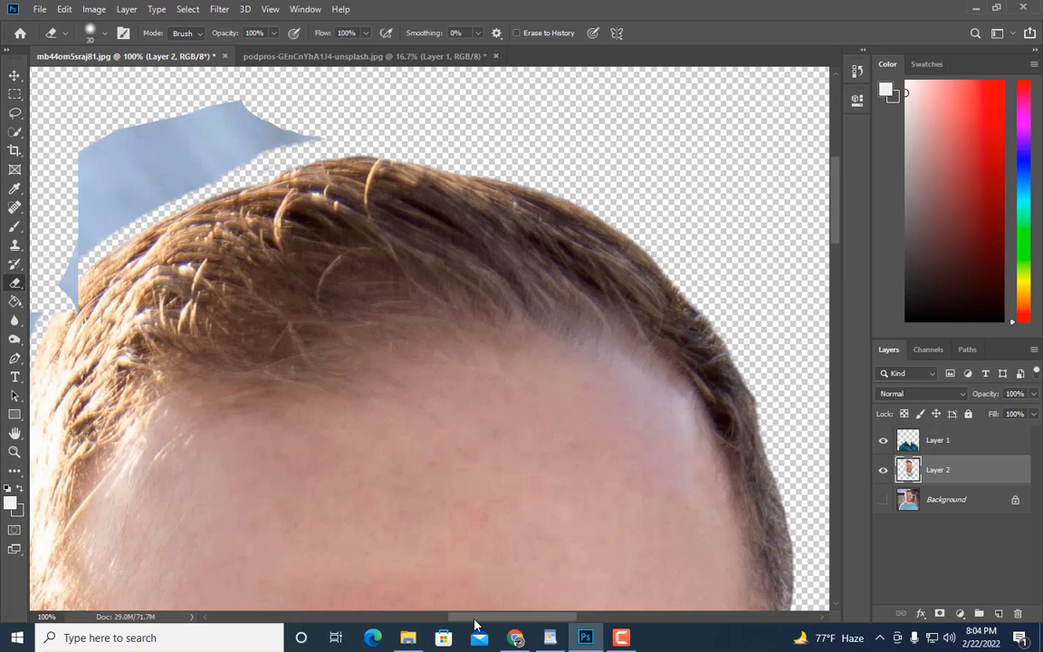
pyautogui.moveTo(474, 623); pyautogui.dragTo(467, 623)
pyautogui.moveTo(110, 339)
pyautogui.mouseDown()
pyautogui.moveTo(146, 280)
pyautogui.moveTo(210, 224)
pyautogui.moveTo(430, 132)
pyautogui.moveTo(324, 140)
pyautogui.mouseUp()
pyautogui.press(']')
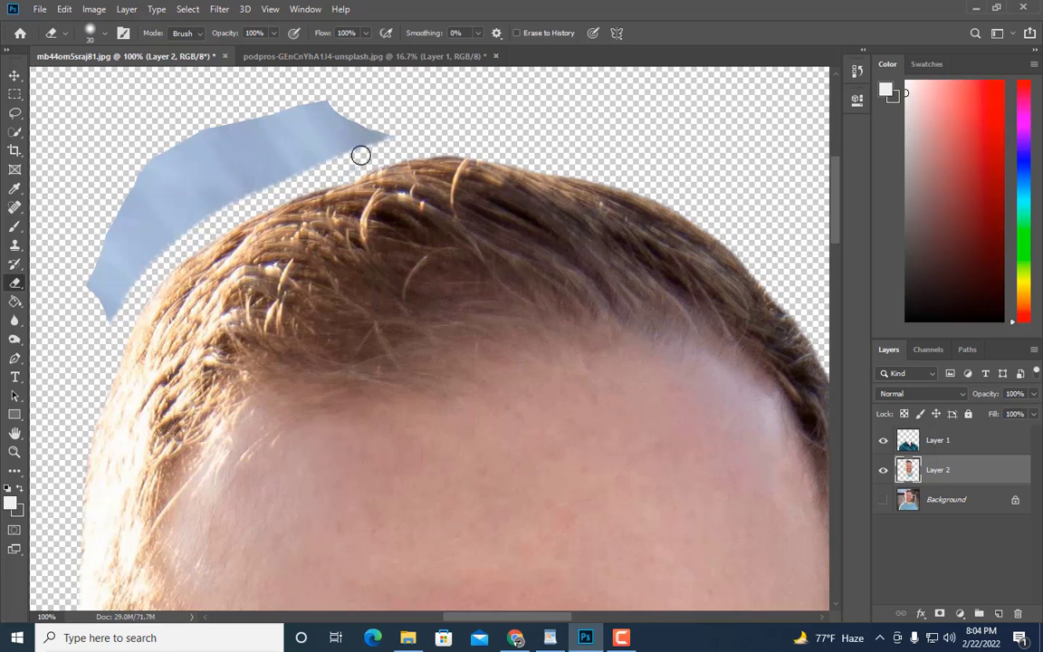
# - Outline the last blue backdrop fragment above the sunlit hair with the Lasso tool, delete it and deselect
pyautogui.hotkey('ctrl', '-')
pyautogui.click(15, 112)
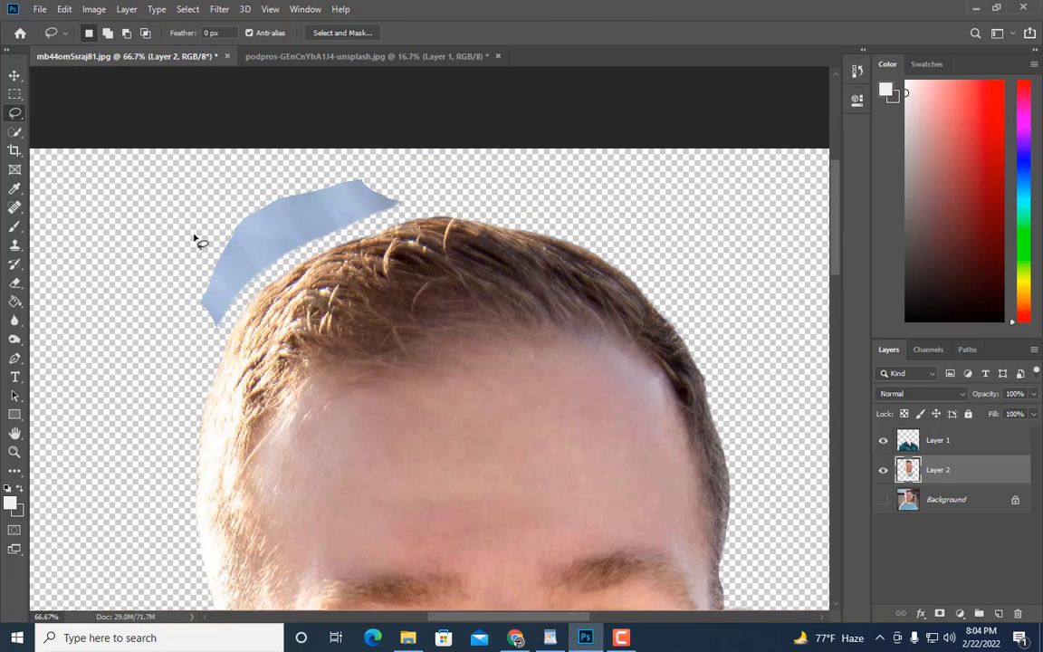
pyautogui.moveTo(196, 234)
pyautogui.mouseDown()
pyautogui.moveTo(249, 169)
pyautogui.moveTo(379, 134)
pyautogui.moveTo(430, 201)
pyautogui.mouseUp()
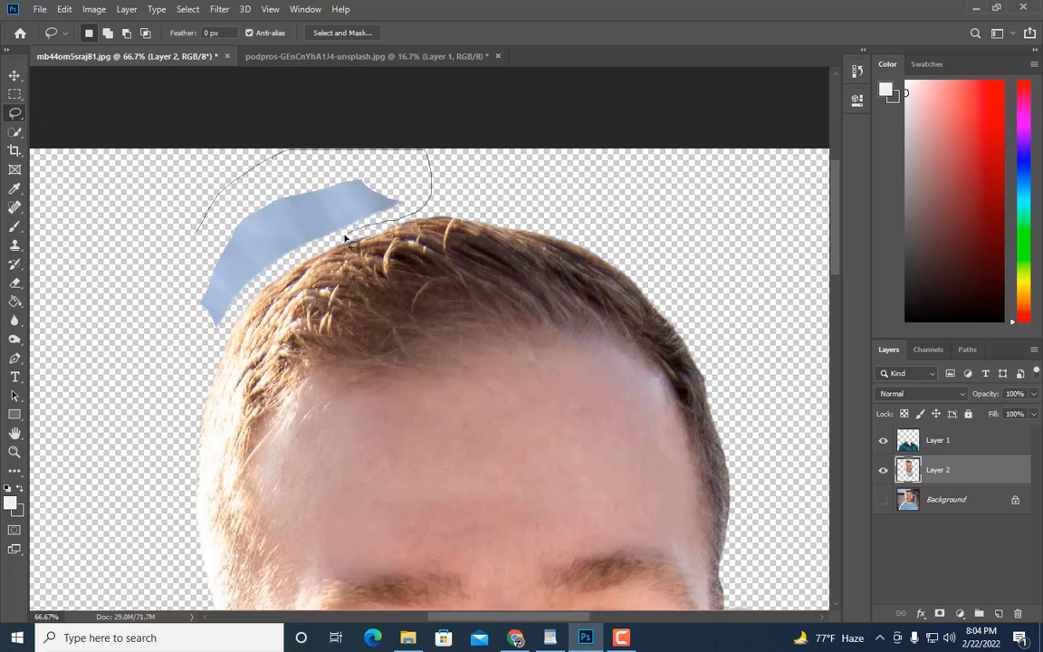
pyautogui.moveTo(223, 337); pyautogui.dragTo(136, 317)
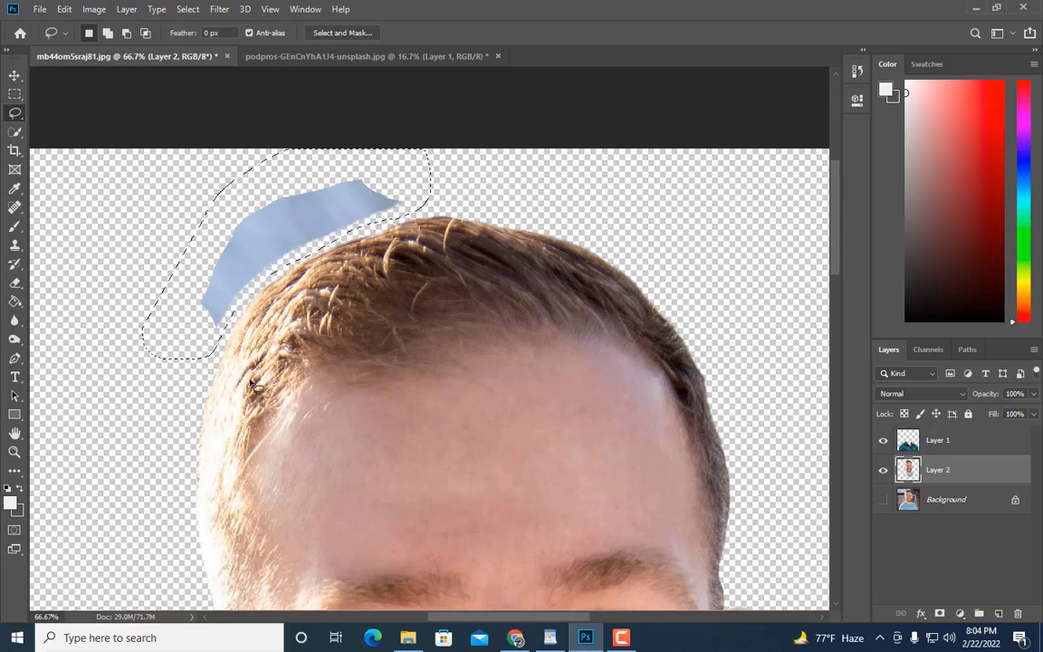
pyautogui.press('Delete')
pyautogui.hotkey('ctrl', 'd')
# - Merge the head layer (Layer 2) and the shirt layer (Layer 1) into a single layer
pyautogui.hotkey('ctrl', '-')
pyautogui.hotkey('ctrl', '-')
pyautogui.hotkey('ctrl', '-')
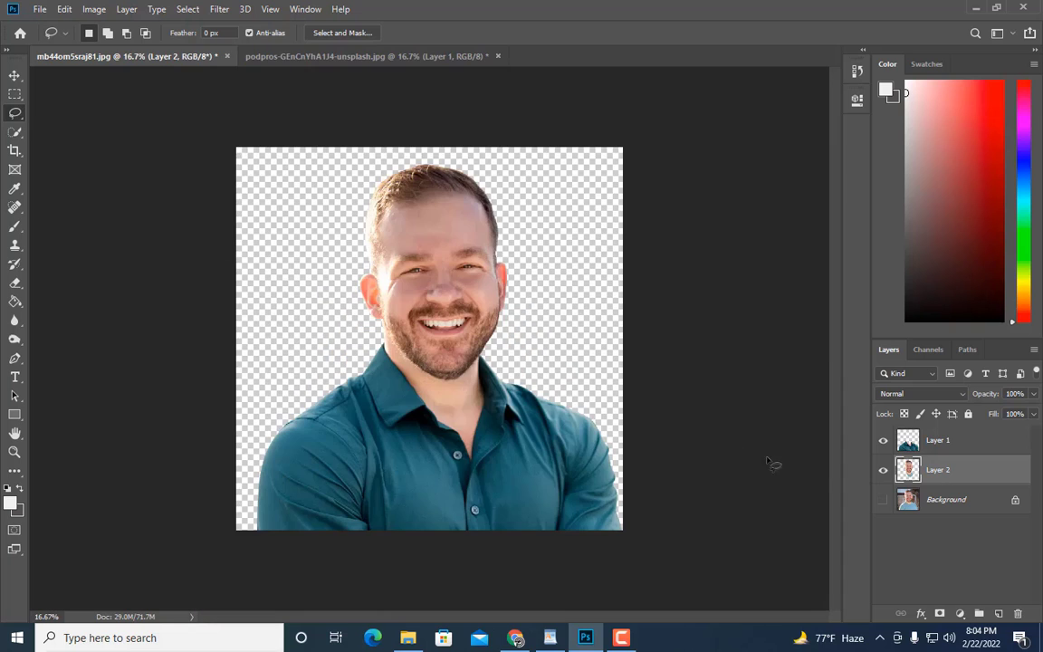
pyautogui.click(946, 501)
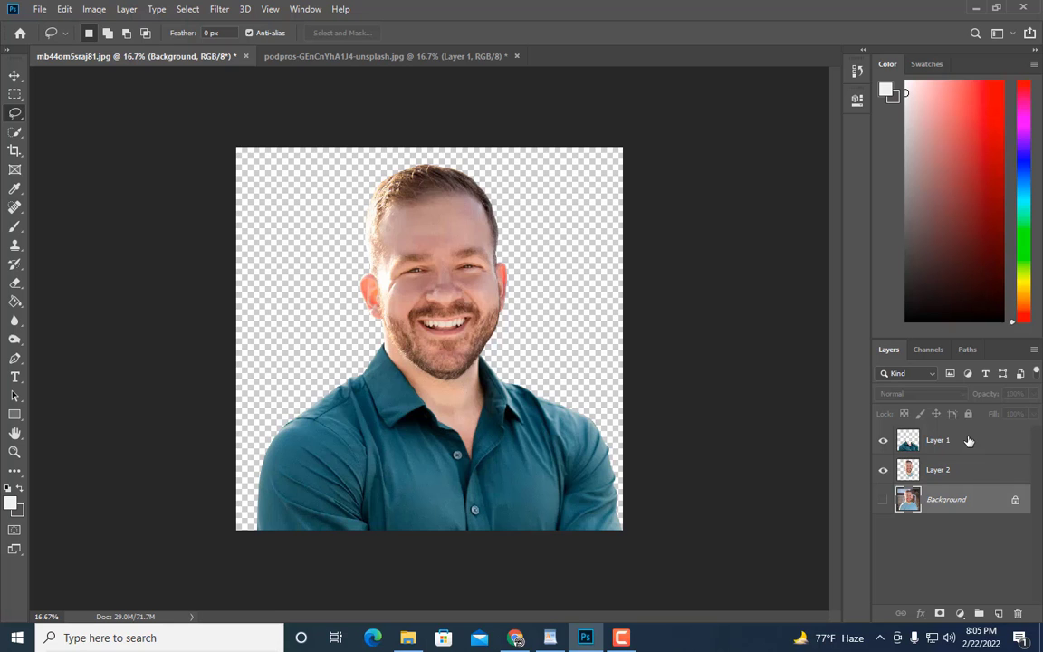
pyautogui.click(952, 466)
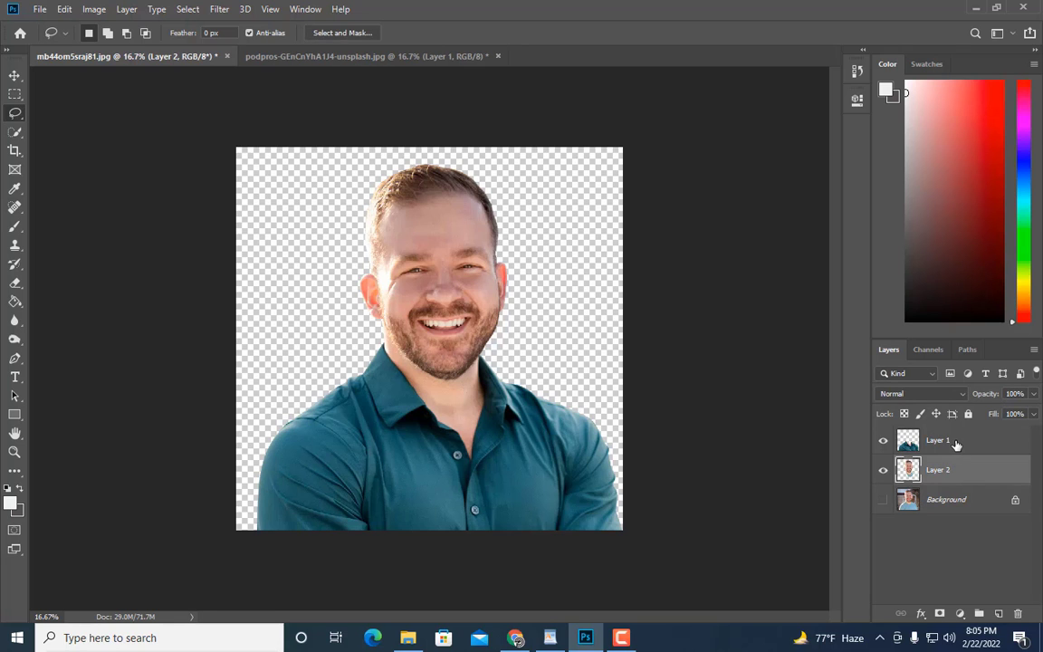
pyautogui.keyDown('shift'); pyautogui.click(950, 441); pyautogui.keyUp('shift')
pyautogui.rightClick(954, 443)
pyautogui.click(831, 436)
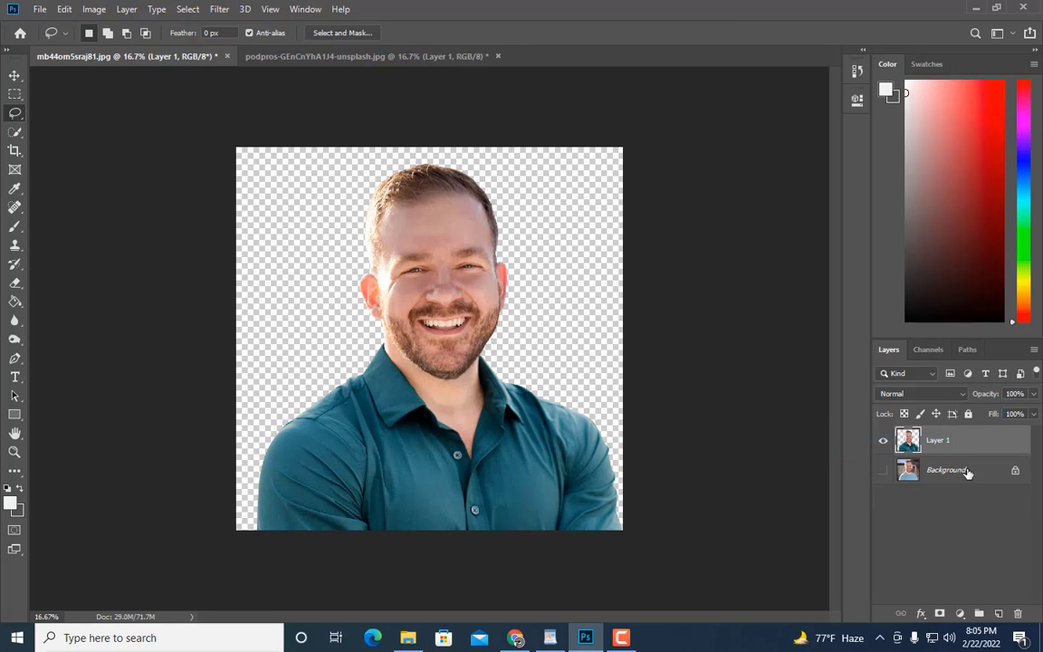
# - Add a new empty layer directly above the Background layer
pyautogui.click(967, 471)
pyautogui.click(999, 613)
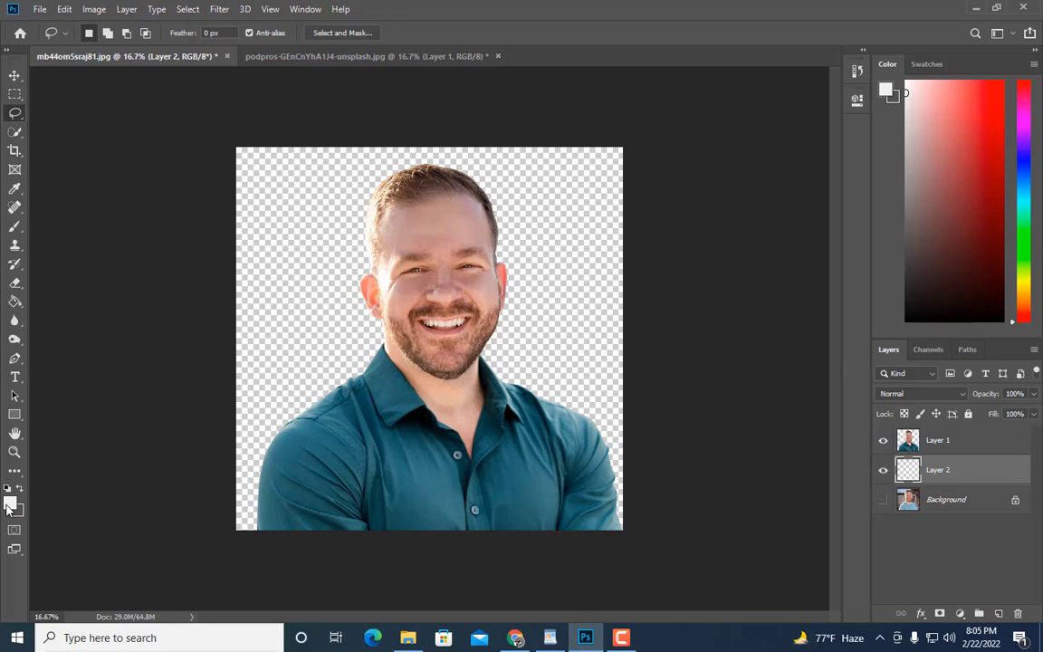
# - Set the foreground colour to dark teal, #2f5359
pyautogui.click(9, 507)
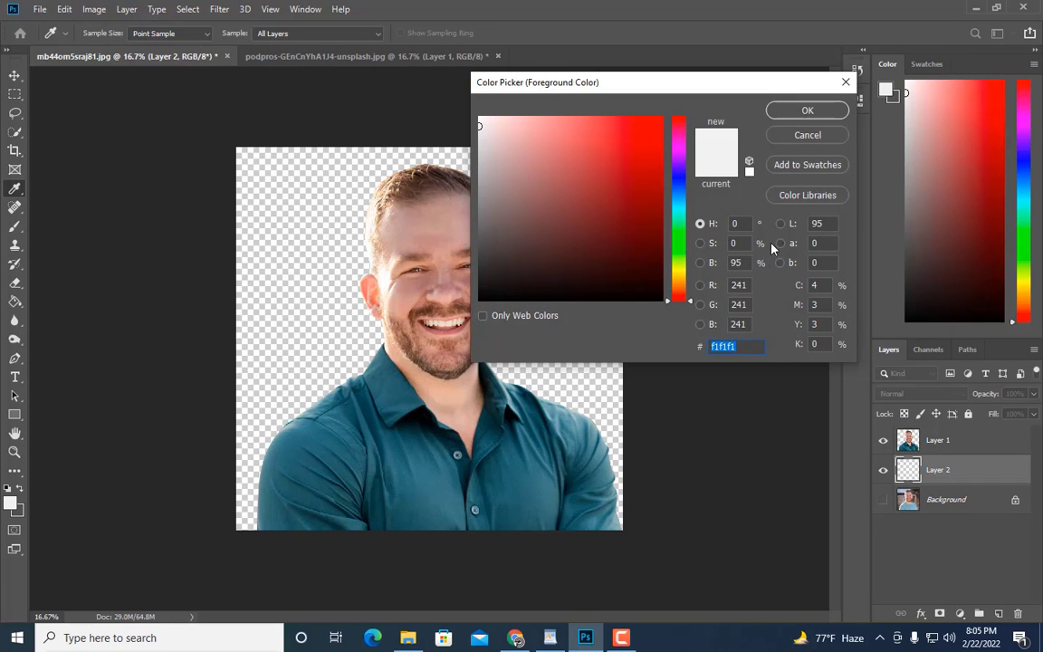
pyautogui.click(803, 137)
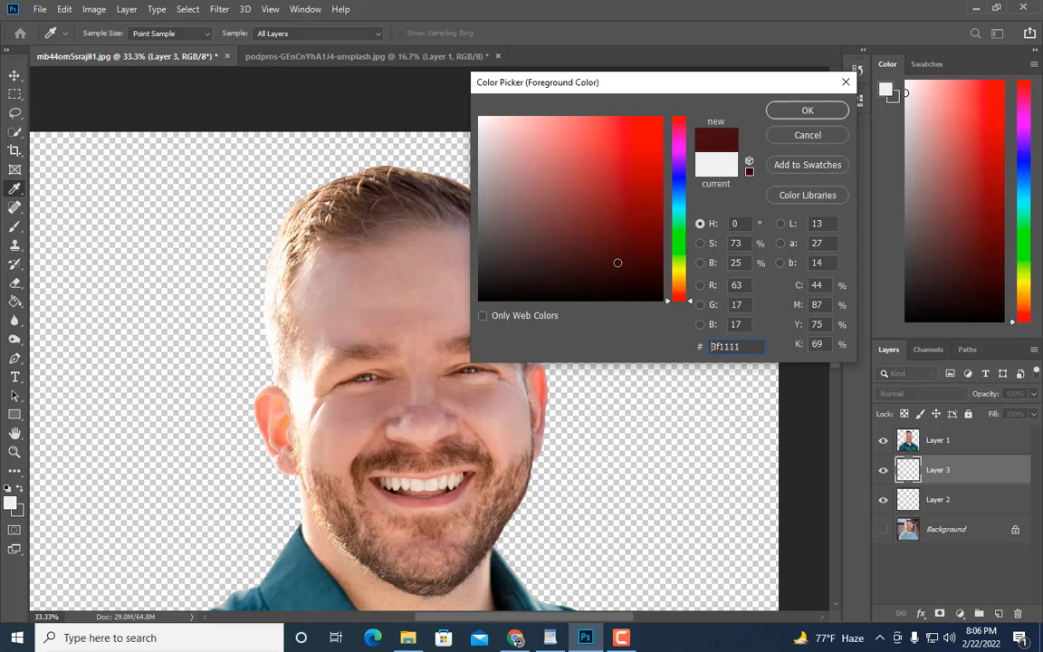
pyautogui.moveTo(617, 263); pyautogui.dragTo(640, 216)
pyautogui.click(681, 210)
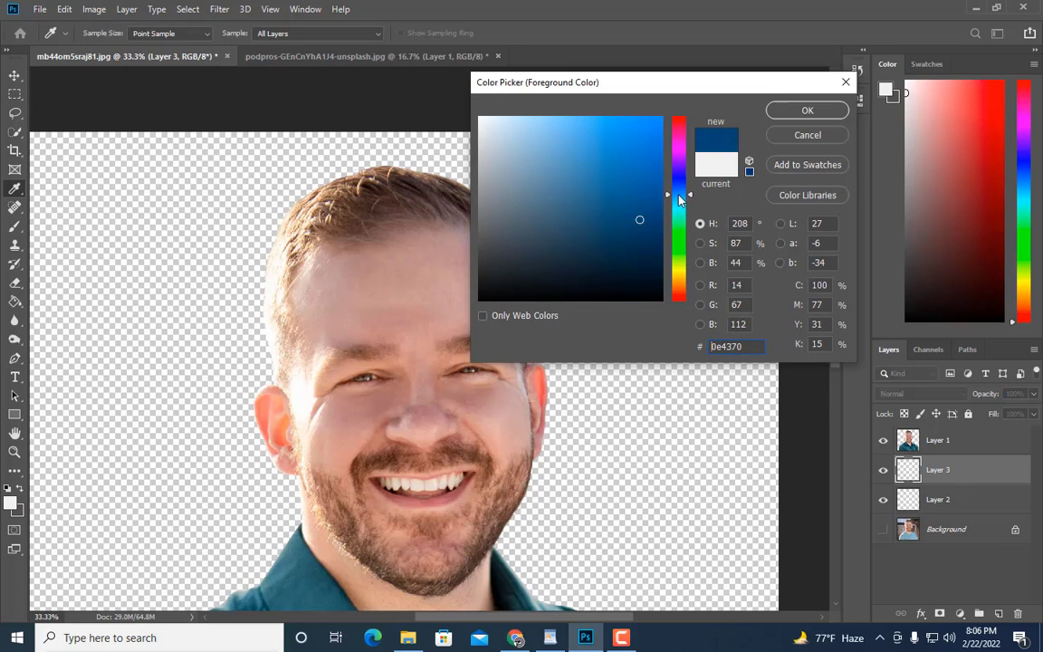
pyautogui.click(620, 190)
pyautogui.moveTo(620, 189)
pyautogui.mouseDown()
pyautogui.moveTo(612, 237)
pyautogui.moveTo(564, 236)
pyautogui.mouseUp()
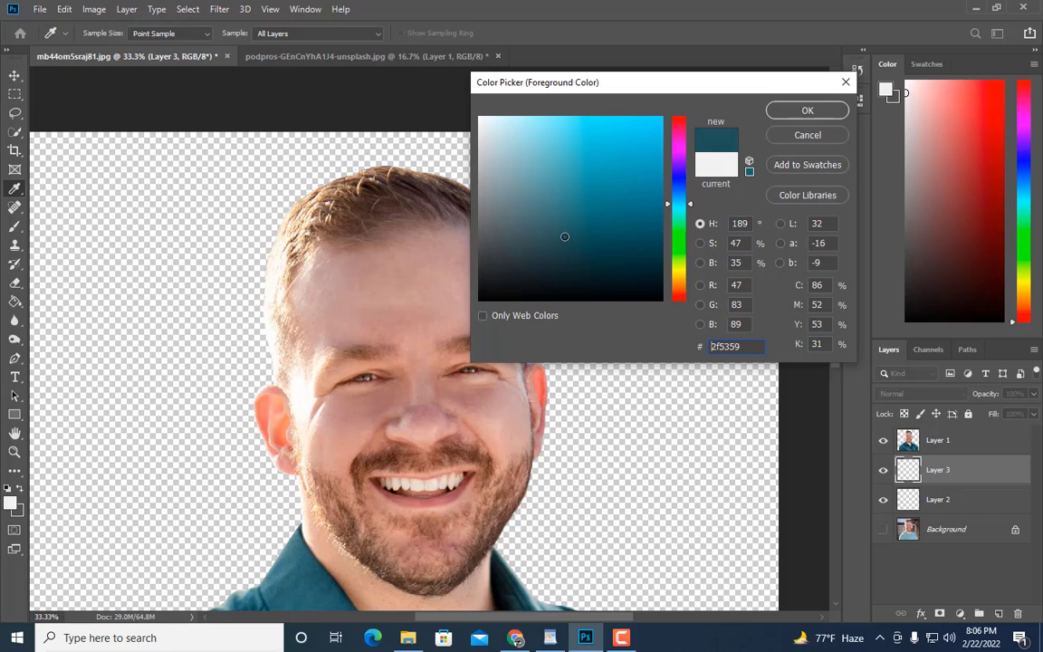
pyautogui.click(807, 110)
# - Fill the empty Layer 3 behind the man with the dark teal foreground colour using the Paint Bucket
pyautogui.click(14, 282)
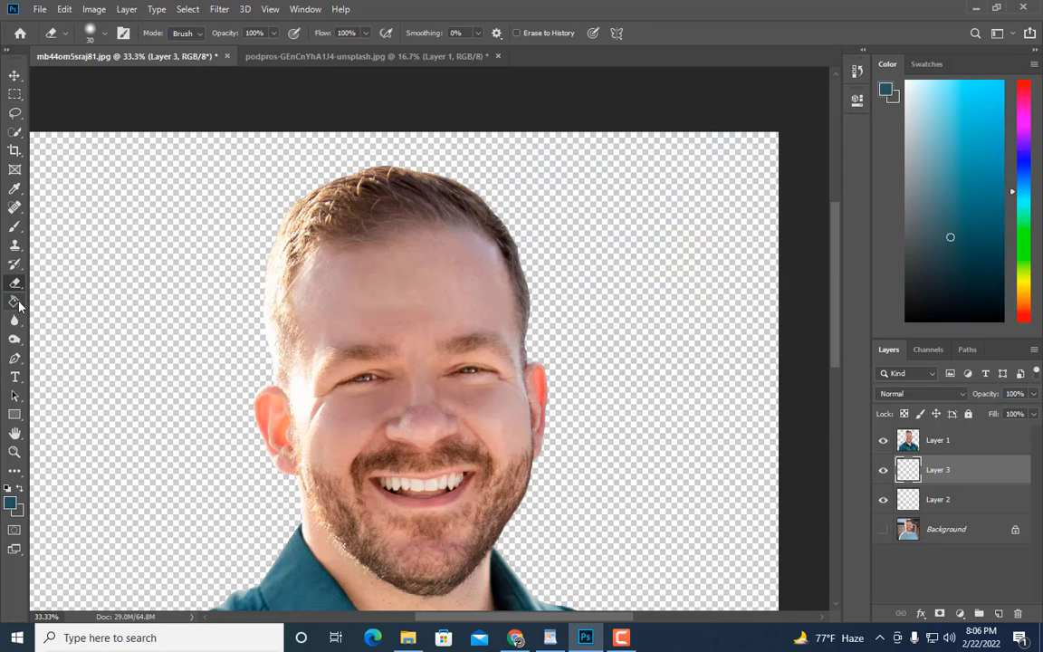
pyautogui.click(15, 301)
pyautogui.click(141, 310)
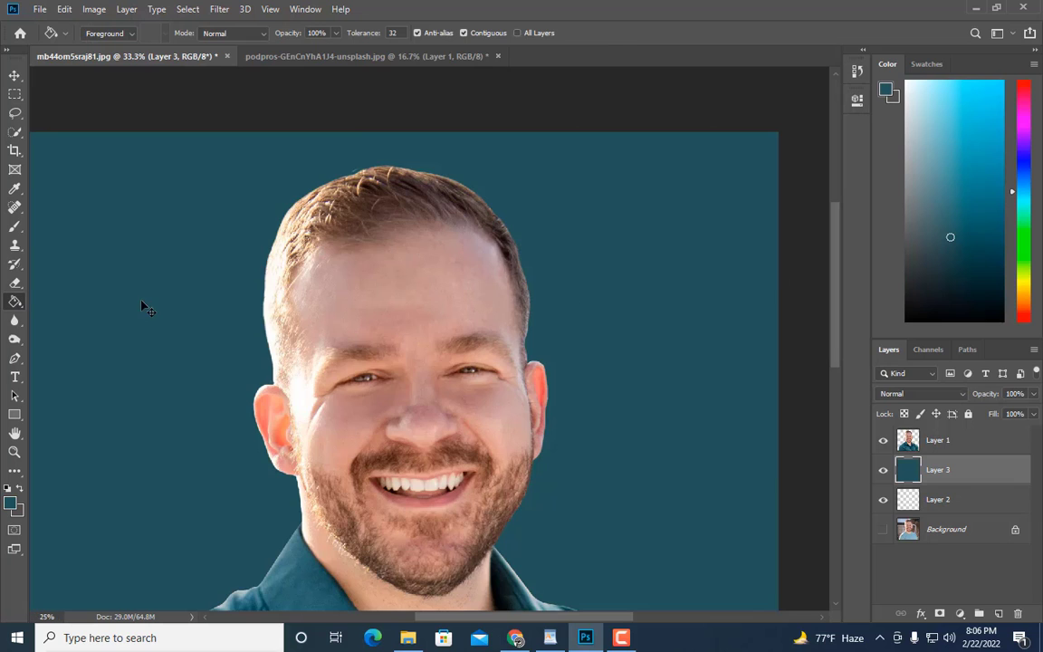
# - Shift the teal backdrop to dark navy with Hue/Saturation: hue +37, saturation -5 and strongly reduced lightness
pyautogui.hotkey('ctrl', '-')
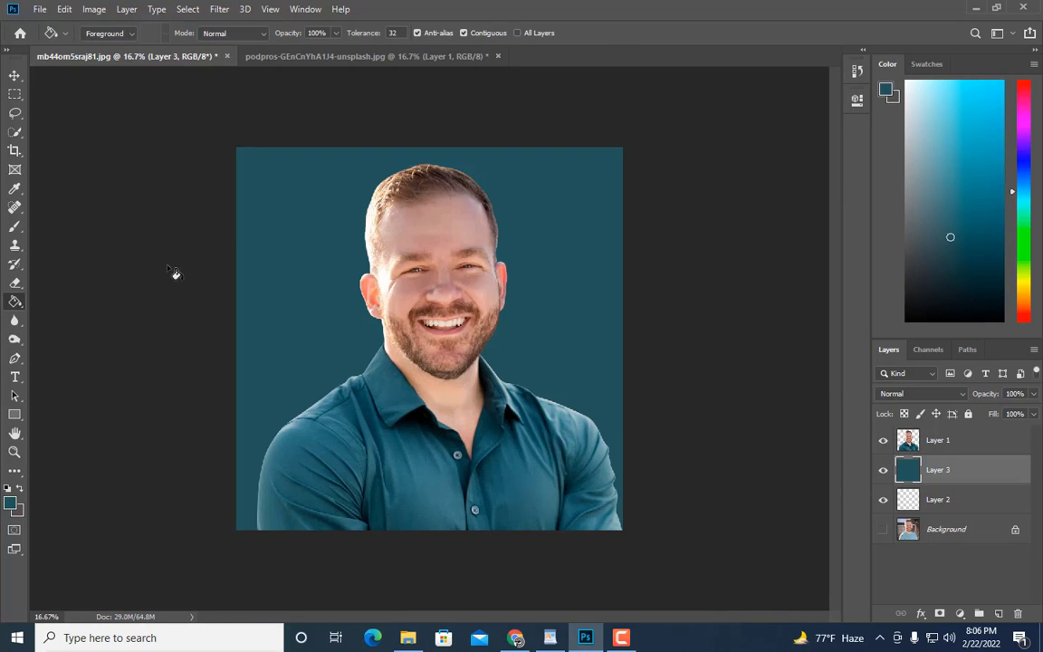
pyautogui.click(94, 9)
pyautogui.moveTo(121, 46)
pyautogui.click(299, 123)
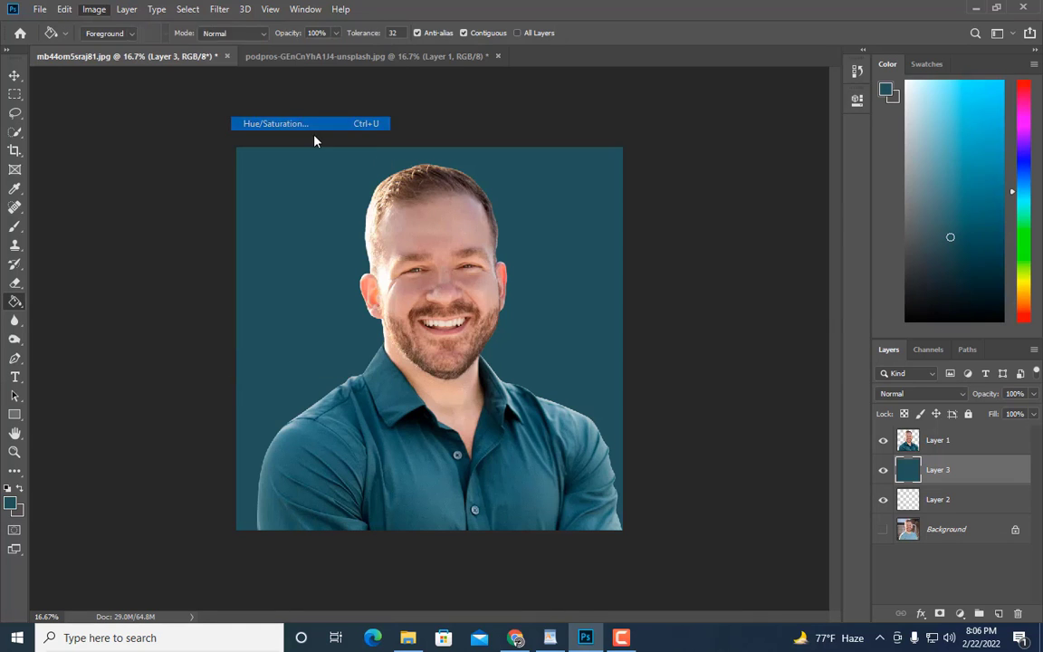
pyautogui.moveTo(810, 169); pyautogui.dragTo(889, 172)
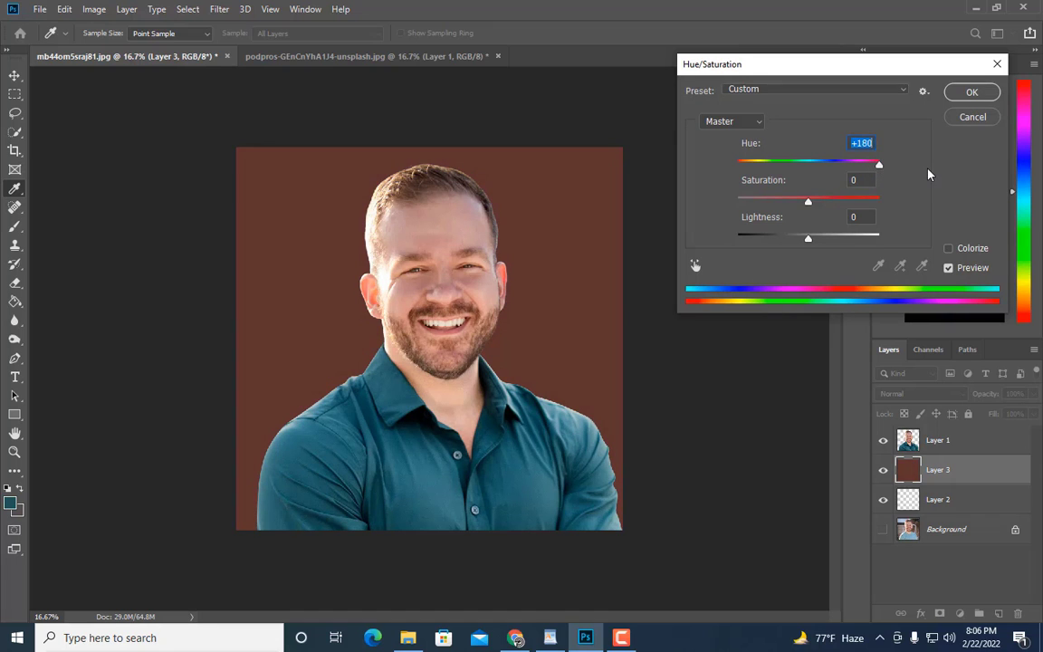
pyautogui.moveTo(876, 171); pyautogui.dragTo(832, 168)
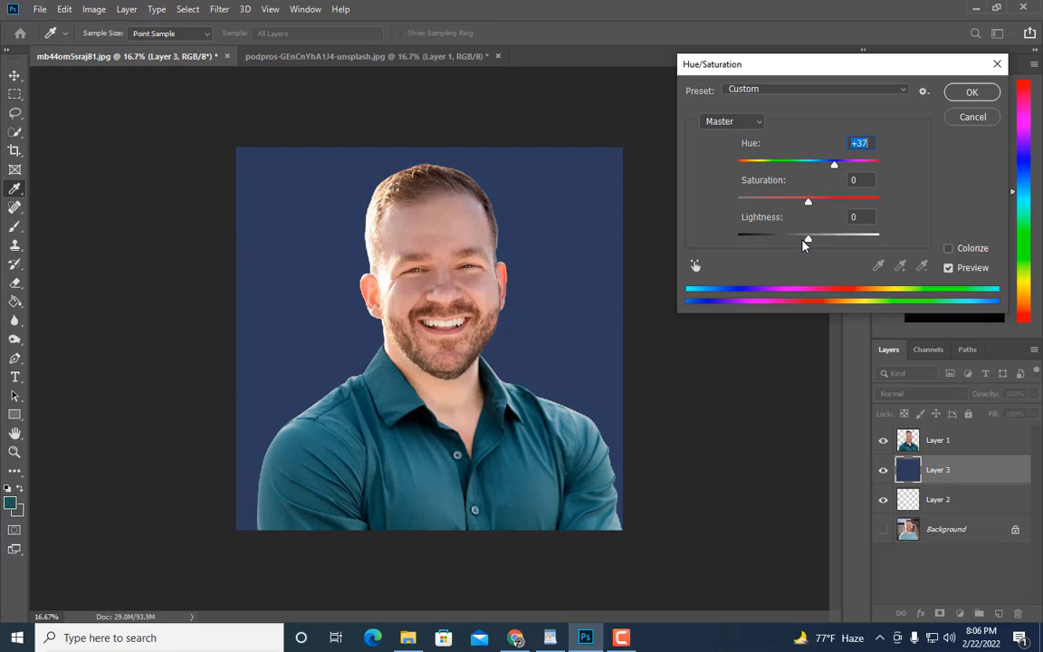
pyautogui.click(810, 210)
pyautogui.moveTo(808, 242); pyautogui.dragTo(791, 243)
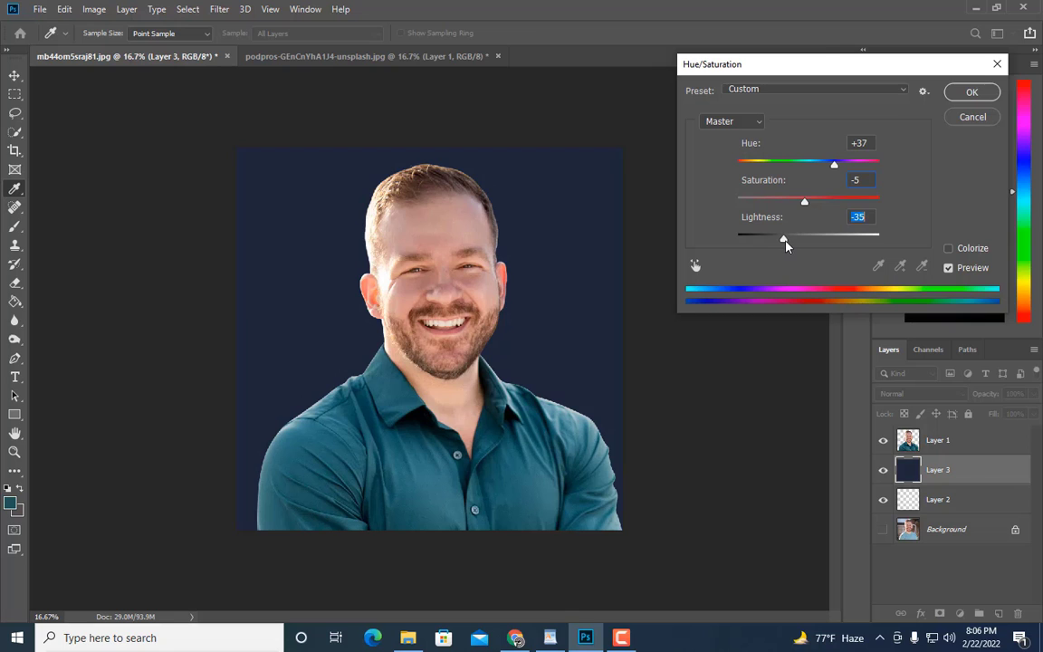
pyautogui.moveTo(784, 244); pyautogui.dragTo(787, 244)
pyautogui.click(950, 94)
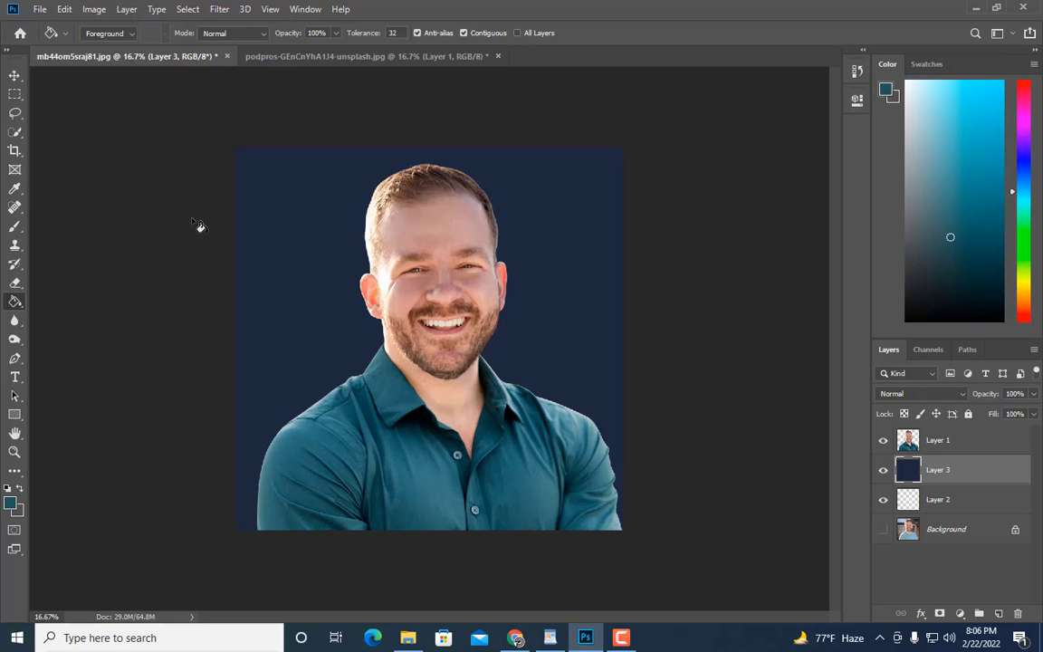
# - Desaturate the navy backdrop on Layer 3 to a neutral dark grey
pyautogui.click(93, 10)
pyautogui.moveTo(108, 48)
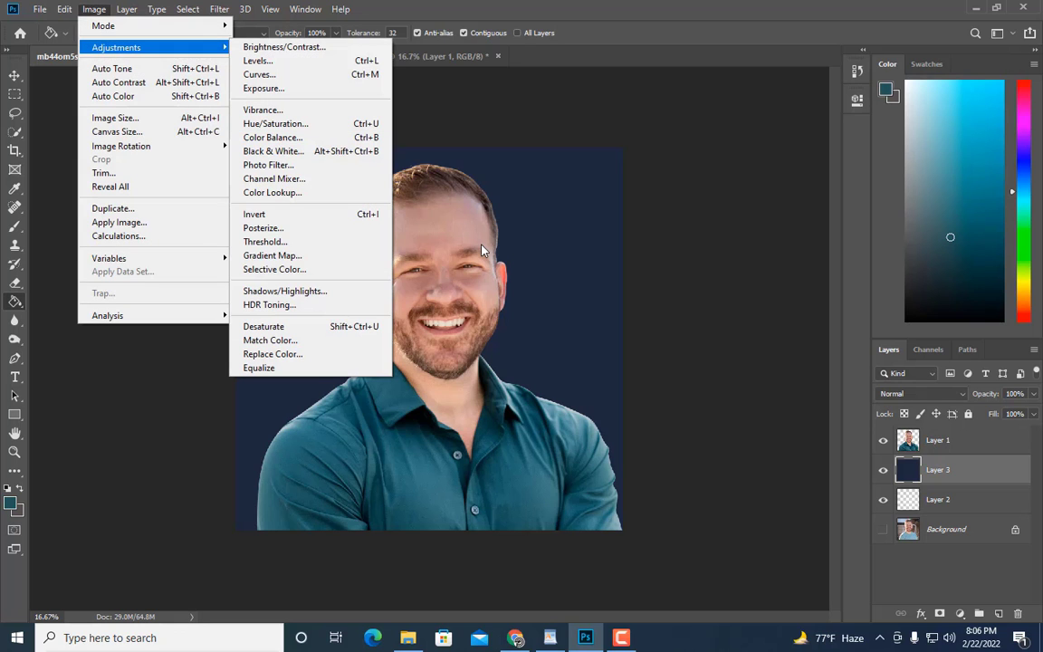
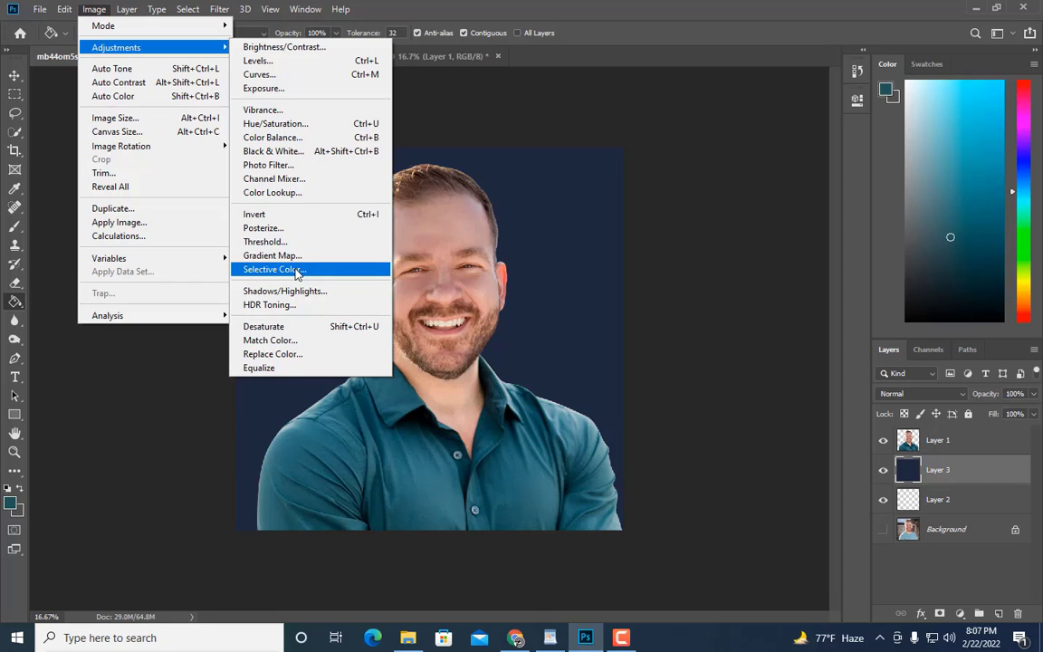
pyautogui.click(264, 326)
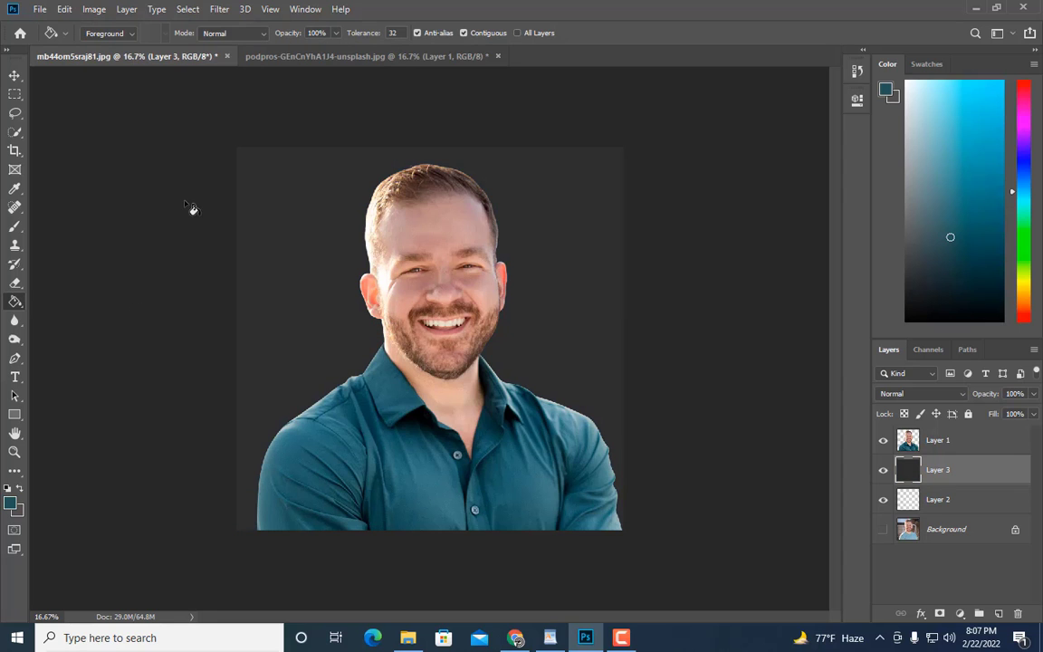
# - Lighten the grey backdrop with Brightness/Contrast, setting brightness to 77 and contrast to -32
pyautogui.click(94, 9)
pyautogui.moveTo(203, 46)
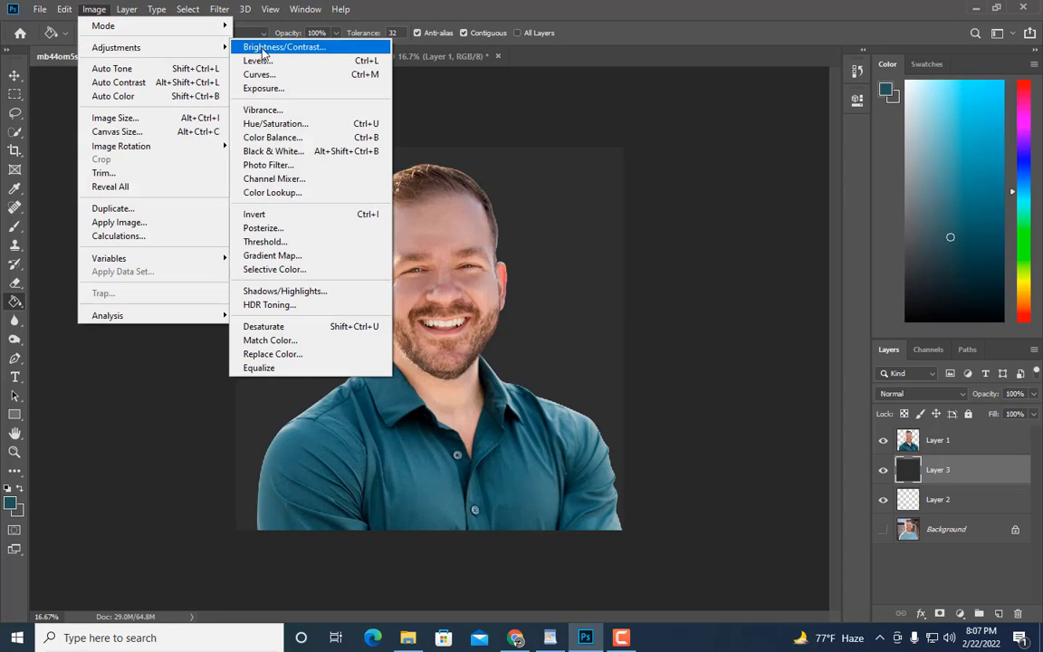
pyautogui.click(264, 47)
pyautogui.moveTo(760, 65); pyautogui.dragTo(773, 65)
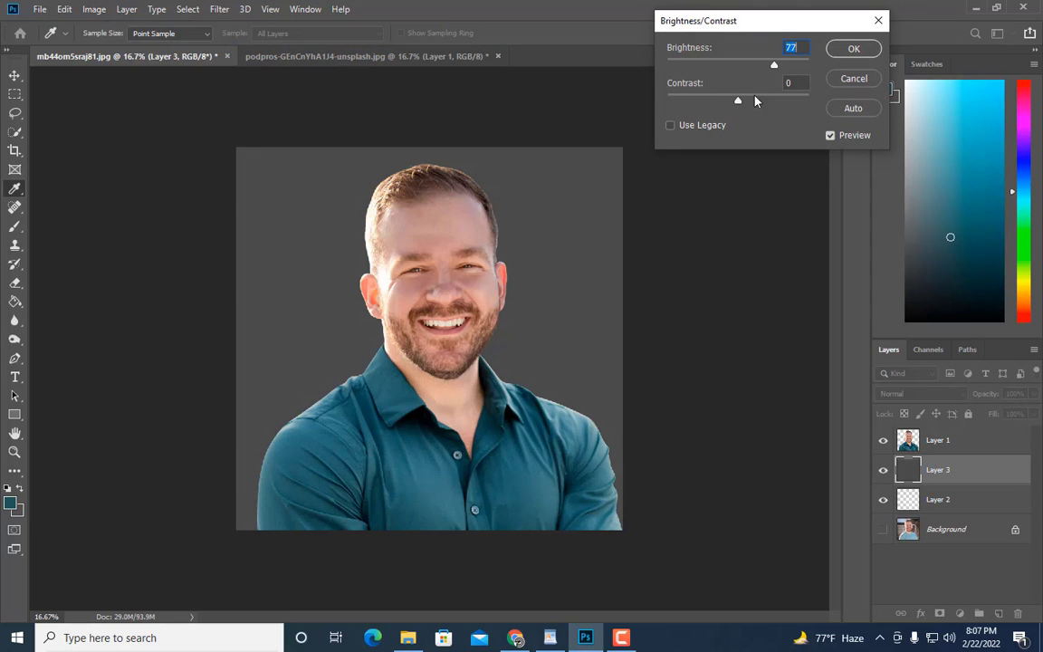
pyautogui.moveTo(762, 105); pyautogui.dragTo(693, 105)
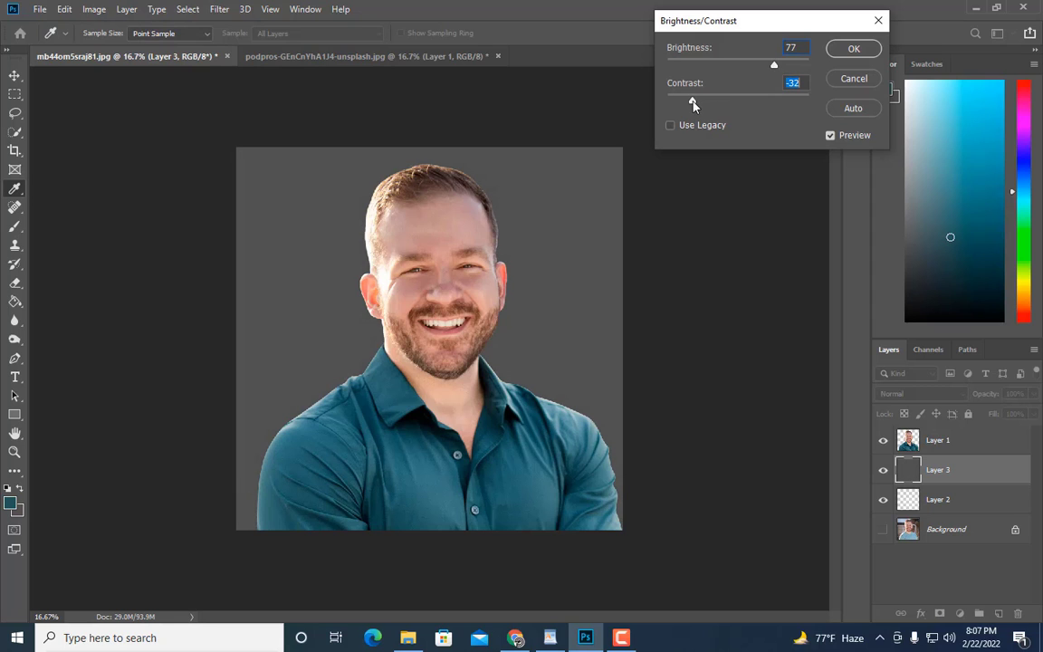
pyautogui.click(854, 49)
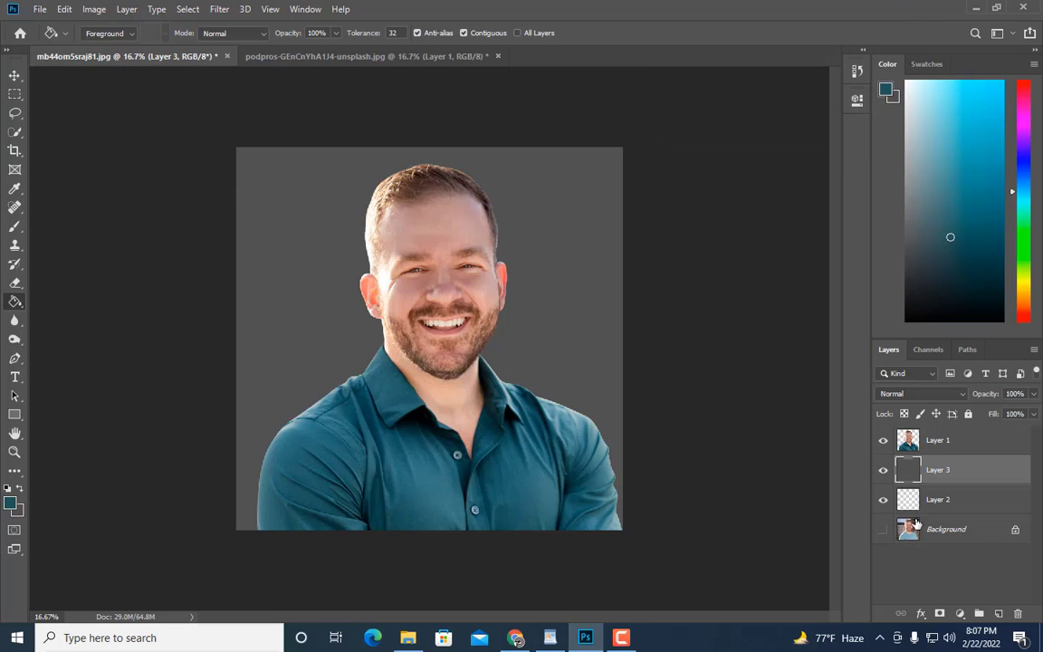
# - Add a new layer above the grey backdrop and choose a near-white foreground colour for the Brush tool
pyautogui.click(998, 614)
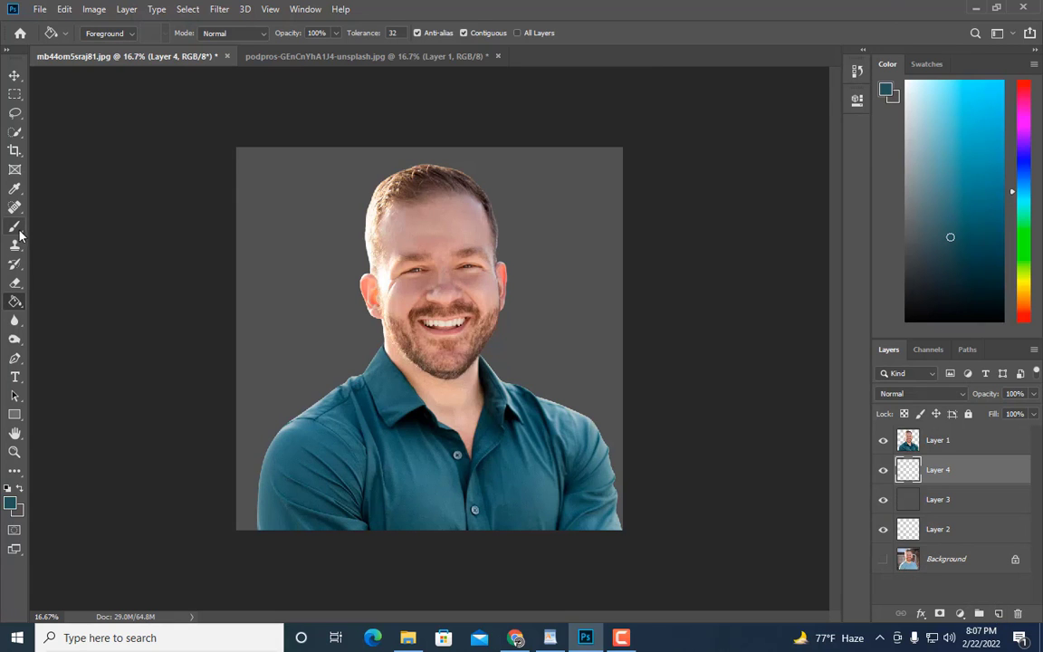
pyautogui.click(14, 226)
pyautogui.click(10, 502)
pyautogui.click(314, 298)
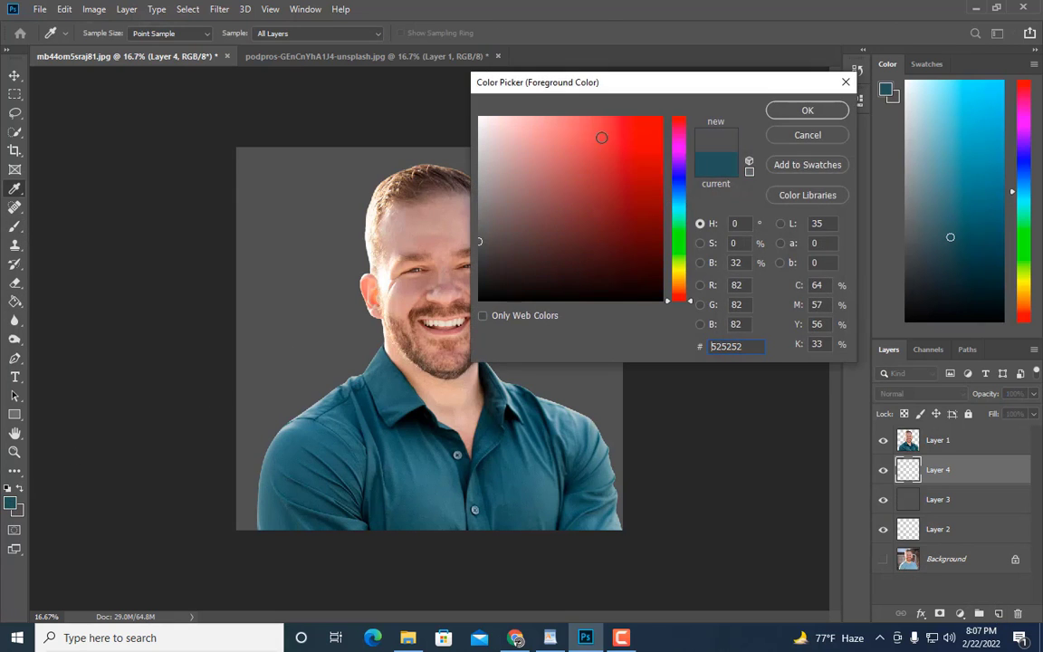
pyautogui.moveTo(489, 149); pyautogui.dragTo(484, 122)
pyautogui.click(809, 110)
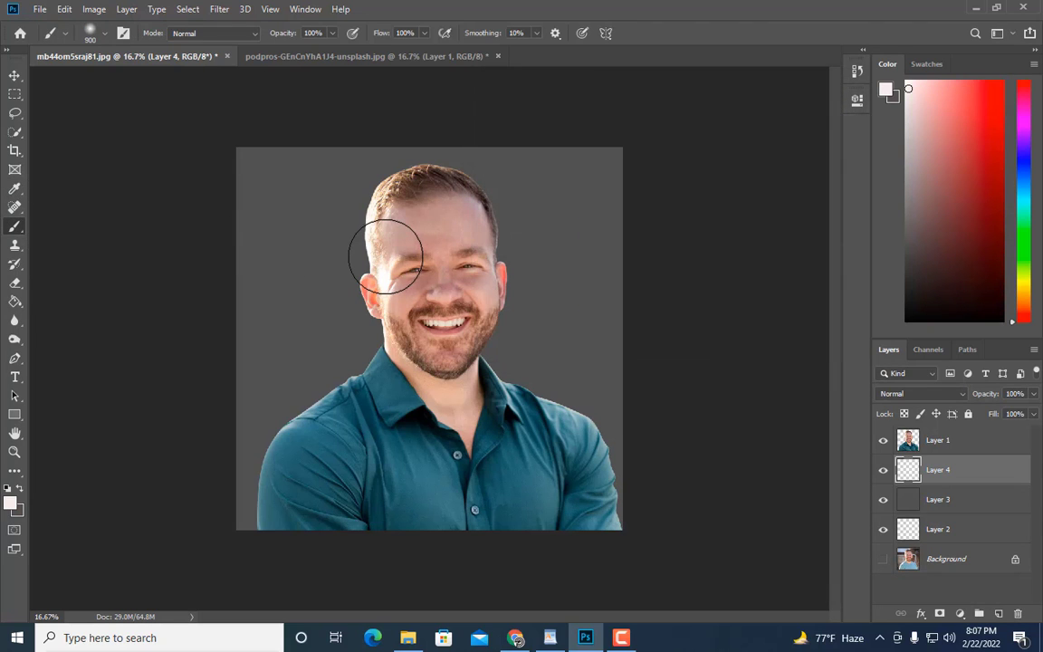
# - Paint a soft near-white glow behind the man's head with single brush dabs at sizes 3100 and 3200
pyautogui.press(']')
pyautogui.press(']')
pyautogui.press(']')
pyautogui.press(']')
pyautogui.press(']')
pyautogui.press(']')
pyautogui.press(']')
pyautogui.press(']')
pyautogui.press(']')
pyautogui.press(']')
pyautogui.press(']')
pyautogui.press(']')
pyautogui.press(']')
pyautogui.press(']')
pyautogui.press(']')
pyautogui.press(']')
pyautogui.press(']')
pyautogui.press(']')
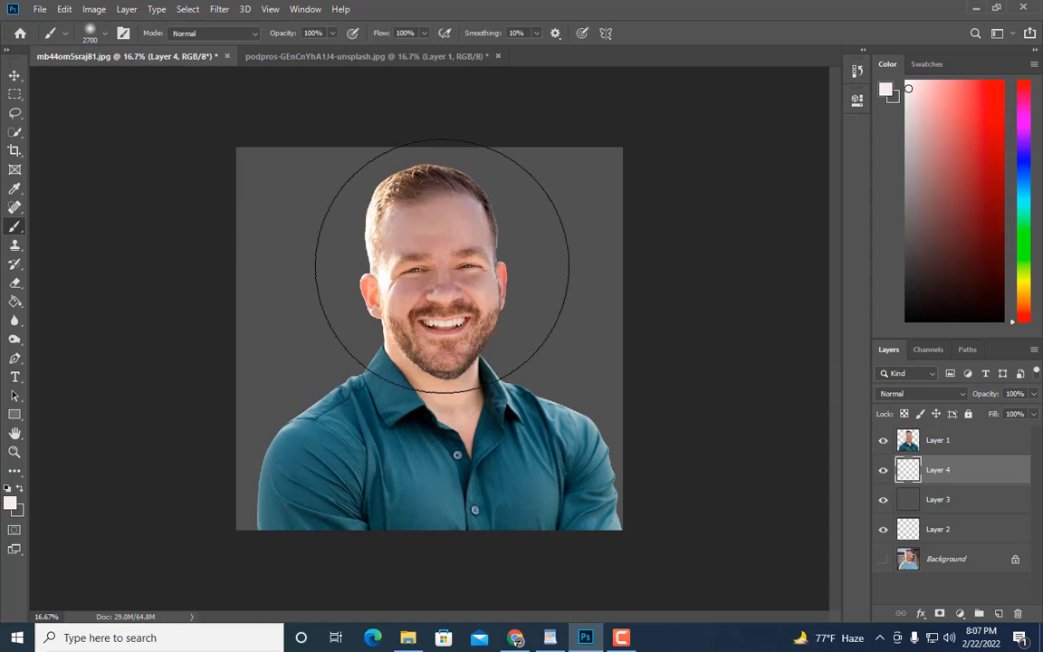
pyautogui.press(']')
pyautogui.press(']')
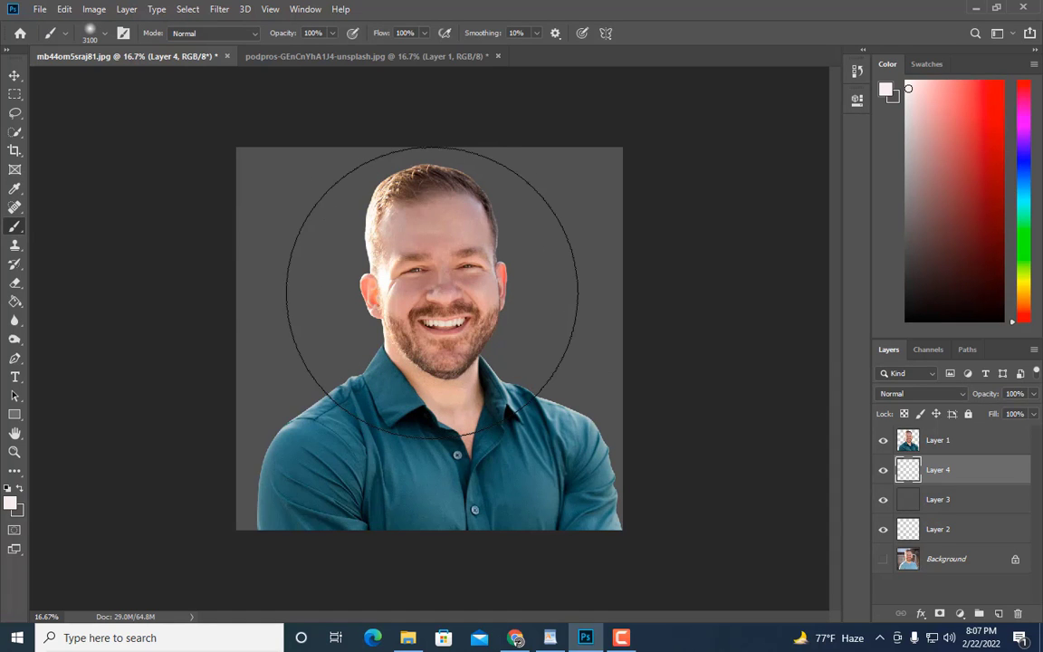
pyautogui.click(432, 292)
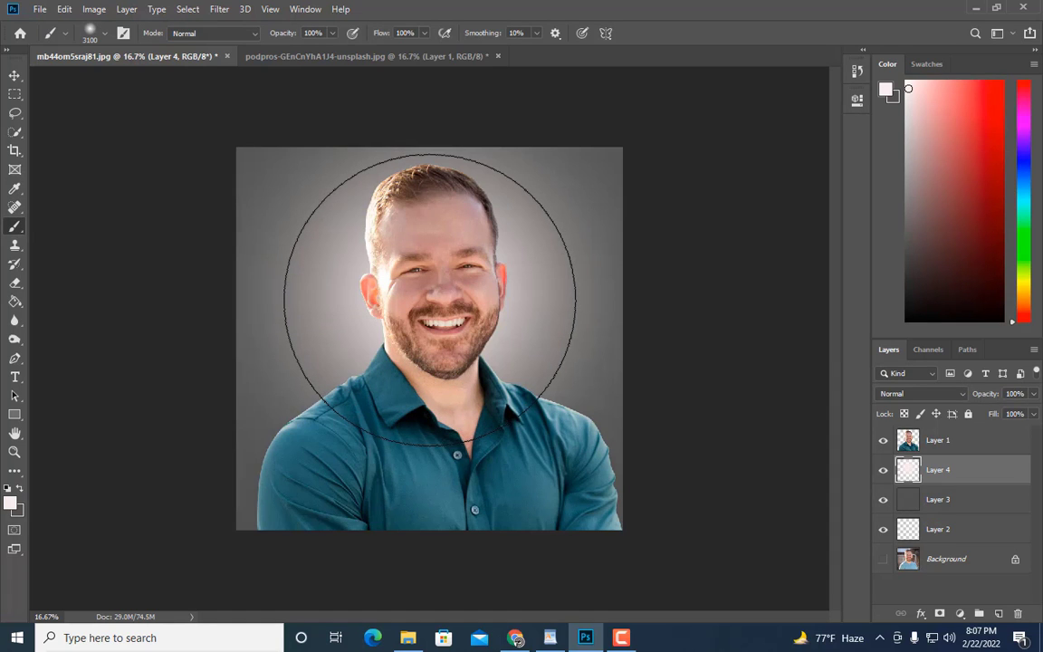
pyautogui.press(']')
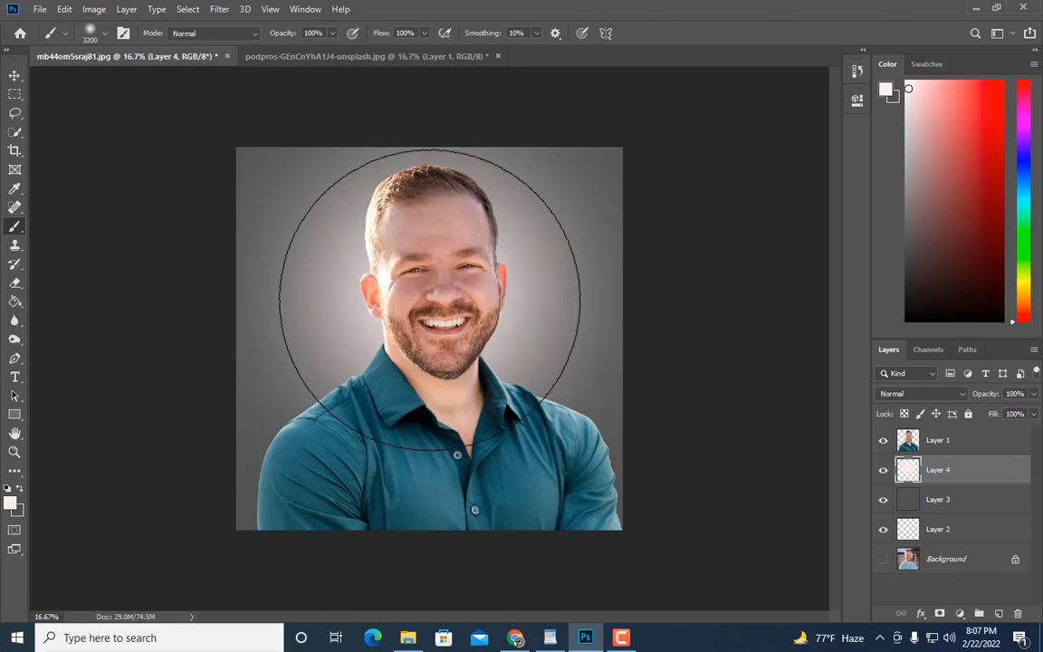
pyautogui.click(429, 299)
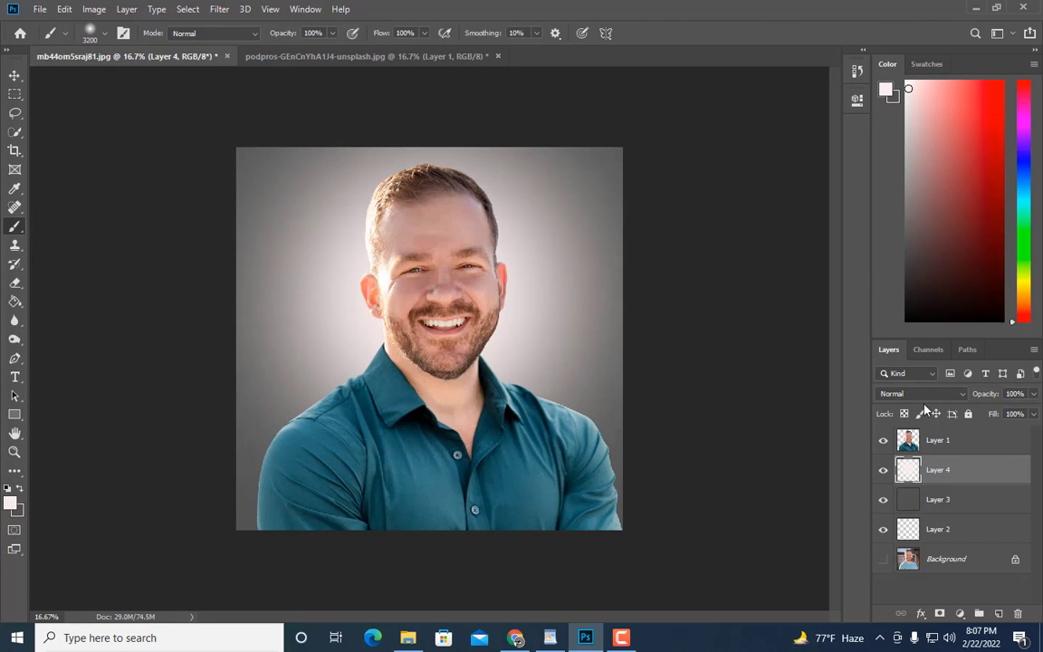
# - Reduce the glow layer's opacity to 27% and brush another large soft dab near the image's lower-left corner
pyautogui.click(1036, 395)
pyautogui.moveTo(1017, 415); pyautogui.dragTo(998, 412)
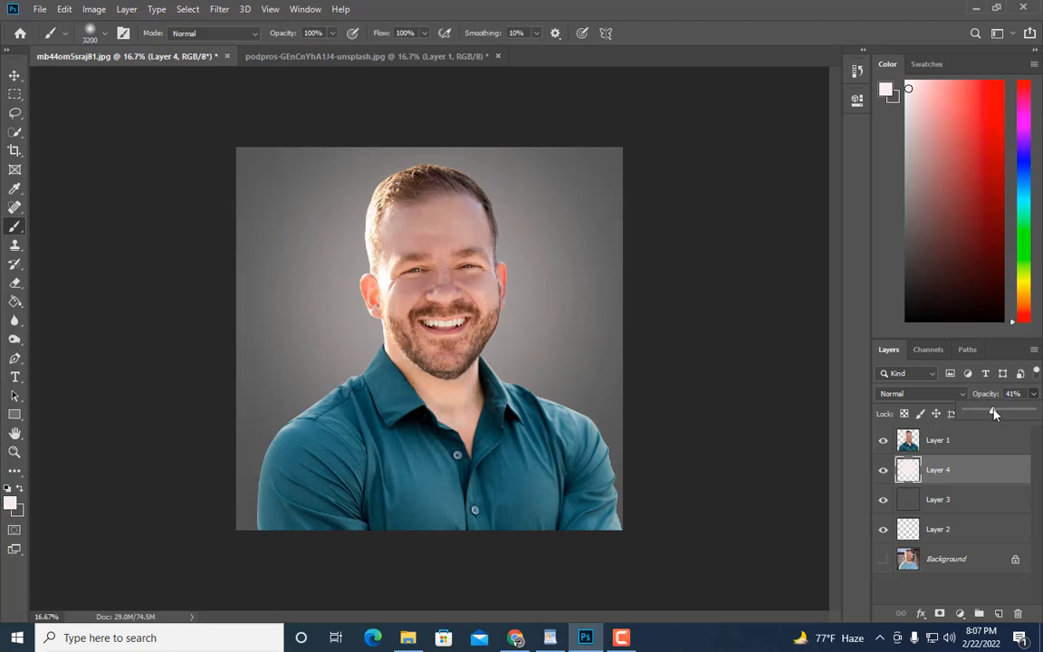
pyautogui.click(883, 472)
pyautogui.click(882, 471)
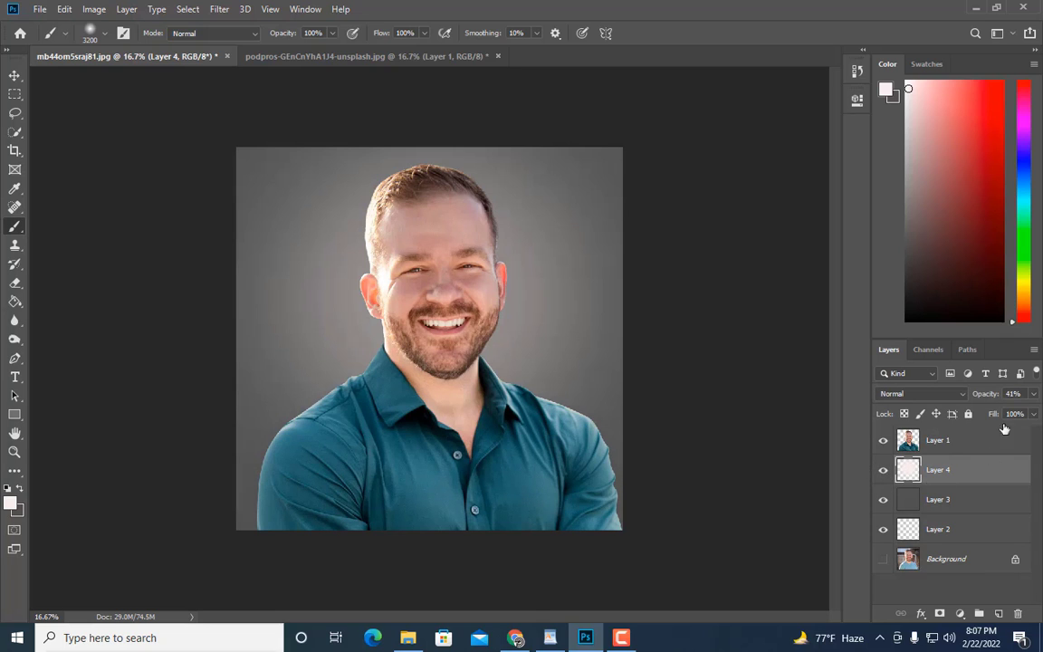
pyautogui.click(1033, 395)
pyautogui.moveTo(984, 414); pyautogui.dragTo(985, 414)
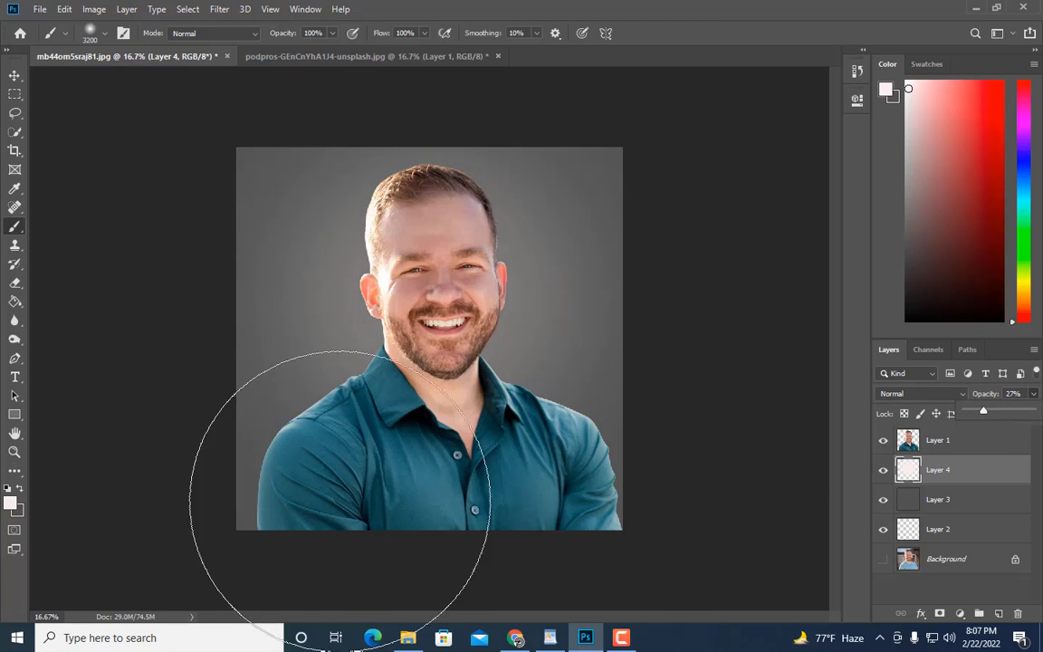
pyautogui.click(292, 489)
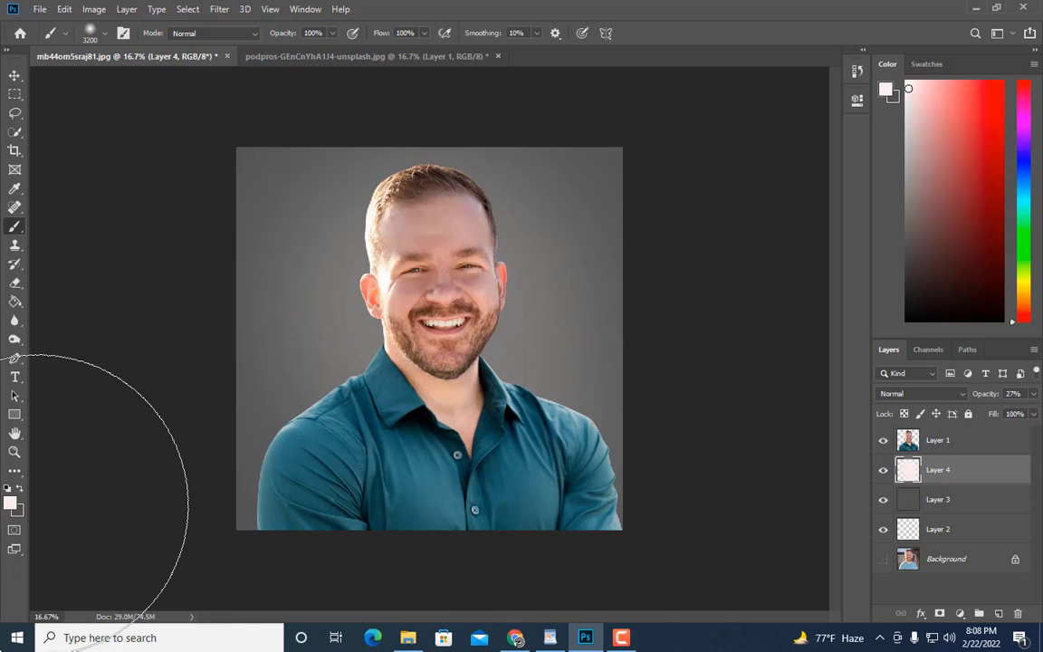
# - Examine the whole portrait and then the hair and head edges up close against the grey backdrop
pyautogui.hotkey('ctrl', '-')
pyautogui.hotkey('ctrl', '-')
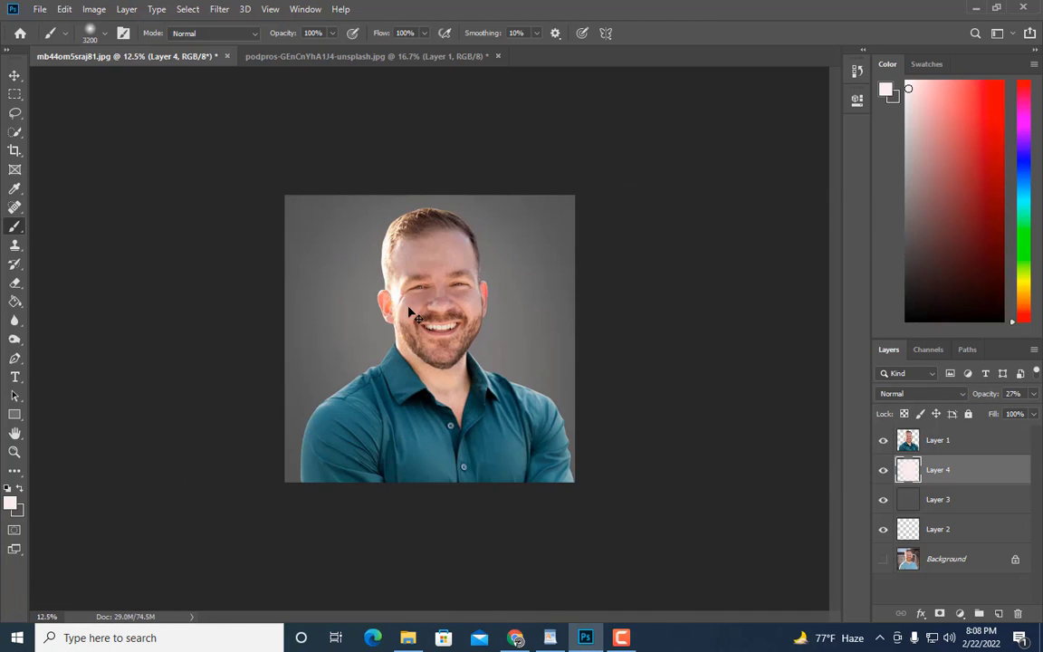
pyautogui.hotkey('ctrl', '+')
pyautogui.hotkey('ctrl', '+')
pyautogui.hotkey('ctrl', '+')
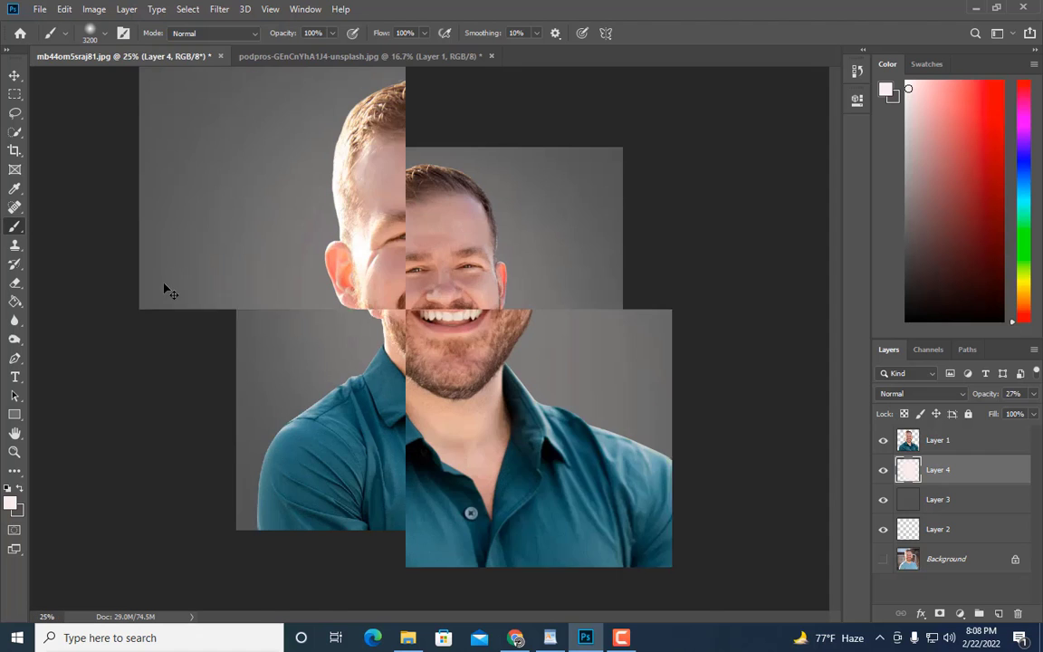
pyautogui.click(15, 453)
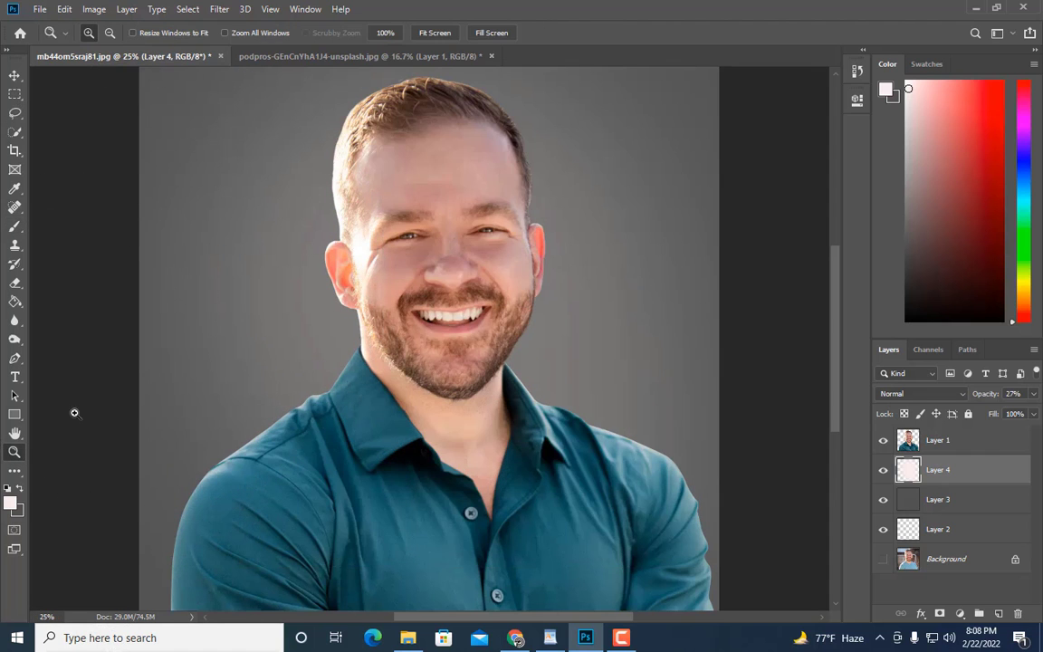
pyautogui.click(348, 175)
pyautogui.scroll(2, 472, 163)
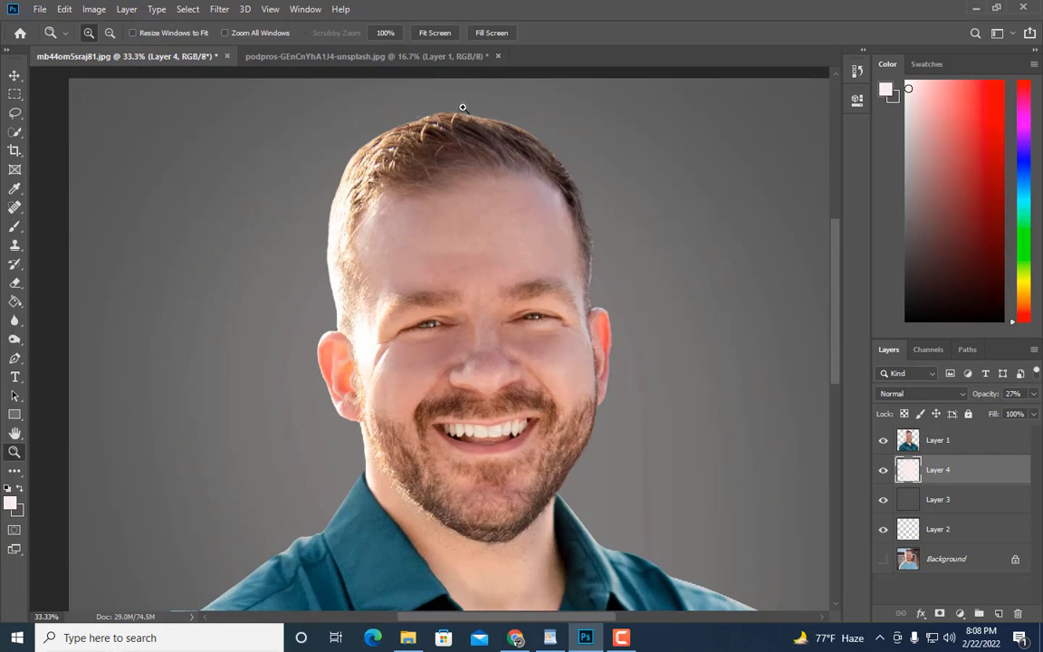
# - Erase the stray speck beside the top of the hair on the portrait cutout layer
pyautogui.click(457, 101)
pyautogui.click(456, 106)
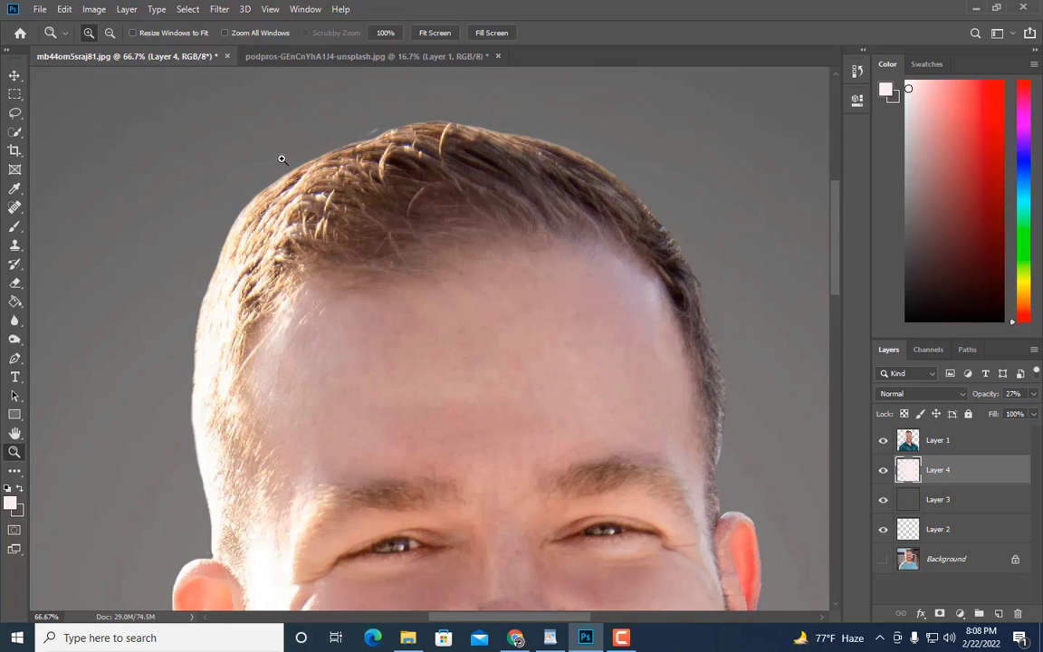
pyautogui.click(305, 109)
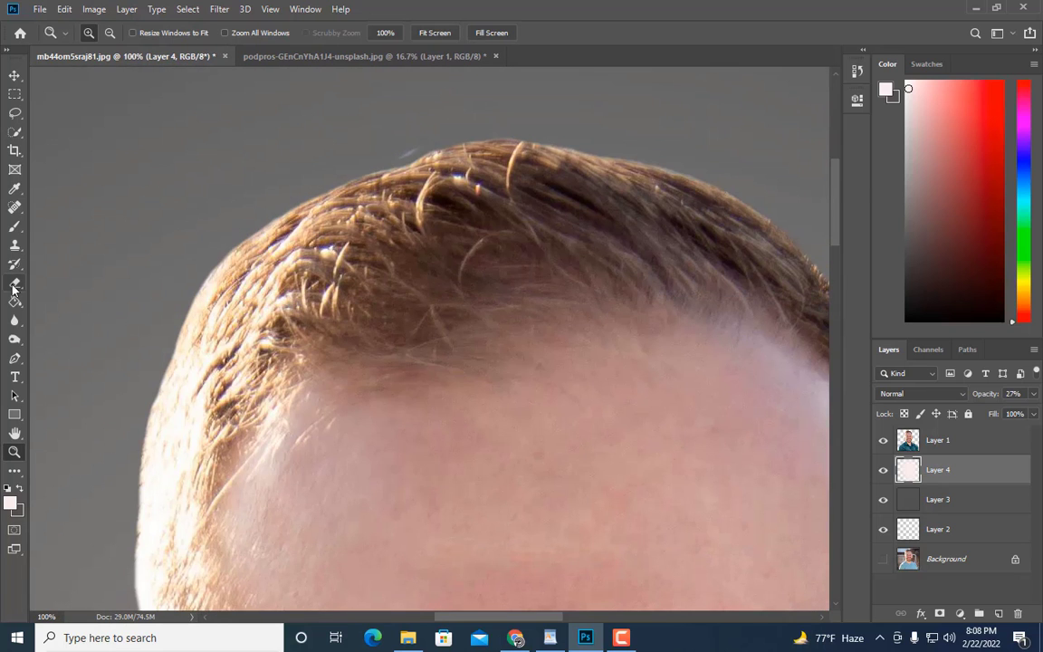
pyautogui.click(15, 283)
pyautogui.moveTo(390, 154); pyautogui.dragTo(400, 149)
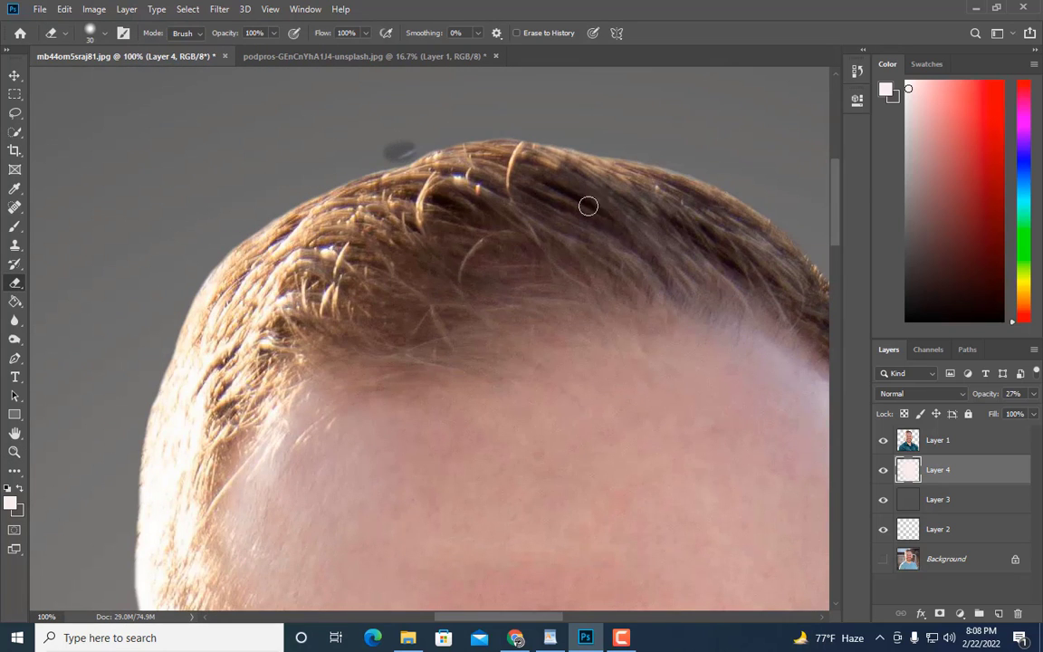
pyautogui.click(942, 440)
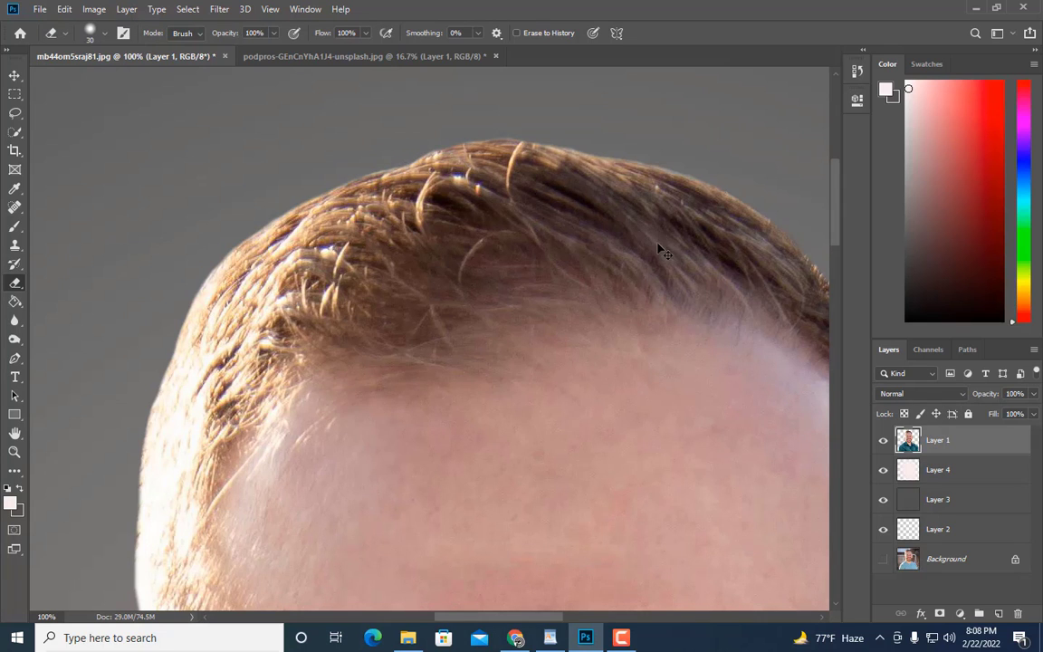
# - Clean up the hair and ear edge on the image's right side using the Eraser at sizes between 25 and 40
pyautogui.hotkey('ctrl', '-')
pyautogui.scroll(-5, 658, 248)
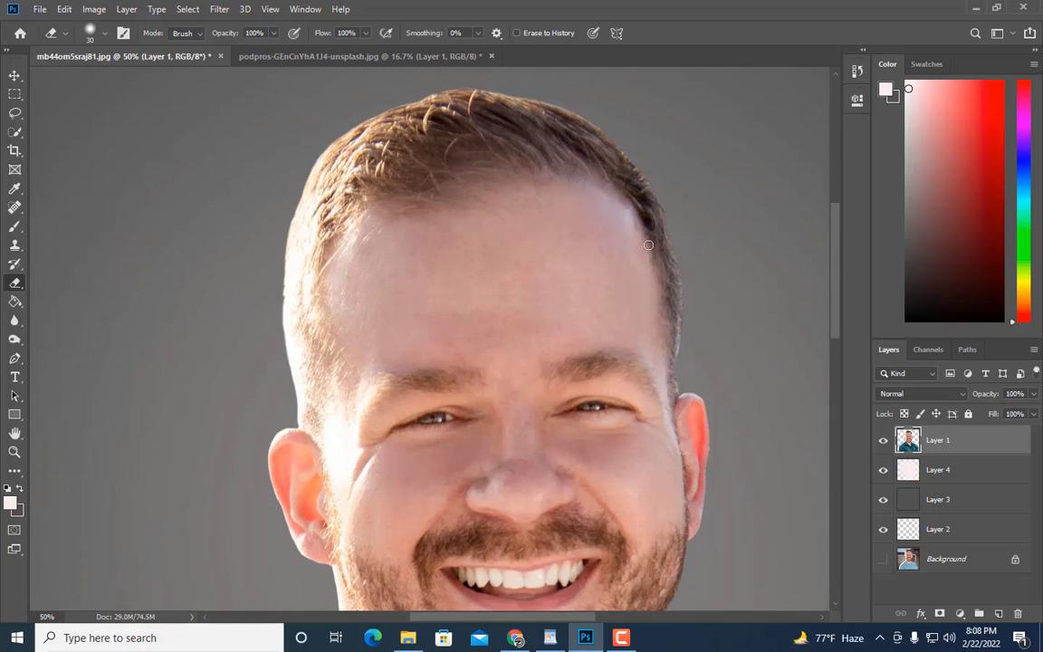
pyautogui.scroll(-1, 738, 280)
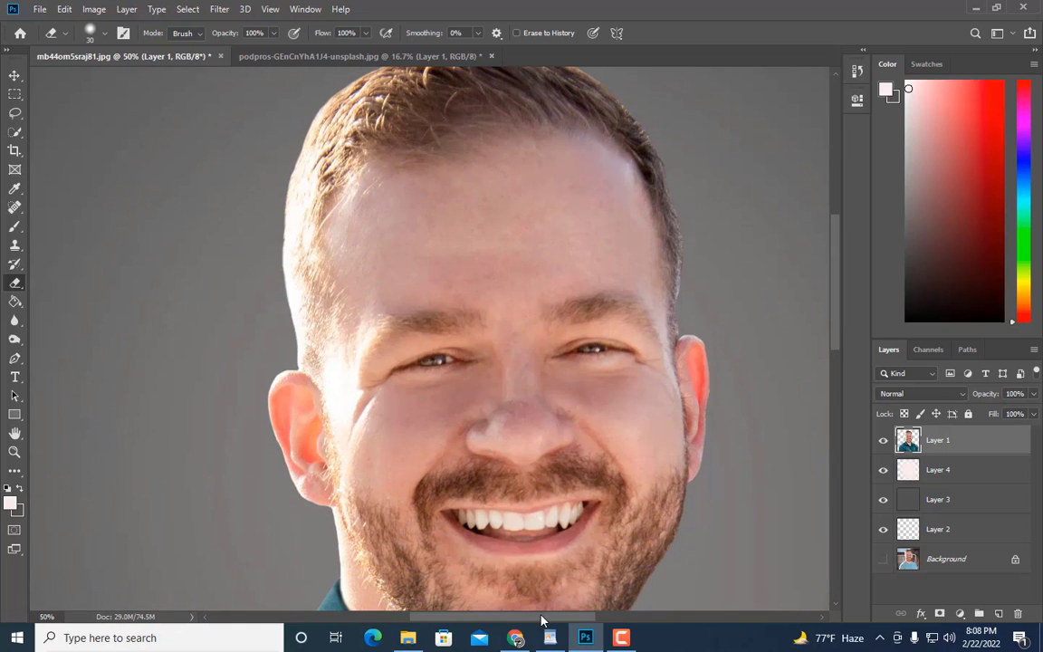
pyautogui.moveTo(541, 620); pyautogui.dragTo(597, 611)
pyautogui.hotkey('ctrl', '+')
pyautogui.hotkey('ctrl', '+')
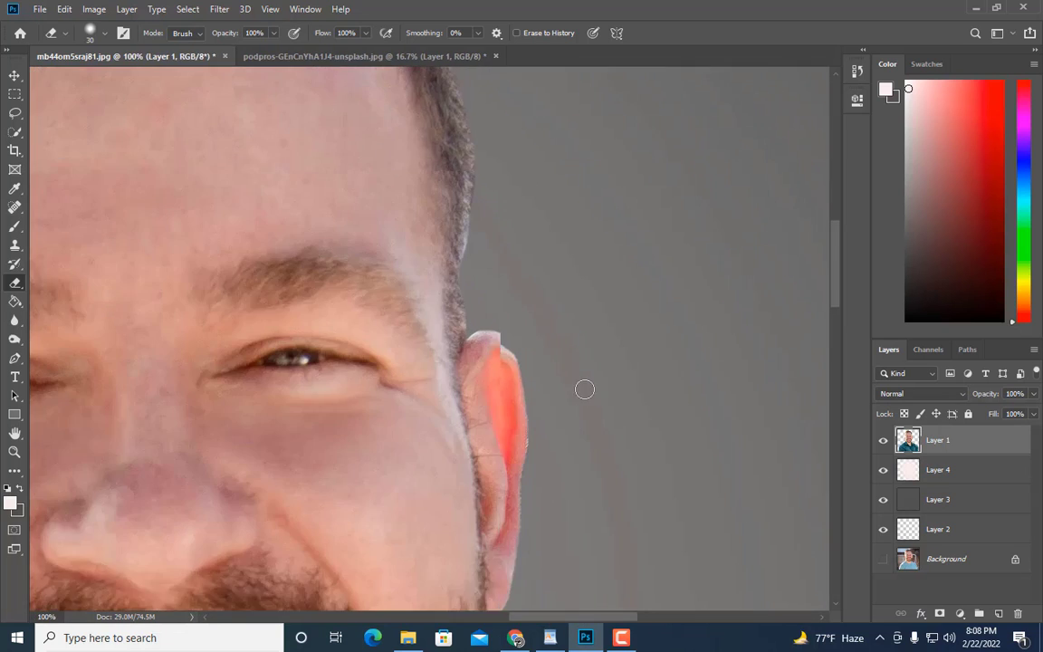
pyautogui.scroll(1, 584, 390)
pyautogui.press('[')
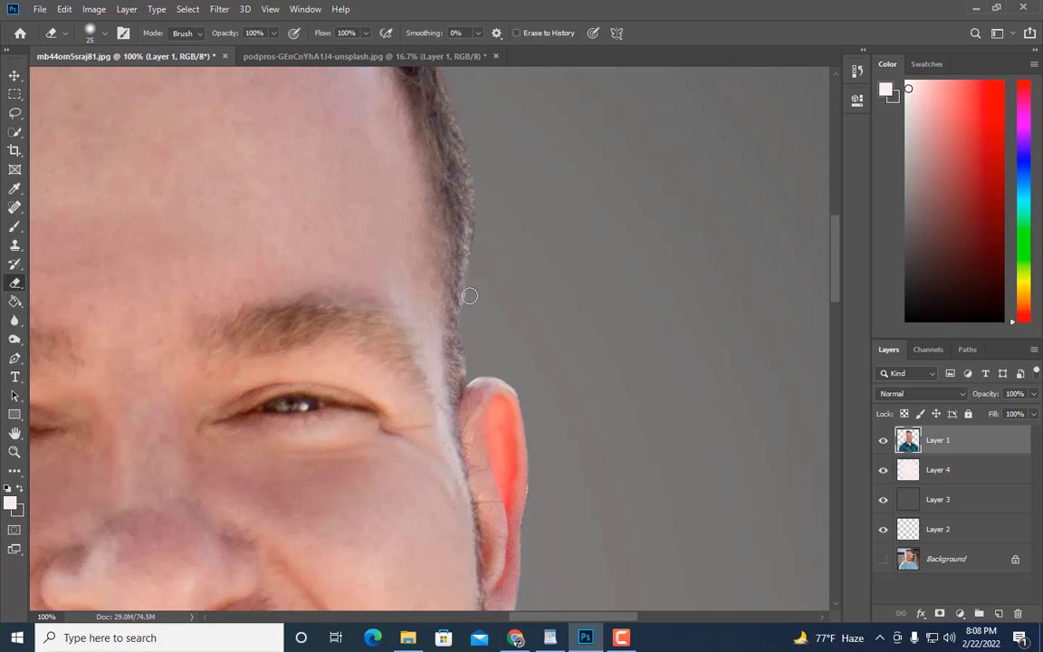
pyautogui.press('[')
pyautogui.scroll(1, 480, 312)
pyautogui.press(']')
pyautogui.press(']')
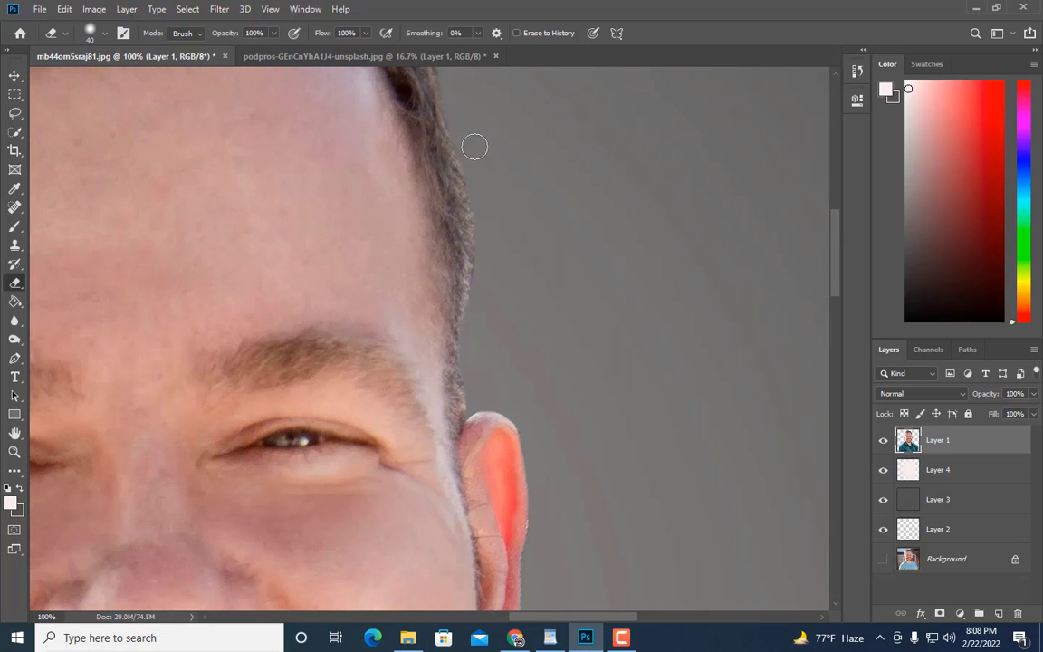
# - Merge the soft glow layer with the grey backdrop layer below it
pyautogui.hotkey('ctrl', '-')
pyautogui.hotkey('ctrl', '-')
pyautogui.hotkey('ctrl', '-')
pyautogui.hotkey('ctrl', '-')
pyautogui.hotkey('ctrl', '-')
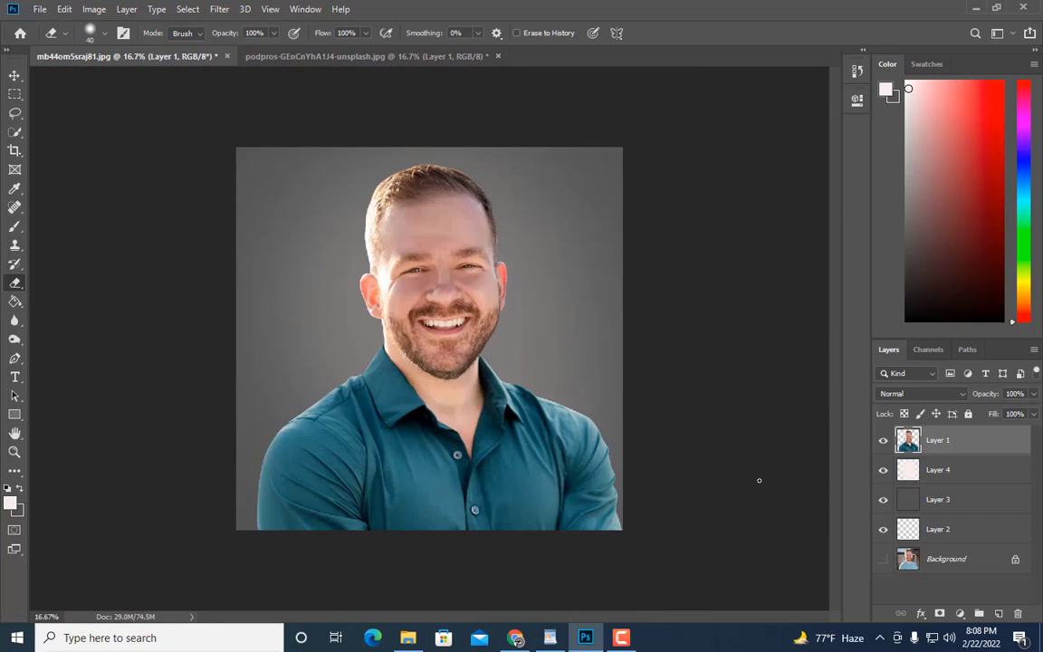
pyautogui.click(947, 472)
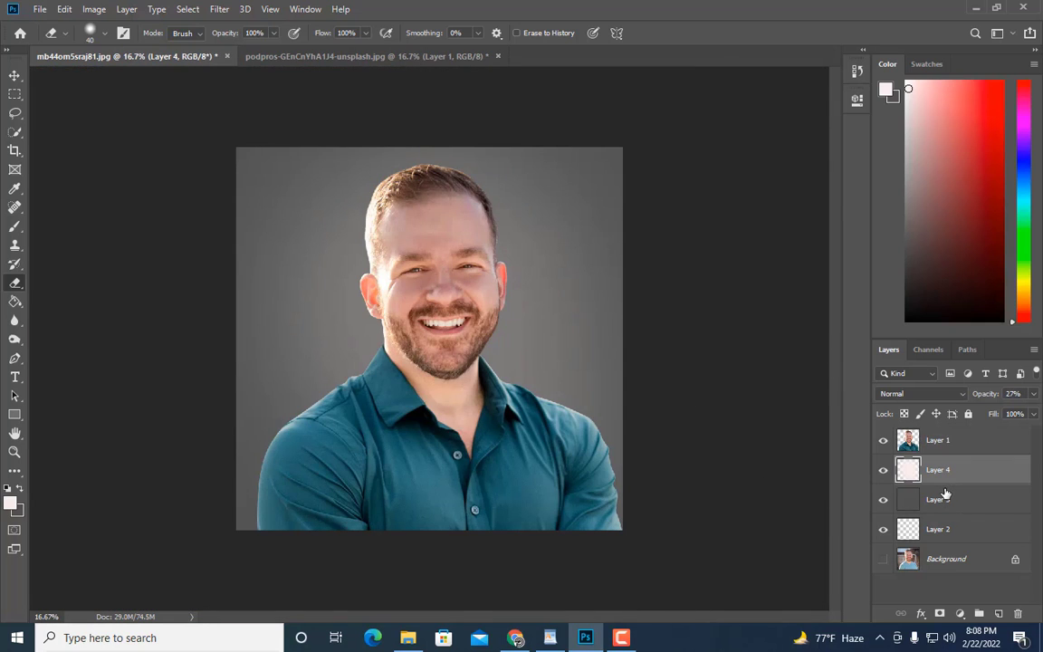
pyautogui.keyDown('shift'); pyautogui.click(938, 499); pyautogui.keyUp('shift')
pyautogui.rightClick(932, 500)
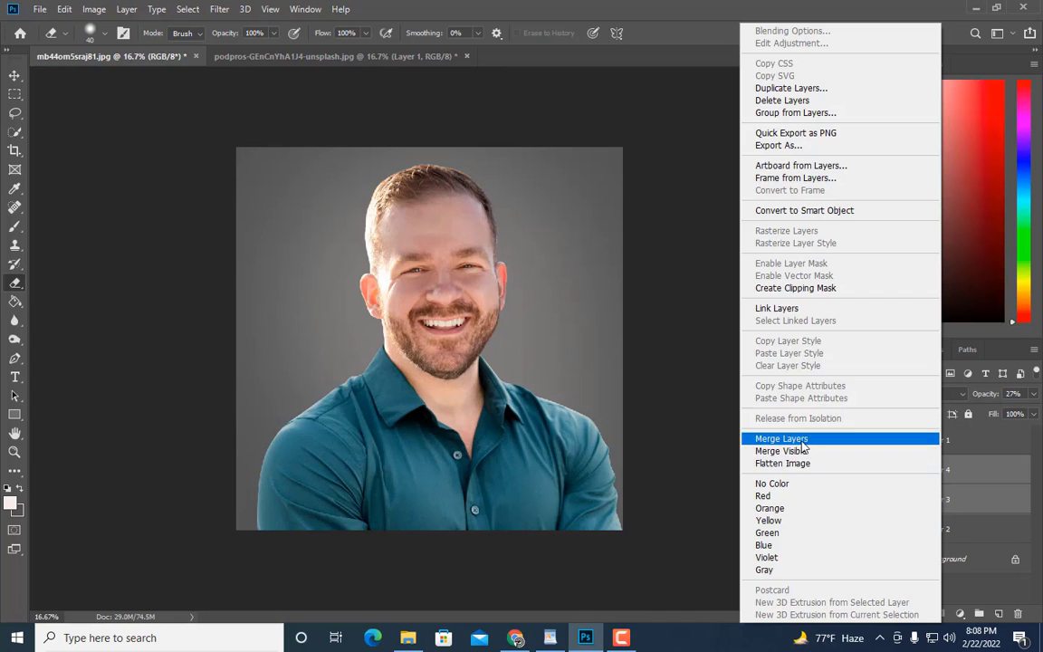
pyautogui.click(801, 435)
# - Darken the merged backdrop with a Curves adjustment, moving the midtone point to input 126, output 95
pyautogui.click(94, 9)
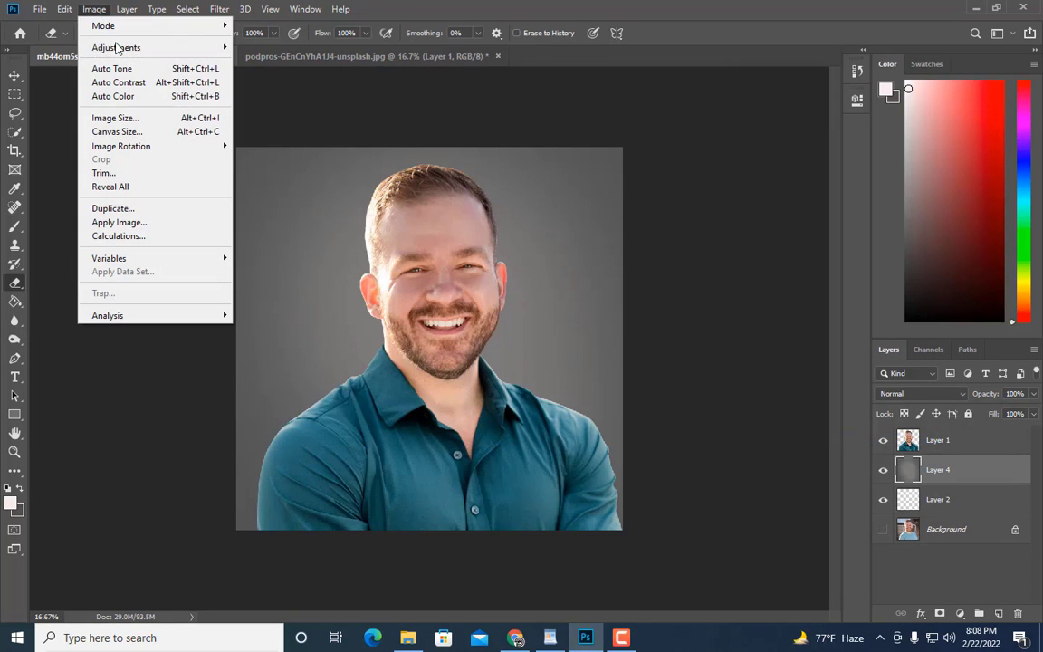
pyautogui.moveTo(127, 47)
pyautogui.click(263, 74)
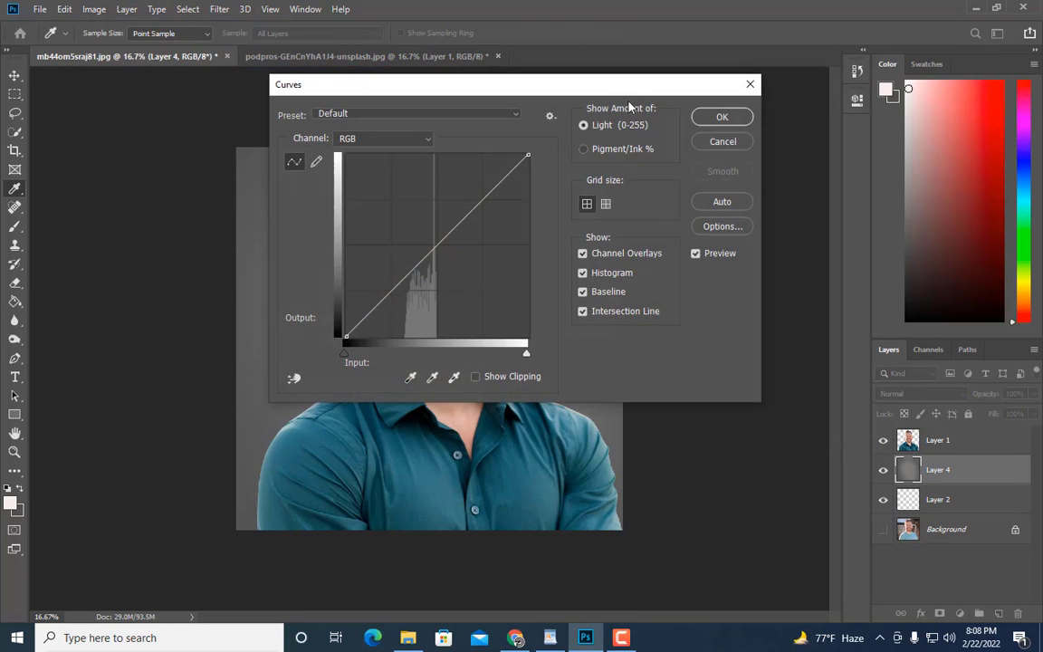
pyautogui.moveTo(565, 84); pyautogui.dragTo(910, 27)
pyautogui.moveTo(784, 187); pyautogui.dragTo(784, 209)
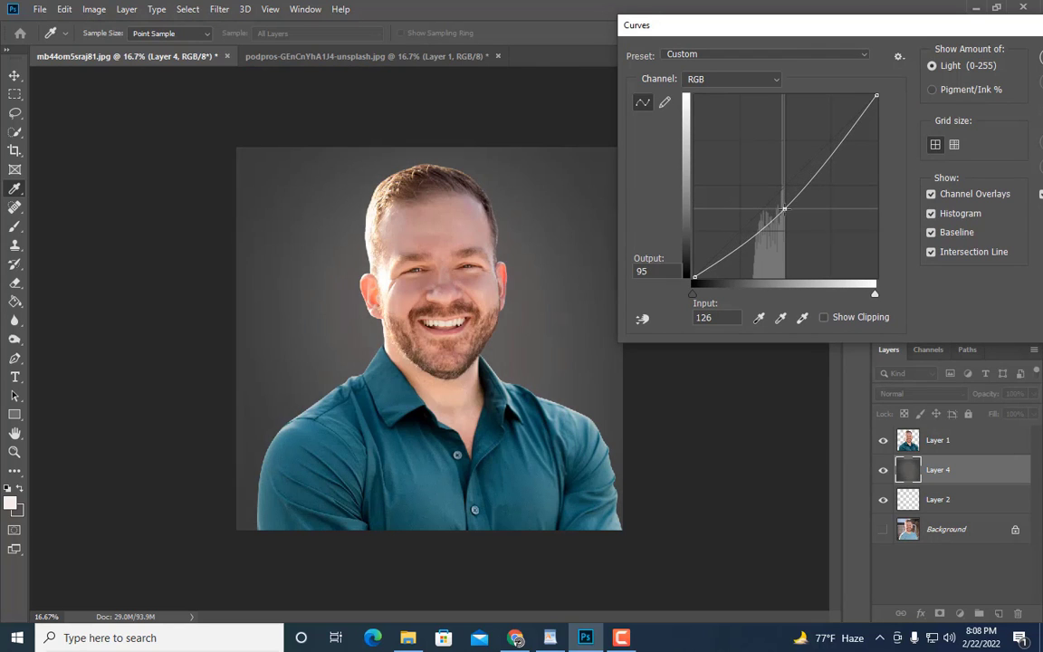
pyautogui.moveTo(884, 24); pyautogui.dragTo(716, 64)
pyautogui.click(902, 96)
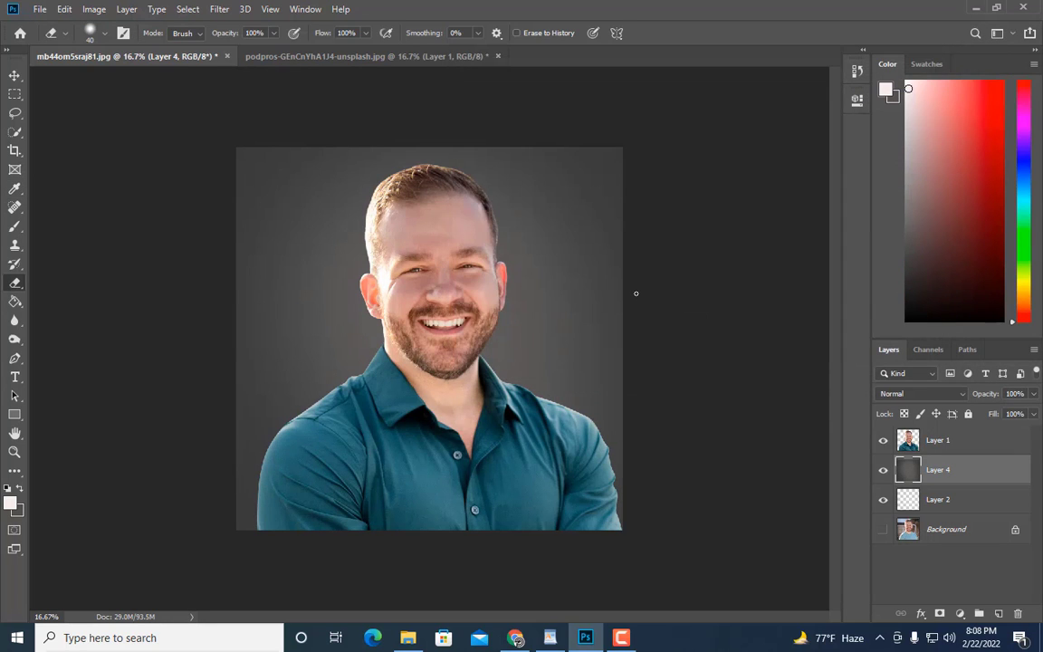
pyautogui.hotkey('ctrl', '-')
pyautogui.hotkey('ctrl', '-')
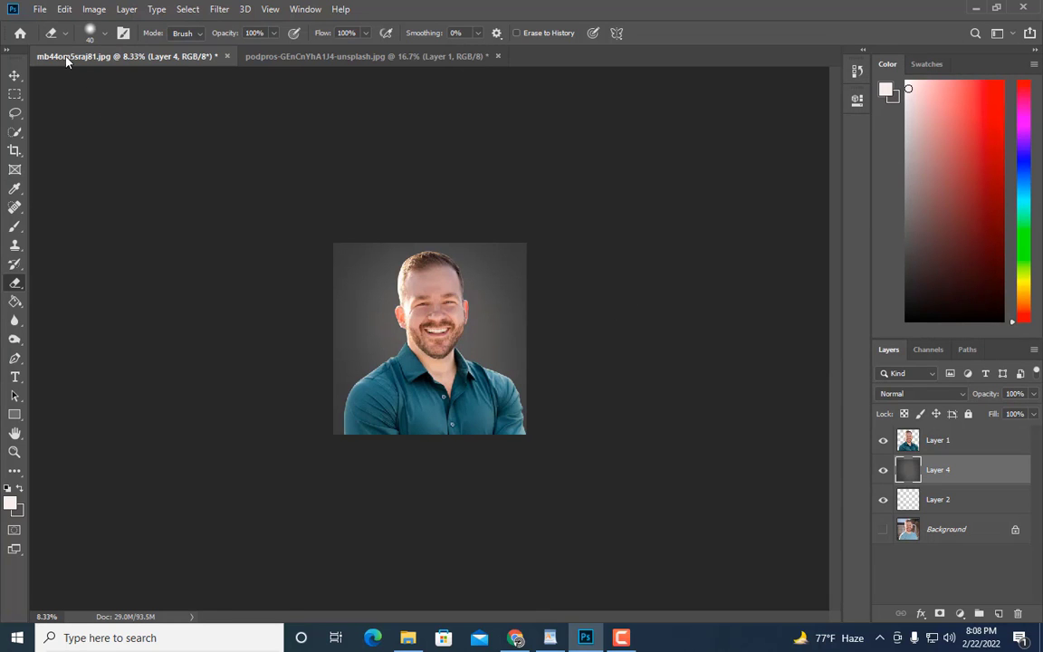
pyautogui.click(15, 451)
pyautogui.click(491, 470)
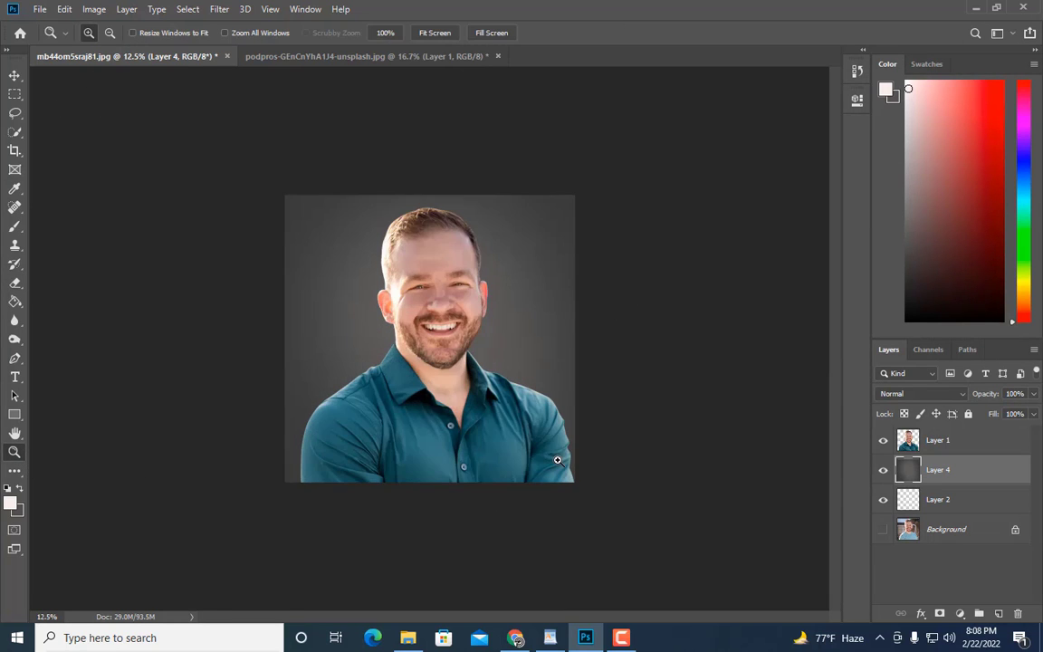
pyautogui.click(622, 454)
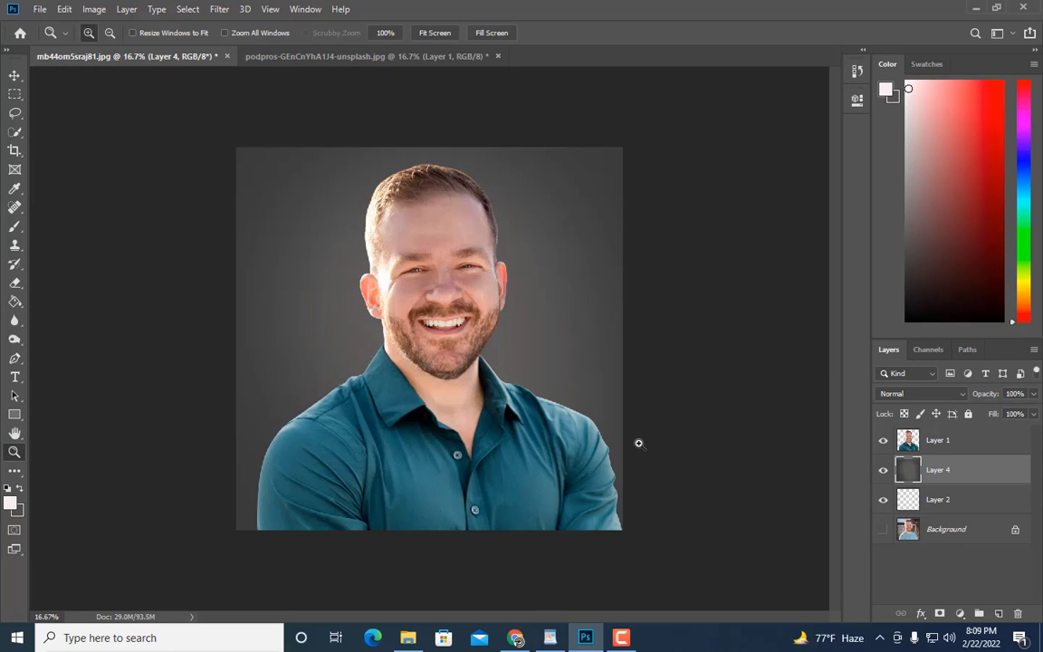